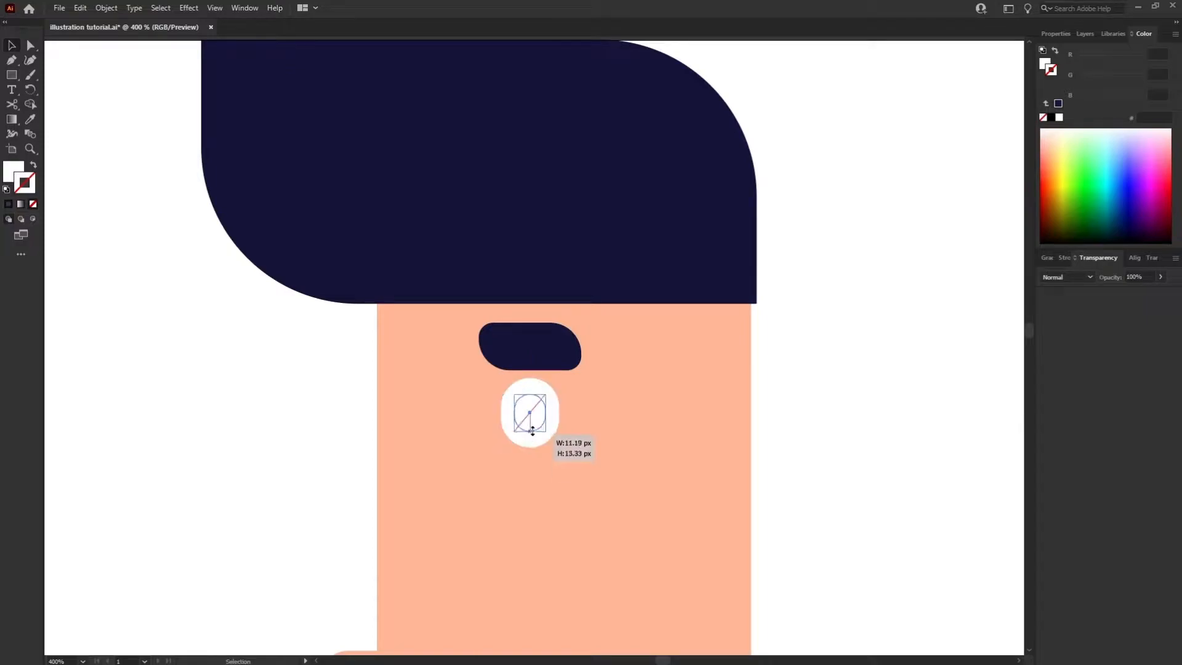
Fill the pupil with the eyebrow's dark navy and nudge it left and down within the white eye
{"action": "key", "text": "i"}
{"action": "left_click", "coordinate": [554, 351]}
{"action": "key", "text": "v"}
{"action": "key", "text": "Left"}
{"action": "key", "text": "Left"}
{"action": "key", "text": "Down"}
{"action": "key", "text": "Down"}
Place a small highlight shape on the pupil and fill it with the eye's white
{"action": "key", "text": "ctrl+plus"}
{"action": "key", "text": "ctrl+plus"}
{"action": "left_click_drag", "start_coordinate": [544, 358], "coordinate": [527, 338]}
{"action": "key", "text": "i"}
{"action": "left_click", "coordinate": [498, 368]}
Select the white eye, pupil and highlight together and group them
{"action": "key", "text": "v"}
{"action": "left_click_drag", "start_coordinate": [203, 148], "coordinate": [616, 394]}
{"action": "right_click", "coordinate": [533, 319]}
{"action": "left_click", "coordinate": [570, 396]}
Move the grouped eye slightly upward beneath the eyebrow
{"action": "key", "text": "ctrl+minus"}
{"action": "key", "text": "ctrl+minus"}
{"action": "key", "text": "ctrl+minus"}
{"action": "key", "text": "ctrl+minus"}
{"action": "left_click_drag", "start_coordinate": [536, 379], "coordinate": [535, 368]}
{"action": "key", "text": "Up"}
{"action": "key", "text": "Up"}
{"action": "key", "text": "Up"}
{"action": "key", "text": "Up"}
Raise the anchor points of the lower part of the face with Direct Selection
{"action": "scroll", "coordinate": [752, 406], "scroll_direction": "down", "scroll_amount": 1}
{"action": "key", "text": "a"}
{"action": "left_click_drag", "start_coordinate": [360, 430], "coordinate": [651, 602]}
{"action": "key", "text": "shift+Up"}
{"action": "key", "text": "shift+Up"}
{"action": "key", "text": "shift+Up"}
{"action": "key", "text": "shift+Up"}
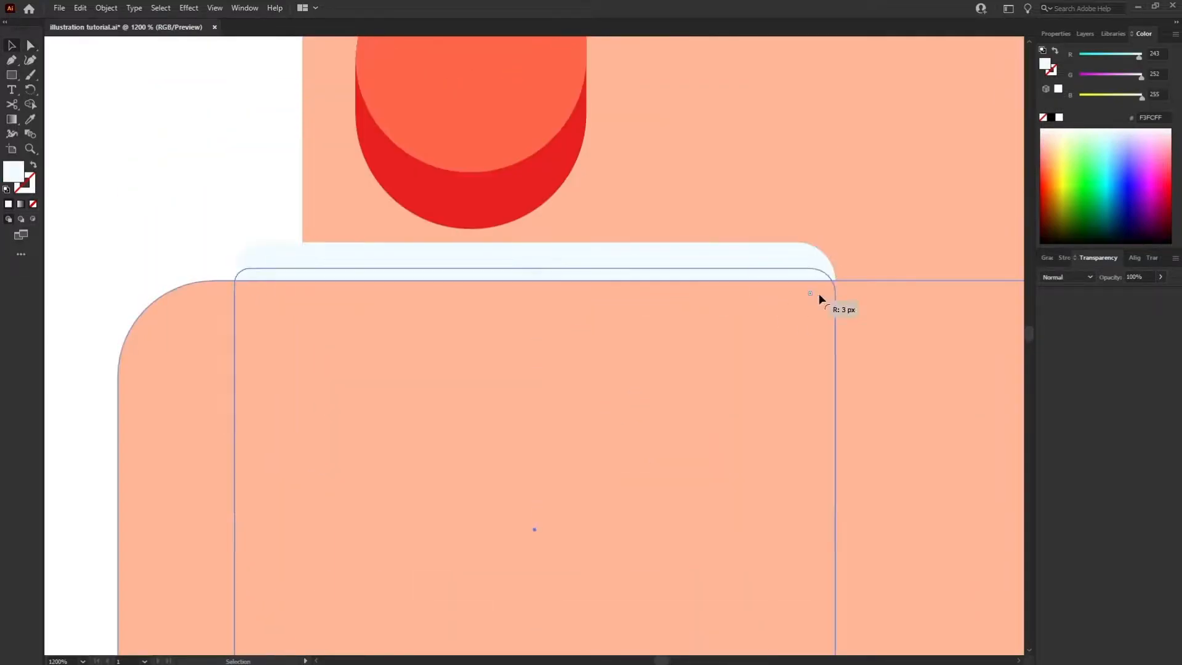
Fill the rounded mouth shape with a near-white colour and deselect it
{"action": "double_click", "coordinate": [13, 171]}
{"action": "left_click", "coordinate": [449, 259]}
{"action": "key", "text": "Return"}
{"action": "left_click", "coordinate": [253, 218]}
Duplicate the face block below the jaw as a neck, narrowing it on the chin side and lengthening it downward
{"action": "key", "text": "ctrl+minus"}
{"action": "key", "text": "ctrl+minus"}
{"action": "key", "text": "ctrl+minus"}
{"action": "key", "text": "ctrl+minus"}
{"action": "key", "text": "ctrl+minus"}
{"action": "scroll", "coordinate": [431, 246], "scroll_direction": "down", "scroll_amount": 2}
{"action": "left_click_drag", "start_coordinate": [557, 247], "coordinate": [557, 442], "text": "alt"}
{"action": "left_click_drag", "start_coordinate": [399, 473], "coordinate": [427, 473]}
{"action": "left_click_drag", "start_coordinate": [506, 578], "coordinate": [505, 589]}
{"action": "key", "text": "ctrl+minus"}
{"action": "left_click_drag", "start_coordinate": [577, 581], "coordinate": [467, 563]}
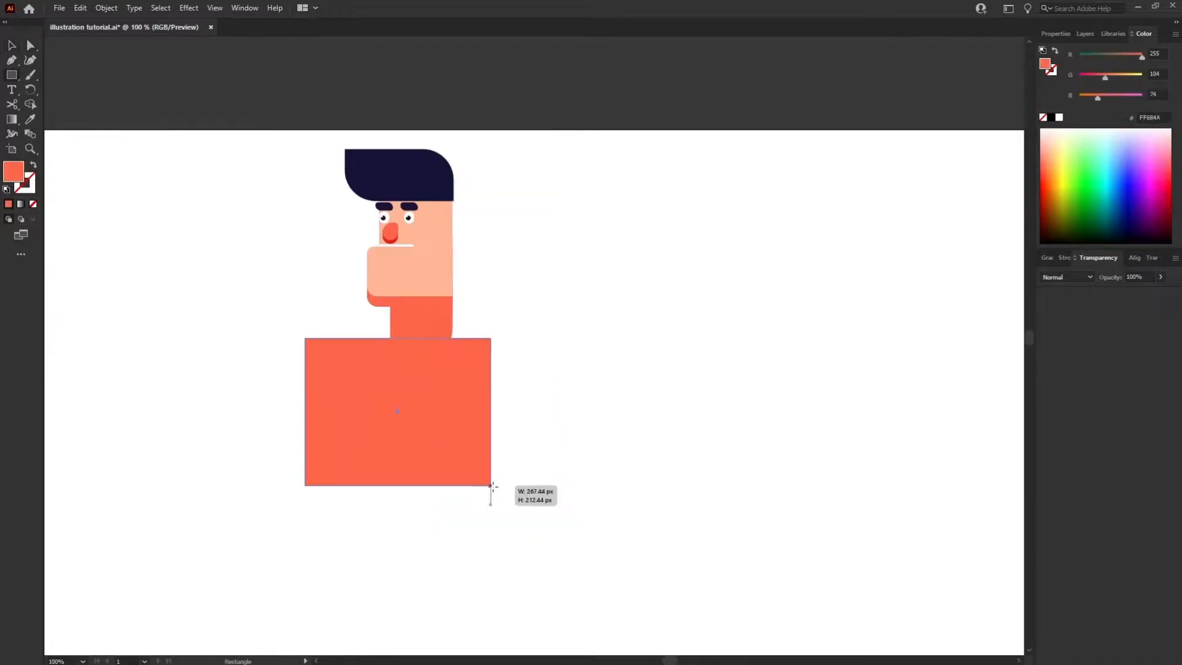
Finish the large torso rectangle beneath the neck and round its corners, with the widest curves along the bottom
{"action": "left_click_drag", "start_coordinate": [492, 486], "coordinate": [547, 540]}
{"action": "key", "text": "a"}
{"action": "left_click_drag", "start_coordinate": [535, 528], "coordinate": [426, 419]}
{"action": "left_click_drag", "start_coordinate": [536, 350], "coordinate": [459, 441]}
Fill the torso with dark teal 074949 and send it behind all other shapes
{"action": "key", "text": "v"}
{"action": "double_click", "coordinate": [17, 174]}
{"action": "left_click", "coordinate": [606, 342]}
{"action": "left_click_drag", "start_coordinate": [544, 311], "coordinate": [554, 359]}
{"action": "left_click", "coordinate": [606, 335]}
{"action": "left_click", "coordinate": [570, 368]}
{"action": "key", "text": "Return"}
{"action": "key", "text": "ctrl+shift+["}
Lighten the torso's fill to teal 085957
{"action": "double_click", "coordinate": [14, 171]}
{"action": "left_click", "coordinate": [572, 357]}
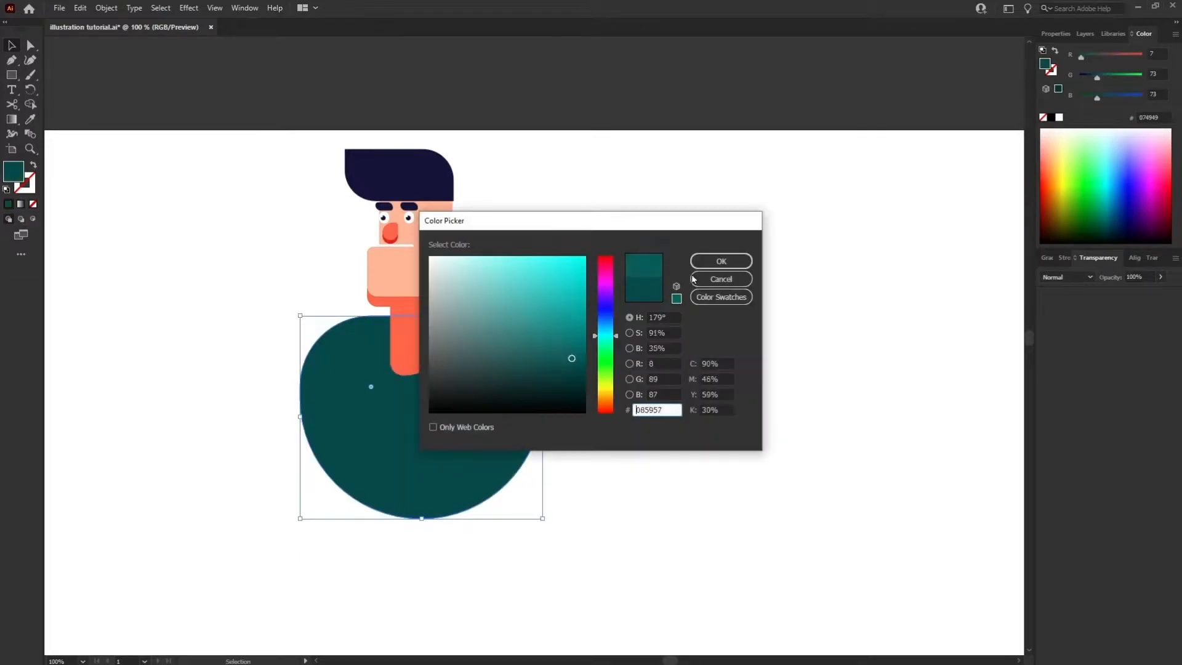
{"action": "key", "text": "Return"}
Isolate the neck and reshape its lower end over the torso
{"action": "left_click", "coordinate": [580, 425]}
{"action": "scroll", "coordinate": [580, 424], "scroll_direction": "up", "scroll_amount": 1}
{"action": "left_click", "coordinate": [423, 440]}
{"action": "double_click", "coordinate": [429, 373]}
{"action": "left_click_drag", "start_coordinate": [429, 371], "coordinate": [421, 419]}
Lower the top points of the collar piece over the neck and move the torso slightly down
{"action": "double_click", "coordinate": [419, 387]}
{"action": "key", "text": "a"}
{"action": "left_click_drag", "start_coordinate": [363, 301], "coordinate": [472, 340]}
{"action": "key", "text": "shift+Down"}
{"action": "key", "text": "shift+Down"}
{"action": "key", "text": "shift+Down"}
{"action": "key", "text": "shift+Down"}
{"action": "key", "text": "Escape"}
{"action": "key", "text": "v"}
{"action": "left_click_drag", "start_coordinate": [504, 425], "coordinate": [504, 429]}
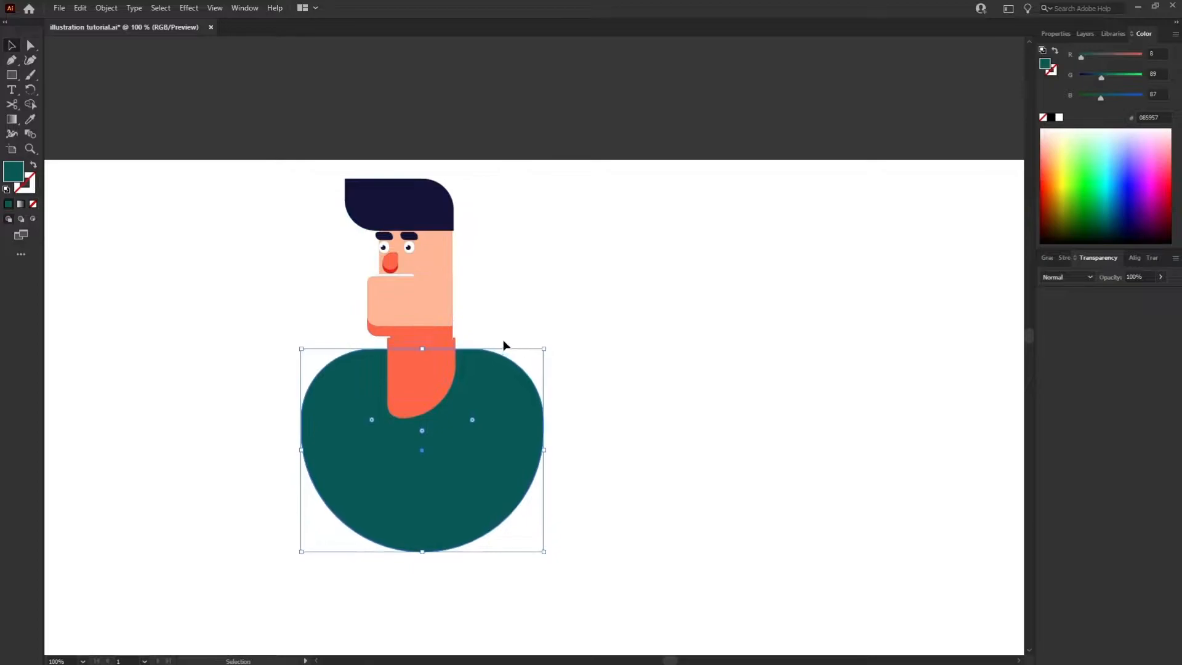
Isolate the collar piece, widen it slightly past the neck and round its top corners
{"action": "double_click", "coordinate": [422, 394]}
{"action": "key", "text": "ctrl+plus"}
{"action": "key", "text": "ctrl+plus"}
{"action": "left_click_drag", "start_coordinate": [603, 346], "coordinate": [609, 346]}
{"action": "key", "text": "a"}
{"action": "left_click_drag", "start_coordinate": [628, 228], "coordinate": [355, 274]}
{"action": "left_click", "coordinate": [610, 267]}
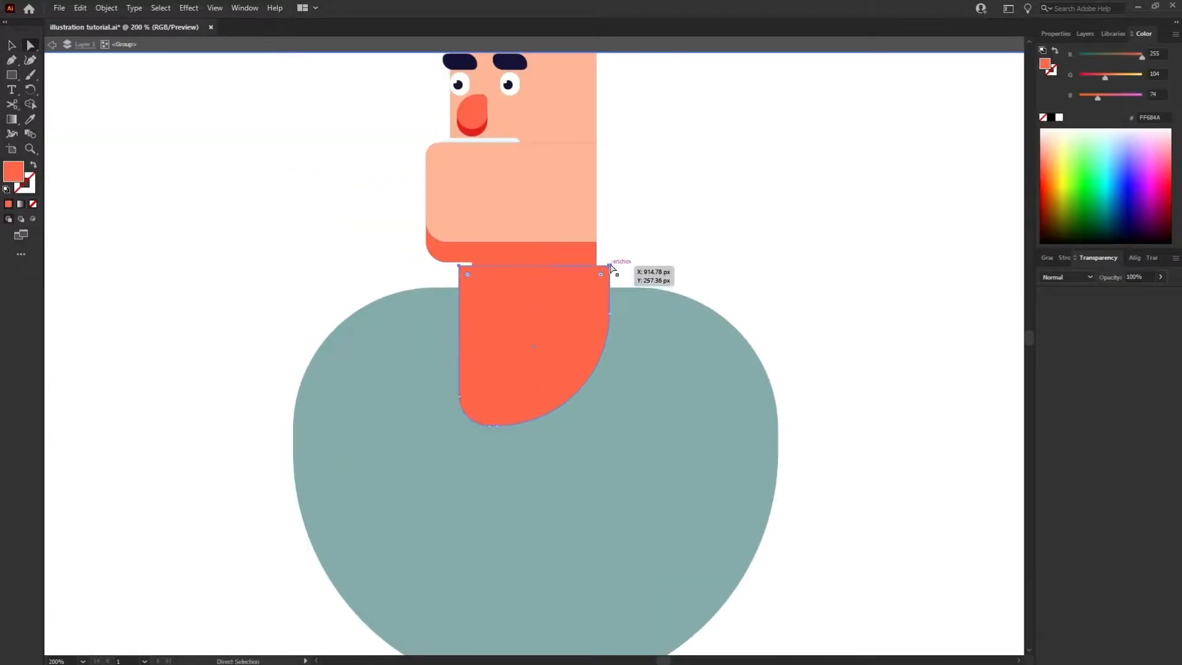
{"action": "left_click_drag", "start_coordinate": [468, 283], "coordinate": [472, 288]}
{"action": "key", "text": "Escape"}
Sample the torso's teal for the collar and change its fill to the lighter teal 219B95
{"action": "key", "text": "i"}
{"action": "left_click", "coordinate": [425, 344]}
{"action": "double_click", "coordinate": [15, 173]}
{"action": "left_click", "coordinate": [735, 235]}
Extend the leg downward with a rounded lower-leg piece and fill it with the face's peach skin colour
{"action": "key", "text": "ctrl+minus"}
{"action": "left_click", "coordinate": [521, 417]}
{"action": "left_click_drag", "start_coordinate": [533, 296], "coordinate": [533, 597]}
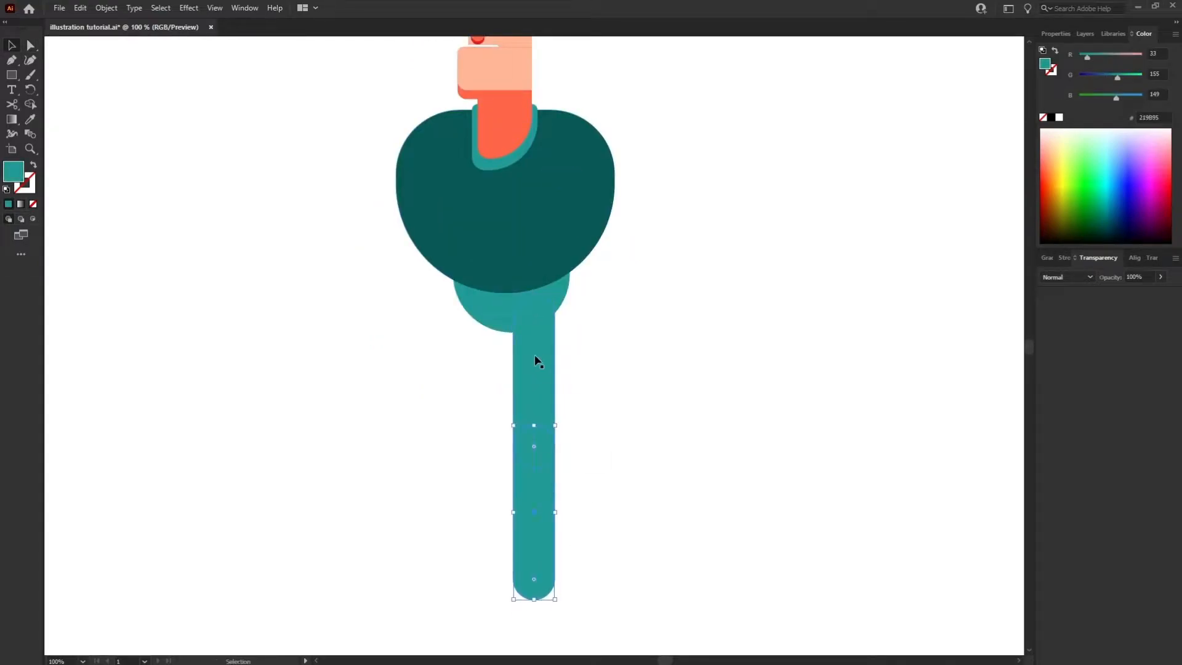
{"action": "key", "text": "i"}
{"action": "left_click", "coordinate": [492, 61]}
{"action": "left_click", "coordinate": [681, 304]}
Split the upper leg with an overlapping rectangle and Shape Builder, and match the cut part to the hip's teal
{"action": "scroll", "coordinate": [681, 304], "scroll_direction": "up", "scroll_amount": 1}
{"action": "double_click", "coordinate": [543, 374]}
{"action": "key", "text": "m"}
{"action": "left_click_drag", "start_coordinate": [349, 227], "coordinate": [634, 396]}
{"action": "key", "text": "shift+m"}
{"action": "key", "text": "i"}
{"action": "left_click", "coordinate": [560, 320]}
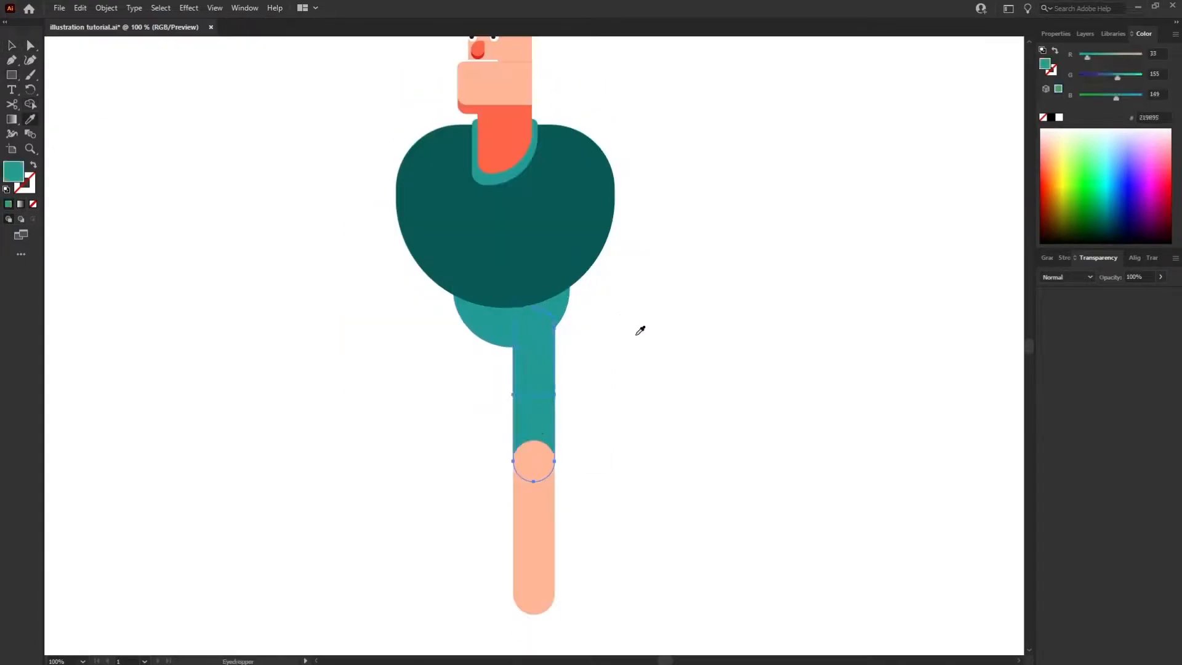
Add a cuff about 34 px high with slightly rounded corners over the leg's cut edge, a little wider than the leg
{"action": "key", "text": "m"}
{"action": "mouse_move", "coordinate": [512, 400]}
{"action": "left_mouse_down"}
{"action": "mouse_move", "coordinate": [567, 422]}
{"action": "mouse_move", "coordinate": [558, 405]}
{"action": "left_mouse_up"}
{"action": "key", "text": "a"}
{"action": "key", "text": "ctrl+plus"}
{"action": "key", "text": "ctrl+plus"}
{"action": "key", "text": "v"}
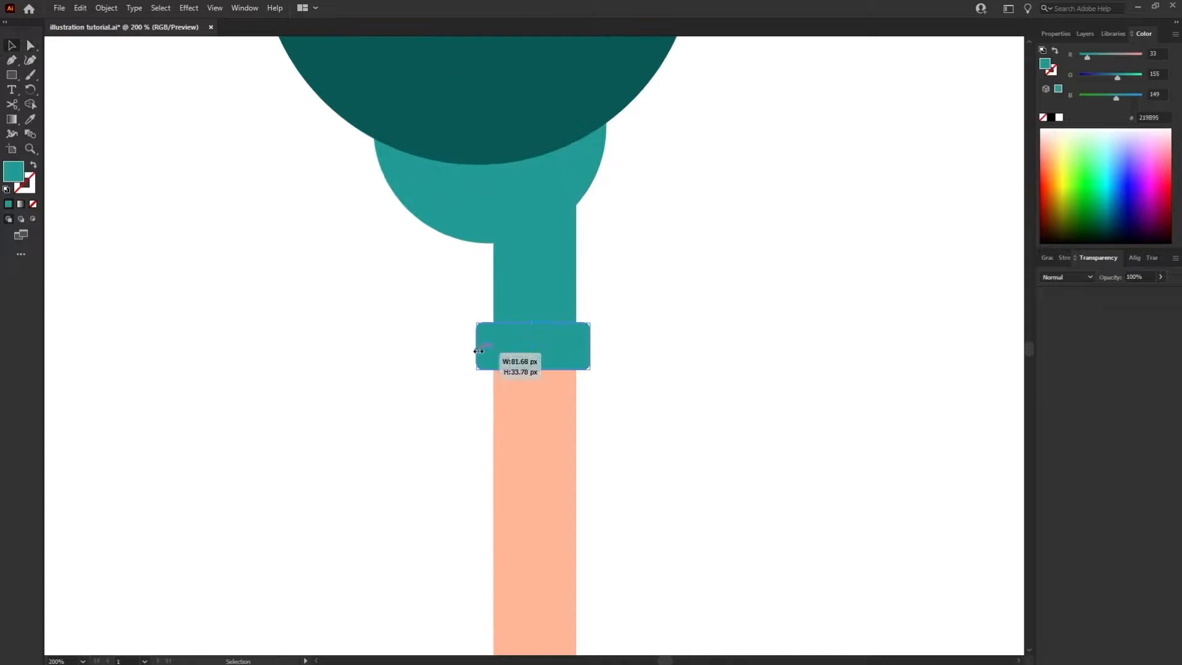
{"action": "left_click_drag", "start_coordinate": [475, 350], "coordinate": [480, 351]}
Draw a yellow rectangle across the lower part of the red sock, wider than the sock, and round its corners
{"action": "key", "text": "ctrl+minus"}
{"action": "key", "text": "ctrl+minus"}
{"action": "key", "text": "ctrl+minus"}
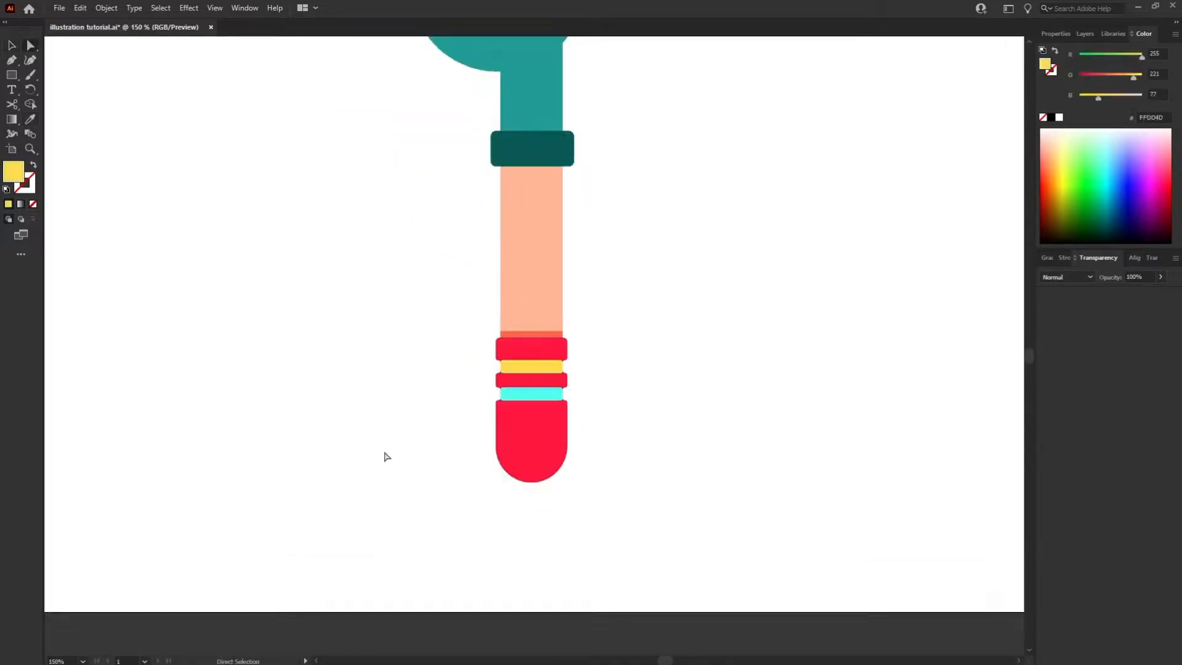
{"action": "left_click_drag", "start_coordinate": [478, 448], "coordinate": [579, 467]}
{"action": "key", "text": "ctrl+plus"}
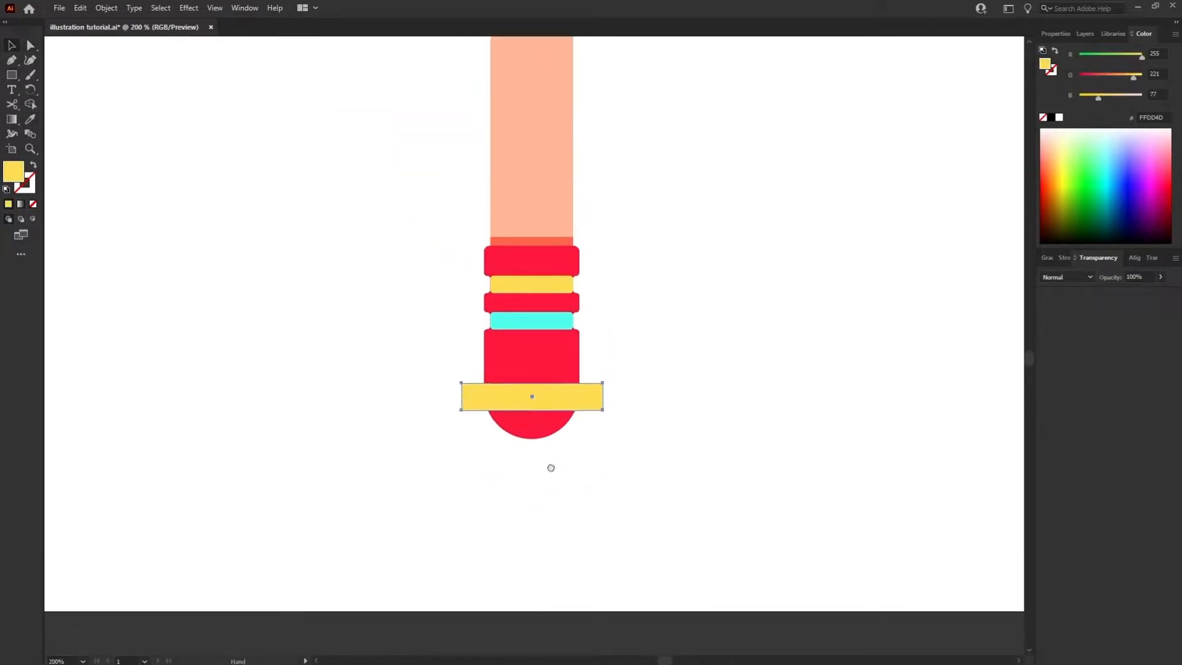
{"action": "key", "text": "a"}
{"action": "left_click_drag", "start_coordinate": [585, 410], "coordinate": [579, 418]}
{"action": "mouse_move", "coordinate": [460, 419]}
{"action": "left_mouse_down"}
{"action": "mouse_move", "coordinate": [475, 414]}
{"action": "mouse_move", "coordinate": [478, 432]}
{"action": "left_mouse_up"}
Adjust the width and height of the rounded ankle piece below the yellow band
{"action": "key", "text": "v"}
{"action": "left_click_drag", "start_coordinate": [593, 434], "coordinate": [573, 434]}
{"action": "left_click_drag", "start_coordinate": [523, 419], "coordinate": [522, 406]}
{"action": "mouse_move", "coordinate": [523, 448]}
{"action": "left_mouse_down"}
{"action": "mouse_move", "coordinate": [523, 491]}
{"action": "mouse_move", "coordinate": [523, 431]}
{"action": "left_mouse_up"}
{"action": "left_click", "coordinate": [563, 469], "text": "shift"}
Fill the rounded ankle piece below the yellow band with green 39C69E
{"action": "key", "text": "ctrl+minus"}
{"action": "scroll", "coordinate": [627, 509], "scroll_direction": "up", "scroll_amount": 3}
{"action": "key", "text": "i"}
{"action": "double_click", "coordinate": [13, 172]}
{"action": "left_click_drag", "start_coordinate": [605, 338], "coordinate": [605, 342]}
{"action": "left_click_drag", "start_coordinate": [539, 257], "coordinate": [541, 292]}
{"action": "left_click", "coordinate": [698, 266]}
Draw a green shoe rectangle over the ankle piece, extending it slightly past the heel and up toward the yellow band
{"action": "scroll", "coordinate": [523, 448], "scroll_direction": "down", "scroll_amount": 2}
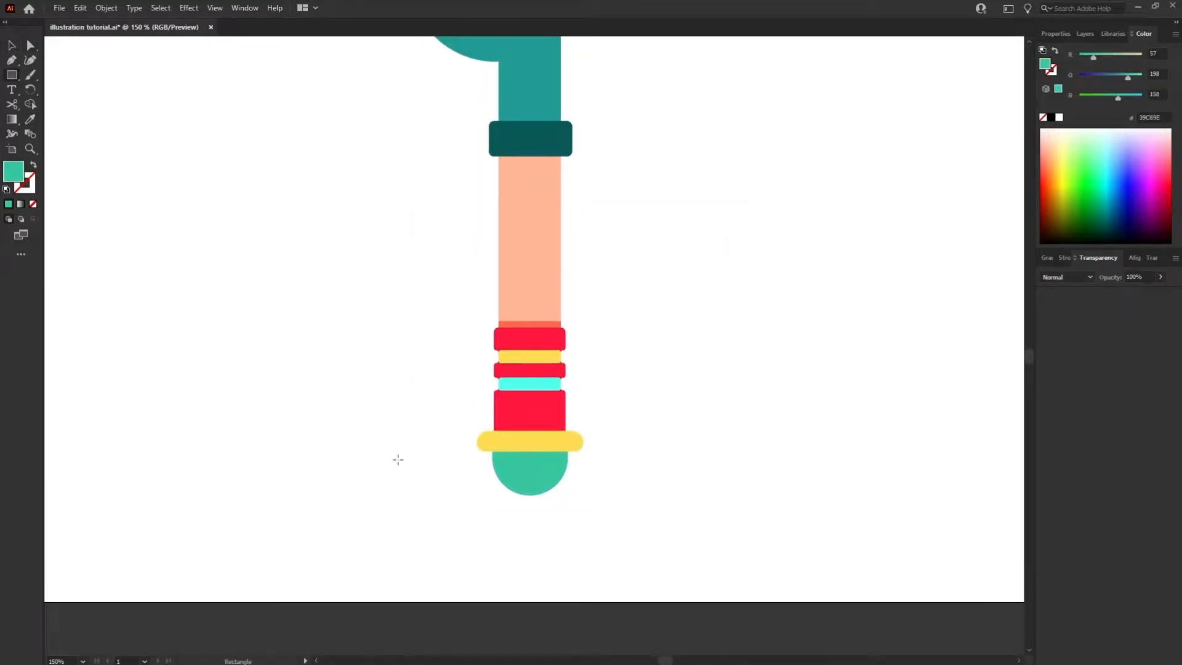
{"action": "left_click_drag", "start_coordinate": [403, 461], "coordinate": [568, 513]}
{"action": "key", "text": "ctrl+plus"}
{"action": "key", "text": "ctrl+plus"}
{"action": "scroll", "coordinate": [569, 514], "scroll_direction": "up", "scroll_amount": 2}
{"action": "key", "text": "v"}
{"action": "left_click_drag", "start_coordinate": [699, 421], "coordinate": [726, 421]}
{"action": "left_click_drag", "start_coordinate": [549, 368], "coordinate": [548, 361]}
Round the shoe's two upper corners, with a larger curve at the toe, and move the shoe slightly up
{"action": "left_click_drag", "start_coordinate": [380, 370], "coordinate": [496, 454]}
{"action": "left_click_drag", "start_coordinate": [716, 371], "coordinate": [702, 413]}
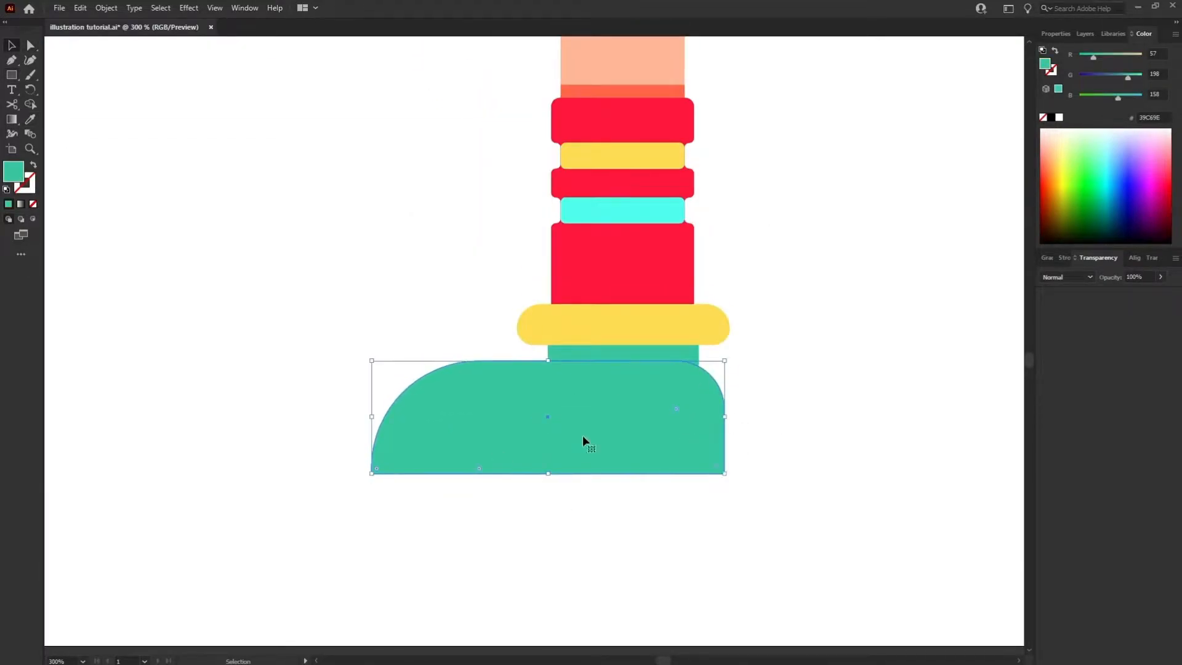
{"action": "left_click_drag", "start_coordinate": [582, 436], "coordinate": [584, 428]}
Copy the yellow band to the shoe's base as a front-most sole and widen it past both toe and heel
{"action": "scroll", "coordinate": [566, 329], "scroll_direction": "right", "scroll_amount": 1}
{"action": "left_click_drag", "start_coordinate": [566, 331], "coordinate": [573, 468]}
{"action": "right_click", "coordinate": [580, 469]}
{"action": "left_click", "coordinate": [748, 407]}
{"action": "left_click_drag", "start_coordinate": [486, 463], "coordinate": [344, 463]}
{"action": "left_click_drag", "start_coordinate": [696, 463], "coordinate": [715, 463]}
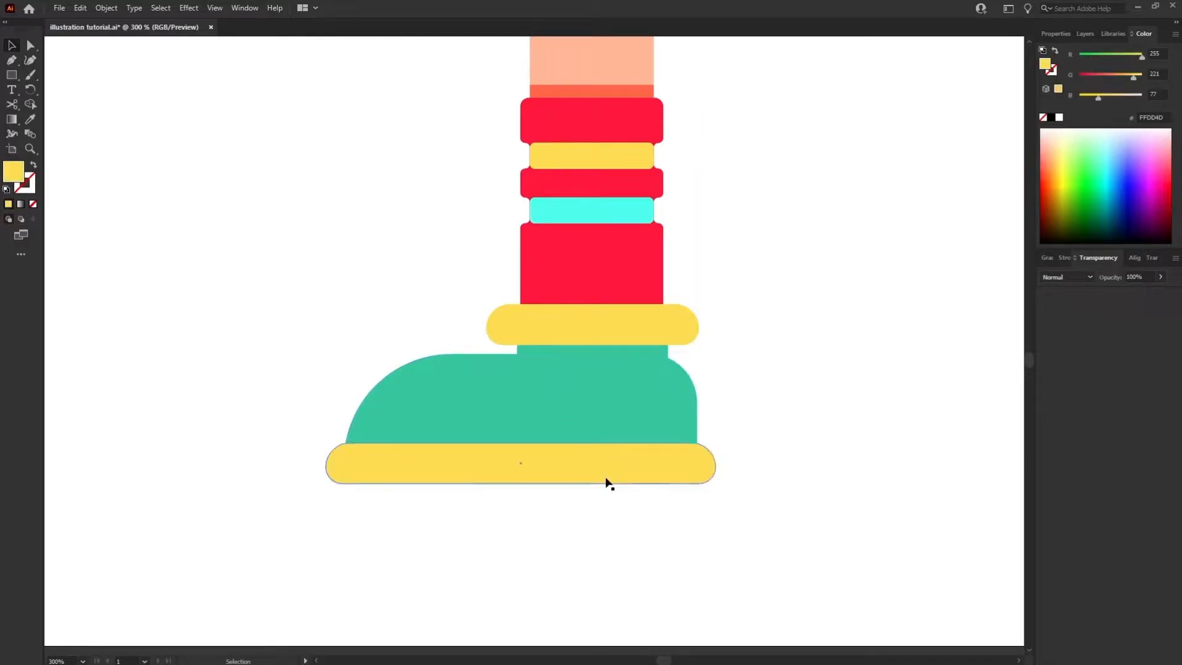
Add a darker orange underside beneath the yellow ankle band by offsetting a copy and recolouring it
{"action": "scroll", "coordinate": [712, 482], "scroll_direction": "up", "scroll_amount": 1}
{"action": "left_click_drag", "start_coordinate": [573, 345], "coordinate": [573, 337]}
{"action": "left_click", "coordinate": [646, 315], "text": "alt"}
{"action": "key", "text": "a"}
{"action": "left_click", "coordinate": [683, 356]}
{"action": "double_click", "coordinate": [13, 171]}
{"action": "left_click", "coordinate": [583, 258]}
{"action": "left_click", "coordinate": [720, 260]}
Give the yellow sole a matching orange underside, sampling the colour from beneath the ankle band
{"action": "left_click_drag", "start_coordinate": [536, 492], "coordinate": [535, 484]}
{"action": "left_click", "coordinate": [646, 453], "text": "alt"}
{"action": "left_click", "coordinate": [669, 496]}
{"action": "key", "text": "i"}
{"action": "left_click", "coordinate": [669, 355]}
Duplicate the whole leg with sock and shoe toward the toe side, shrink it slightly and send it behind the front leg
{"action": "scroll", "coordinate": [536, 589], "scroll_direction": "down", "scroll_amount": 3}
{"action": "key", "text": "v"}
{"action": "left_click_drag", "start_coordinate": [652, 270], "coordinate": [492, 560]}
{"action": "left_click_drag", "start_coordinate": [567, 310], "coordinate": [525, 308]}
{"action": "left_click_drag", "start_coordinate": [487, 561], "coordinate": [485, 559]}
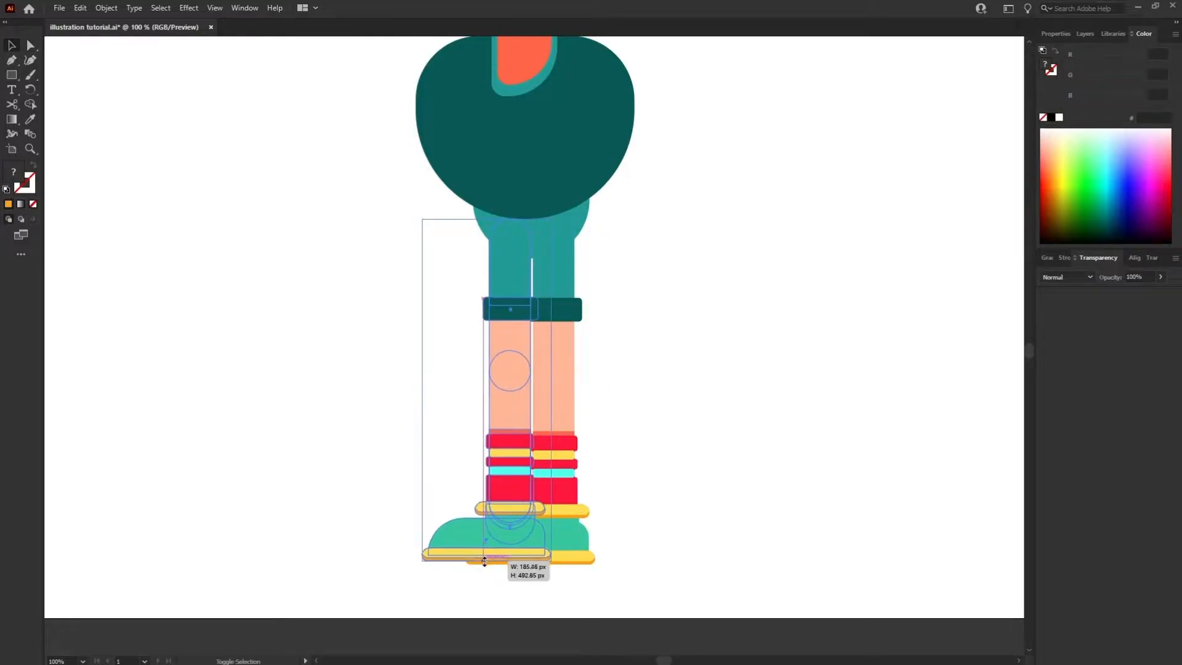
{"action": "right_click", "coordinate": [515, 343]}
{"action": "left_click", "coordinate": [700, 542]}
Recolour the back leg's shorts section and cuff in darker teal shades
{"action": "scroll", "coordinate": [700, 504], "scroll_direction": "up", "scroll_amount": 1}
{"action": "key", "text": "a"}
{"action": "double_click", "coordinate": [14, 171]}
{"action": "left_click", "coordinate": [720, 260]}
{"action": "double_click", "coordinate": [14, 171]}
{"action": "left_click", "coordinate": [588, 368]}
{"action": "left_click", "coordinate": [720, 260]}
Recolour the back leg's skin with the darker tone ED7E58
{"action": "left_click", "coordinate": [514, 468]}
{"action": "double_click", "coordinate": [13, 171]}
{"action": "left_click", "coordinate": [527, 267]}
{"action": "left_click", "coordinate": [720, 260]}
{"action": "double_click", "coordinate": [13, 174]}
{"action": "left_click", "coordinate": [720, 260]}
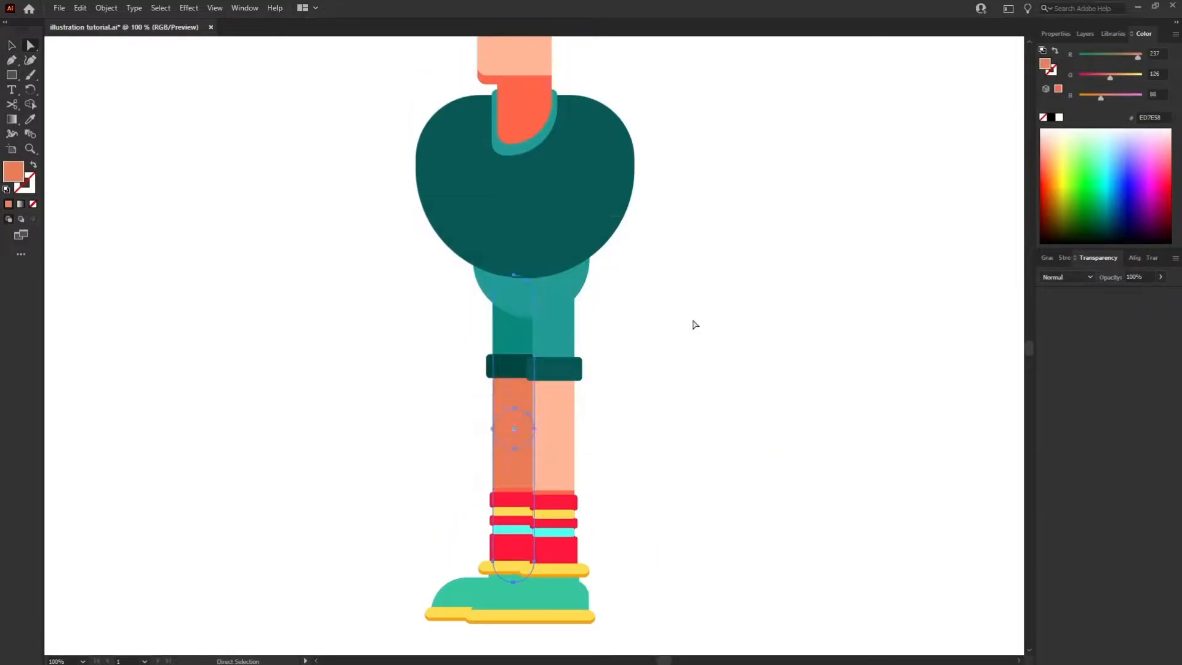
Recolour the back shoe's upper with a darker green
{"action": "scroll", "coordinate": [694, 314], "scroll_direction": "down", "scroll_amount": 2}
{"action": "left_click", "coordinate": [501, 501]}
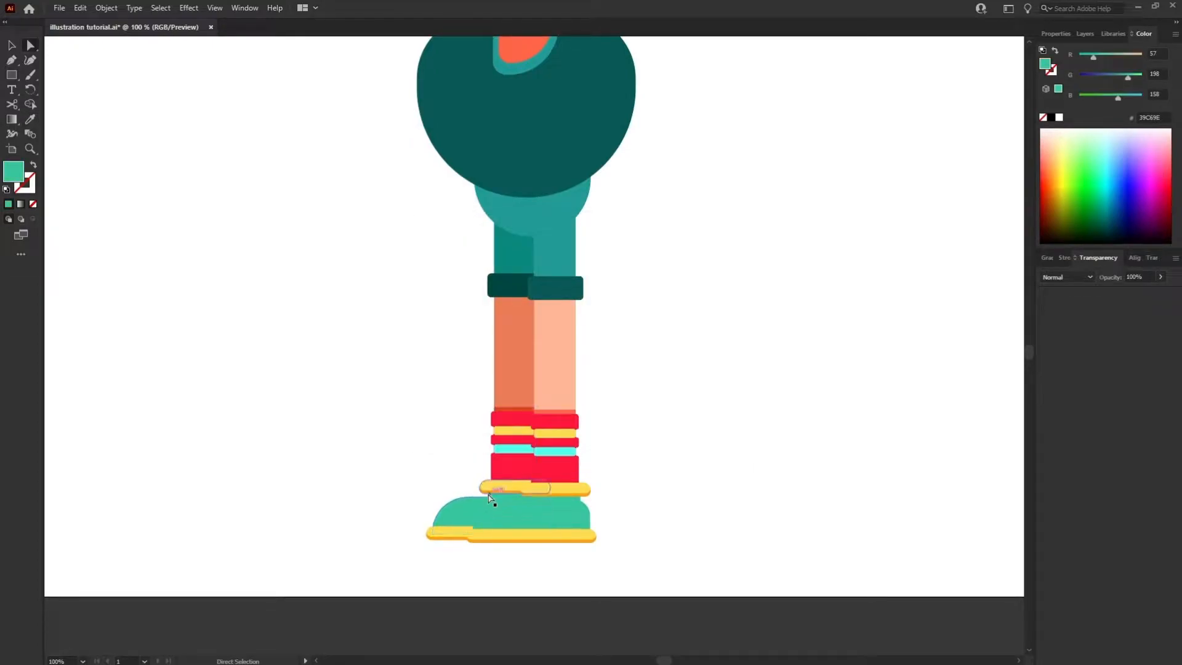
{"action": "scroll", "coordinate": [501, 507], "scroll_direction": "up", "scroll_amount": 3}
{"action": "double_click", "coordinate": [13, 171]}
{"action": "left_click", "coordinate": [564, 307]}
{"action": "left_click", "coordinate": [720, 261]}
Recolour the back shoe's sole and the ankle band above it with a deeper yellow
{"action": "left_click_drag", "start_coordinate": [498, 485], "coordinate": [519, 453]}
{"action": "left_click", "coordinate": [308, 487]}
{"action": "left_click", "coordinate": [462, 347], "text": "shift"}
{"action": "double_click", "coordinate": [16, 176]}
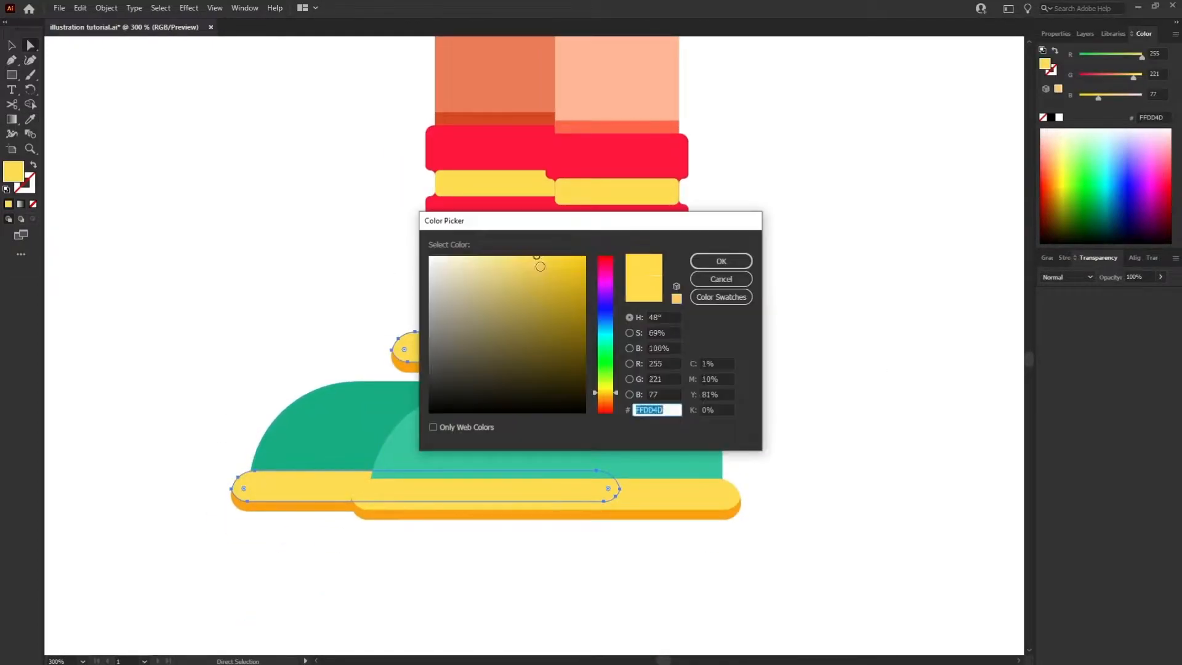
{"action": "left_click", "coordinate": [571, 265]}
Darken the orange undersides of the back shoe's sole and ankle band to F27900
{"action": "left_click", "coordinate": [328, 506], "text": "shift"}
{"action": "double_click", "coordinate": [14, 171]}
{"action": "left_click", "coordinate": [604, 398]}
{"action": "left_click", "coordinate": [721, 261]}
Draw a tall capsule for the upper arm and align it with the shoulder at the back of the torso
{"action": "scroll", "coordinate": [506, 356], "scroll_direction": "down", "scroll_amount": 3}
{"action": "scroll", "coordinate": [696, 377], "scroll_direction": "up", "scroll_amount": 5}
{"action": "key", "text": "m"}
{"action": "mouse_move", "coordinate": [522, 246]}
{"action": "left_mouse_down"}
{"action": "mouse_move", "coordinate": [613, 420]}
{"action": "mouse_move", "coordinate": [618, 469]}
{"action": "left_mouse_up"}
{"action": "key", "text": "v"}
{"action": "left_click_drag", "start_coordinate": [608, 460], "coordinate": [568, 356]}
{"action": "key", "text": "shift+Up"}
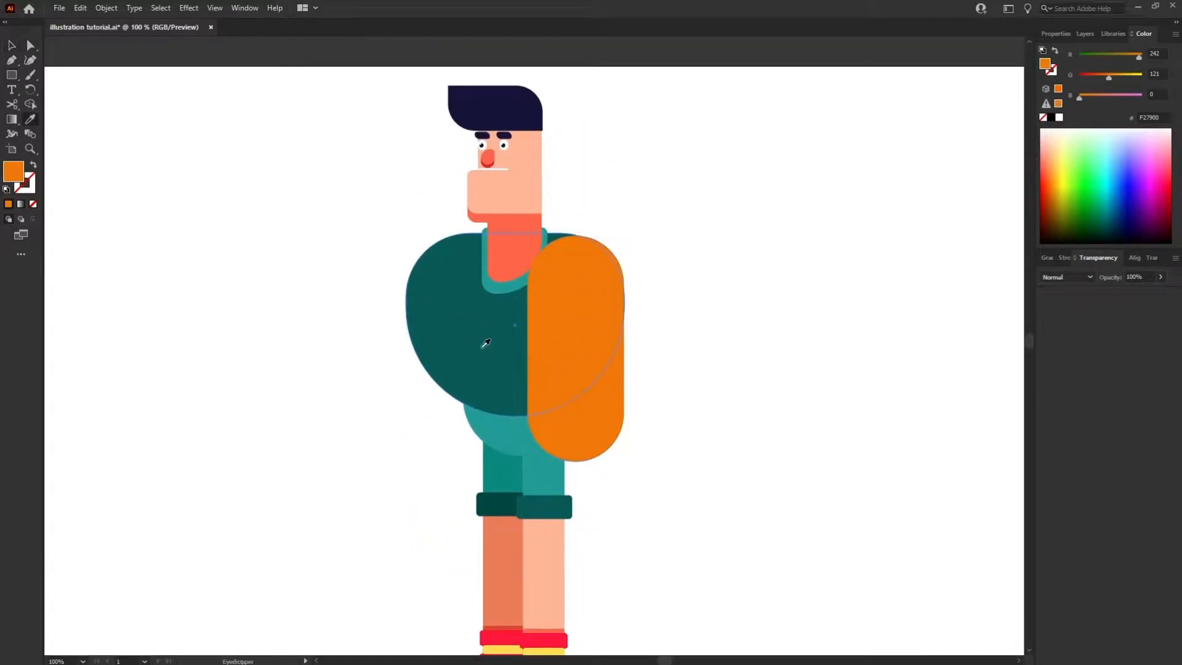
Fill the upper arm capsule with dark teal based on the torso's colour
{"action": "key", "text": "i"}
{"action": "scroll", "coordinate": [509, 251], "scroll_direction": "down", "scroll_amount": 3}
{"action": "left_click", "coordinate": [509, 251]}
{"action": "scroll", "coordinate": [509, 250], "scroll_direction": "up", "scroll_amount": 3}
{"action": "double_click", "coordinate": [13, 171]}
{"action": "left_click", "coordinate": [720, 260]}
Adjust the lower end of the arm to form the sleeve edge and fill it with the collar's teal
{"action": "key", "text": "v"}
{"action": "mouse_move", "coordinate": [576, 490]}
{"action": "left_mouse_down"}
{"action": "mouse_move", "coordinate": [582, 435]}
{"action": "mouse_move", "coordinate": [582, 498]}
{"action": "left_mouse_up"}
{"action": "left_click_drag", "start_coordinate": [579, 499], "coordinate": [577, 431]}
{"action": "key", "text": "i"}
{"action": "left_click", "coordinate": [499, 285]}
Add a forearm piece below the sleeve, adjust its stacking order and fill it with the face's skin colour
{"action": "key", "text": "v"}
{"action": "mouse_move", "coordinate": [571, 299]}
{"action": "left_mouse_down"}
{"action": "mouse_move", "coordinate": [573, 417]}
{"action": "mouse_move", "coordinate": [626, 449]}
{"action": "mouse_move", "coordinate": [576, 463]}
{"action": "mouse_move", "coordinate": [624, 466]}
{"action": "left_mouse_up"}
{"action": "key", "text": "shift+Up"}
{"action": "right_click", "coordinate": [584, 477]}
{"action": "left_click", "coordinate": [752, 412]}
{"action": "key", "text": "i"}
{"action": "left_click", "coordinate": [504, 192]}
Add the hand at the forearm's lower end and adjust it together with the stacked arm pieces
{"action": "scroll", "coordinate": [619, 426], "scroll_direction": "down", "scroll_amount": 3}
{"action": "key", "text": "m"}
{"action": "key", "text": "v"}
{"action": "left_click", "coordinate": [579, 216]}
{"action": "left_click", "coordinate": [578, 257], "text": "shift"}
{"action": "left_click", "coordinate": [578, 304], "text": "shift"}
{"action": "left_click", "coordinate": [596, 430]}
{"action": "left_click_drag", "start_coordinate": [524, 431], "coordinate": [516, 460]}
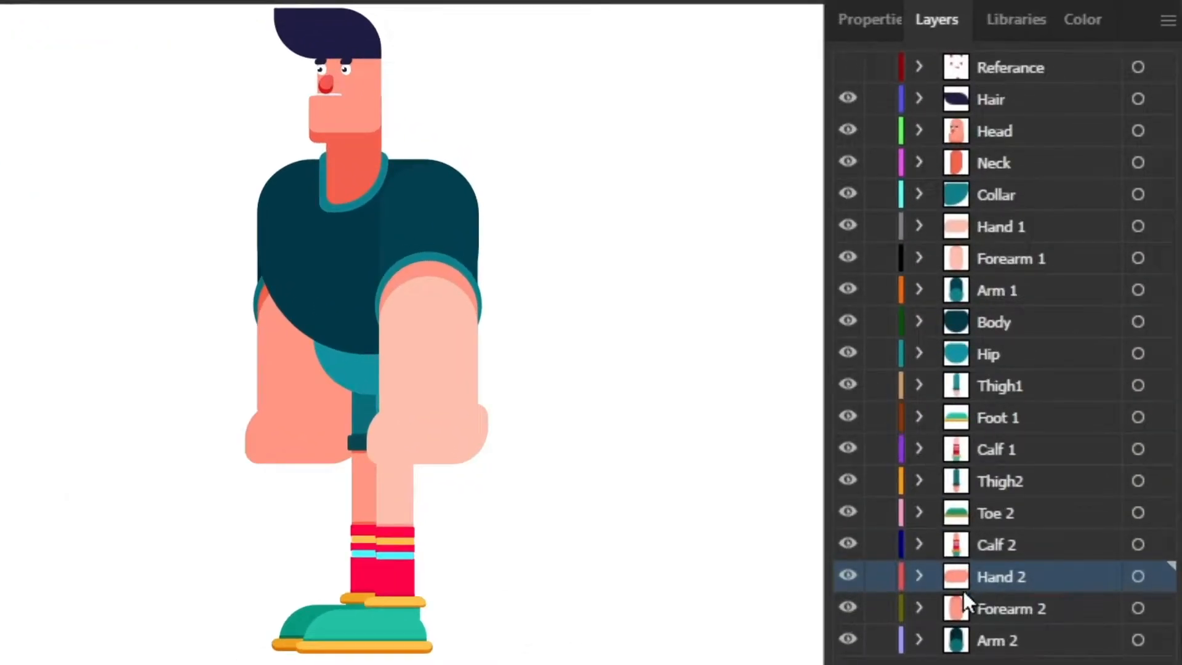
Examine how the hair, head, neck, collar and body are separated into individual layers
{"action": "left_click", "coordinate": [1137, 99]}
{"action": "left_click_drag", "start_coordinate": [350, 35], "coordinate": [369, 21]}
{"action": "key", "text": "ctrl+z"}
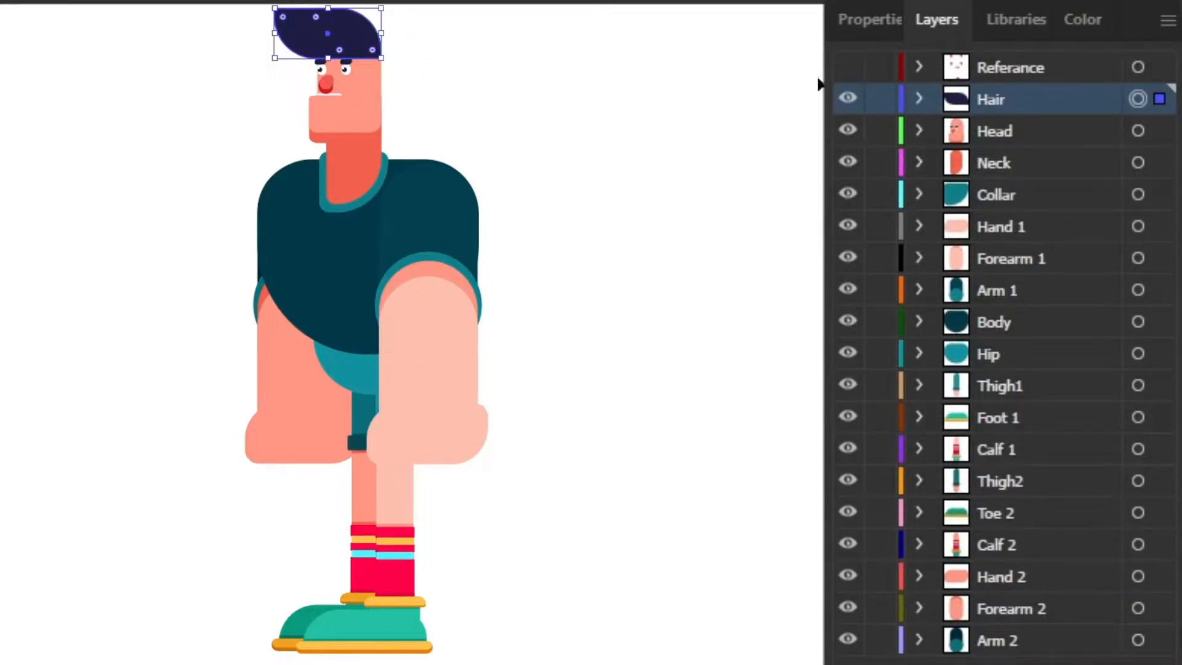
{"action": "left_click", "coordinate": [1138, 131]}
{"action": "mouse_move", "coordinate": [354, 88]}
{"action": "left_mouse_down"}
{"action": "mouse_move", "coordinate": [377, 95]}
{"action": "mouse_move", "coordinate": [354, 85]}
{"action": "left_mouse_up"}
{"action": "left_click", "coordinate": [346, 159]}
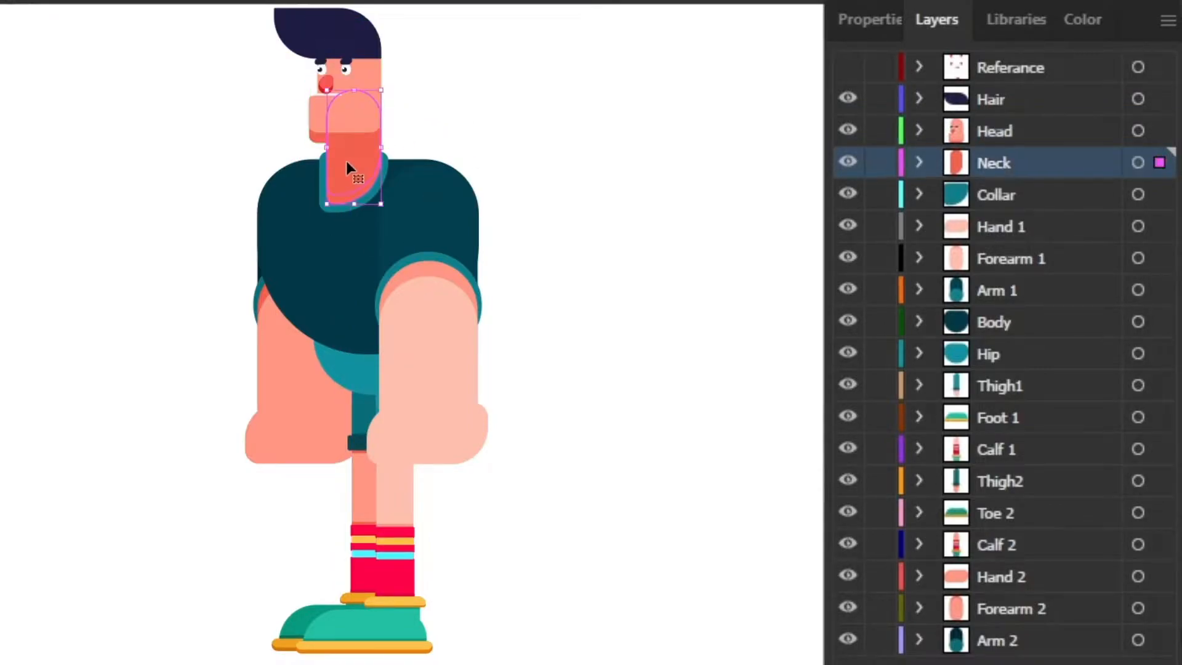
{"action": "left_click", "coordinate": [345, 217]}
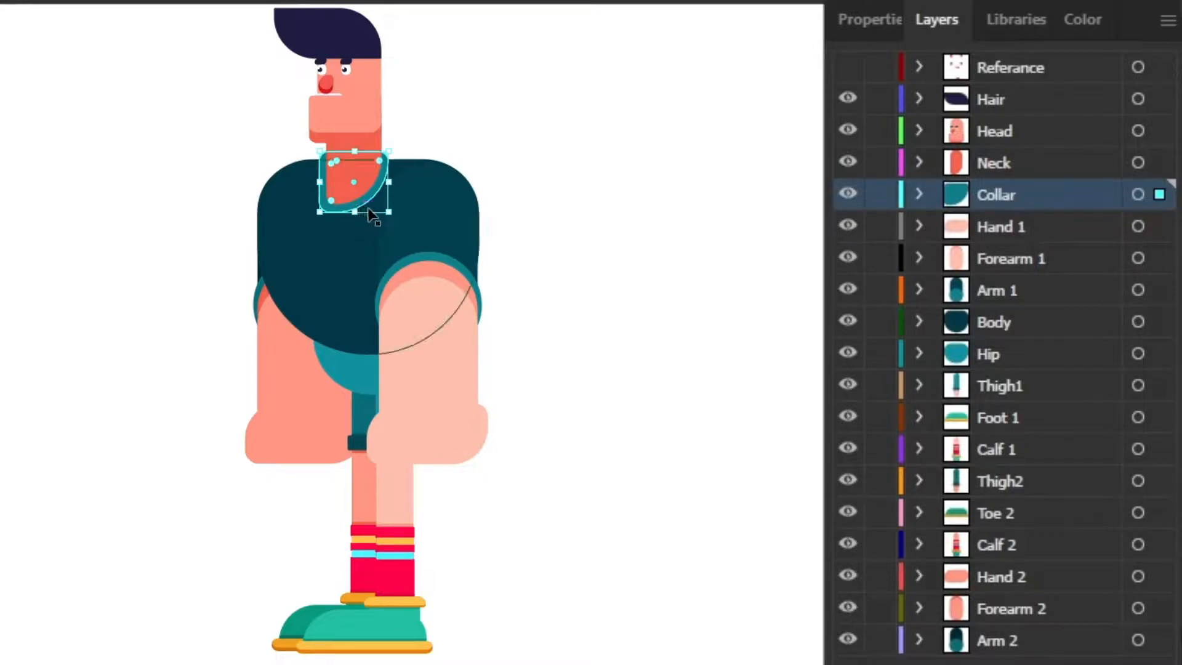
{"action": "left_click", "coordinate": [351, 239]}
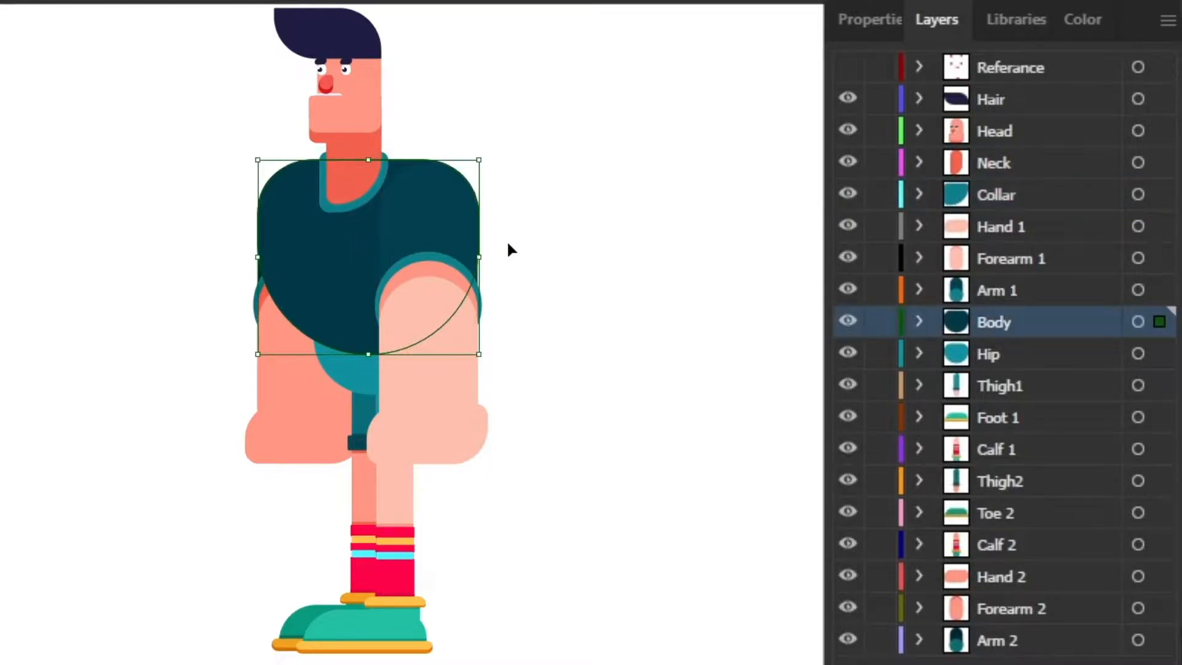
{"action": "left_click", "coordinate": [645, 225]}
Examine the separate layers of the front arm: Arm 1, Forearm 1 and Hand 1
{"action": "scroll", "coordinate": [429, 208], "scroll_direction": "down", "scroll_amount": 1}
{"action": "left_click_drag", "start_coordinate": [434, 200], "coordinate": [524, 197]}
{"action": "key", "text": "ctrl+z"}
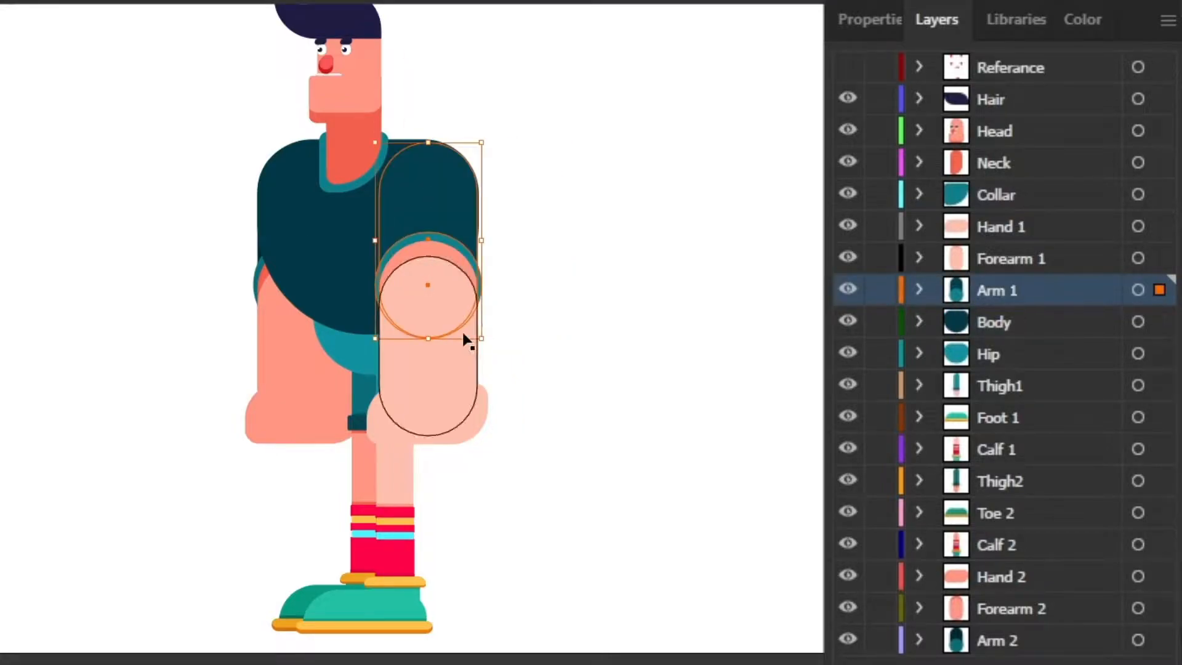
{"action": "left_click", "coordinate": [441, 352]}
{"action": "key", "text": "ctrl+z"}
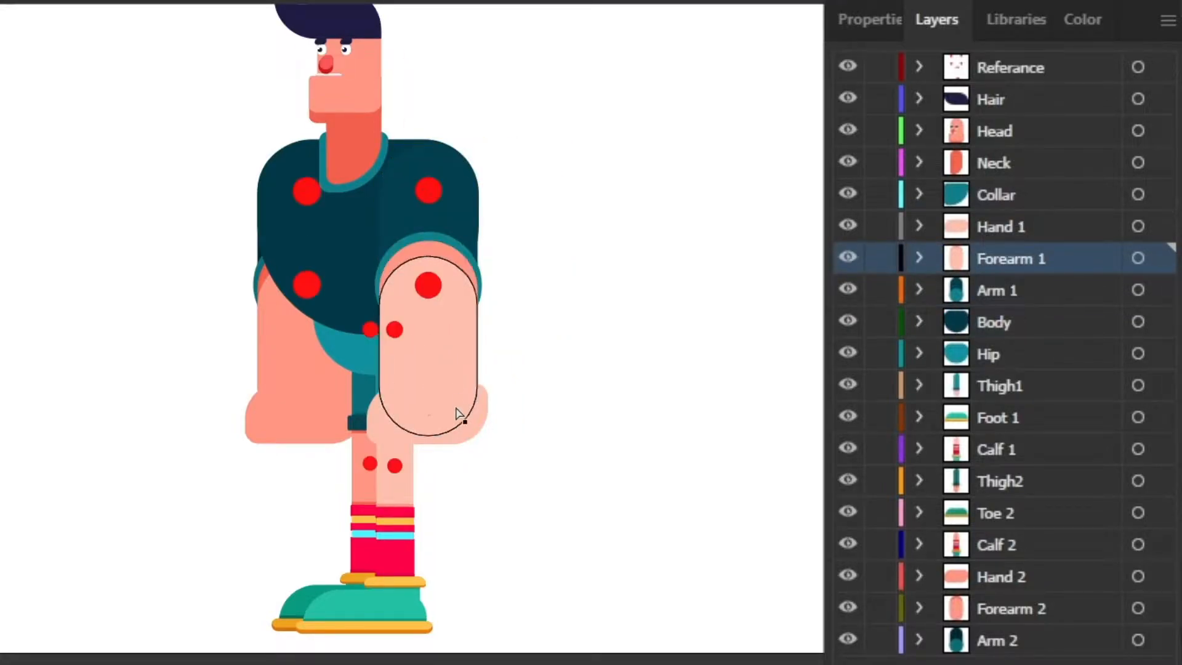
{"action": "left_click", "coordinate": [463, 438]}
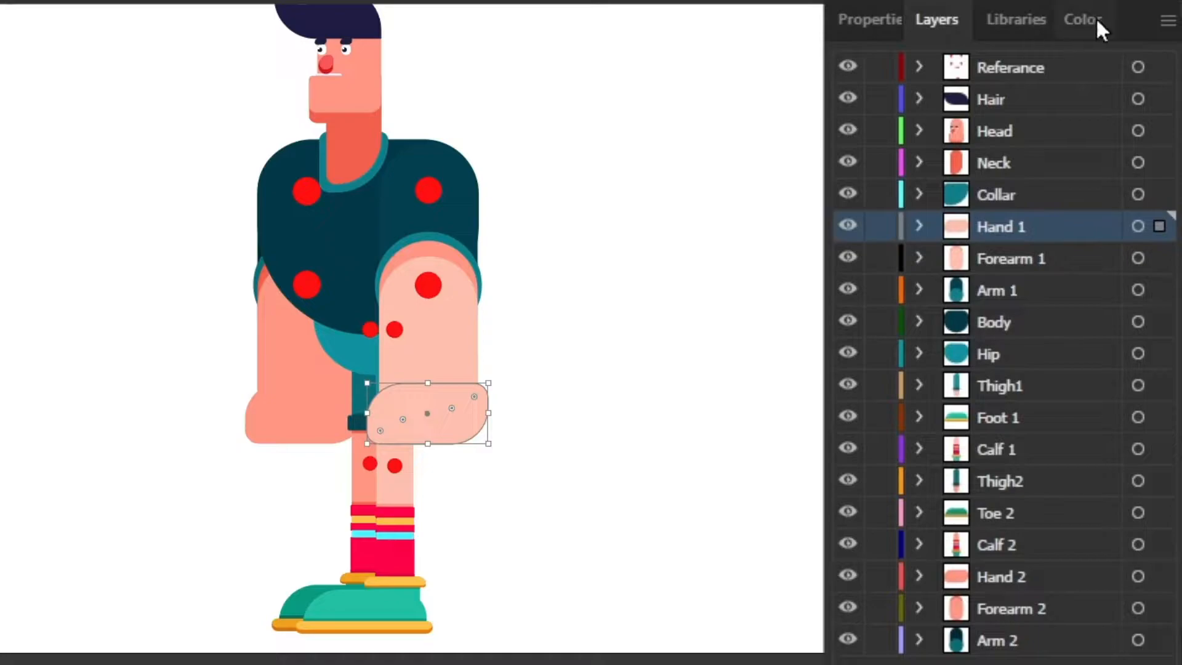
Select the red joint markers on the Referance layer and hide that layer
{"action": "left_click", "coordinate": [1138, 66]}
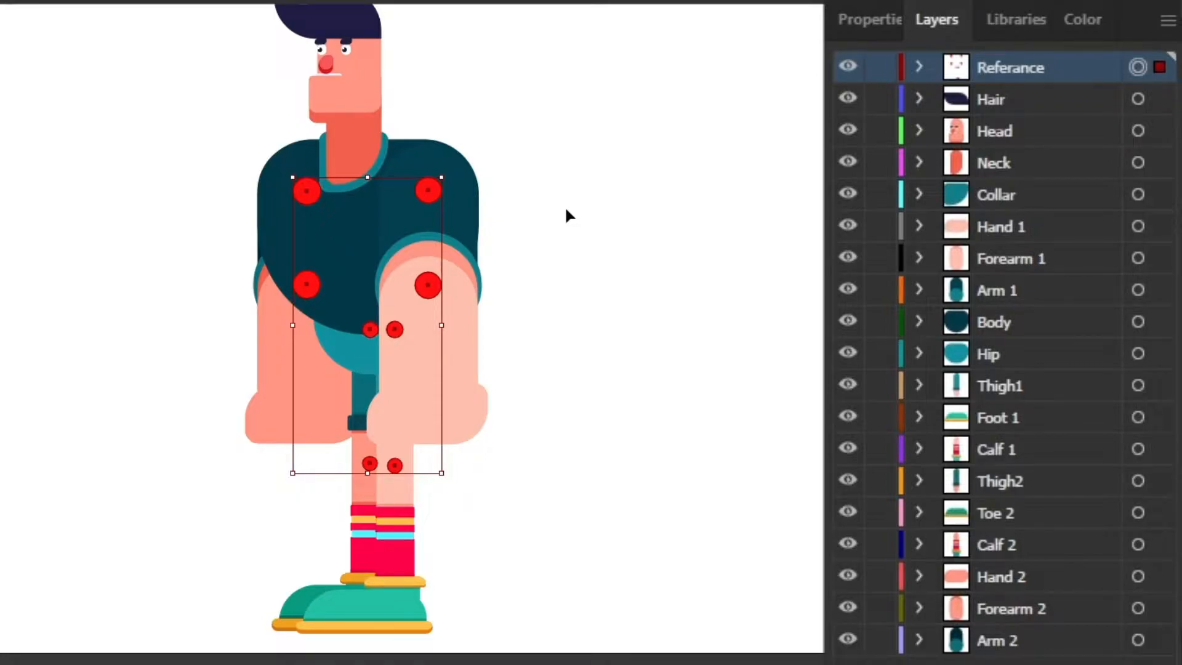
{"action": "left_click", "coordinate": [848, 66]}
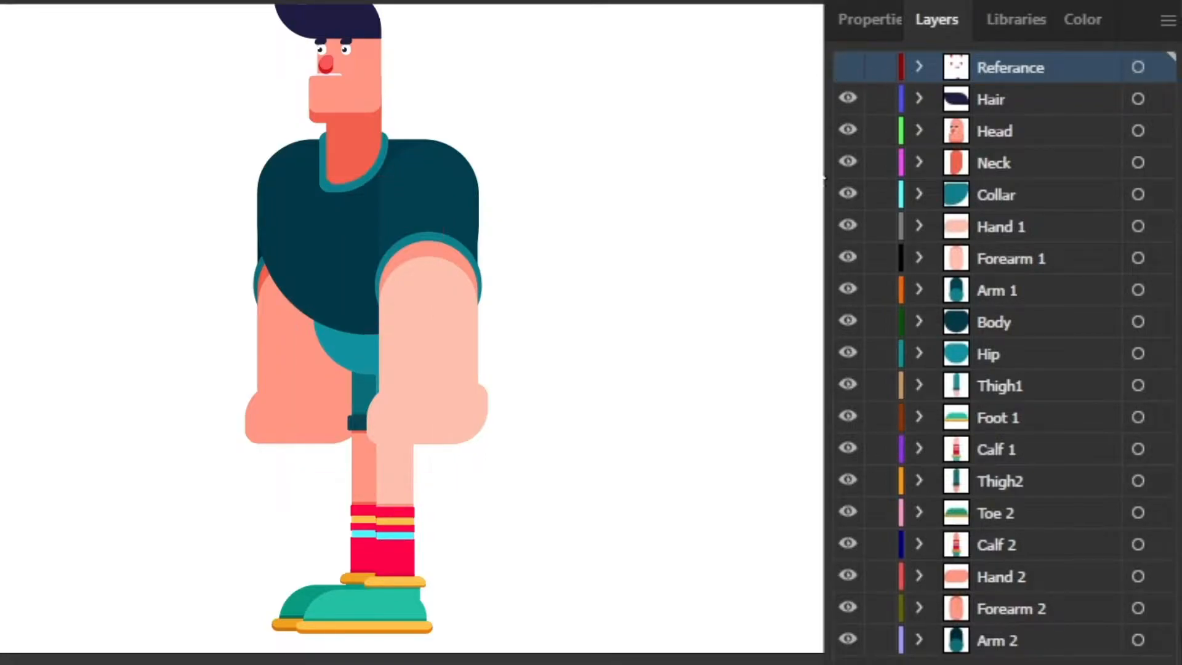
Examine the layers holding the back arm, the thighs, the calves and the front foot
{"action": "left_click_drag", "start_coordinate": [231, 248], "coordinate": [262, 275]}
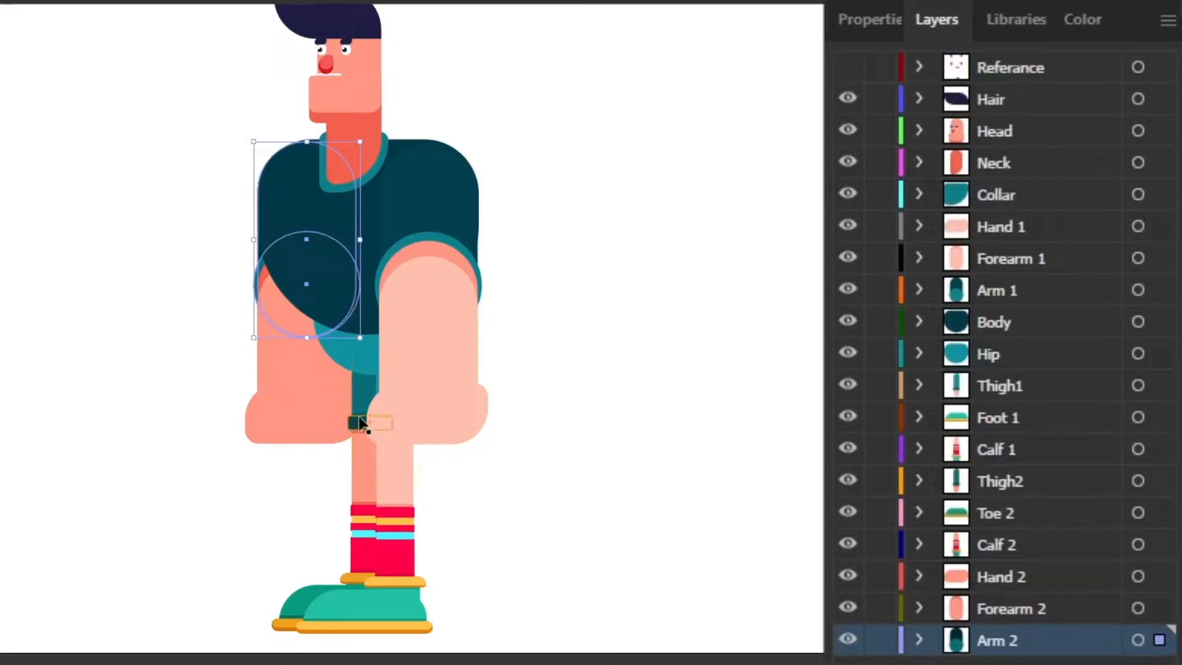
{"action": "left_click", "coordinate": [358, 397]}
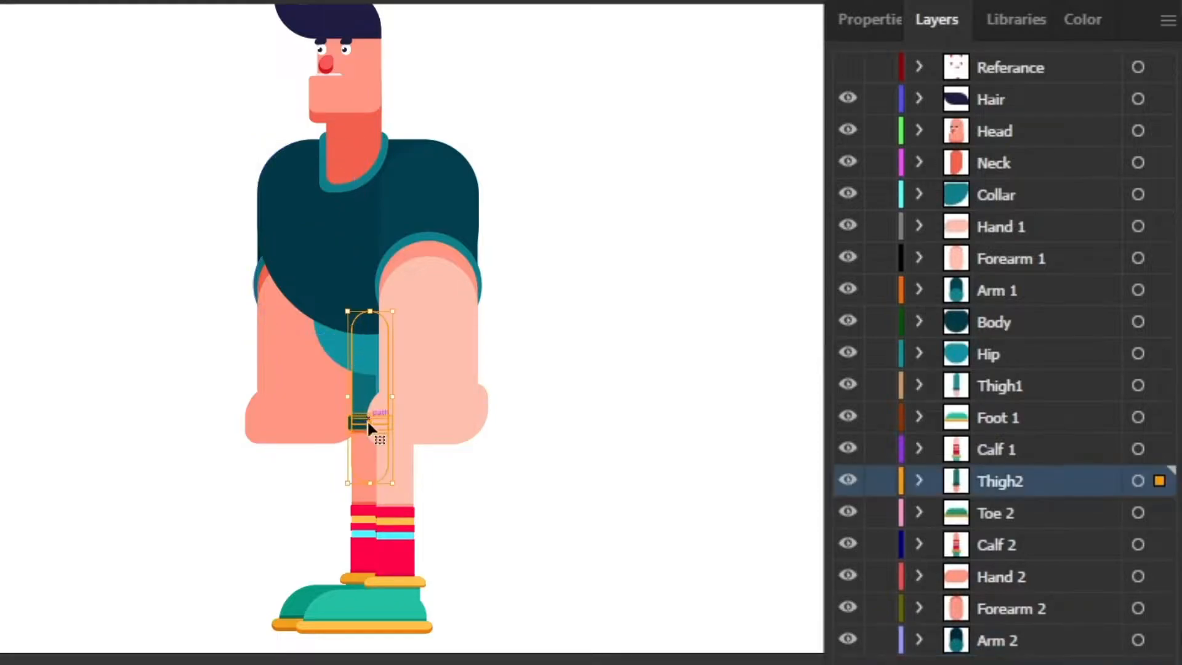
{"action": "left_click", "coordinate": [400, 468]}
{"action": "left_click", "coordinate": [398, 506]}
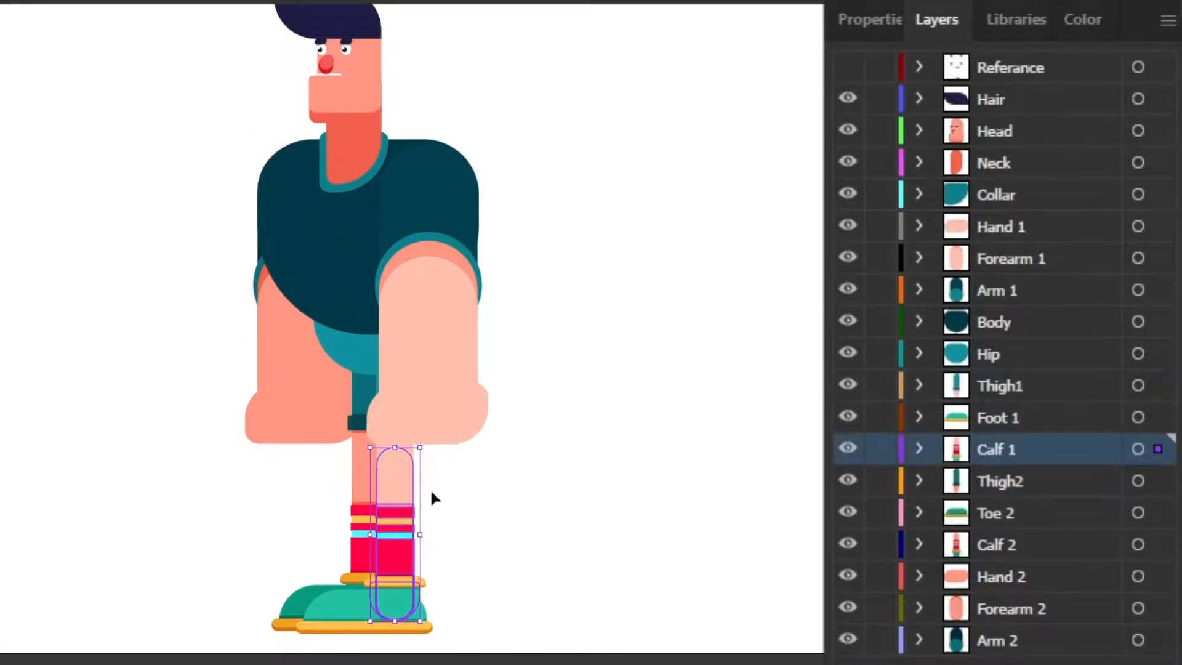
{"action": "left_click", "coordinate": [369, 600]}
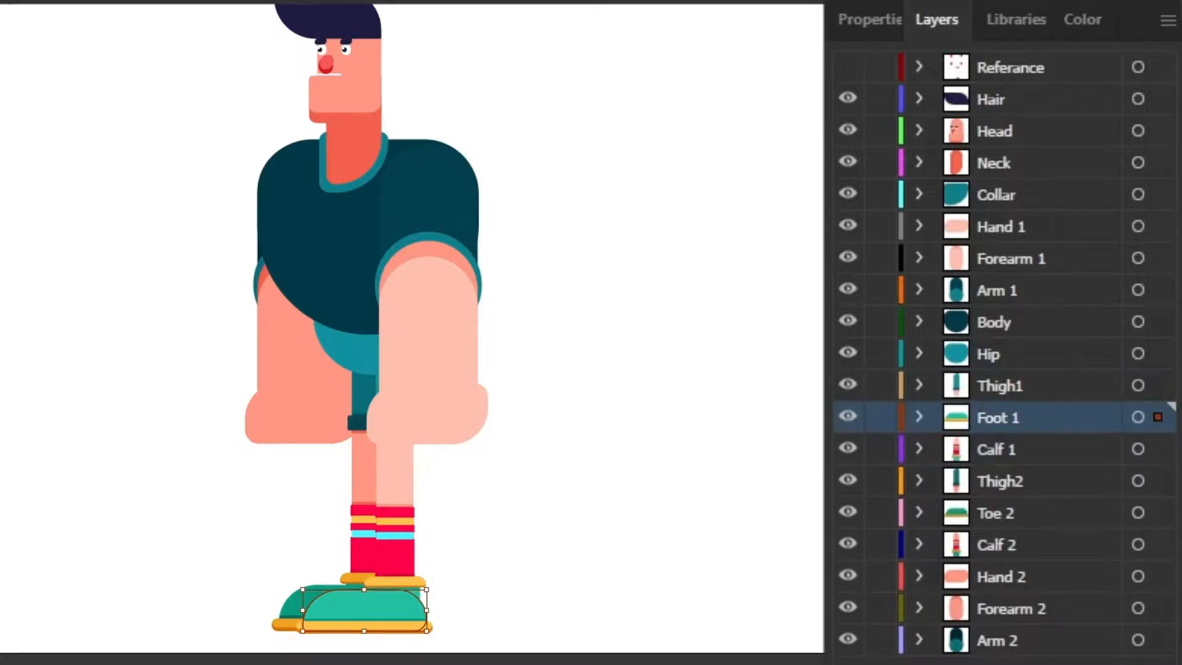
{"action": "left_click", "coordinate": [1137, 417]}
{"action": "scroll", "coordinate": [592, 591], "scroll_direction": "down", "scroll_amount": 1}
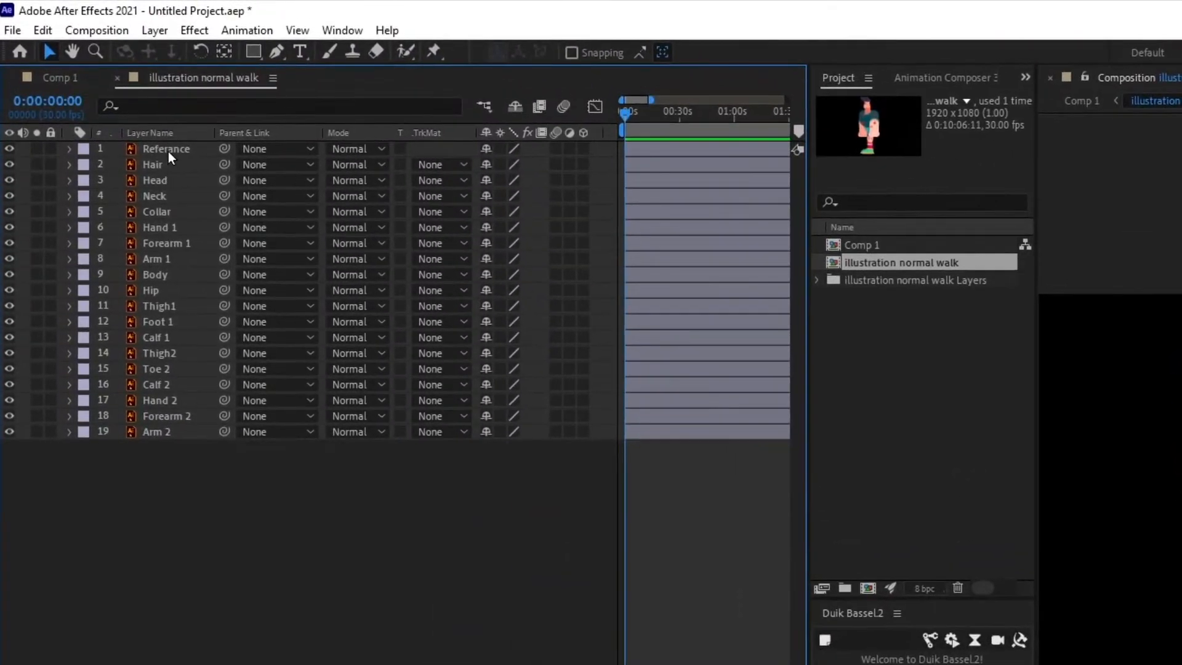
In After Effects, create shapes from the Referance vector layer and delete the original layer
{"action": "left_click", "coordinate": [168, 151]}
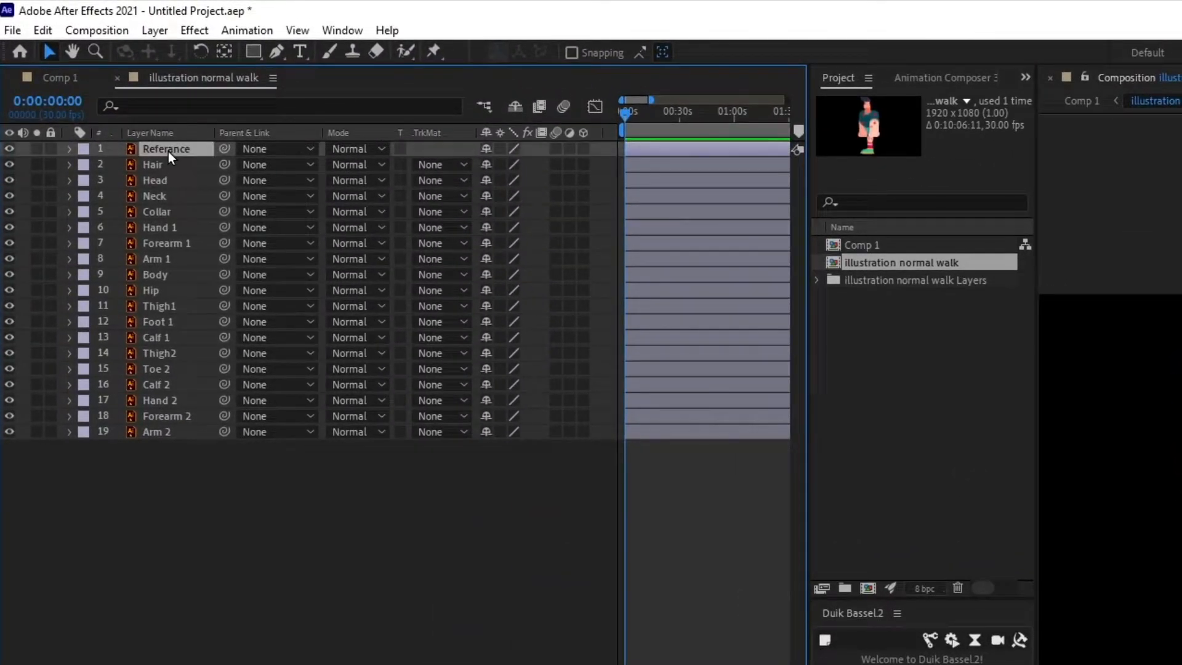
{"action": "right_click", "coordinate": [168, 151]}
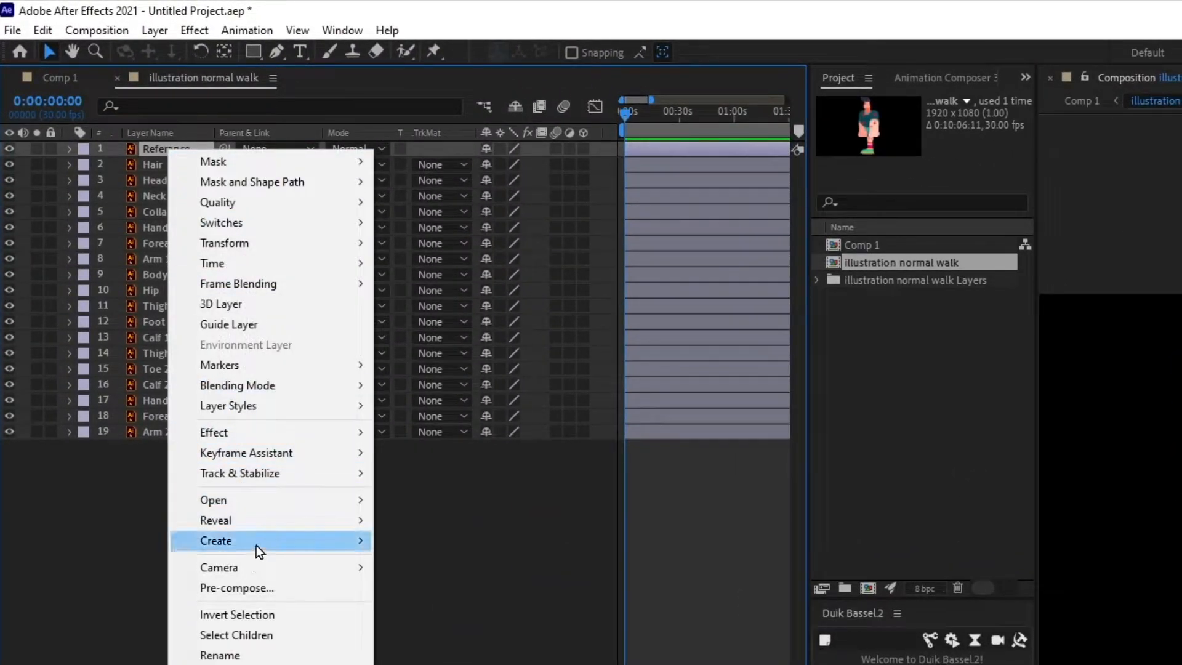
{"action": "mouse_move", "coordinate": [256, 545]}
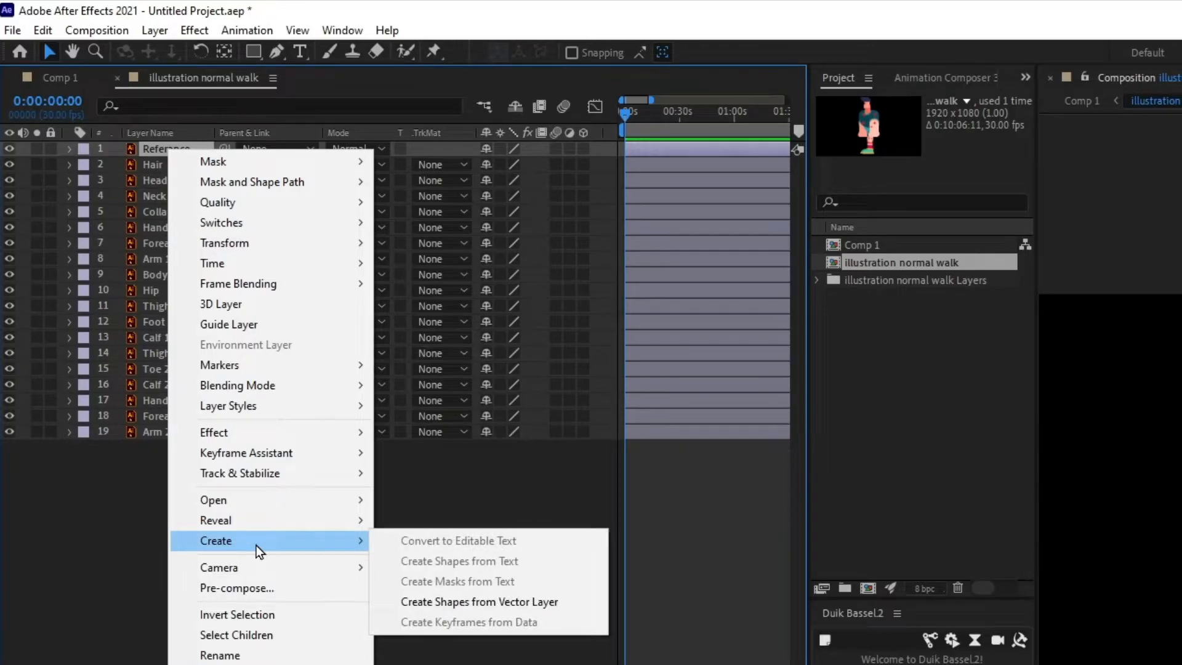
{"action": "left_click", "coordinate": [448, 608]}
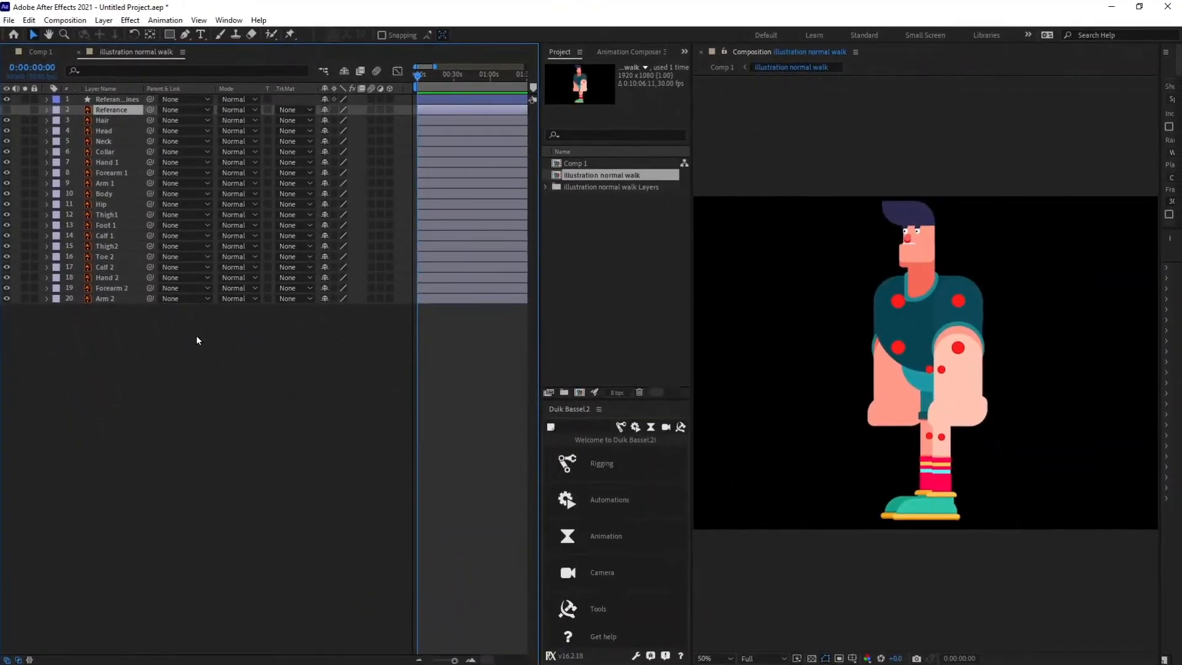
{"action": "key", "text": "Delete"}
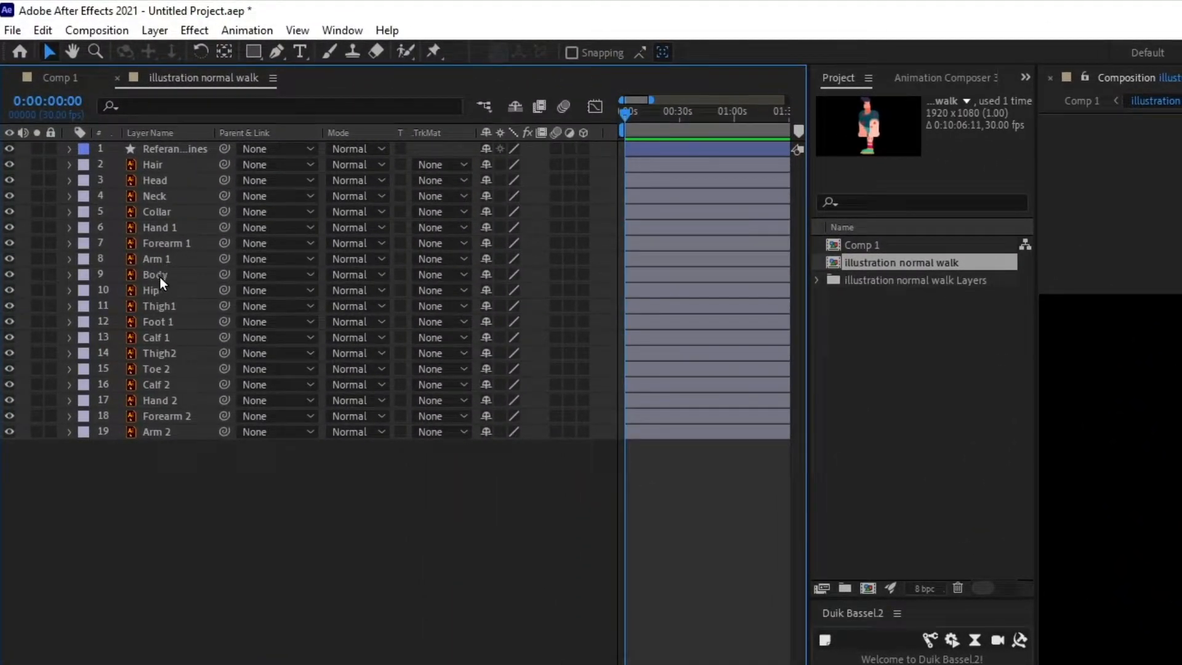
Solo the Arm 1, Forearm 1 and Hand 1 layers together with the reference outlines layer
{"action": "left_click", "coordinate": [170, 259]}
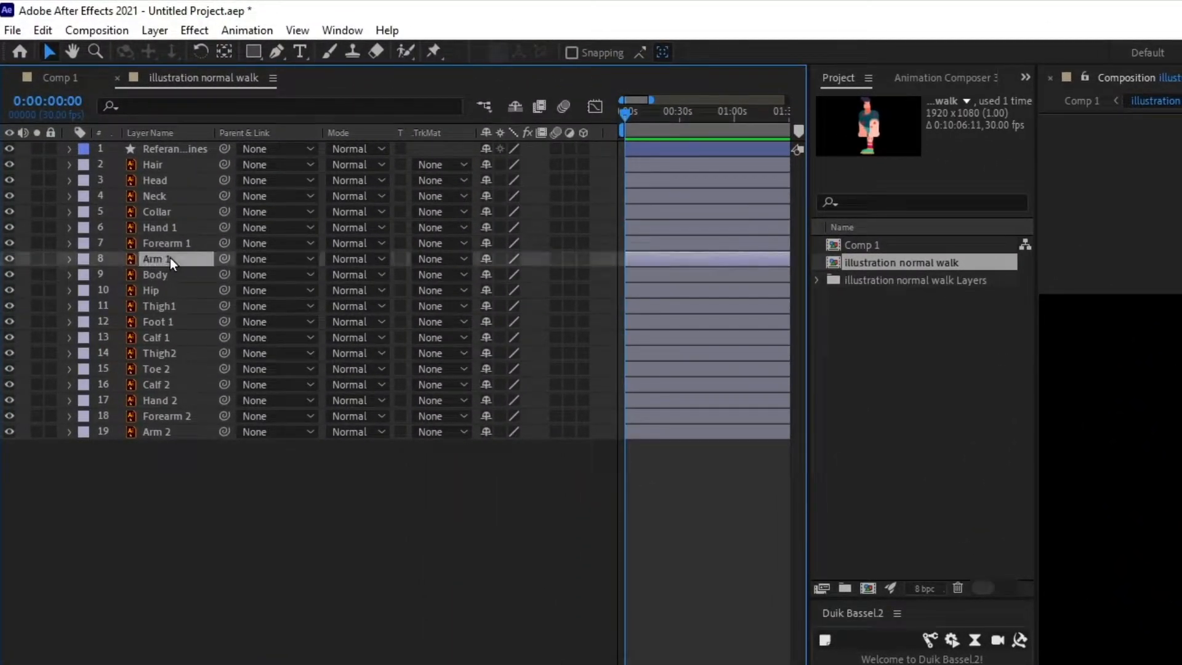
{"action": "left_click", "coordinate": [181, 227], "text": "shift"}
{"action": "left_click", "coordinate": [112, 153], "text": "ctrl"}
{"action": "left_click", "coordinate": [36, 149]}
{"action": "left_click", "coordinate": [305, 528]}
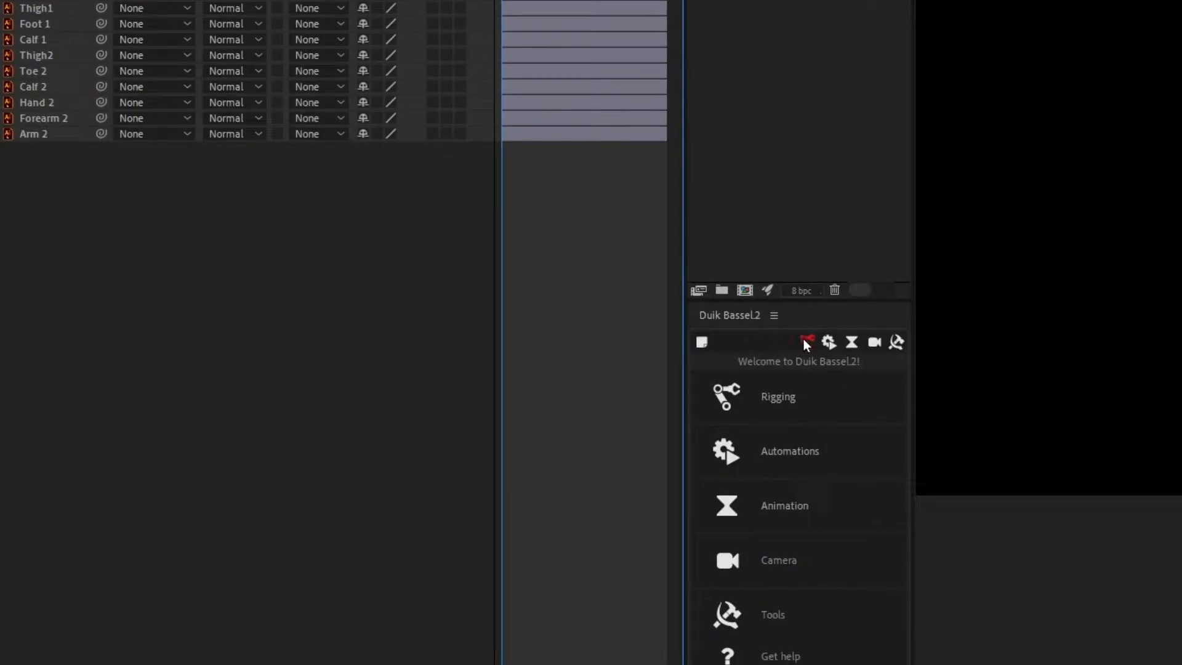
Create a Duik arm structure and move its four layers directly above the Hand 1 layer
{"action": "left_click", "coordinate": [805, 341]}
{"action": "left_click", "coordinate": [768, 389]}
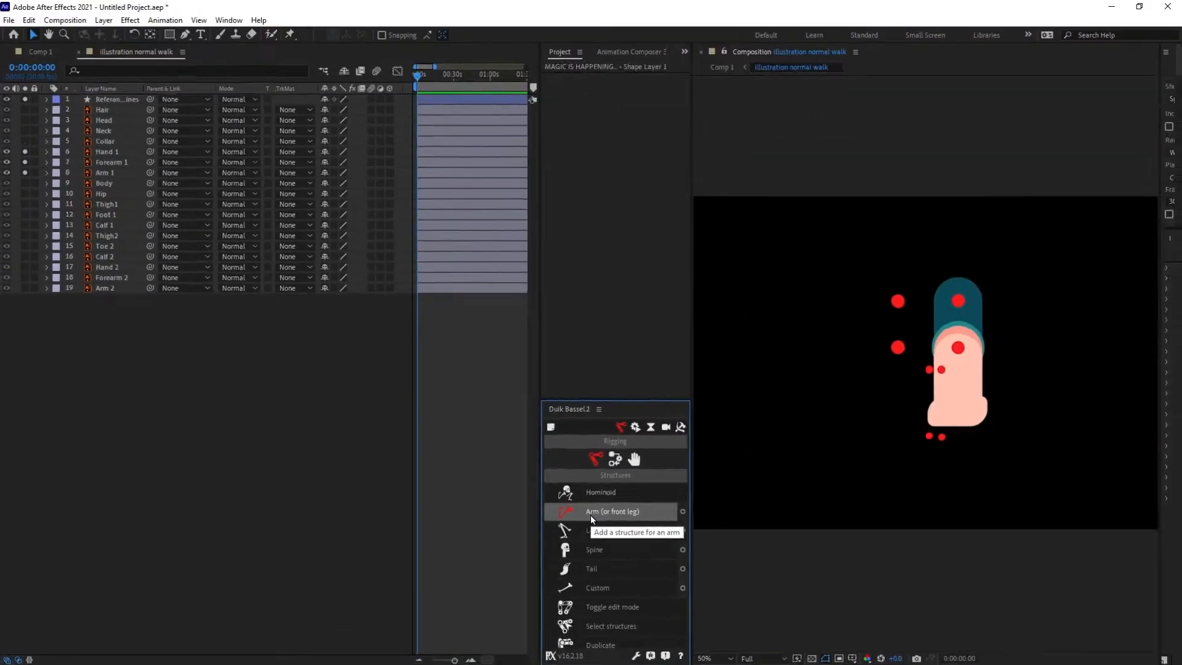
{"action": "left_click", "coordinate": [590, 512]}
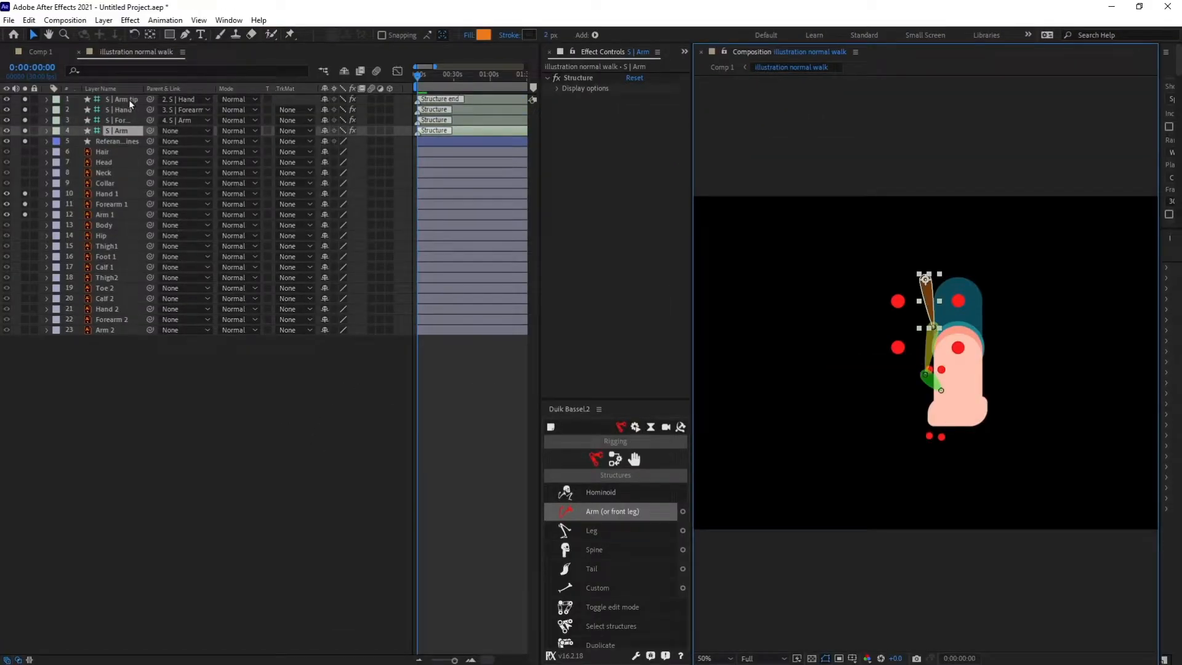
{"action": "left_click_drag", "start_coordinate": [120, 135], "coordinate": [123, 188]}
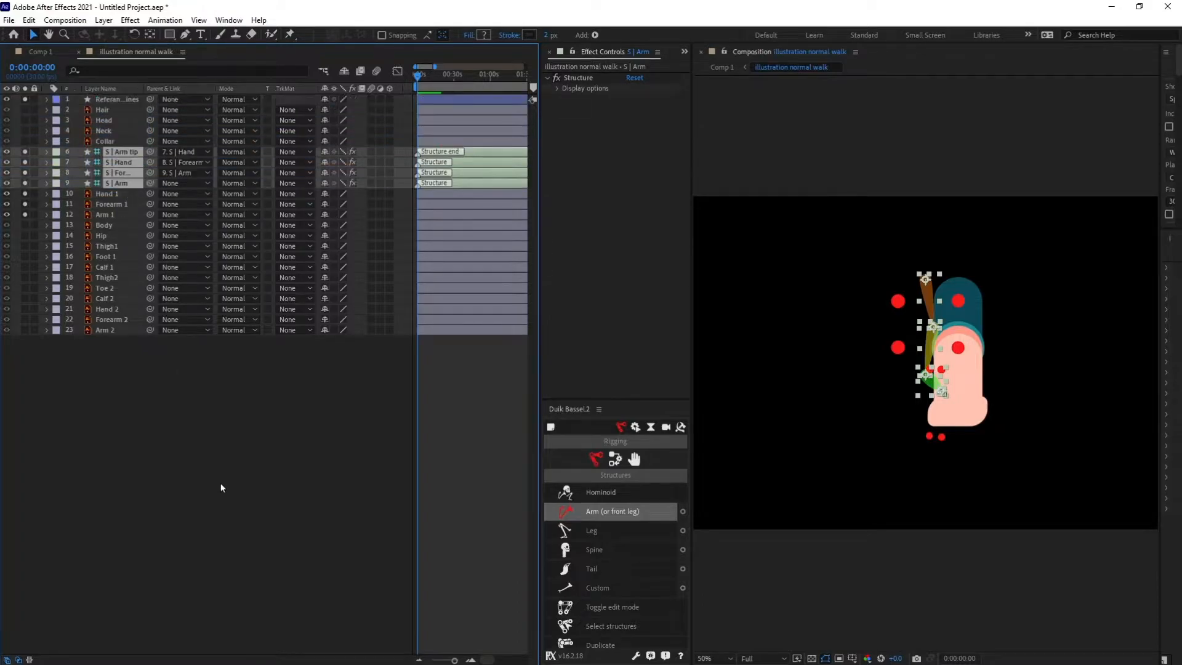
Place the S | Arm structure's joint on the front shoulder's red marker
{"action": "left_click", "coordinate": [128, 183]}
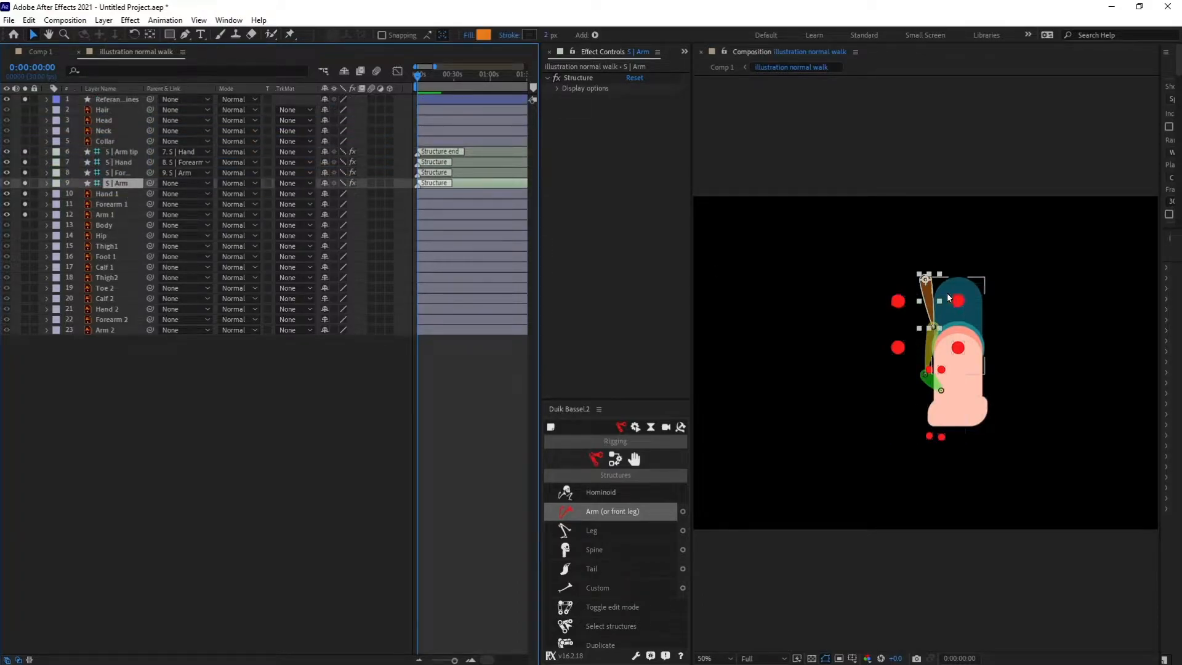
{"action": "scroll", "coordinate": [948, 293], "scroll_direction": "up", "scroll_amount": 1}
{"action": "left_click_drag", "start_coordinate": [958, 278], "coordinate": [900, 354]}
{"action": "left_click_drag", "start_coordinate": [870, 277], "coordinate": [932, 266]}
{"action": "scroll", "coordinate": [934, 322], "scroll_direction": "up", "scroll_amount": 1}
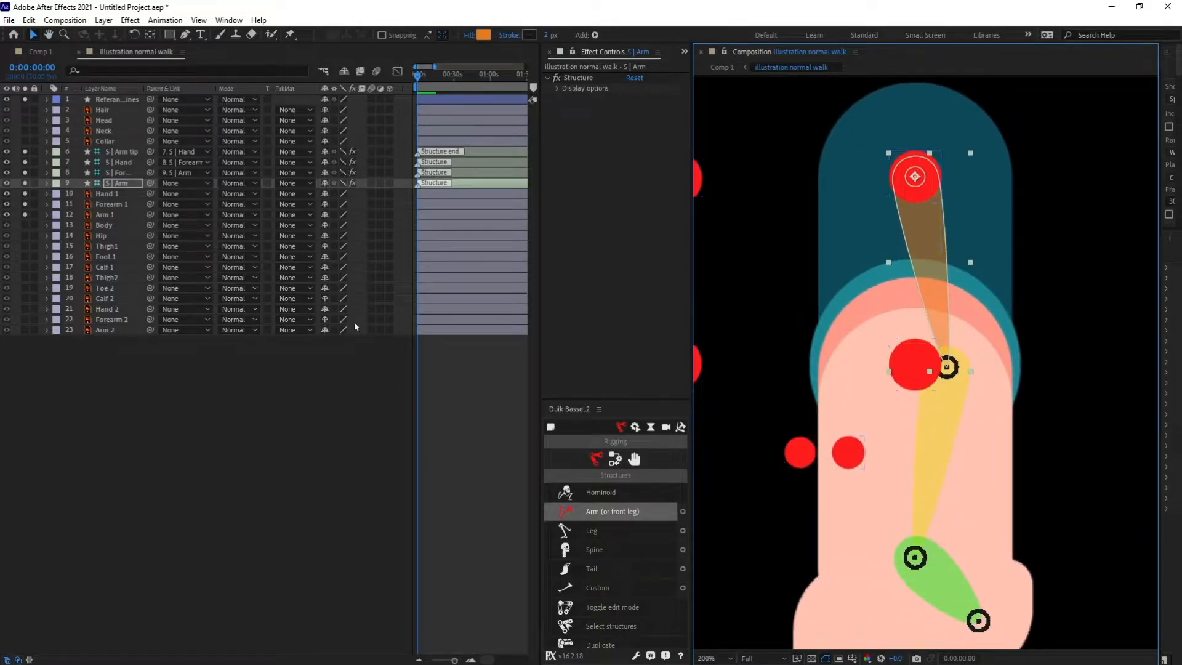
Place the forearm structure's joint on the front elbow's red marker
{"action": "left_click", "coordinate": [117, 172]}
{"action": "left_click_drag", "start_coordinate": [946, 368], "coordinate": [918, 361]}
{"action": "left_click_drag", "start_coordinate": [949, 401], "coordinate": [927, 234]}
Place the S | Hand joint at the wrist and the S | Arm tip at the lower edge of the hand
{"action": "left_click", "coordinate": [122, 161]}
{"action": "left_click_drag", "start_coordinate": [859, 386], "coordinate": [899, 419]}
{"action": "left_click_drag", "start_coordinate": [895, 426], "coordinate": [900, 432]}
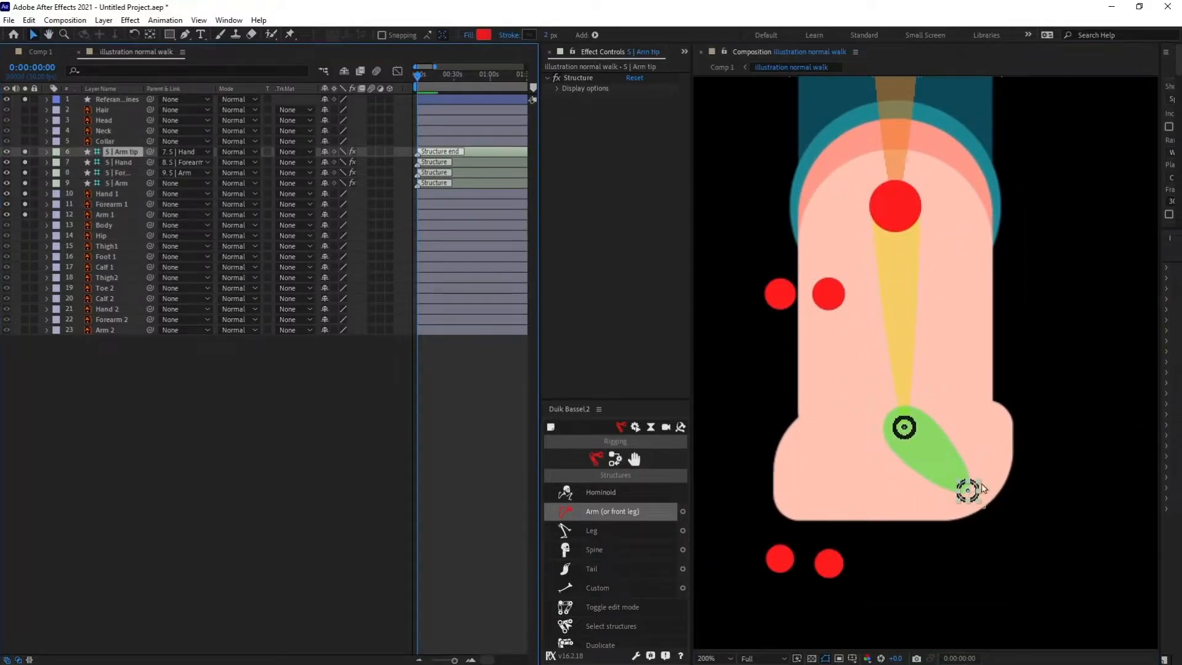
{"action": "left_click_drag", "start_coordinate": [966, 486], "coordinate": [897, 516]}
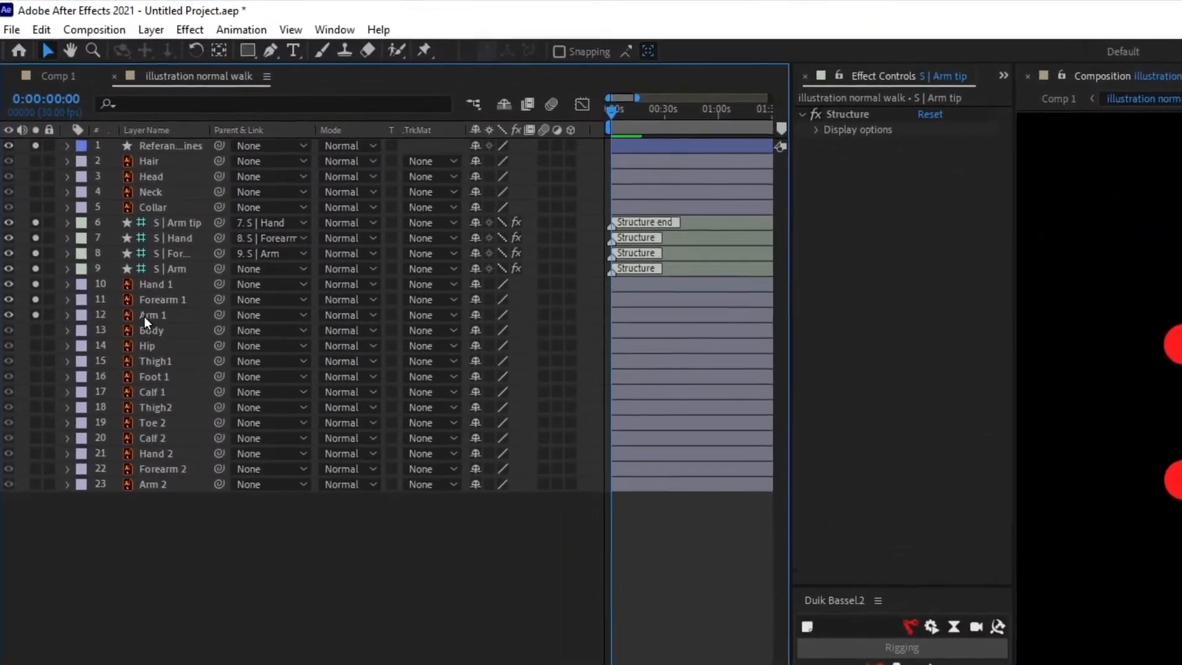
Parent Arm 1 to S | Arm, Forearm 1 to S | Forearm and Hand 1 to S | Hand
{"action": "left_click", "coordinate": [148, 274]}
{"action": "left_click_drag", "start_coordinate": [191, 274], "coordinate": [149, 253]}
{"action": "left_click_drag", "start_coordinate": [173, 293], "coordinate": [172, 269]}
{"action": "left_click", "coordinate": [174, 304]}
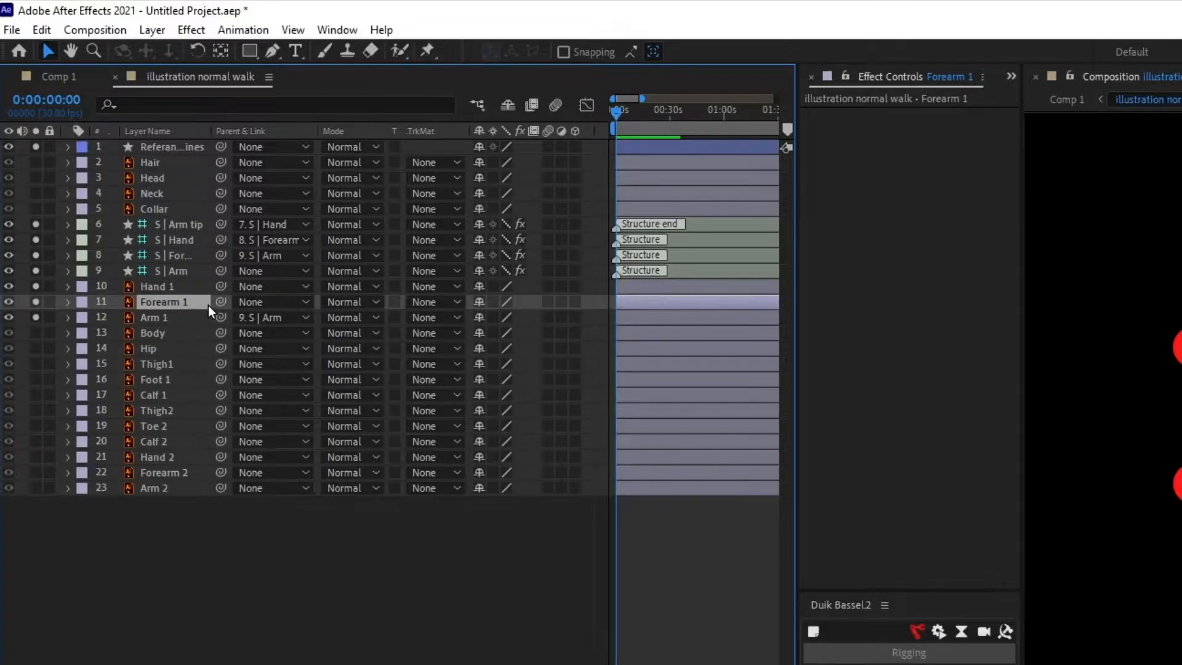
{"action": "left_click_drag", "start_coordinate": [219, 302], "coordinate": [168, 256]}
{"action": "left_click", "coordinate": [167, 286]}
{"action": "left_click_drag", "start_coordinate": [220, 286], "coordinate": [183, 239]}
Apply Duik's Auto-rig & IK to the front arm's four structure layers, from S | Arm tip to S | Arm
{"action": "left_click", "coordinate": [182, 228]}
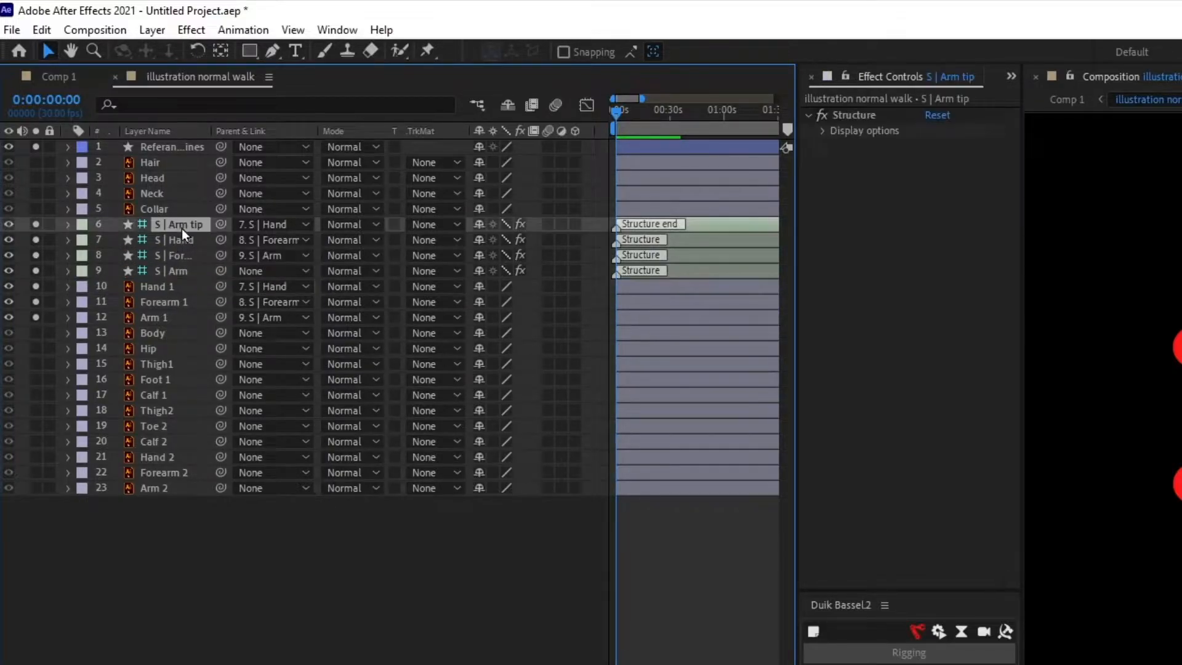
{"action": "left_click", "coordinate": [180, 269], "text": "shift"}
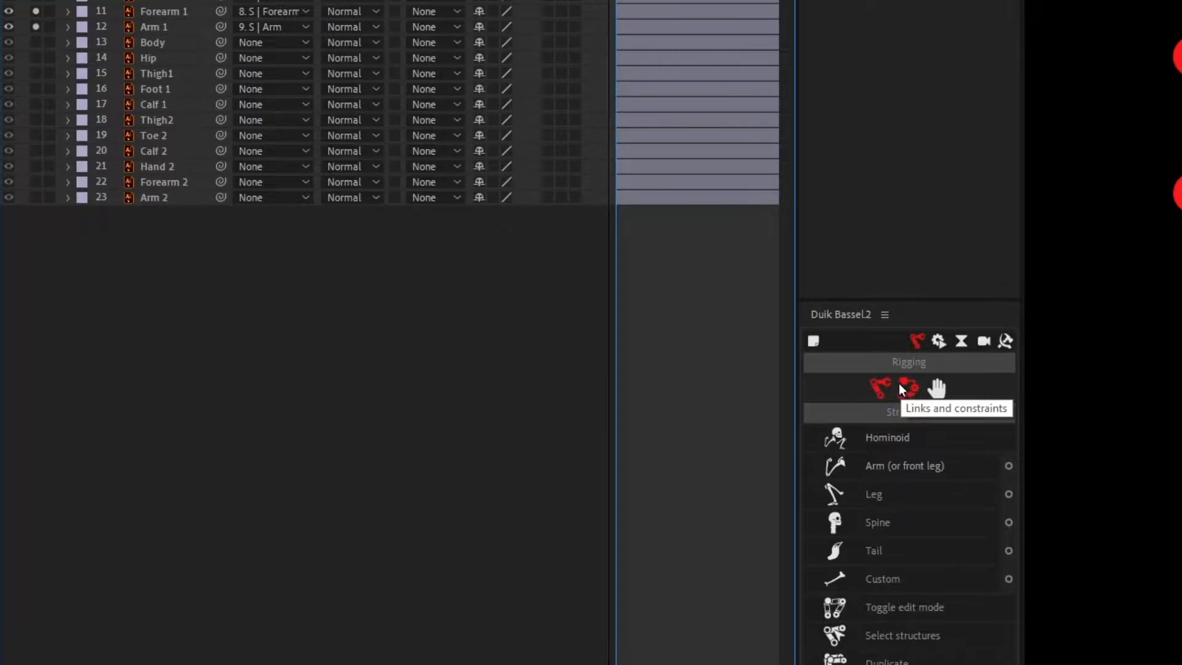
{"action": "left_click", "coordinate": [906, 387]}
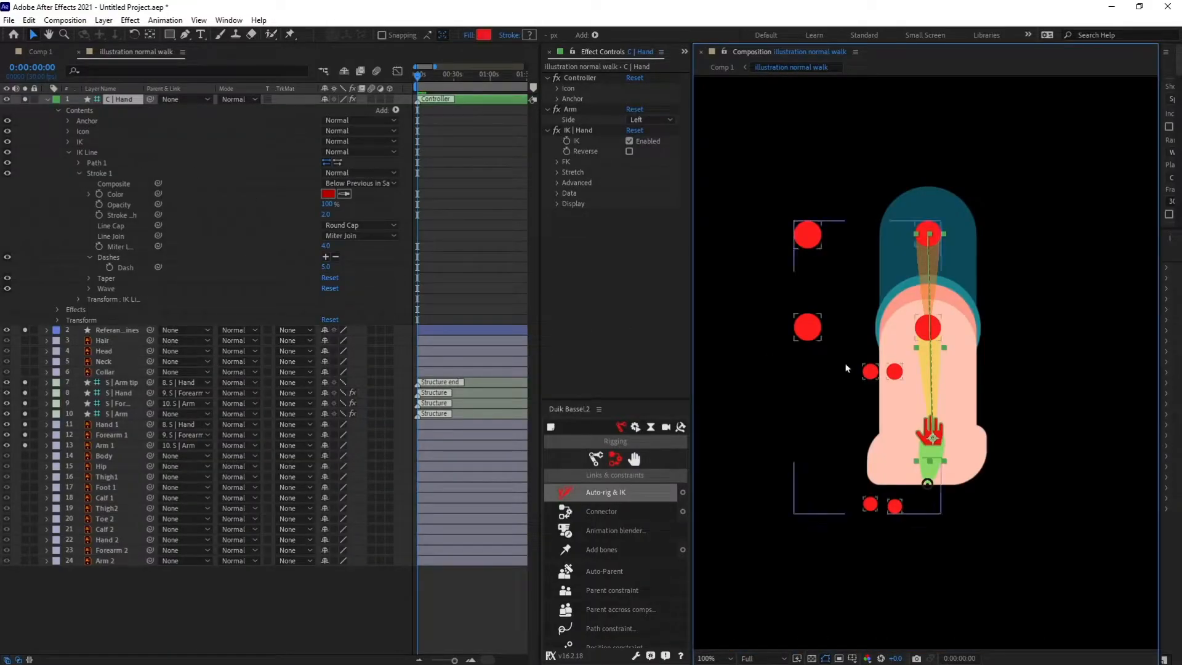
Enable Reverse in the C | Hand controller's IK and test the elbow bend before and after, undoing each test move
{"action": "left_click_drag", "start_coordinate": [944, 434], "coordinate": [927, 325]}
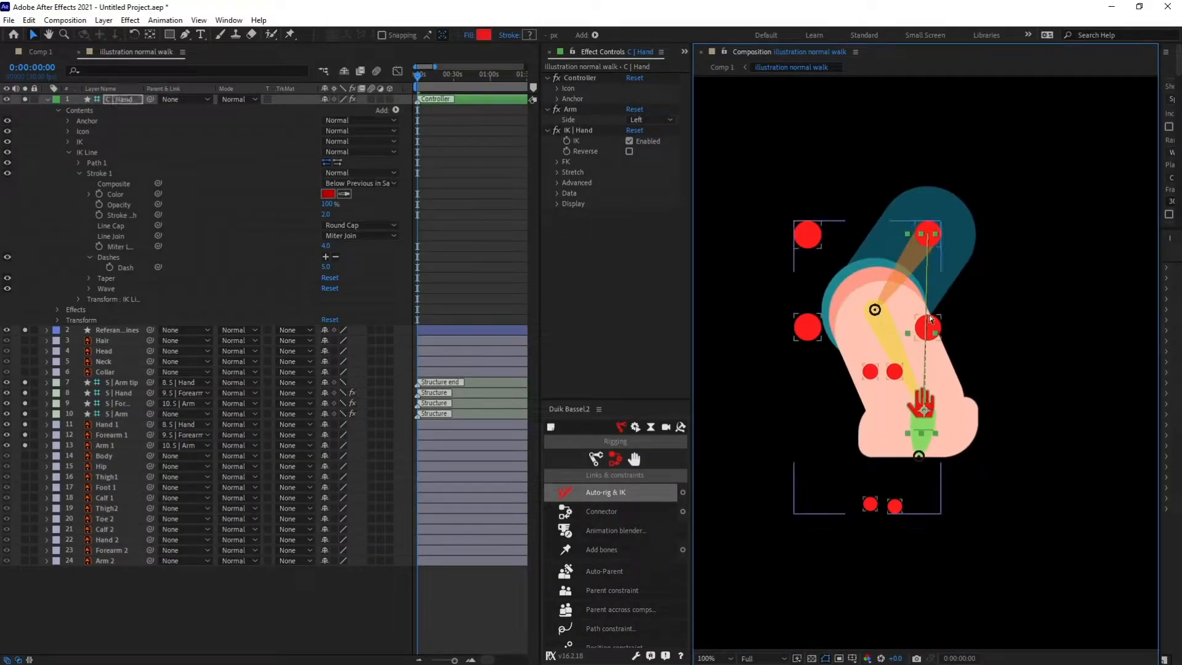
{"action": "key", "text": "ctrl+z"}
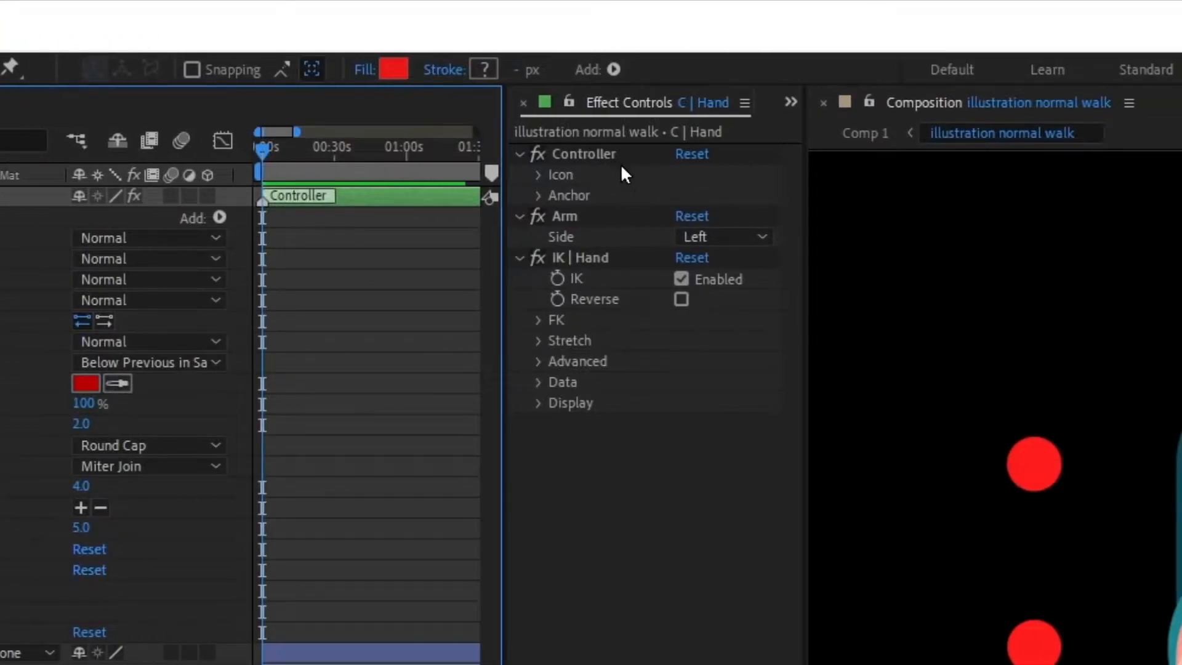
{"action": "left_click", "coordinate": [681, 299]}
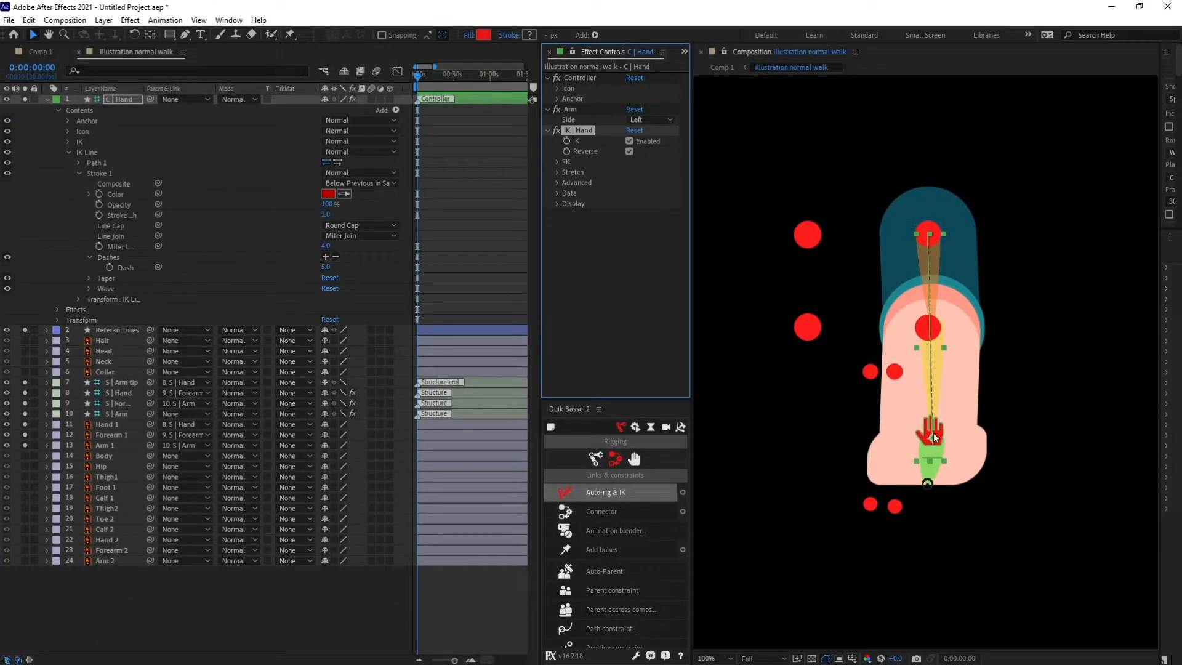
{"action": "left_click_drag", "start_coordinate": [933, 437], "coordinate": [932, 401]}
{"action": "key", "text": "ctrl+z"}
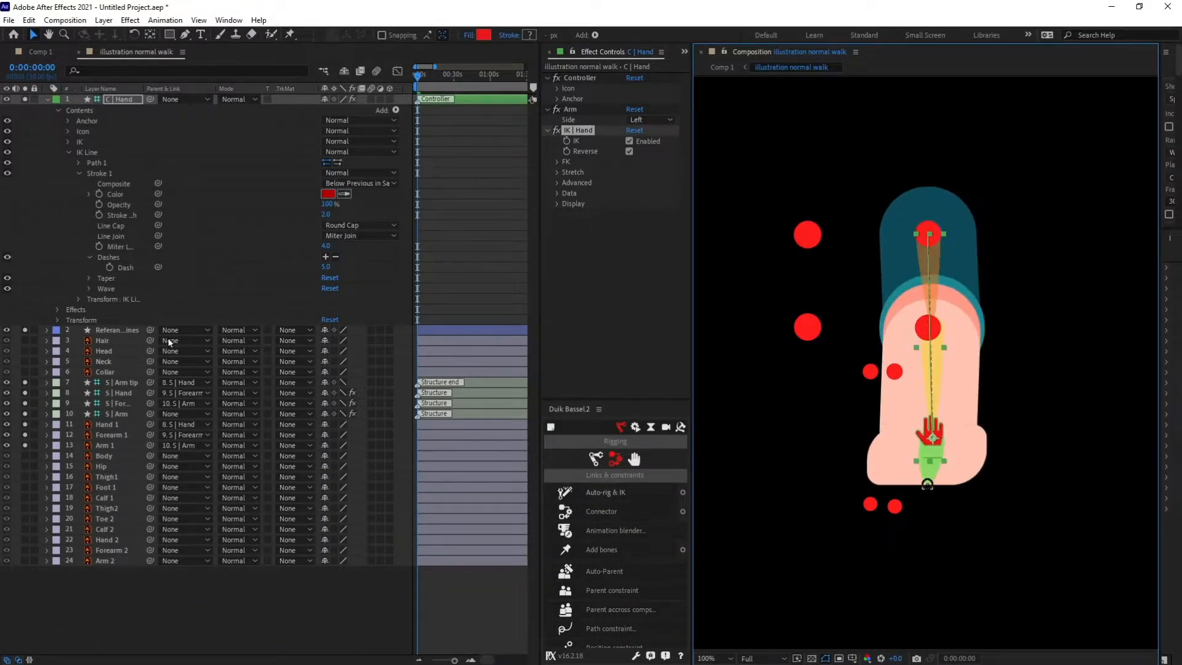
Collapse the C | Hand layer and turn off solo on all layers to bring back the whole character
{"action": "left_click", "coordinate": [43, 100]}
{"action": "left_click_drag", "start_coordinate": [26, 101], "coordinate": [25, 226]}
{"action": "left_click", "coordinate": [186, 449]}
{"action": "scroll", "coordinate": [926, 383], "scroll_direction": "down", "scroll_amount": 1}
{"action": "mouse_move", "coordinate": [944, 375]}
{"action": "left_mouse_down"}
{"action": "mouse_move", "coordinate": [958, 358]}
{"action": "mouse_move", "coordinate": [947, 375]}
{"action": "mouse_move", "coordinate": [965, 379]}
{"action": "left_mouse_up"}
{"action": "scroll", "coordinate": [952, 372], "scroll_direction": "up", "scroll_amount": 1}
{"action": "key", "text": "v"}
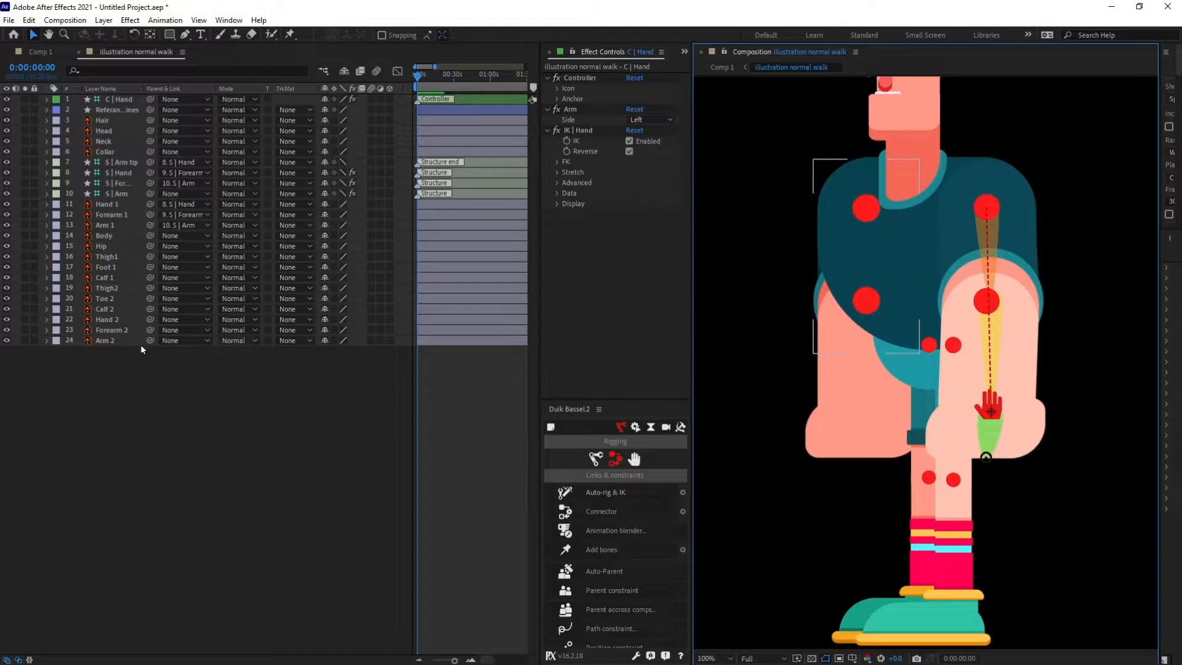
Solo Hand 2, Forearm 2 and Arm 2 together with the reference outlines layer
{"action": "left_click", "coordinate": [104, 341]}
{"action": "left_click", "coordinate": [114, 320], "text": "shift"}
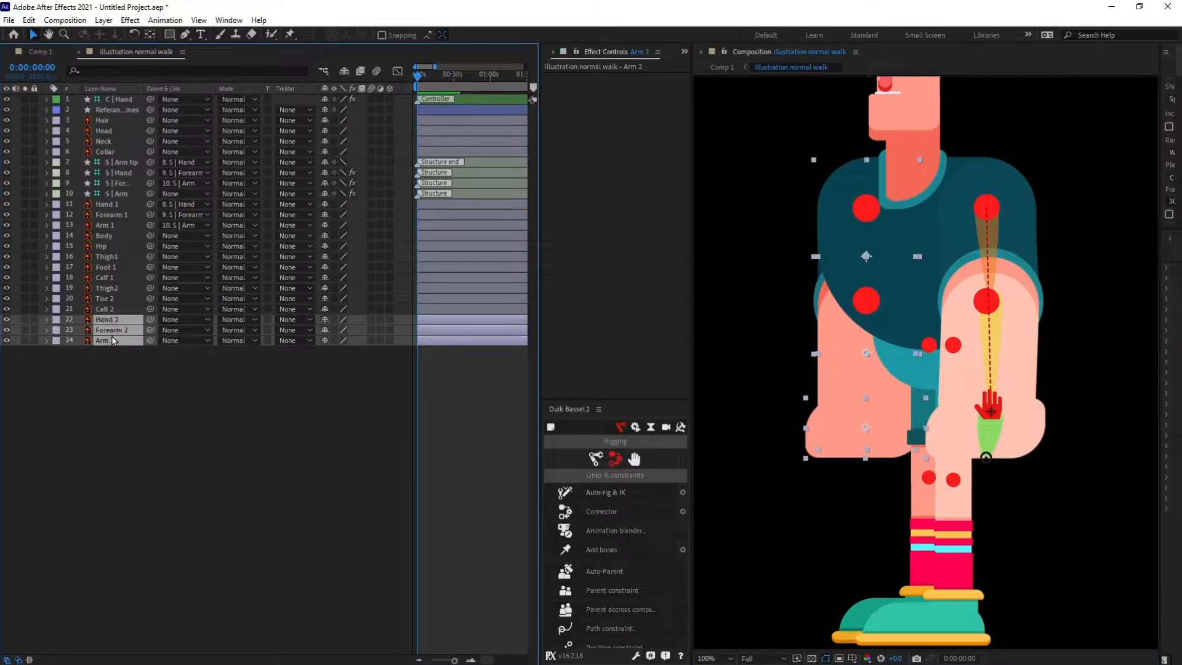
{"action": "left_click", "coordinate": [25, 340]}
{"action": "left_click", "coordinate": [24, 110]}
Create a Duik Arm structure and place its arm and forearm joints on the rear shoulder and elbow markers
{"action": "left_click", "coordinate": [596, 459]}
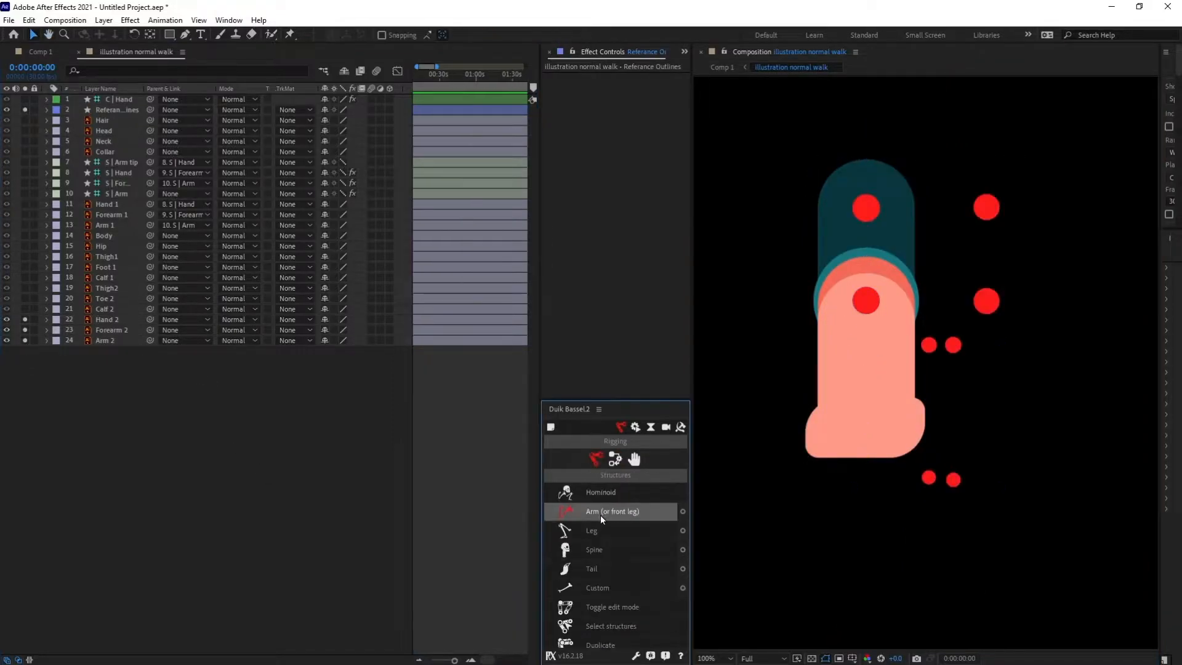
{"action": "left_click", "coordinate": [600, 511]}
{"action": "left_click_drag", "start_coordinate": [921, 165], "coordinate": [866, 208]}
{"action": "scroll", "coordinate": [873, 330], "scroll_direction": "up", "scroll_amount": 1}
{"action": "left_click_drag", "start_coordinate": [890, 277], "coordinate": [861, 272]}
{"action": "left_click_drag", "start_coordinate": [888, 362], "coordinate": [897, 257]}
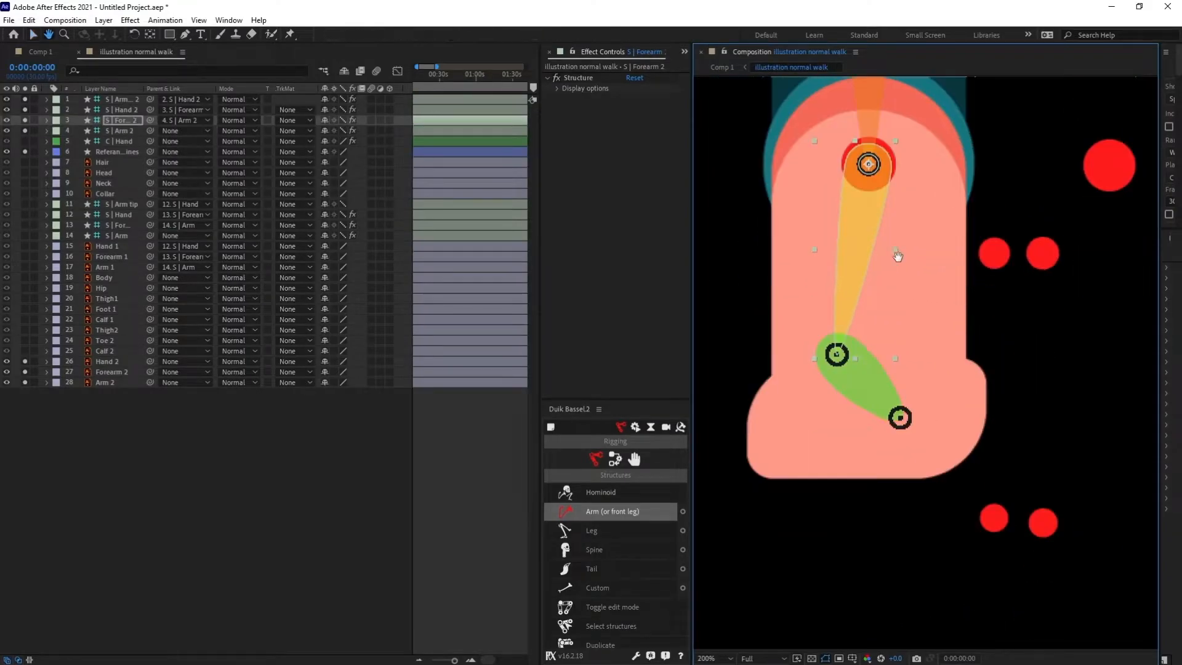
Place the S | Hand 2 joint at the rear wrist and the arm tip joint at the hand's lower edge
{"action": "left_click_drag", "start_coordinate": [837, 360], "coordinate": [871, 389]}
{"action": "left_click", "coordinate": [126, 99]}
{"action": "left_click_drag", "start_coordinate": [933, 447], "coordinate": [870, 481]}
{"action": "scroll", "coordinate": [874, 480], "scroll_direction": "down", "scroll_amount": 1}
Move the rear arm's four structure layers directly above Hand 2 and parent Hand 2, Forearm 2 and Arm 2 to their matching structures
{"action": "left_click", "coordinate": [123, 132], "text": "shift"}
{"action": "left_click_drag", "start_coordinate": [124, 132], "coordinate": [120, 351]}
{"action": "left_click", "coordinate": [123, 351]}
{"action": "left_click_drag", "start_coordinate": [150, 372], "coordinate": [120, 341]}
{"action": "left_click_drag", "start_coordinate": [150, 362], "coordinate": [121, 330]}
Apply Auto-rig & IK to the rear arm's four structure layers and turn off solo on all layers
{"action": "left_click_drag", "start_coordinate": [25, 382], "coordinate": [24, 319]}
{"action": "left_click", "coordinate": [120, 351]}
{"action": "left_click", "coordinate": [121, 320], "text": "shift"}
{"action": "left_click", "coordinate": [614, 458]}
{"action": "left_click", "coordinate": [600, 492]}
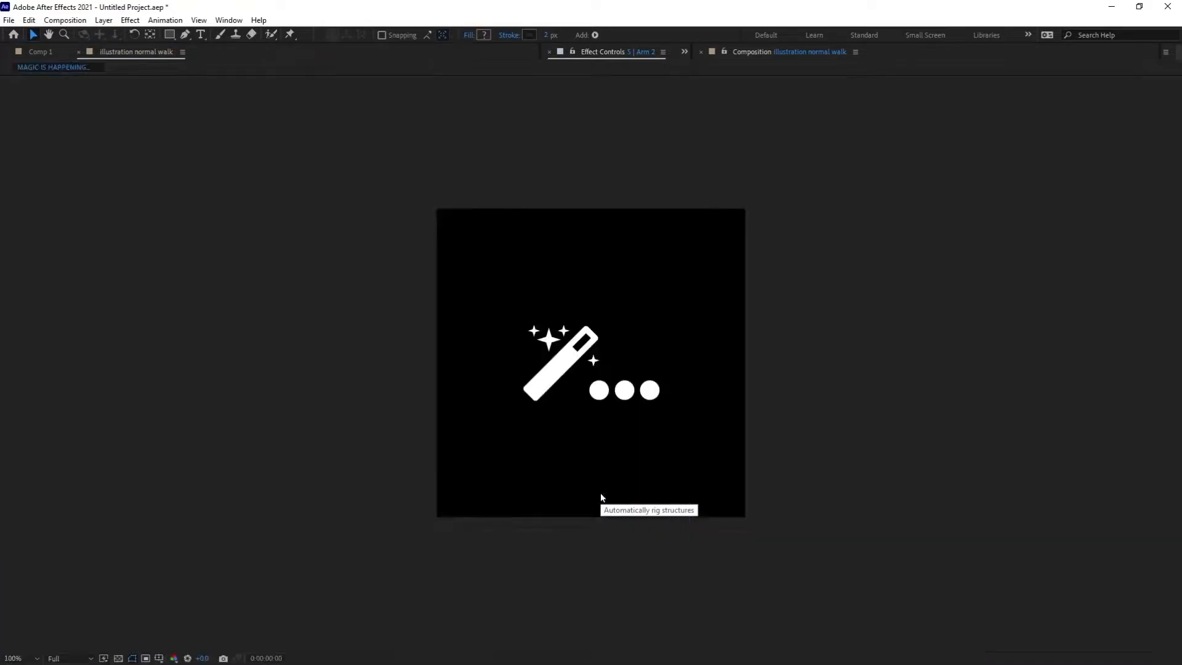
{"action": "left_click", "coordinate": [25, 341]}
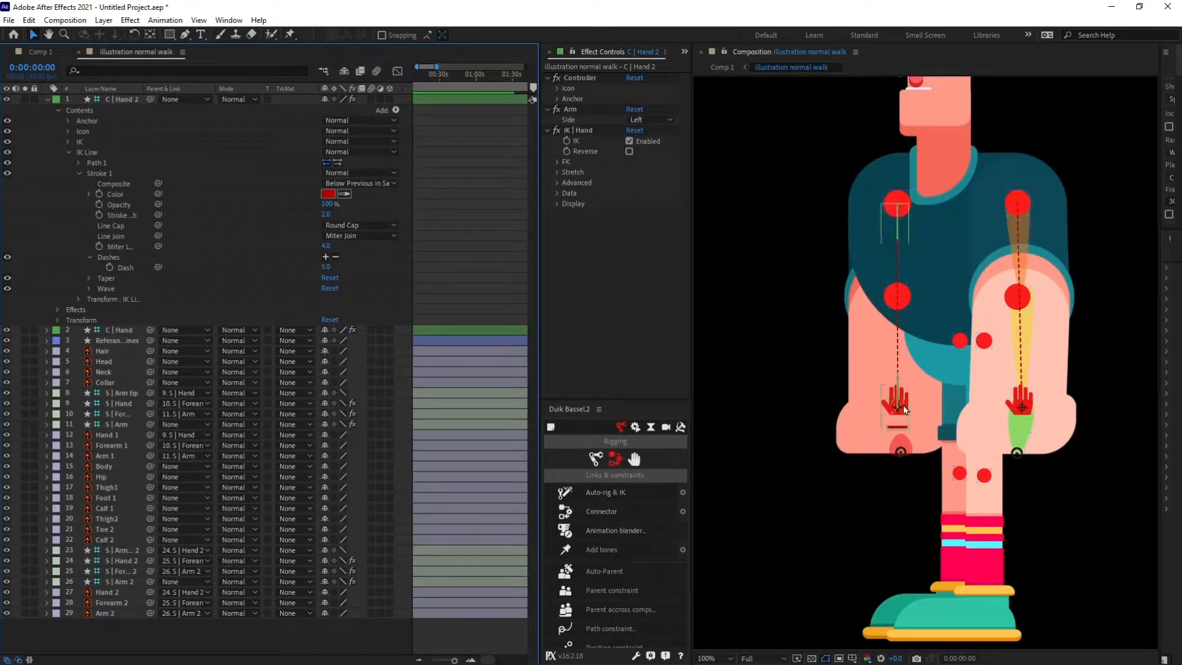
Test the rear arm's bend with C | Hand 2, undo the move, and enable Reverse in its IK
{"action": "left_click_drag", "start_coordinate": [896, 407], "coordinate": [895, 395]}
{"action": "key", "text": "ctrl+z"}
{"action": "left_click", "coordinate": [629, 151]}
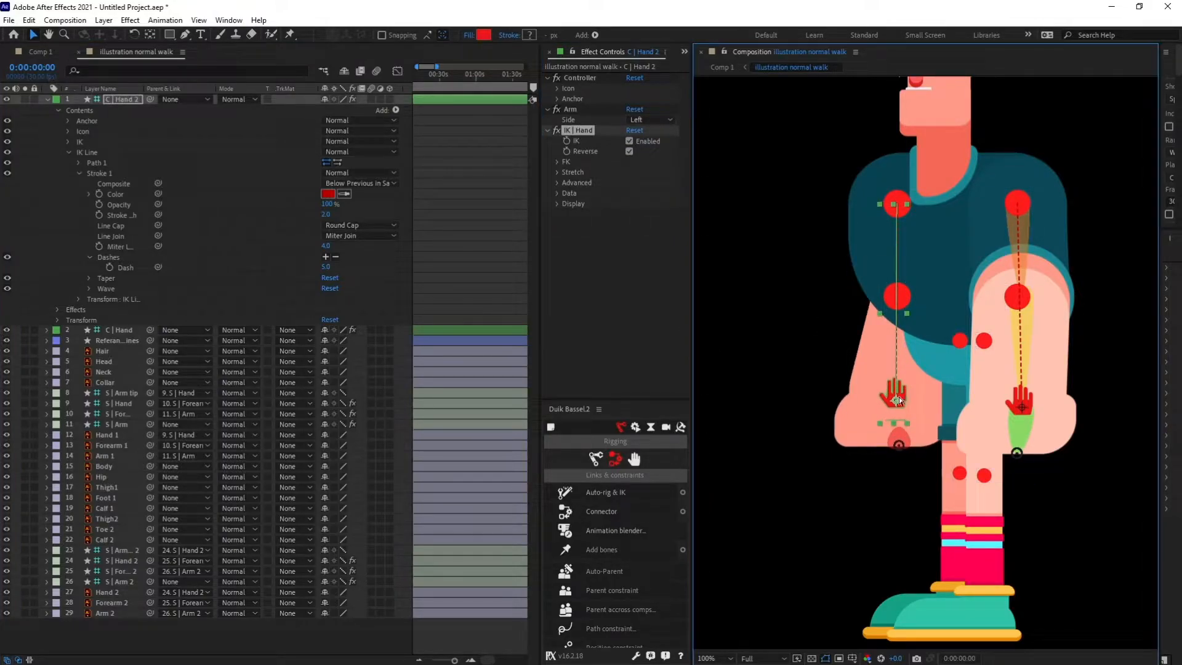
Parent both S | Arm and S | Arm 2 to the Body layer
{"action": "left_click", "coordinate": [117, 582]}
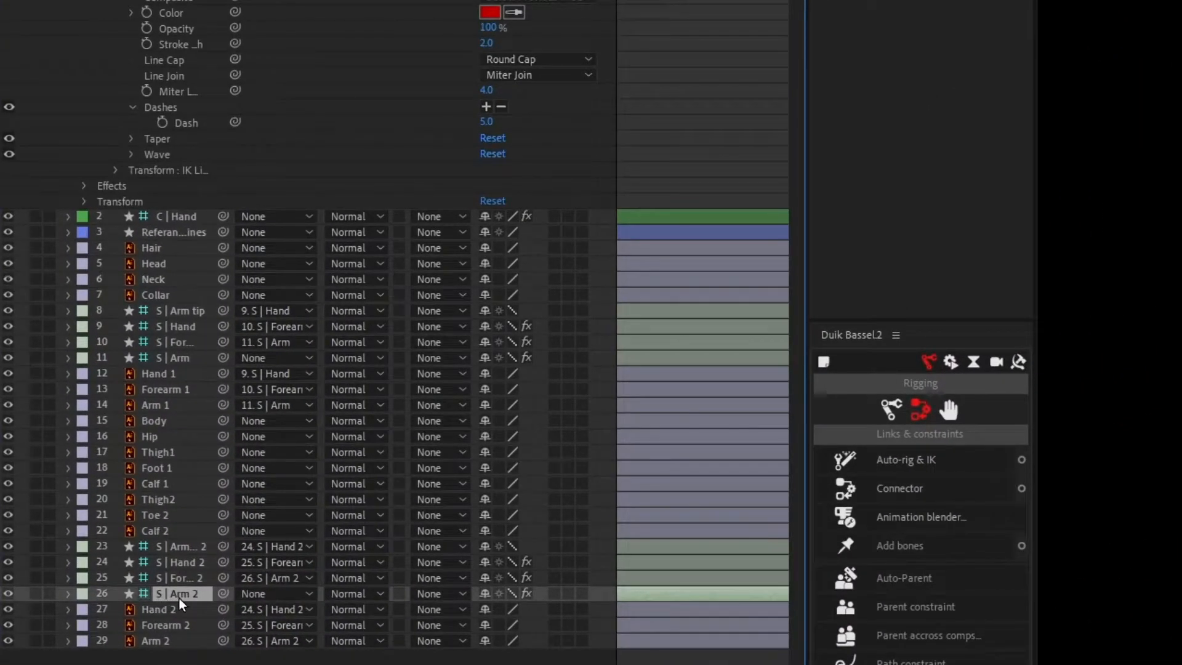
{"action": "left_click", "coordinate": [184, 358], "text": "ctrl"}
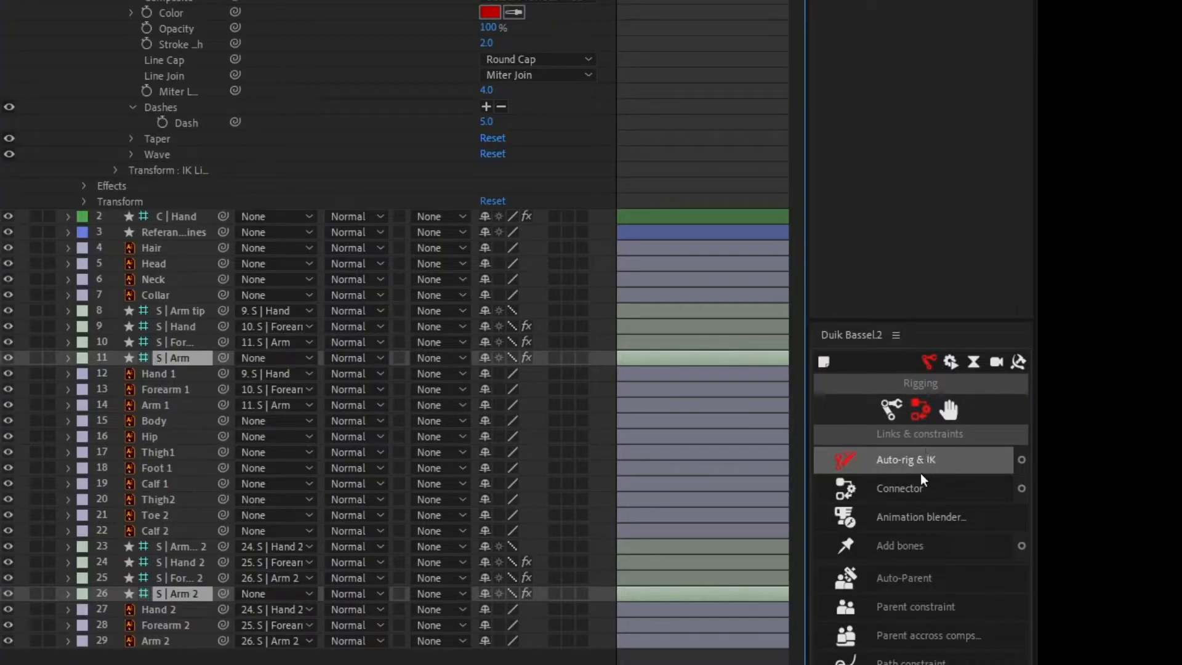
{"action": "left_click_drag", "start_coordinate": [224, 357], "coordinate": [167, 422]}
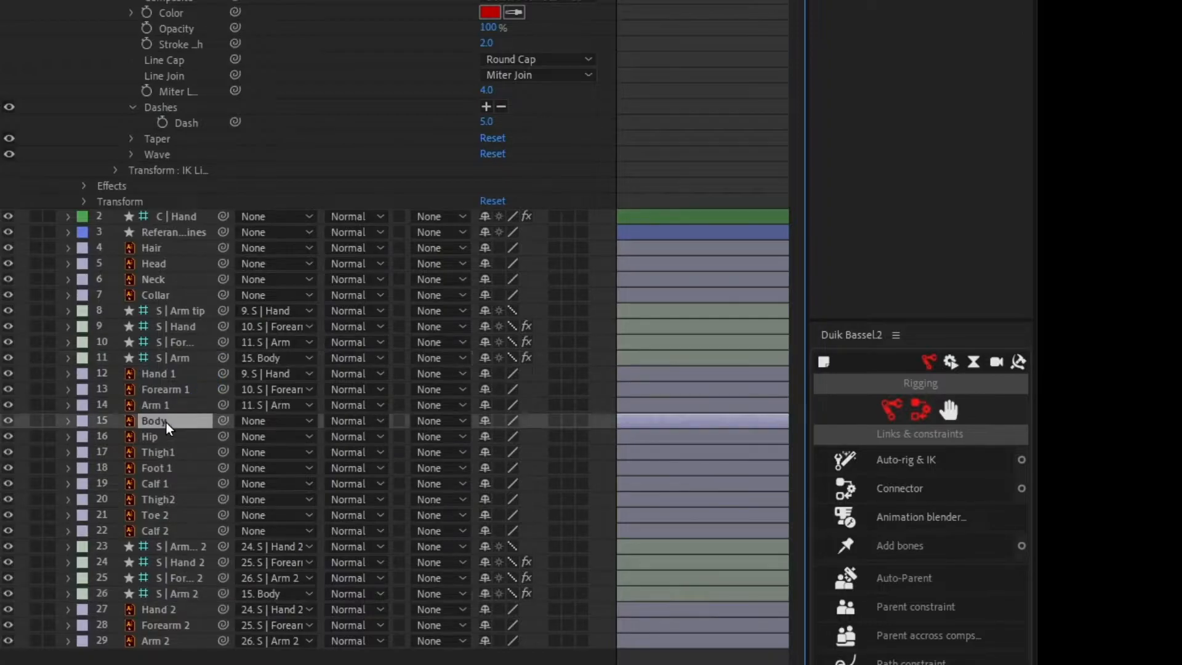
Turn off visibility of both arms' structure layers, mark them shy, and hide shy layers in the timeline
{"action": "left_click", "coordinate": [172, 357]}
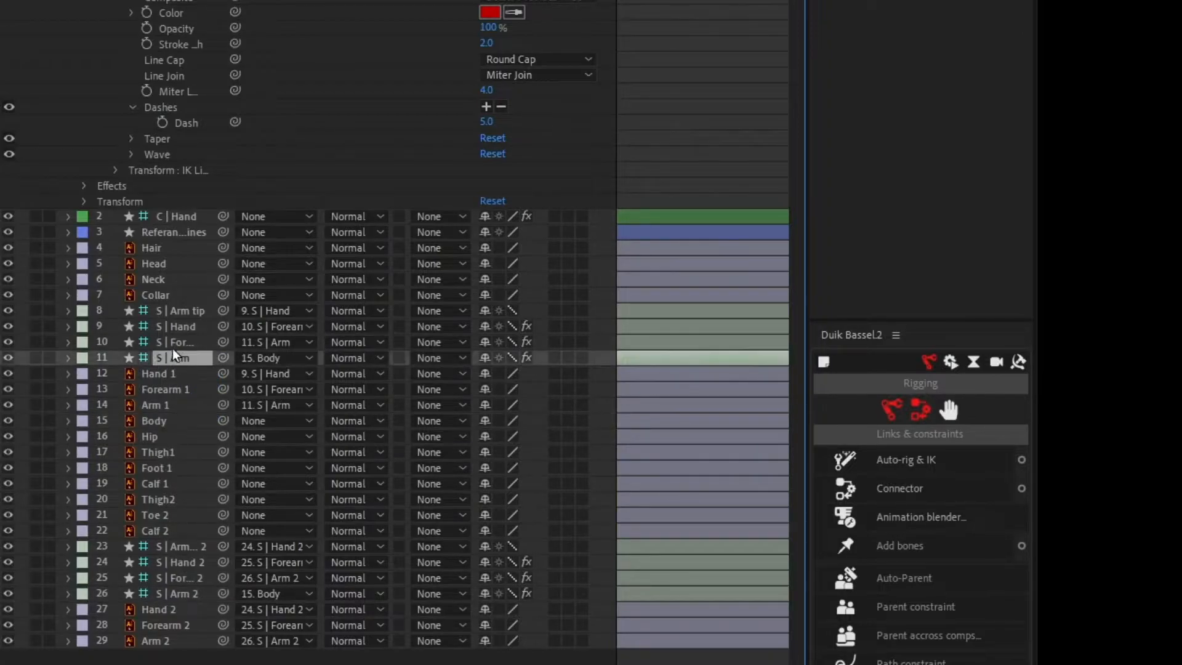
{"action": "left_click", "coordinate": [179, 312], "text": "shift"}
{"action": "left_click", "coordinate": [177, 547], "text": "ctrl"}
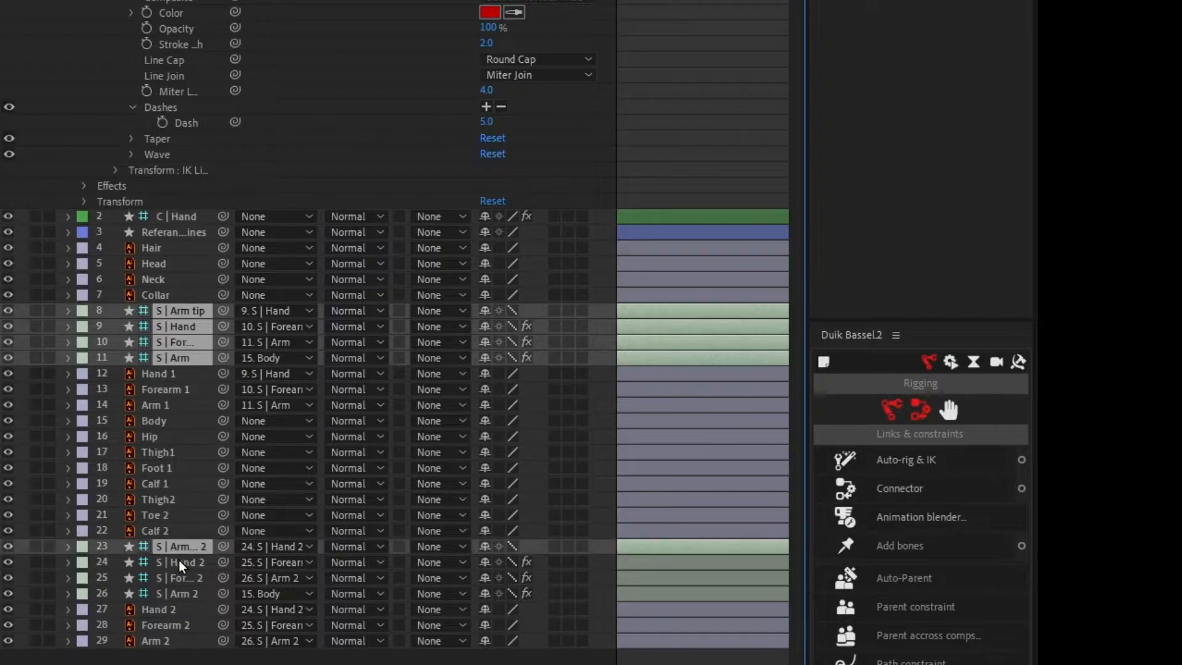
{"action": "left_click", "coordinate": [179, 560], "text": "ctrl"}
{"action": "left_click", "coordinate": [178, 577], "text": "ctrl"}
{"action": "left_click", "coordinate": [178, 596], "text": "ctrl"}
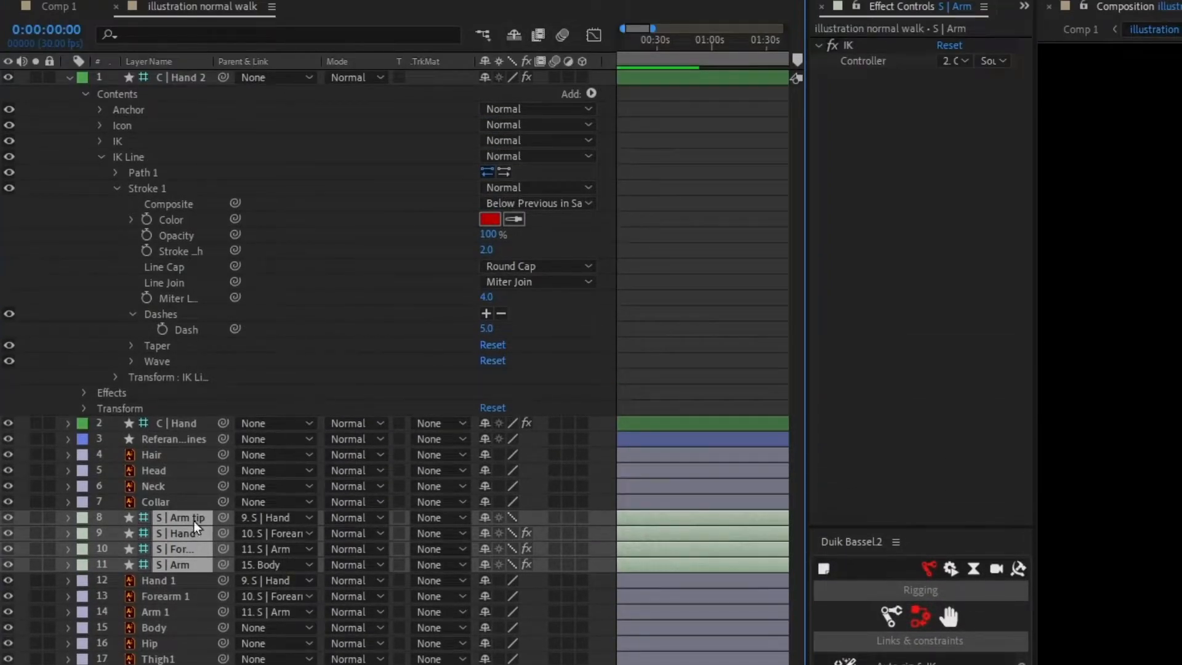
{"action": "left_click_drag", "start_coordinate": [9, 566], "coordinate": [9, 517]}
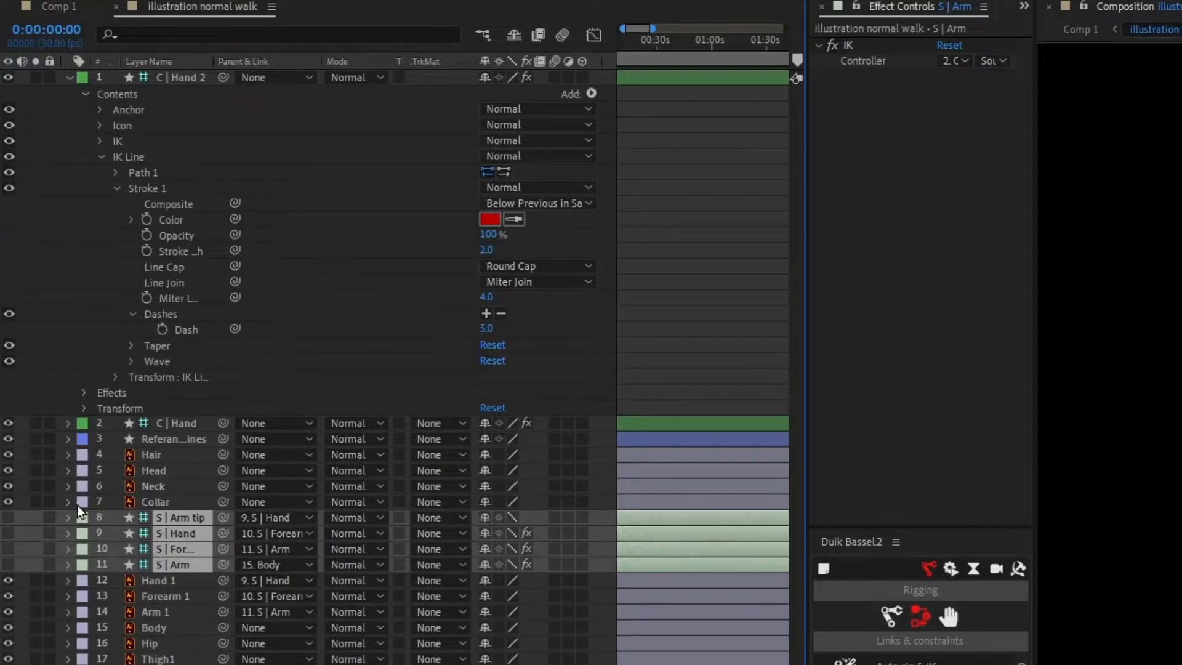
{"action": "left_click", "coordinate": [485, 518]}
{"action": "left_click", "coordinate": [518, 36]}
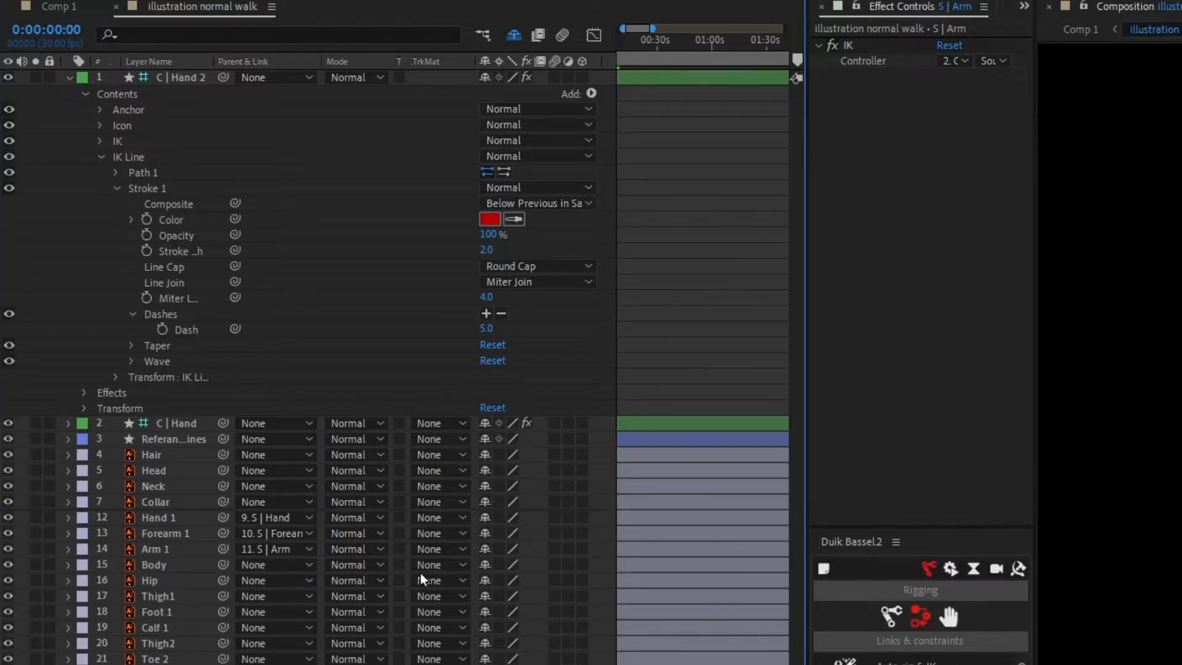
Create a Duik Leg structure for the isolated front leg and move its six layers directly above Thigh1
{"action": "scroll", "coordinate": [903, 504], "scroll_direction": "down", "scroll_amount": 3}
{"action": "scroll", "coordinate": [903, 505], "scroll_direction": "up", "scroll_amount": 3}
{"action": "left_click_drag", "start_coordinate": [920, 498], "coordinate": [920, 419]}
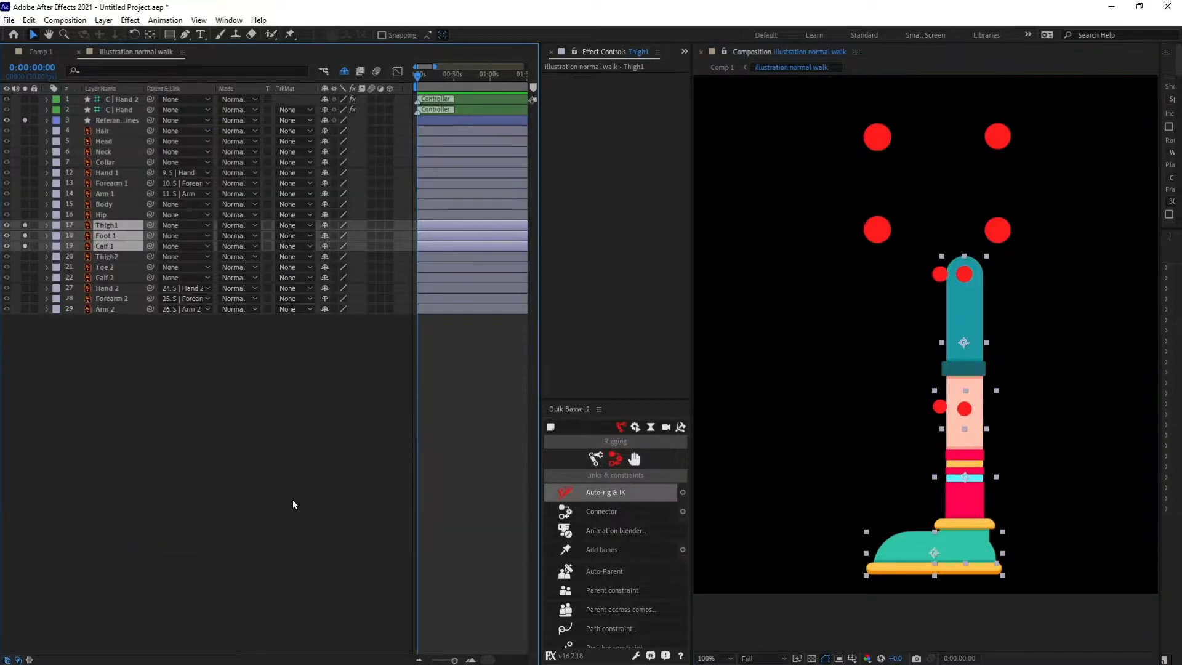
{"action": "left_click", "coordinate": [597, 459]}
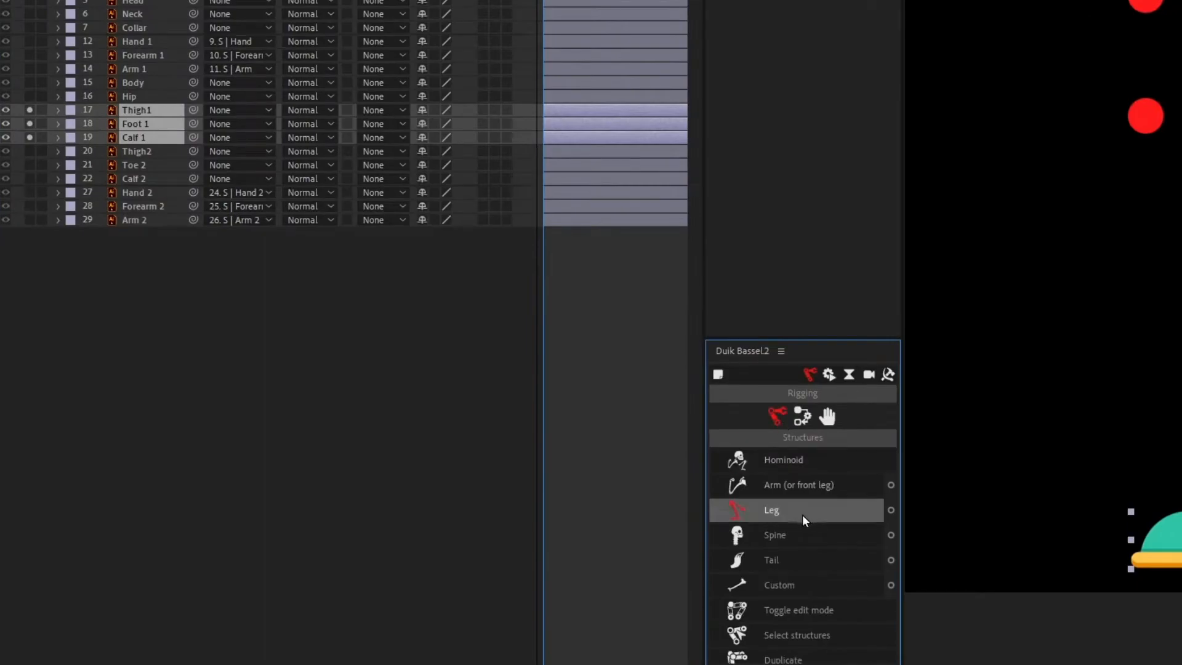
{"action": "left_click", "coordinate": [763, 510]}
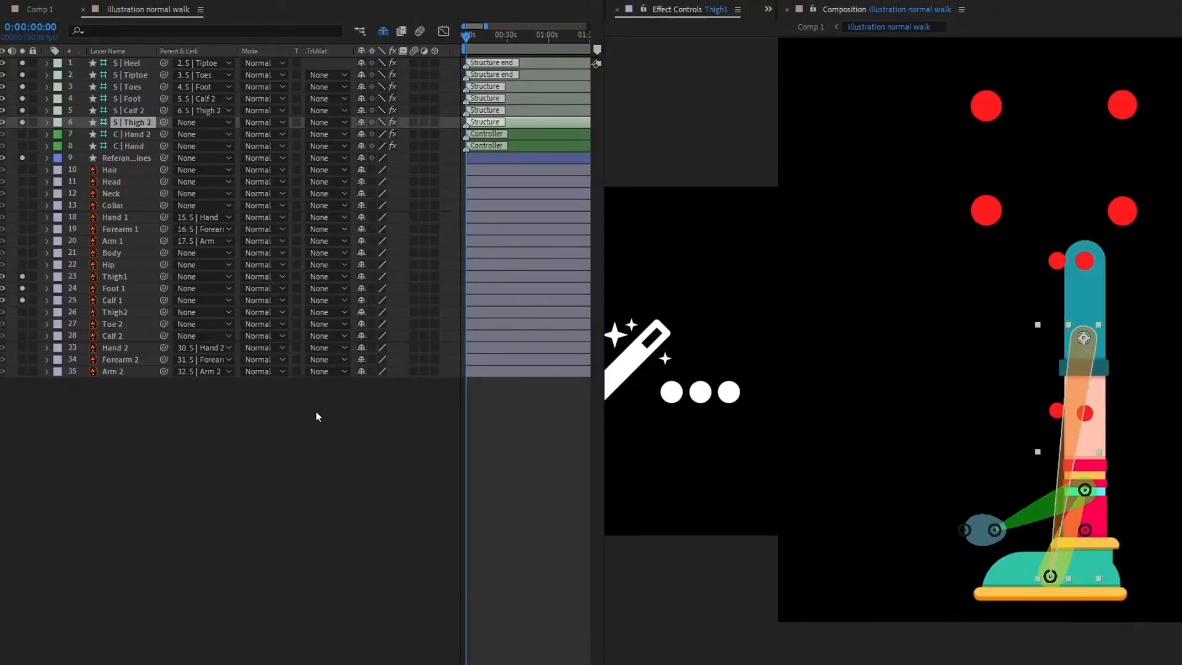
{"action": "left_click", "coordinate": [137, 64], "text": "shift"}
{"action": "left_click_drag", "start_coordinate": [138, 127], "coordinate": [130, 299]}
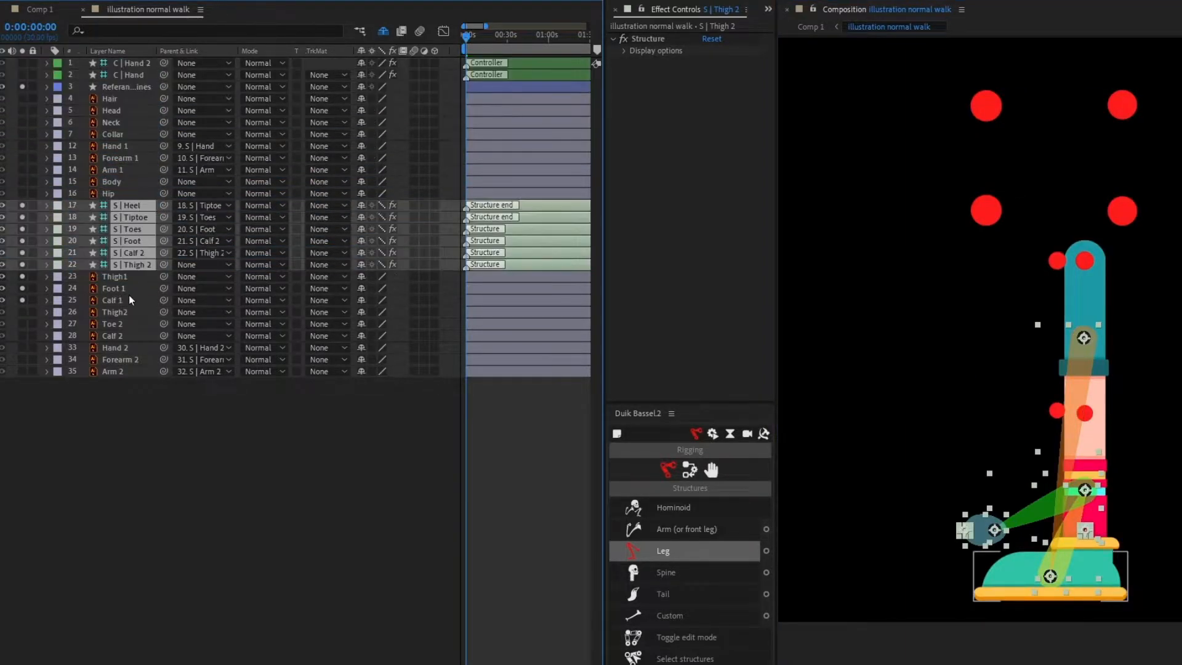
{"action": "left_click", "coordinate": [184, 391]}
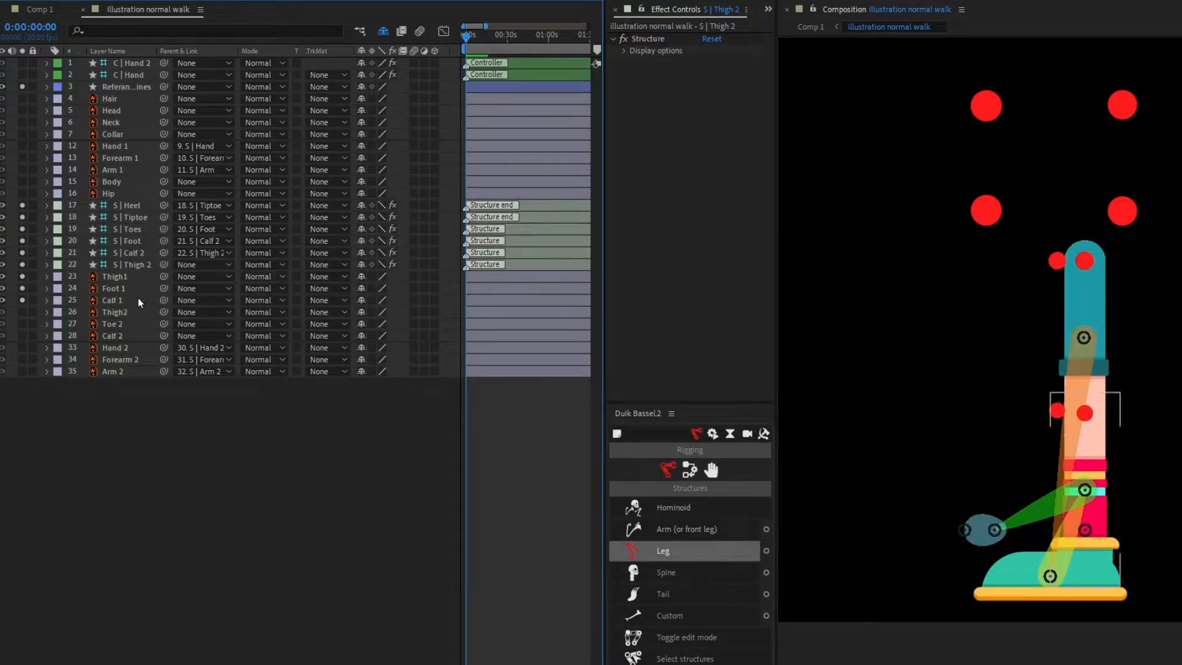
Place the S | Thigh 2 joint on the front hip's red marker and S | Calf 2 on the front knee's marker
{"action": "left_click", "coordinate": [1063, 389]}
{"action": "left_click_drag", "start_coordinate": [1084, 337], "coordinate": [1085, 261]}
{"action": "scroll", "coordinate": [1085, 262], "scroll_direction": "up", "scroll_amount": 2}
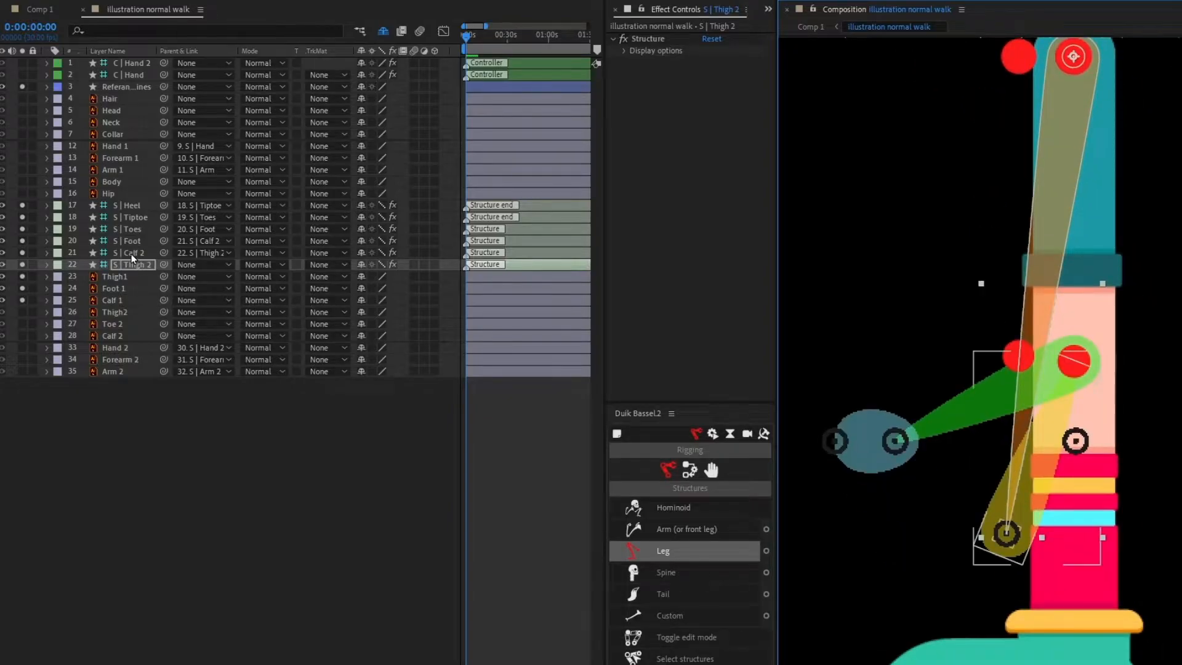
{"action": "left_click", "coordinate": [131, 254]}
{"action": "left_click_drag", "start_coordinate": [1006, 533], "coordinate": [1072, 363]}
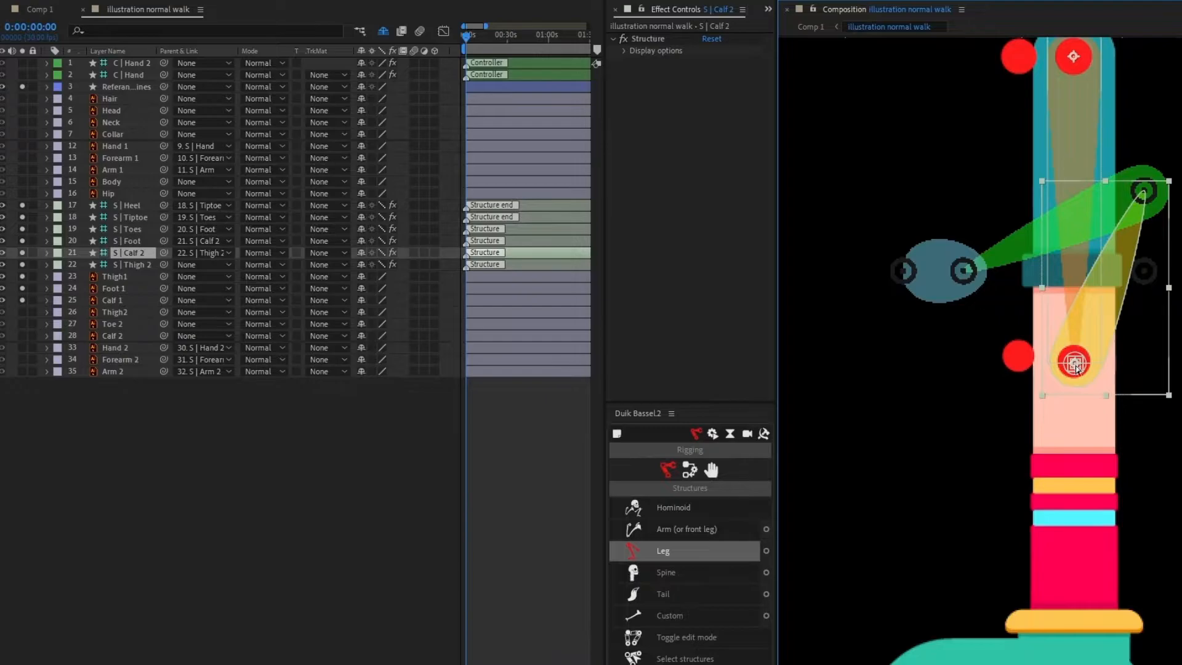
Place the S | Foot joint at the front ankle, near the top of the shoe
{"action": "left_click", "coordinate": [131, 240]}
{"action": "left_click_drag", "start_coordinate": [1145, 192], "coordinate": [1068, 456]}
{"action": "left_click", "coordinate": [241, 408]}
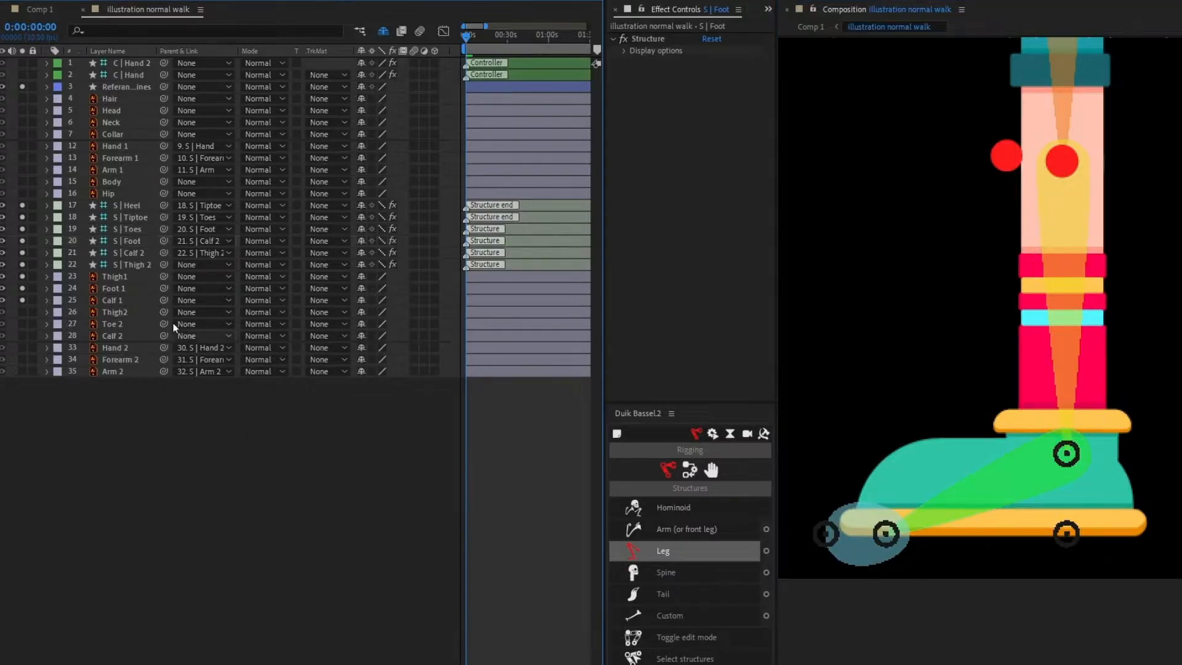
Solo only Foot 1 and the reference outlines layer, and select Foot 1
{"action": "left_click", "coordinate": [115, 288]}
{"action": "left_click", "coordinate": [22, 288], "text": "alt"}
{"action": "left_click", "coordinate": [22, 87]}
{"action": "left_click", "coordinate": [148, 394]}
{"action": "left_click", "coordinate": [125, 289]}
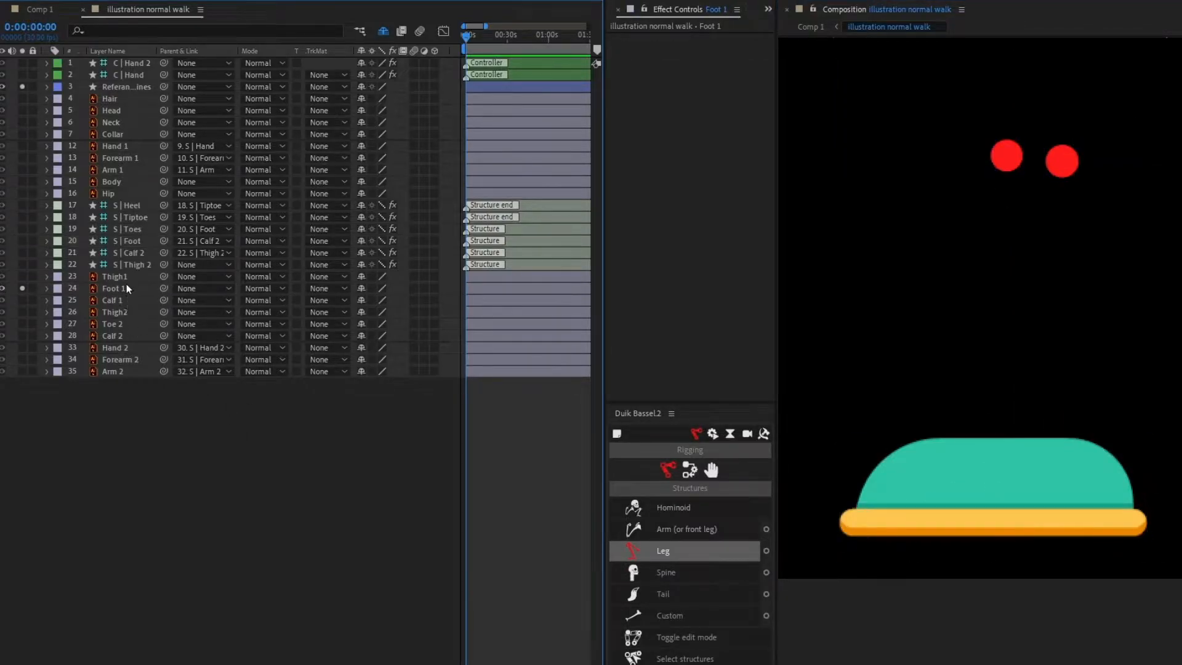
Add four puppet pins to Foot 1: at the ankle, toe joint, toe tip and heel
{"action": "left_click_drag", "start_coordinate": [1112, 455], "coordinate": [1137, 388]}
{"action": "scroll", "coordinate": [1149, 374], "scroll_direction": "up", "scroll_amount": 1}
{"action": "scroll", "coordinate": [1138, 386], "scroll_direction": "down", "scroll_amount": 1}
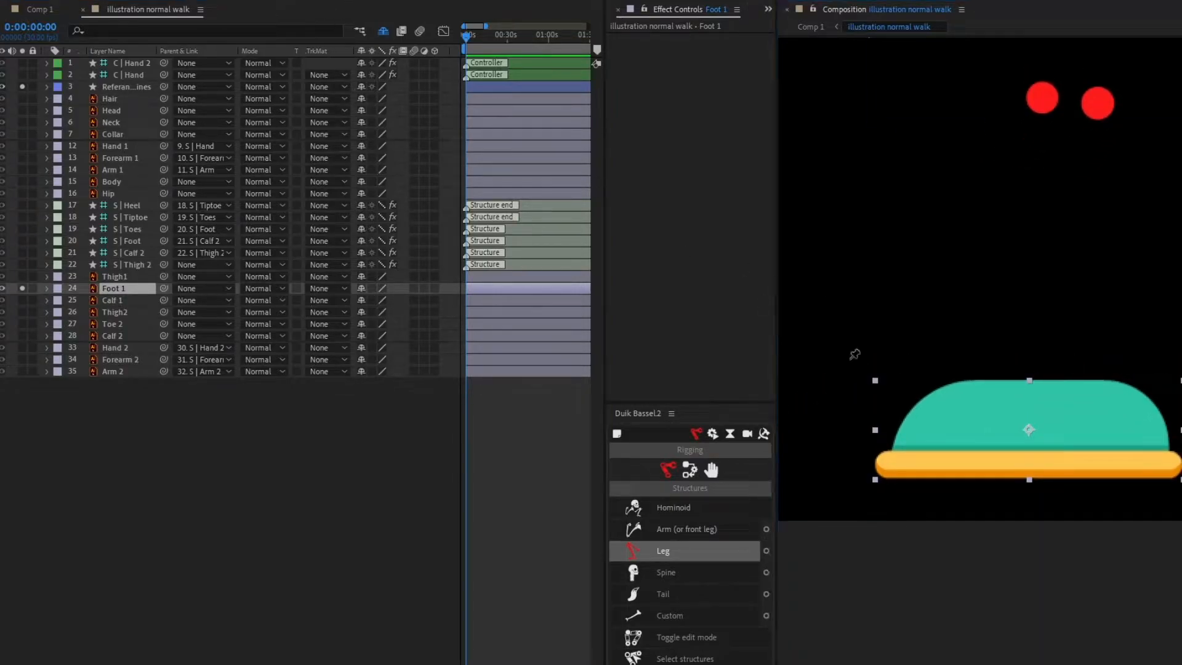
{"action": "scroll", "coordinate": [1087, 382], "scroll_direction": "up", "scroll_amount": 1}
{"action": "scroll", "coordinate": [1114, 401], "scroll_direction": "down", "scroll_amount": 1}
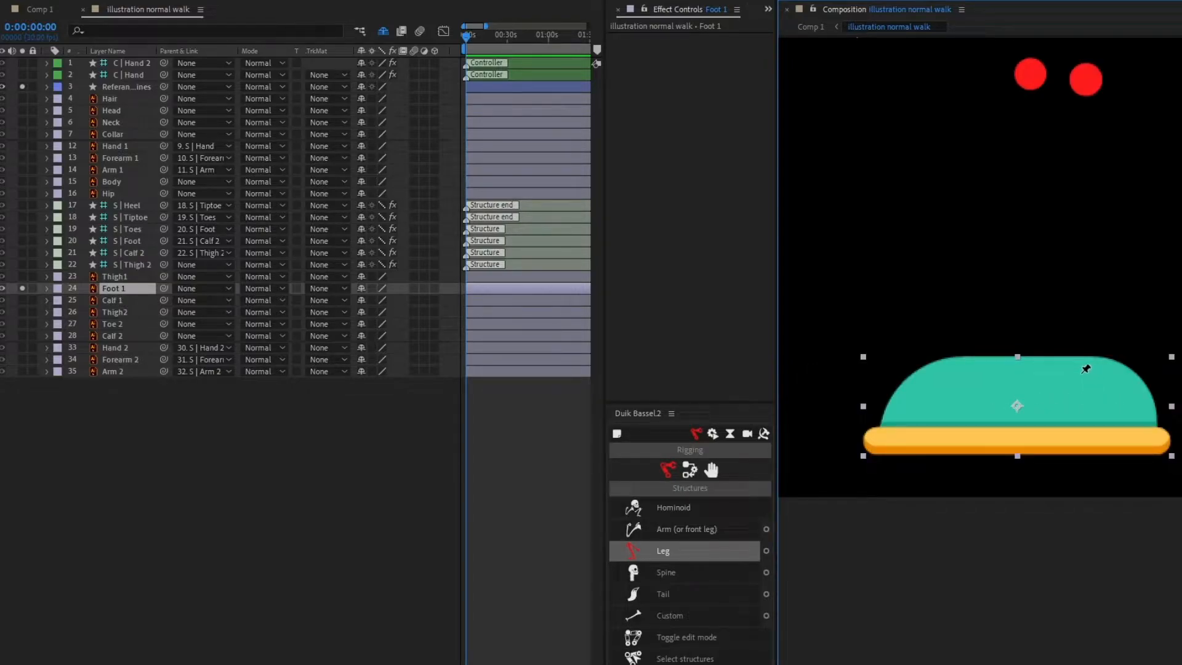
{"action": "left_click", "coordinate": [1069, 378]}
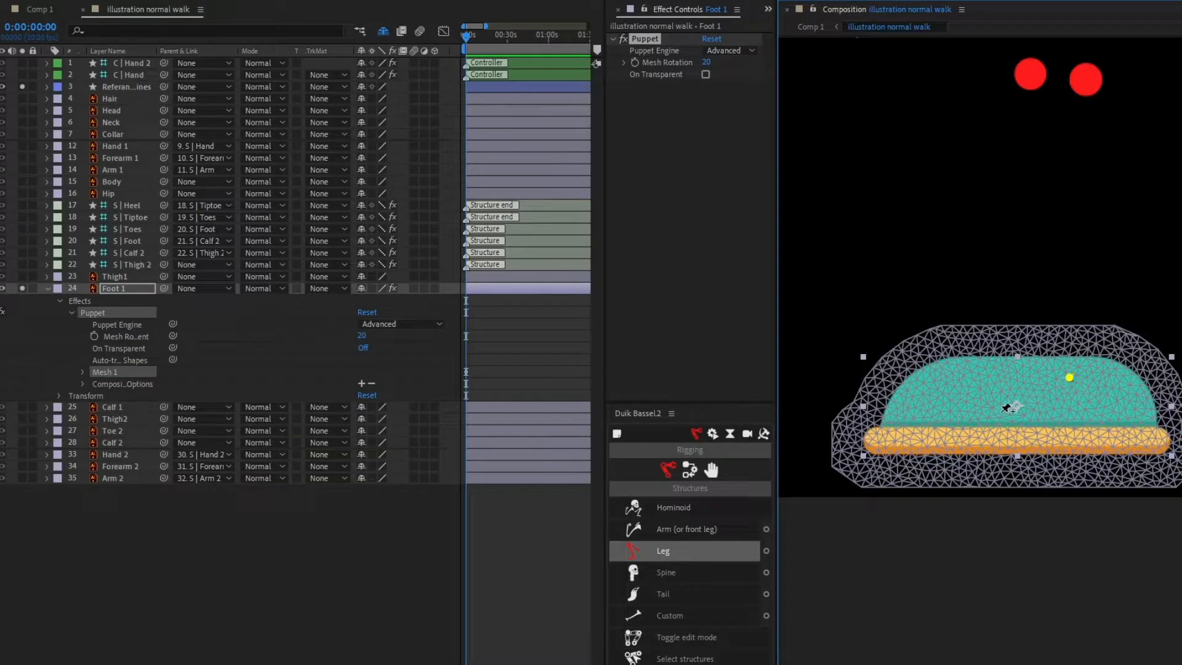
{"action": "left_click", "coordinate": [969, 403]}
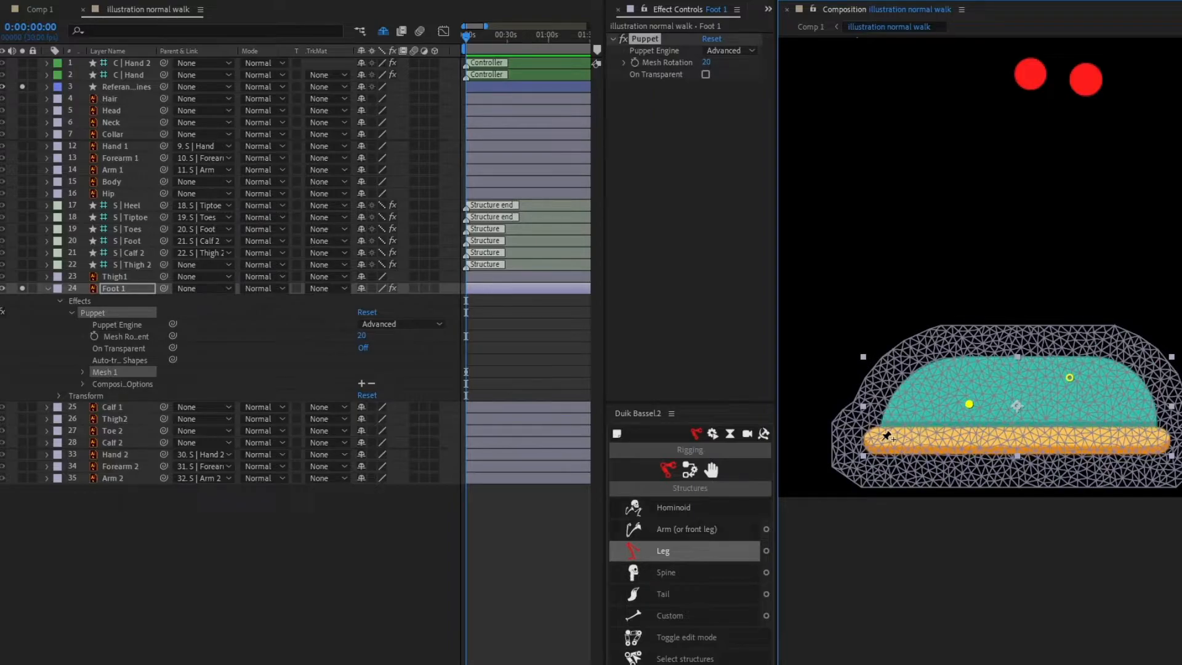
{"action": "left_click", "coordinate": [880, 439]}
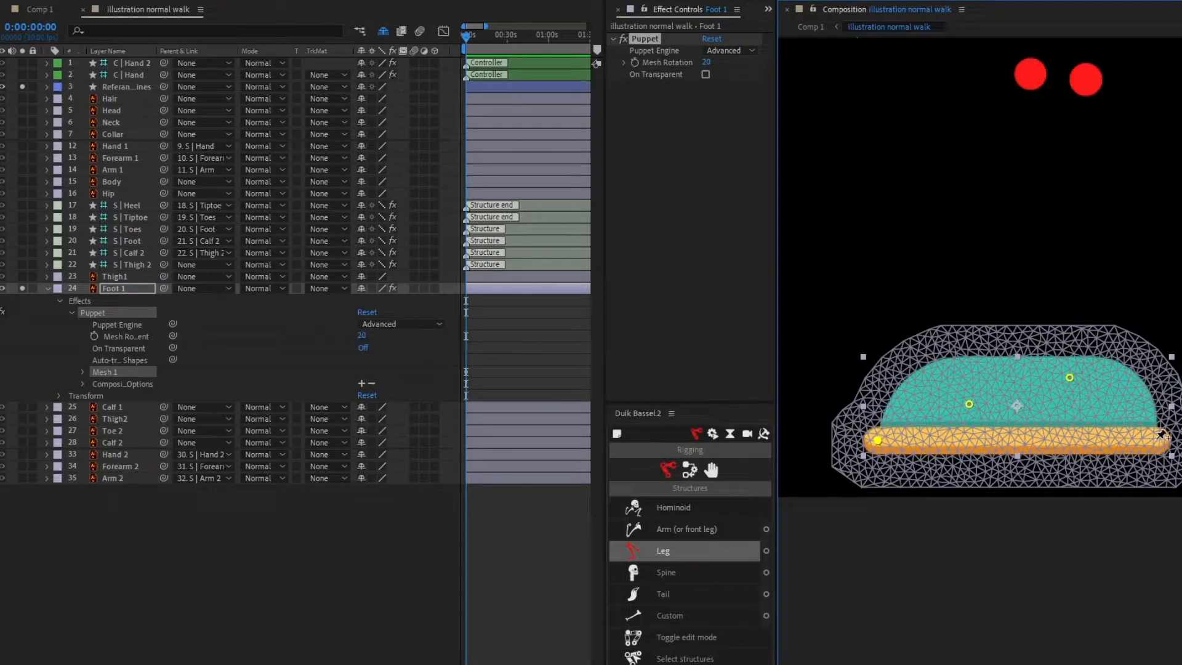
Create Duik bones for the Puppet effect's pins on Foot 1
{"action": "left_click", "coordinate": [93, 314]}
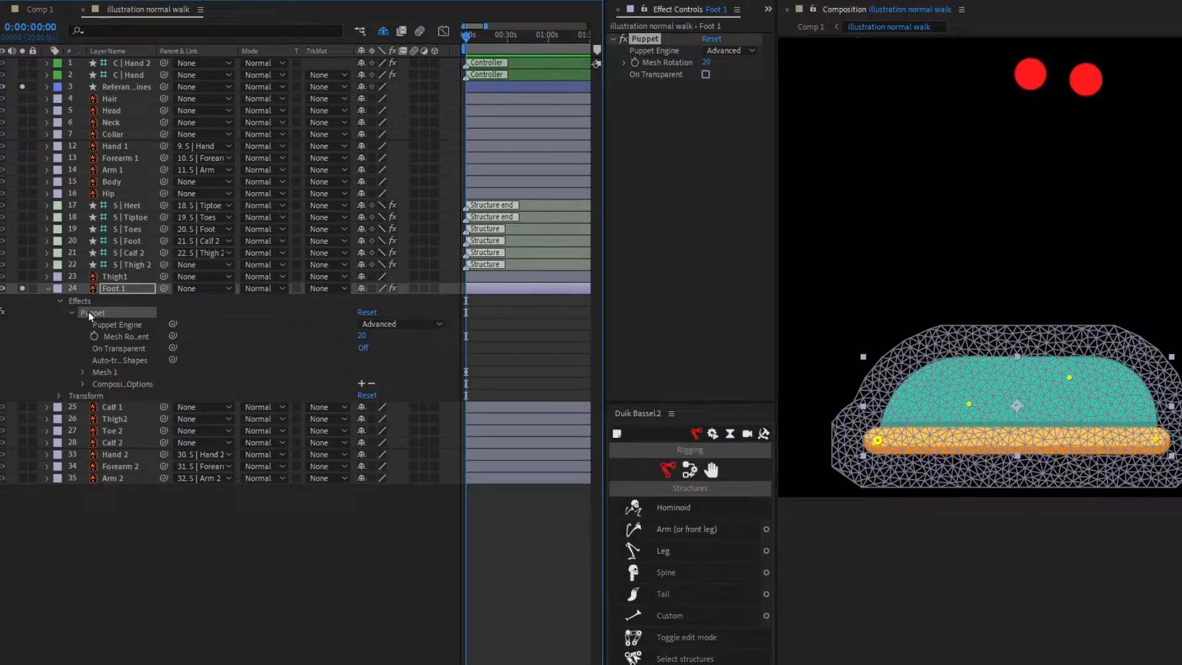
{"action": "key", "text": "v"}
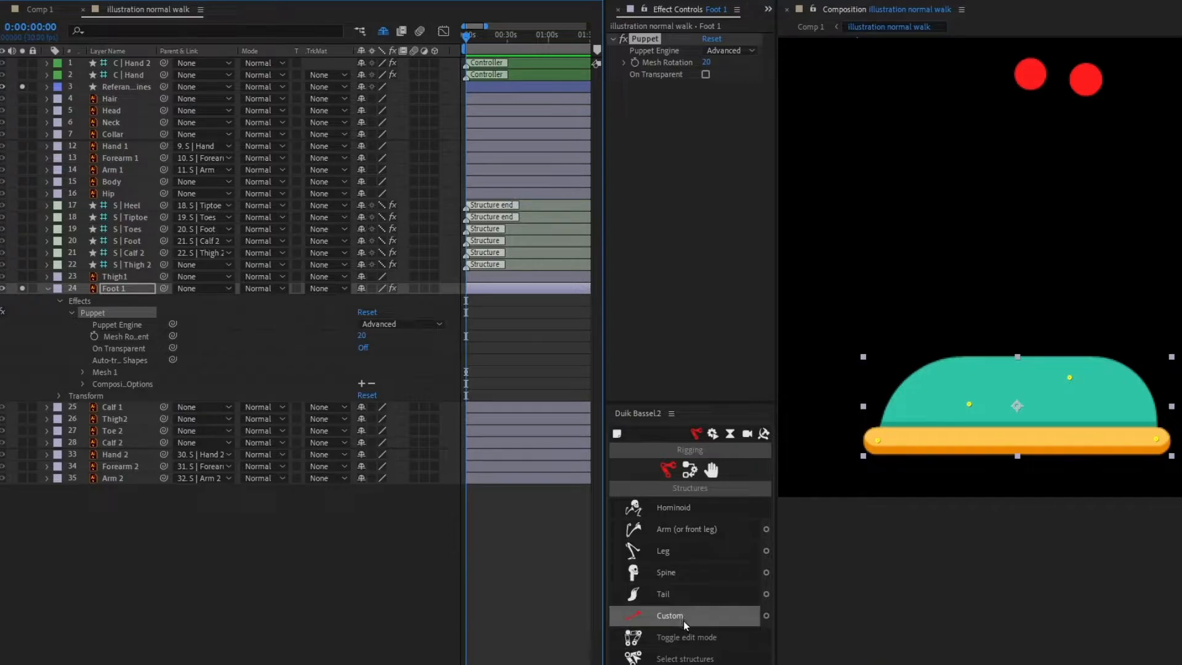
{"action": "left_click", "coordinate": [687, 473]}
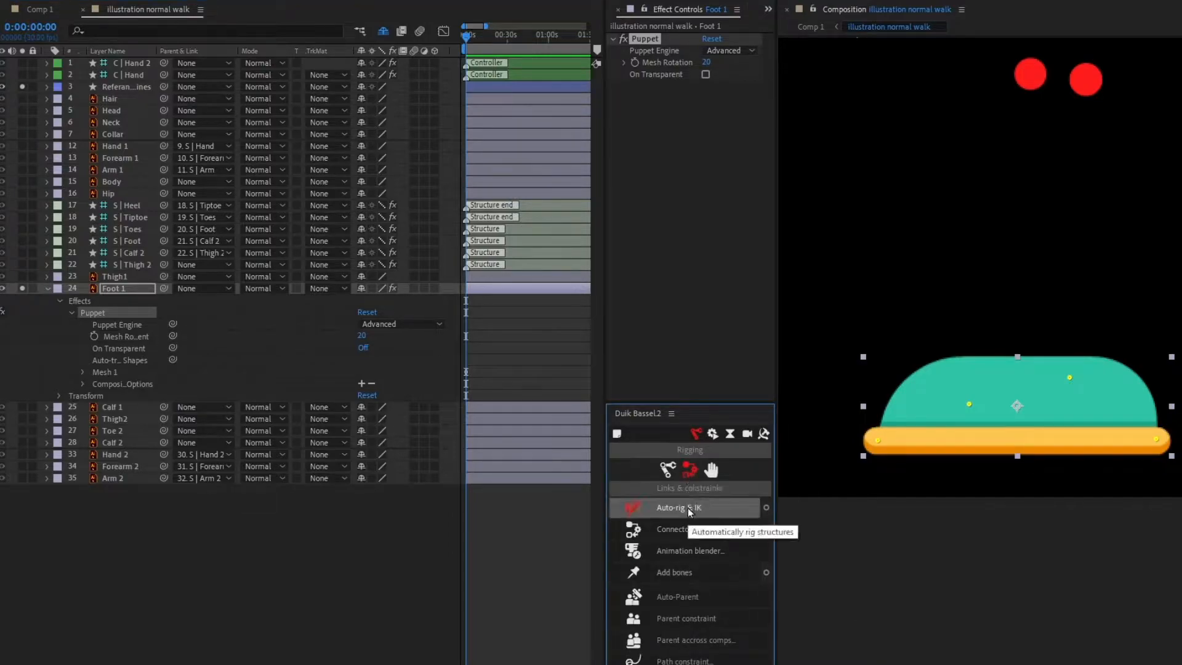
{"action": "left_click", "coordinate": [685, 577]}
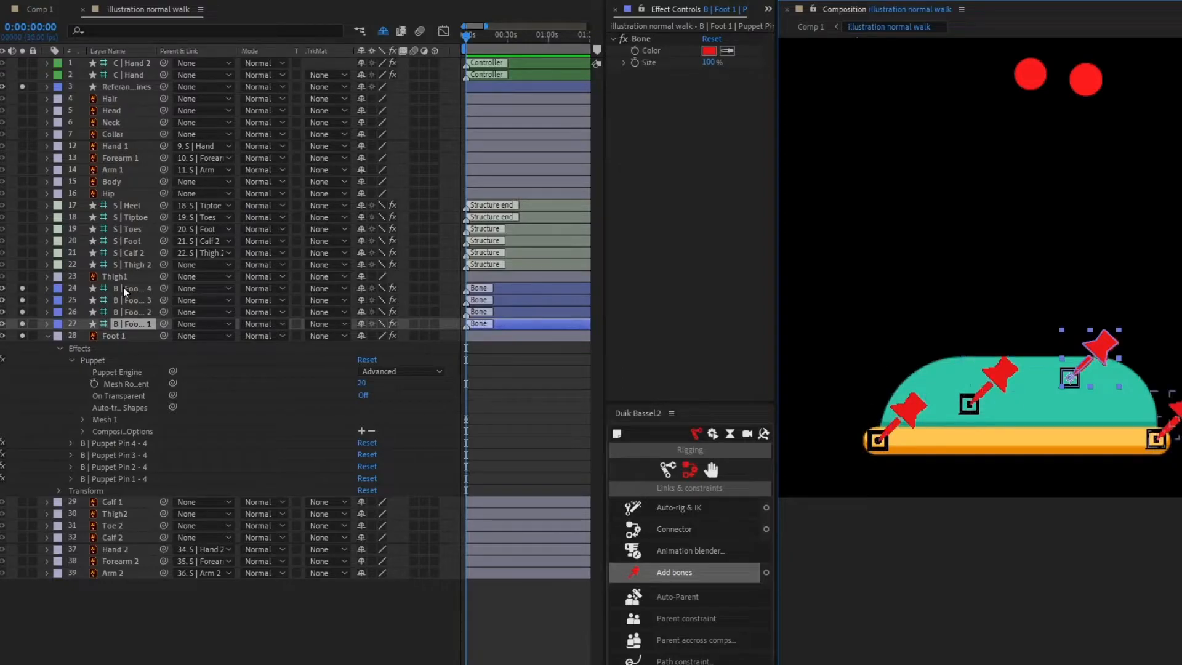
Rename the Foot 1 ankle pin's bone as Foot and the toe joint pin's bone as Toe
{"action": "left_click", "coordinate": [131, 322]}
{"action": "key", "text": "Return"}
{"action": "type", "text": "Foot"}
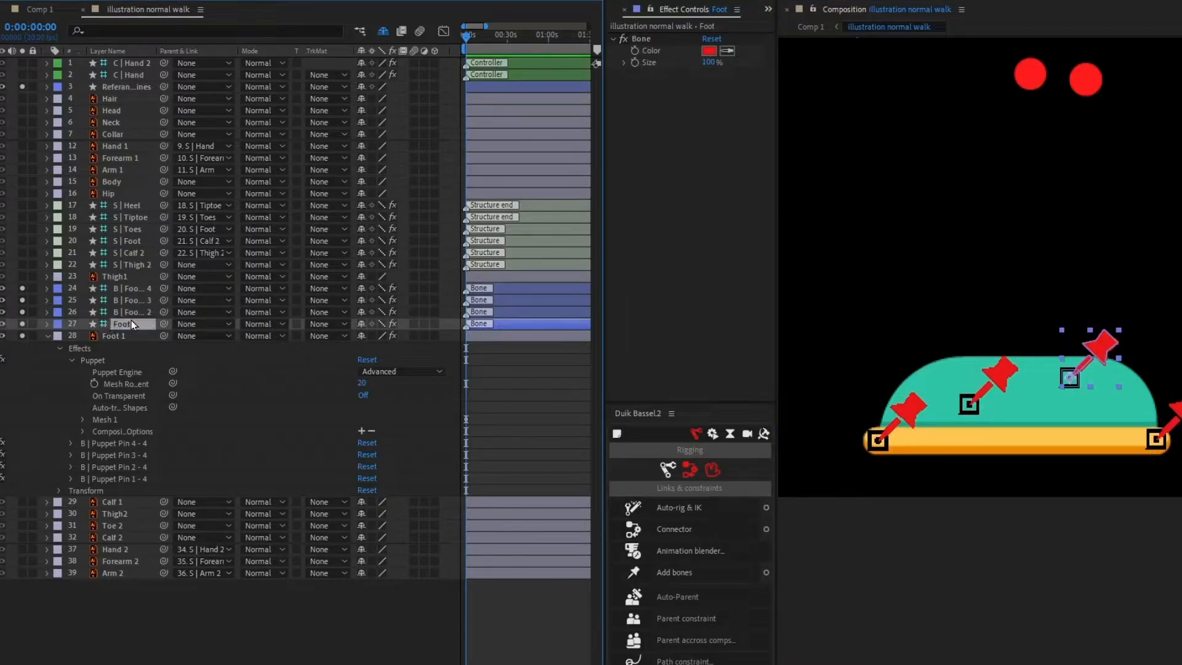
{"action": "left_click", "coordinate": [134, 313]}
{"action": "key", "text": "Return"}
{"action": "type", "text": "Toe"}
{"action": "key", "text": "Return"}
Rename the toe tip pin's bone as tiptoe and the heel pin's bone as Heel
{"action": "left_click", "coordinate": [127, 299]}
{"action": "key", "text": "Return"}
{"action": "type", "text": "tiptoe"}
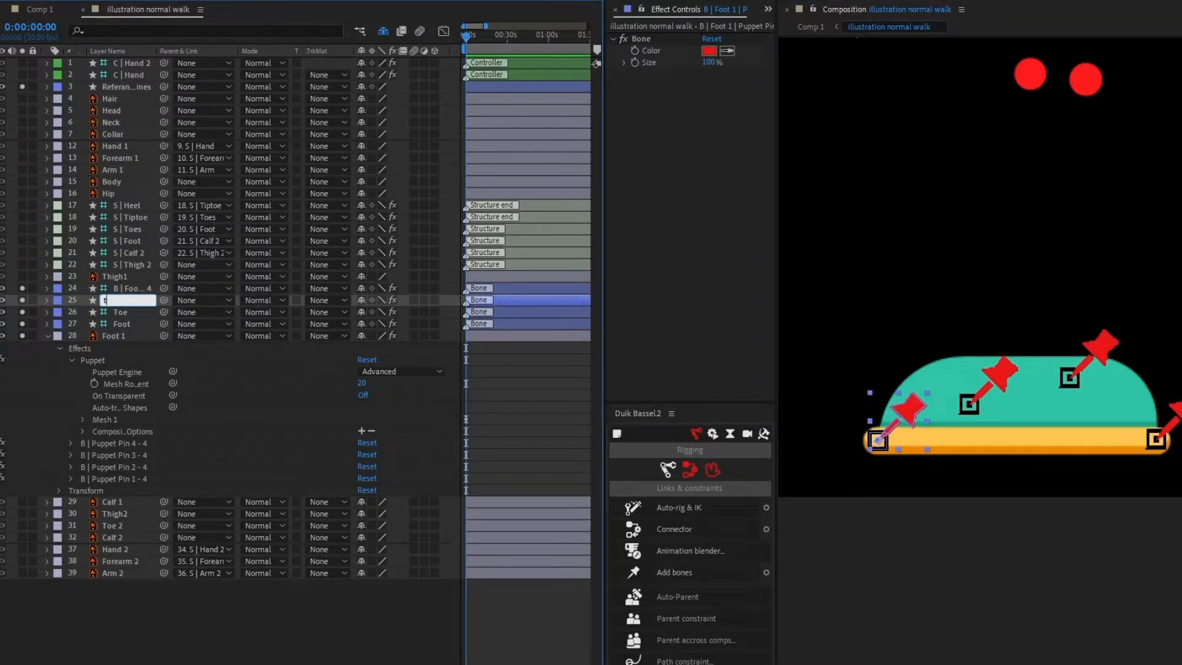
{"action": "key", "text": "Return"}
{"action": "left_click", "coordinate": [126, 288]}
{"action": "key", "text": "Return"}
{"action": "type", "text": "Heel"}
{"action": "key", "text": "Return"}
Solo the six leg structures, Thigh1, the four foot bones, Foot 1 and Calf 1 alongside the reference outlines
{"action": "left_click", "coordinate": [111, 325]}
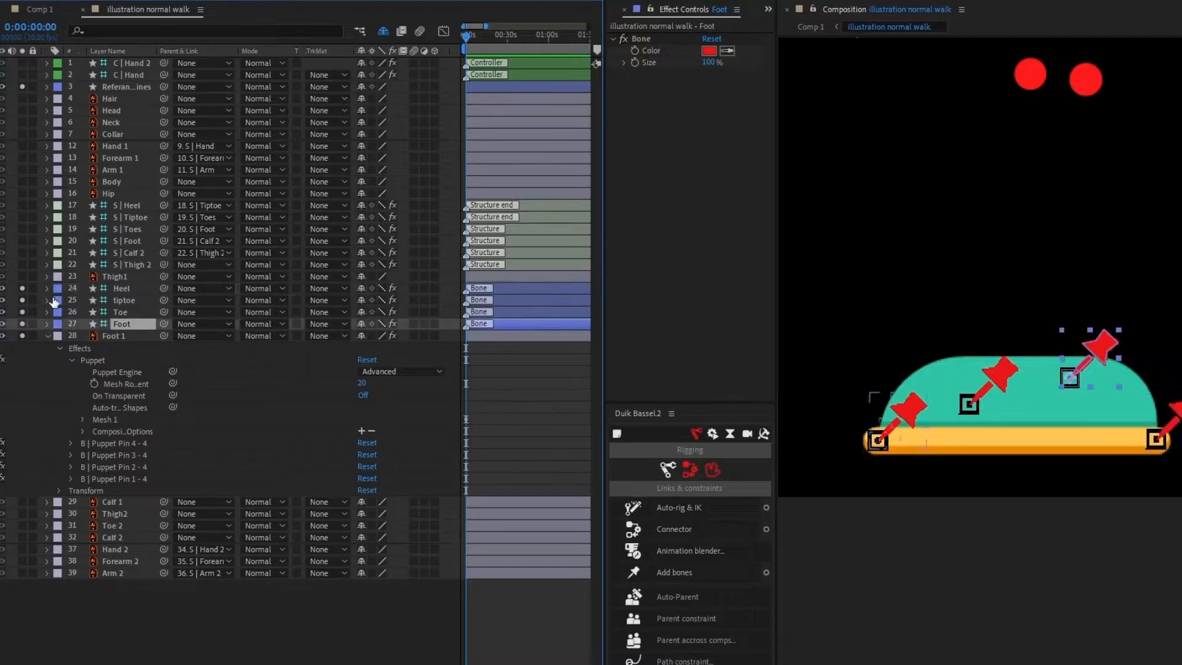
{"action": "left_click", "coordinate": [112, 336]}
{"action": "left_click", "coordinate": [124, 205], "text": "shift"}
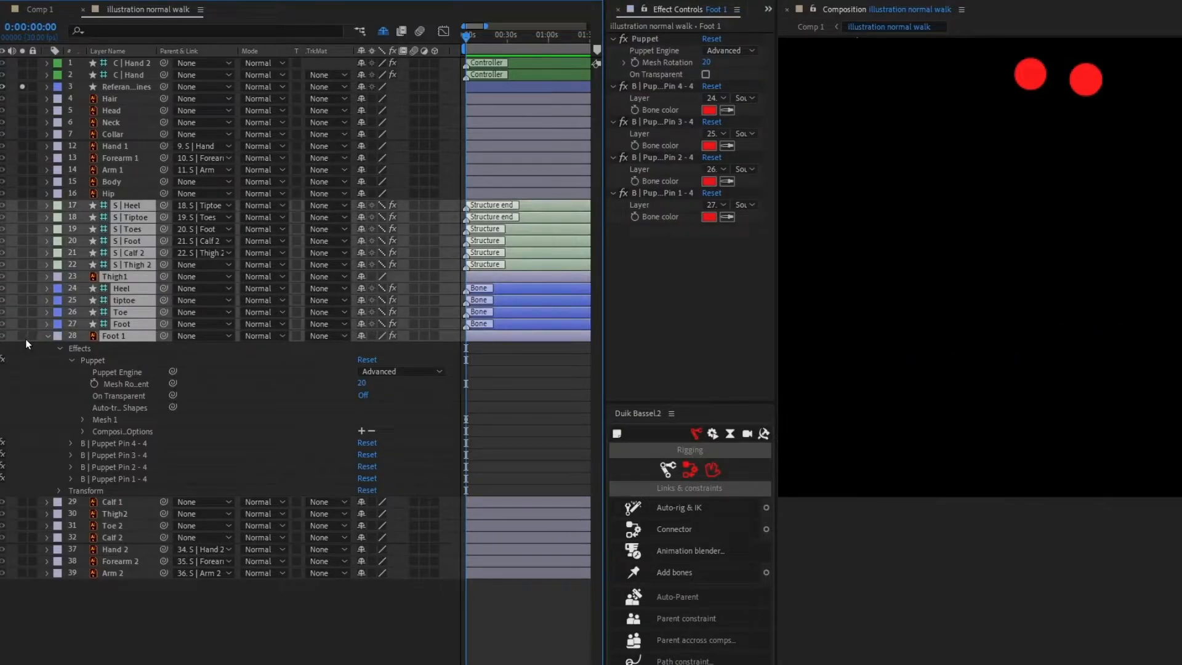
{"action": "scroll", "coordinate": [1060, 300], "scroll_direction": "down", "scroll_amount": 3}
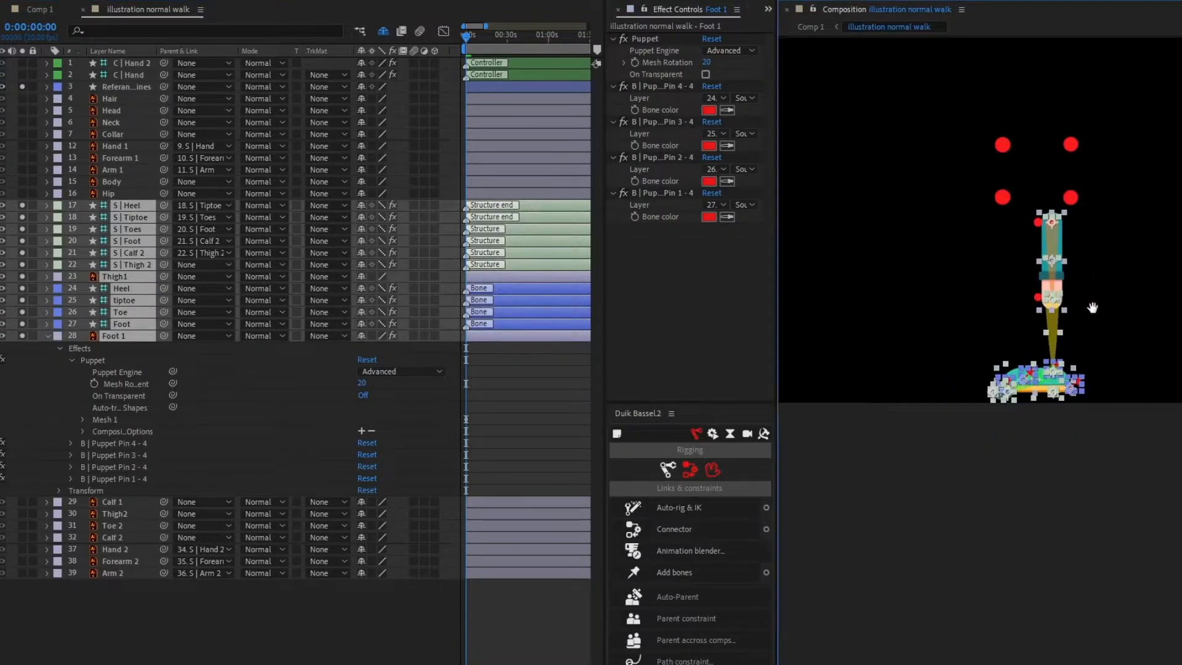
{"action": "left_click", "coordinate": [227, 393]}
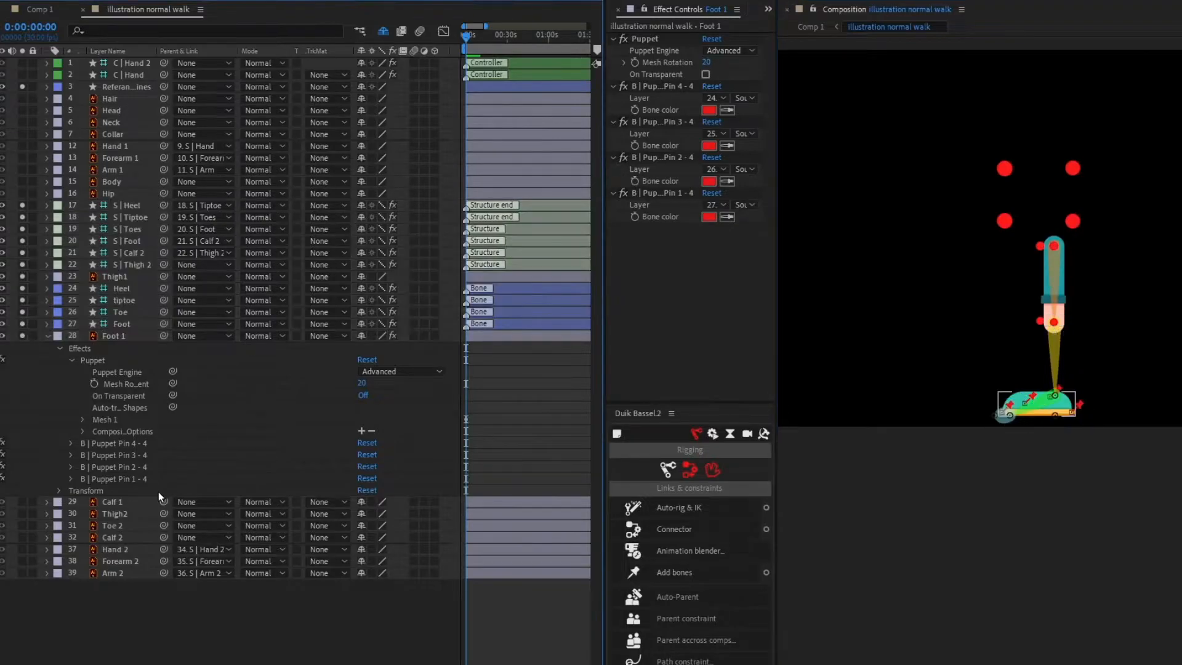
{"action": "left_click", "coordinate": [120, 501]}
{"action": "left_click", "coordinate": [22, 502]}
{"action": "scroll", "coordinate": [1046, 288], "scroll_direction": "up", "scroll_amount": 3}
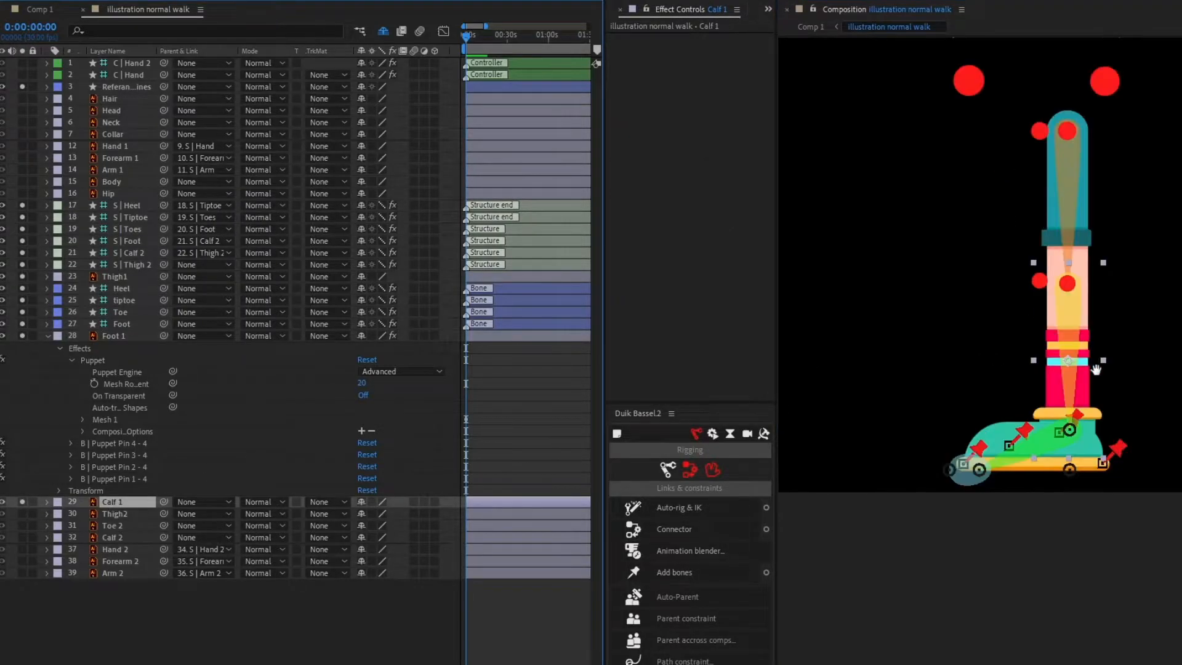
{"action": "scroll", "coordinate": [1041, 358], "scroll_direction": "up", "scroll_amount": 1}
{"action": "left_click", "coordinate": [250, 372]}
Align the S | Foot, S | Toes, S | Tiptoe and S | Heel joints with the matching bones on the shoe
{"action": "left_click", "coordinate": [132, 241]}
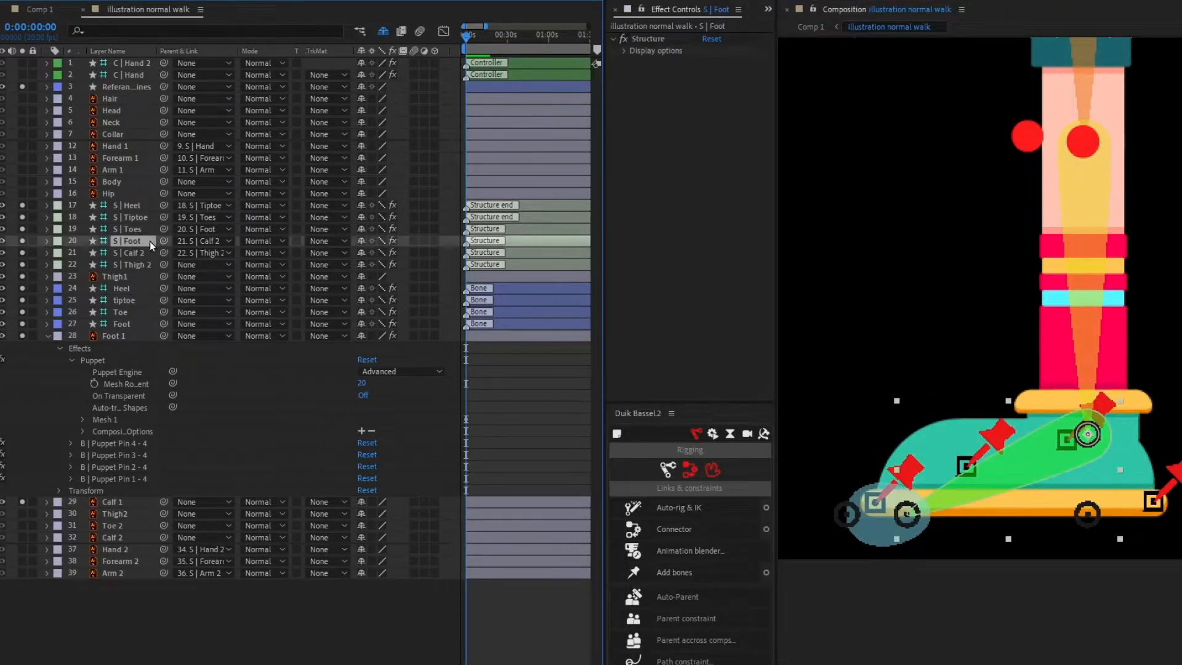
{"action": "mouse_move", "coordinate": [1088, 435]}
{"action": "left_mouse_down"}
{"action": "mouse_move", "coordinate": [1074, 435]}
{"action": "mouse_move", "coordinate": [1078, 420]}
{"action": "mouse_move", "coordinate": [1066, 439]}
{"action": "left_mouse_up"}
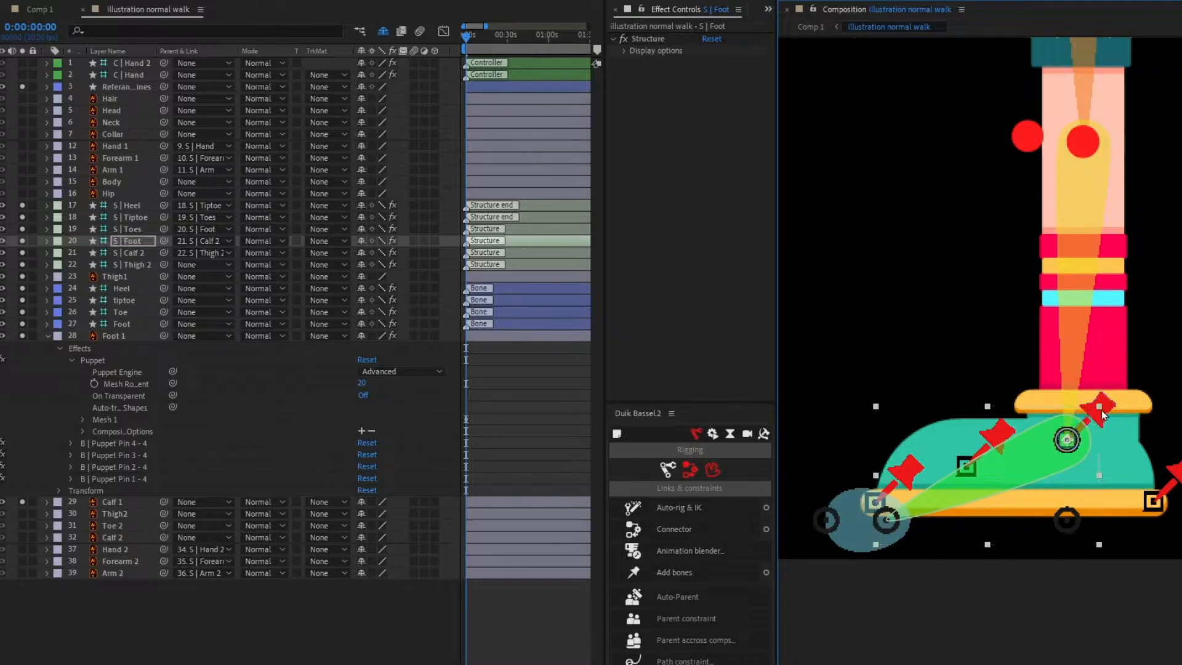
{"action": "left_click", "coordinate": [127, 229]}
{"action": "left_click_drag", "start_coordinate": [889, 517], "coordinate": [968, 464]}
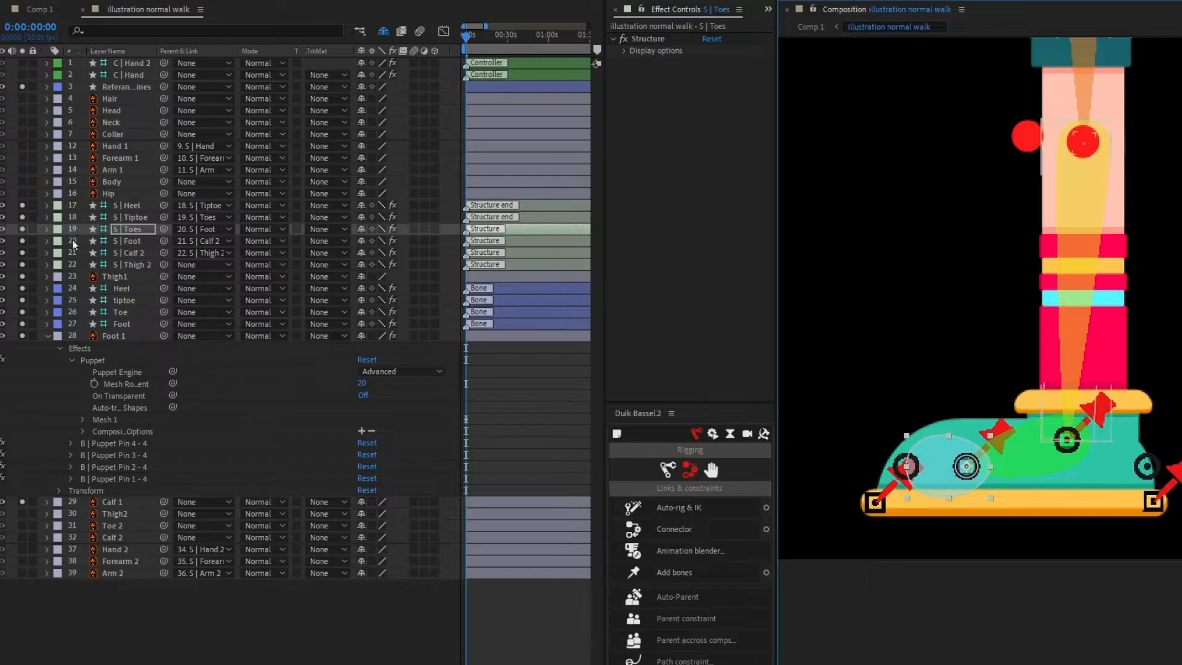
{"action": "left_click", "coordinate": [135, 217]}
{"action": "left_click_drag", "start_coordinate": [906, 472], "coordinate": [874, 506]}
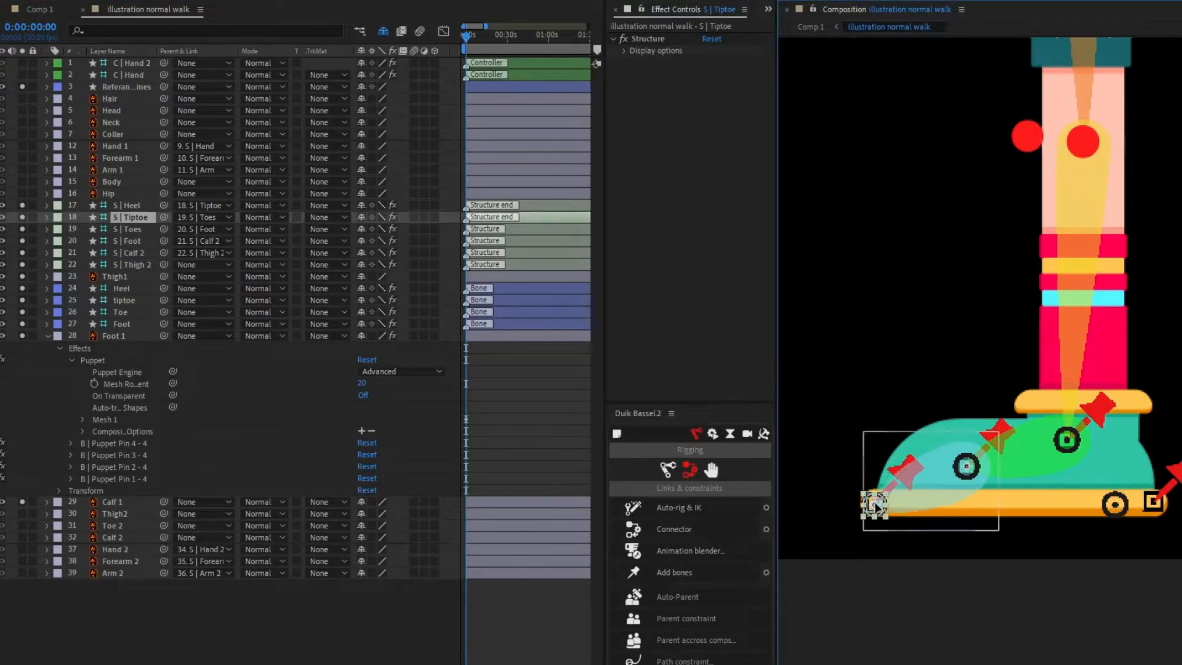
{"action": "left_click", "coordinate": [132, 205]}
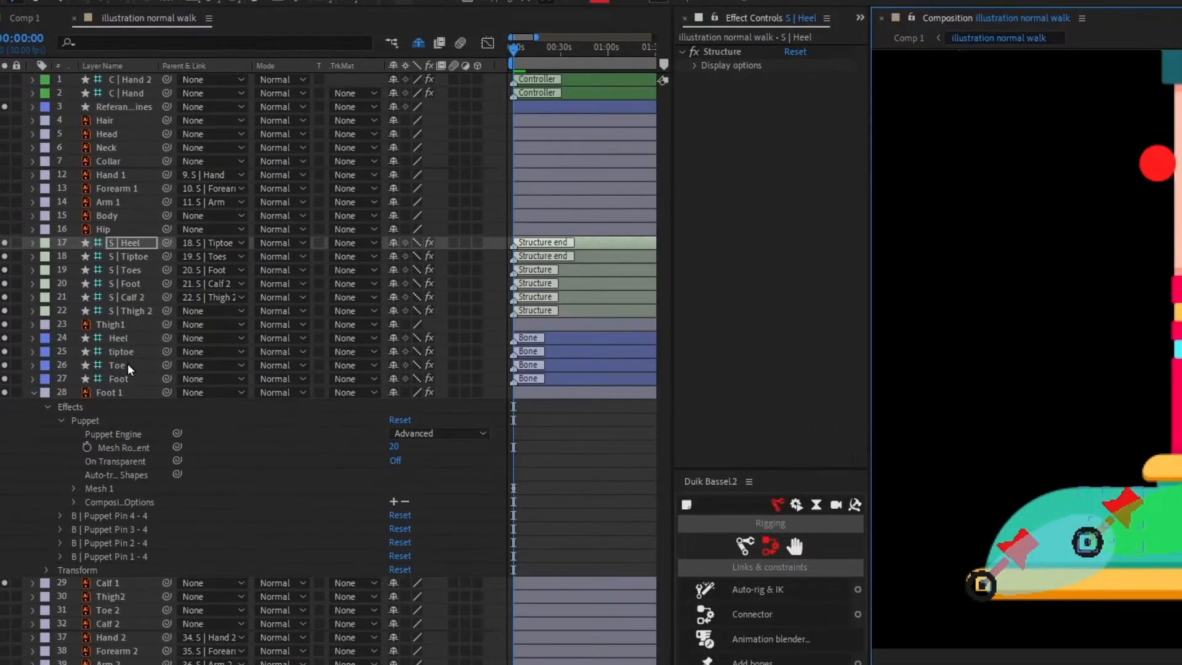
Parent the Foot bone to S | Foot, Toe to S | Toes, tiptoe to Toe, and Heel to S | Heel
{"action": "left_click", "coordinate": [132, 352]}
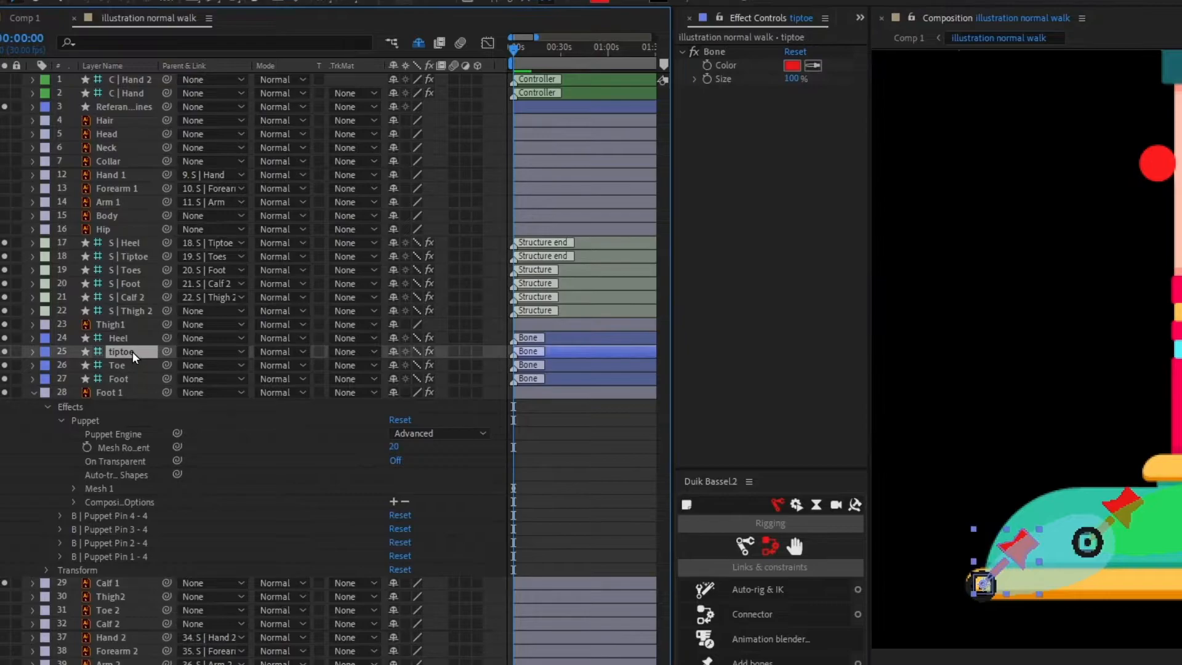
{"action": "left_click_drag", "start_coordinate": [164, 352], "coordinate": [142, 283]}
{"action": "left_click", "coordinate": [150, 371]}
{"action": "left_click", "coordinate": [146, 379]}
{"action": "left_click", "coordinate": [130, 365]}
{"action": "left_click_drag", "start_coordinate": [167, 365], "coordinate": [134, 271]}
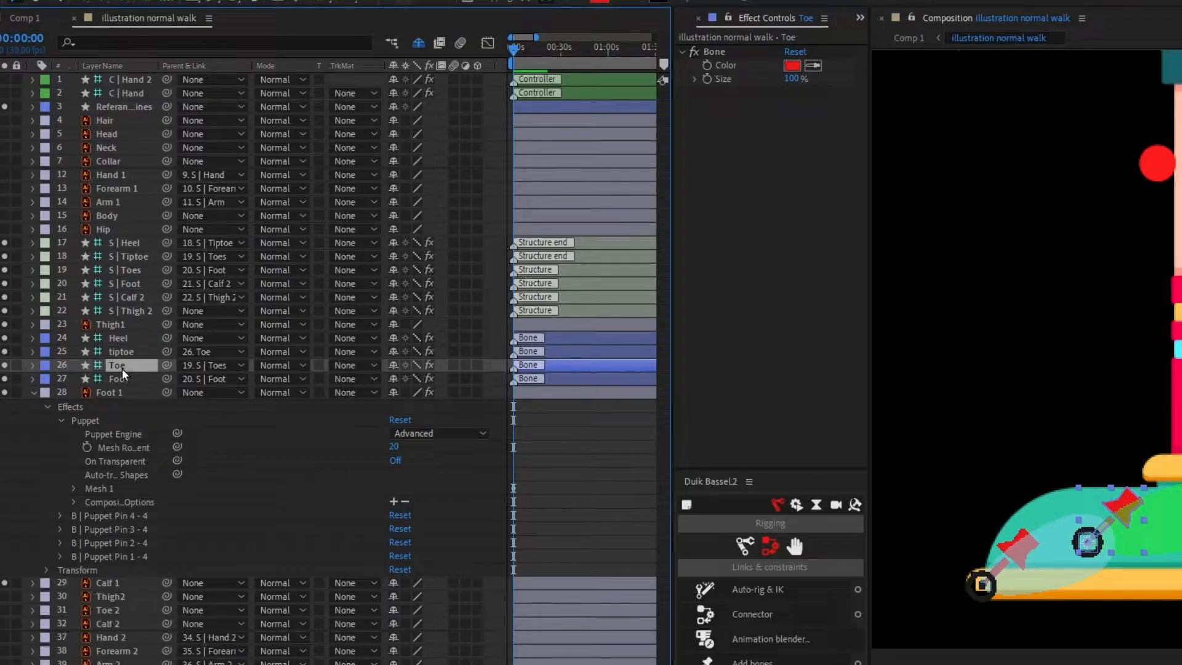
{"action": "left_click", "coordinate": [128, 342]}
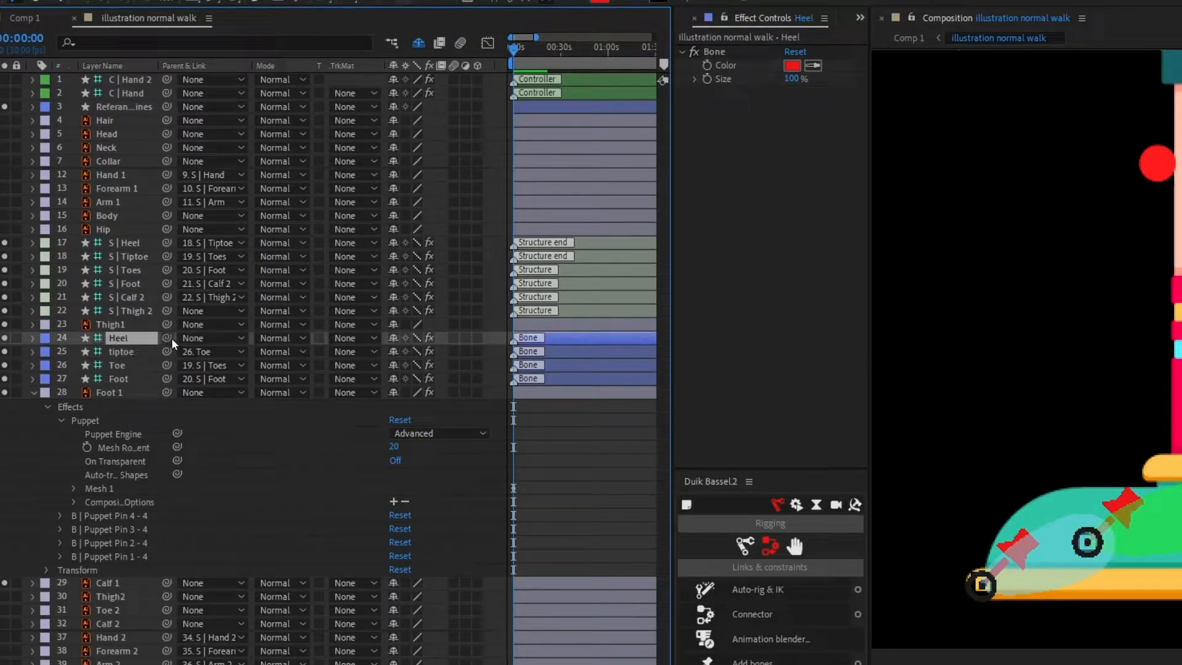
{"action": "left_click_drag", "start_coordinate": [168, 335], "coordinate": [143, 243]}
Parent Thigh1 to S | Thigh 2 and Calf 1 to S | Calf 2
{"action": "left_click", "coordinate": [108, 324]}
{"action": "left_click_drag", "start_coordinate": [168, 324], "coordinate": [137, 312]}
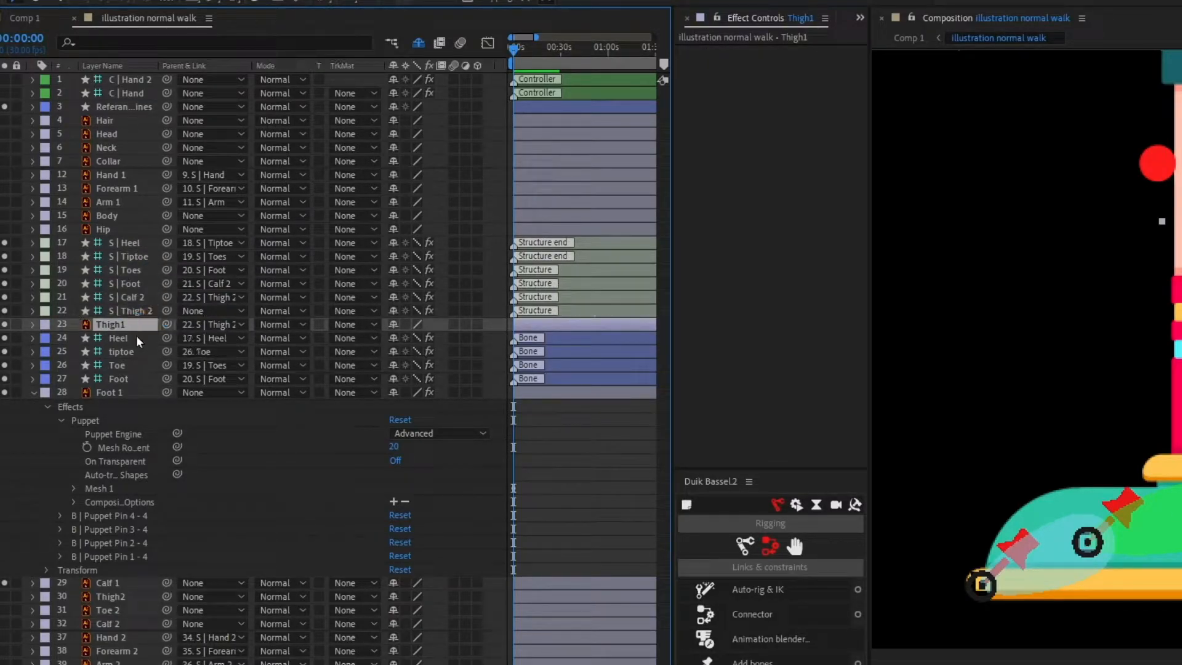
{"action": "left_click", "coordinate": [125, 584]}
{"action": "left_click_drag", "start_coordinate": [167, 582], "coordinate": [134, 299]}
{"action": "left_click", "coordinate": [134, 299]}
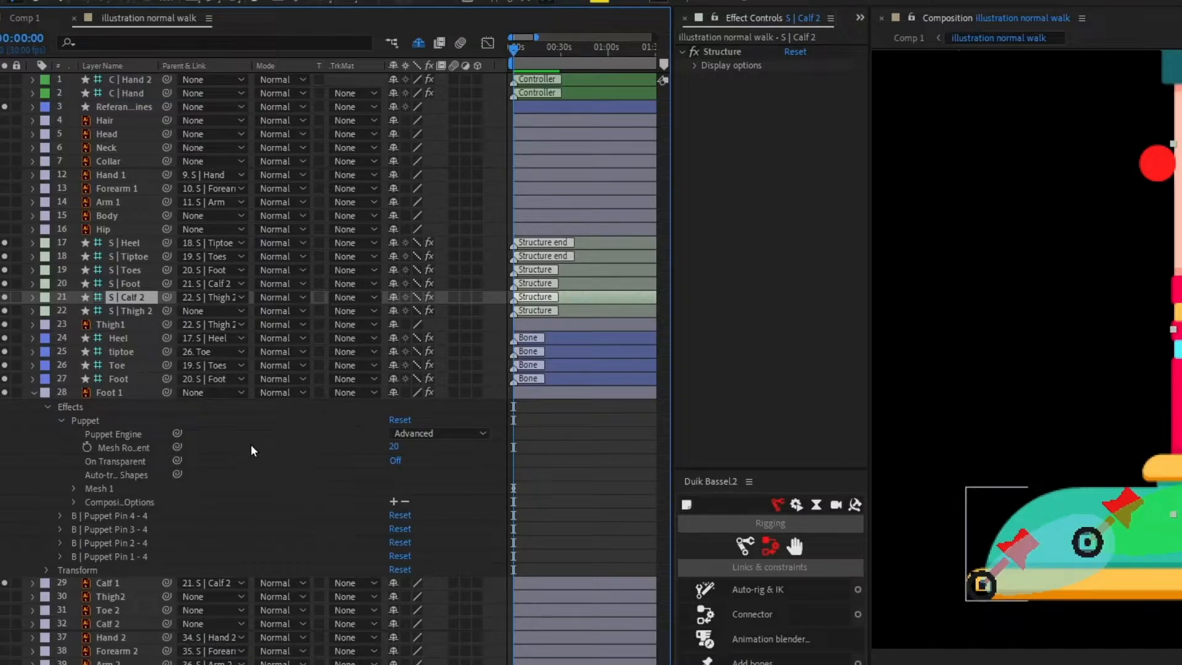
Run Auto-rig & IK on the six leg structures from S | Thigh 2 to S | Heel
{"action": "left_click", "coordinate": [128, 311]}
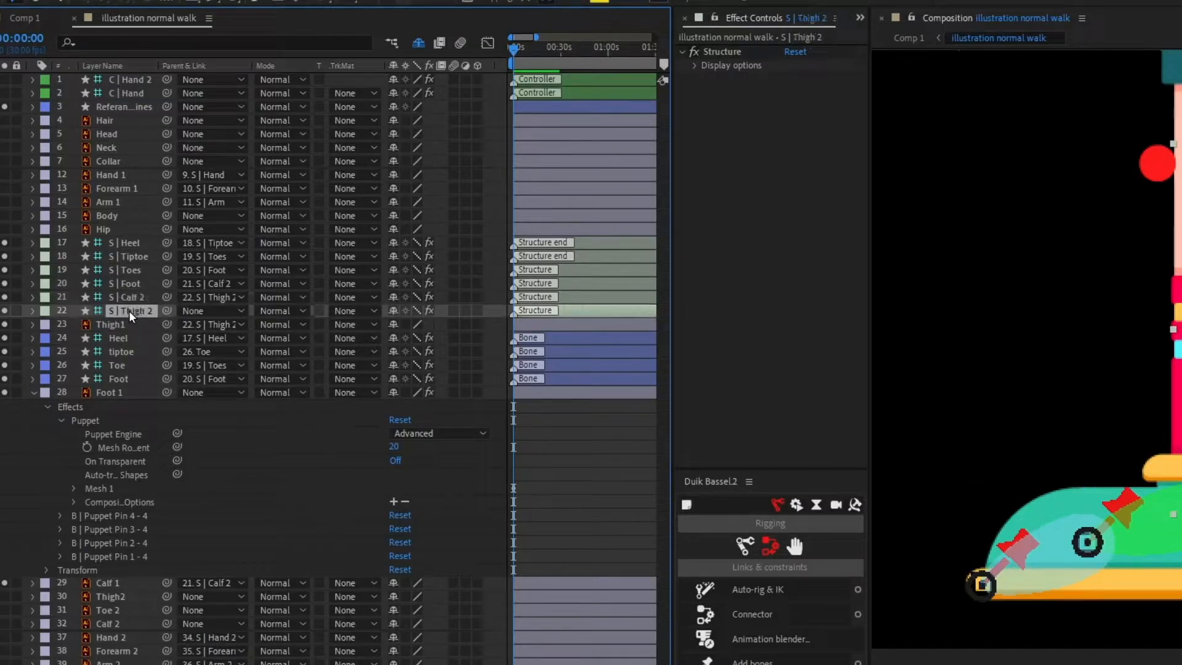
{"action": "left_click", "coordinate": [134, 242], "text": "shift"}
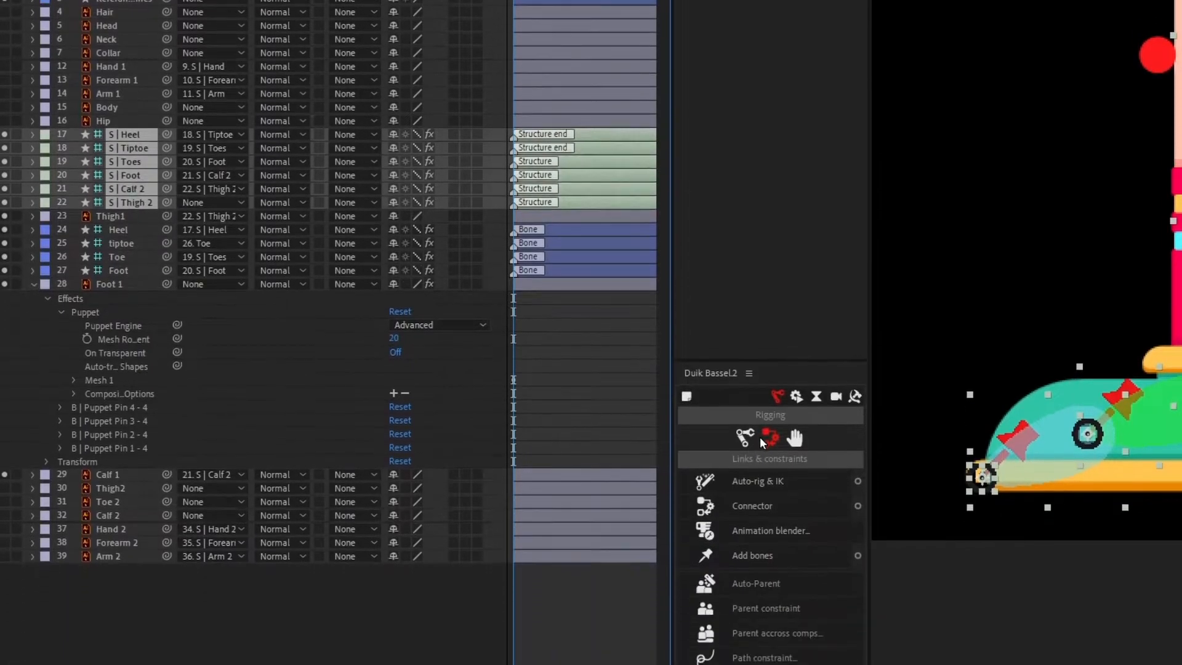
{"action": "left_click", "coordinate": [757, 484]}
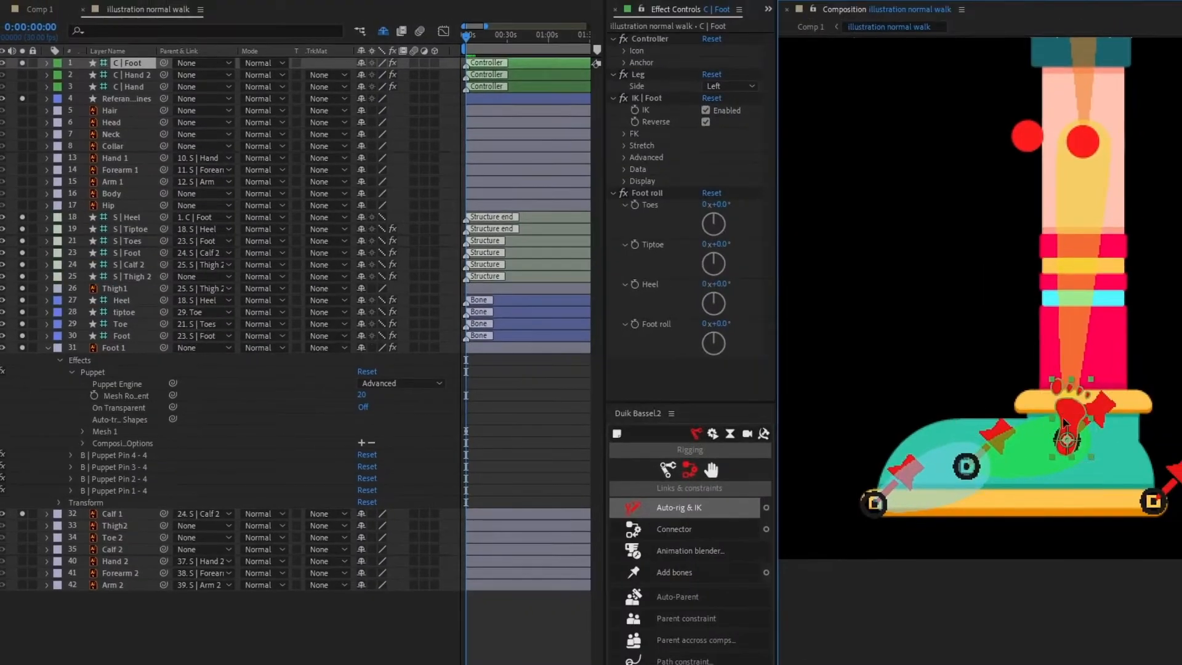
Test the knee bend with the C | Foot controller and turn off Reverse in its IK | Foot effect
{"action": "left_click_drag", "start_coordinate": [1107, 413], "coordinate": [1112, 378]}
{"action": "scroll", "coordinate": [1110, 378], "scroll_direction": "down", "scroll_amount": 1}
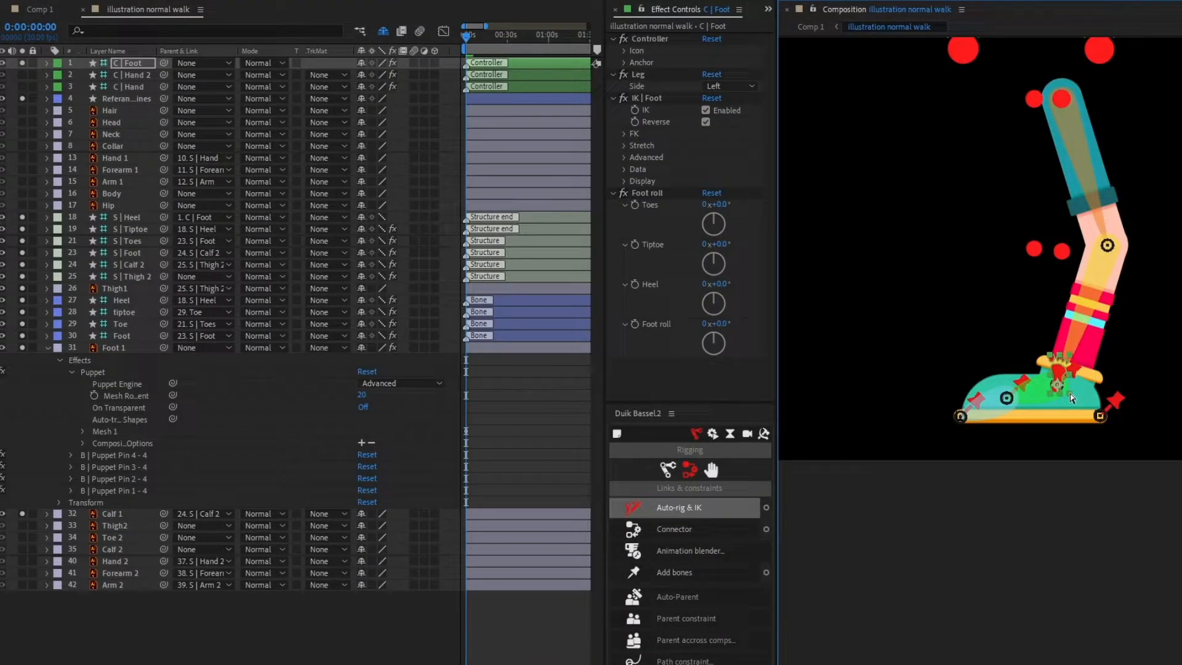
{"action": "key", "text": "ctrl+z"}
{"action": "left_click", "coordinate": [705, 121]}
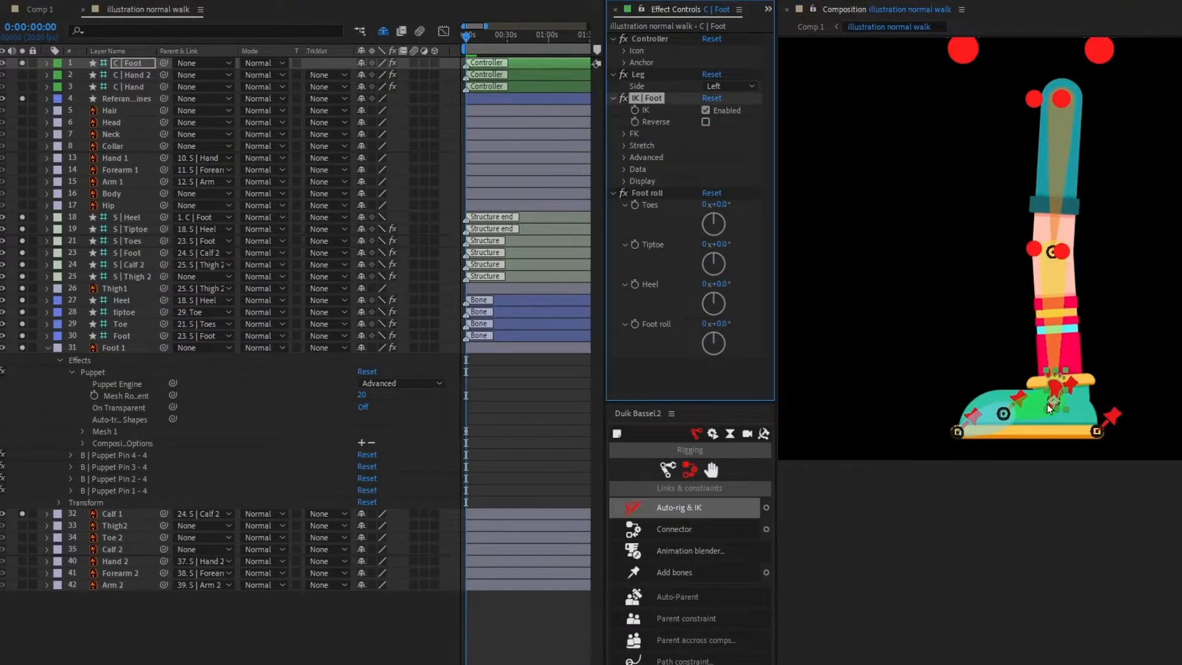
{"action": "left_click_drag", "start_coordinate": [1054, 395], "coordinate": [1058, 420]}
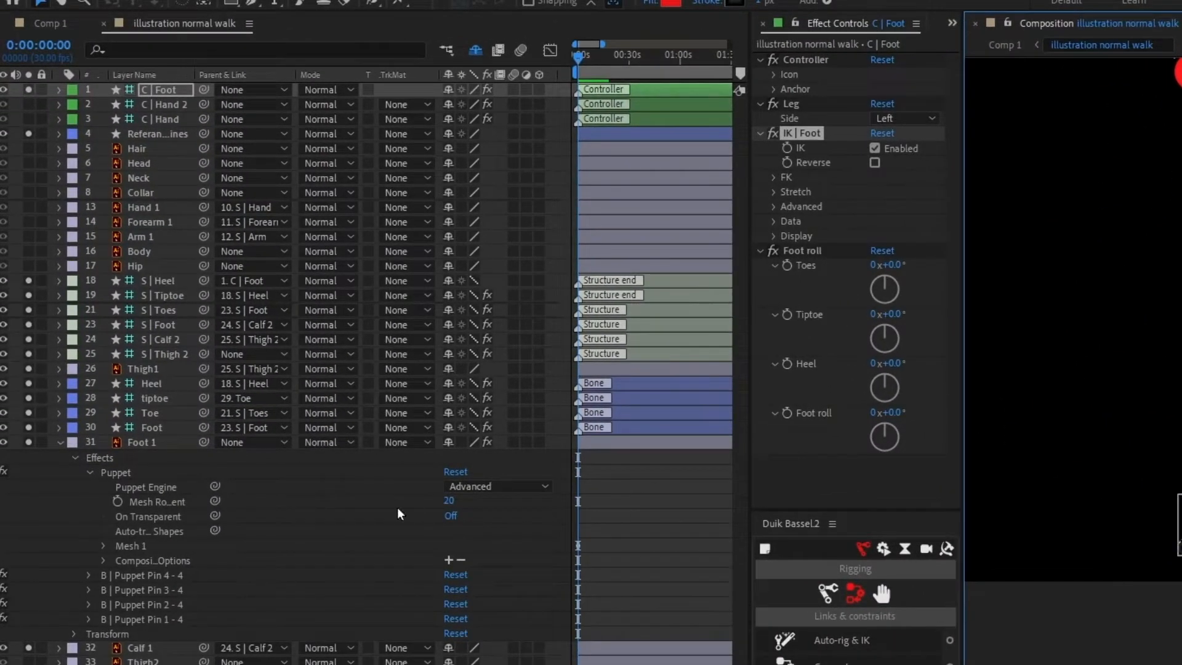
Parent S | Thigh 2 to Body, and unsolo and hide the six leg structure layers
{"action": "left_click", "coordinate": [164, 355]}
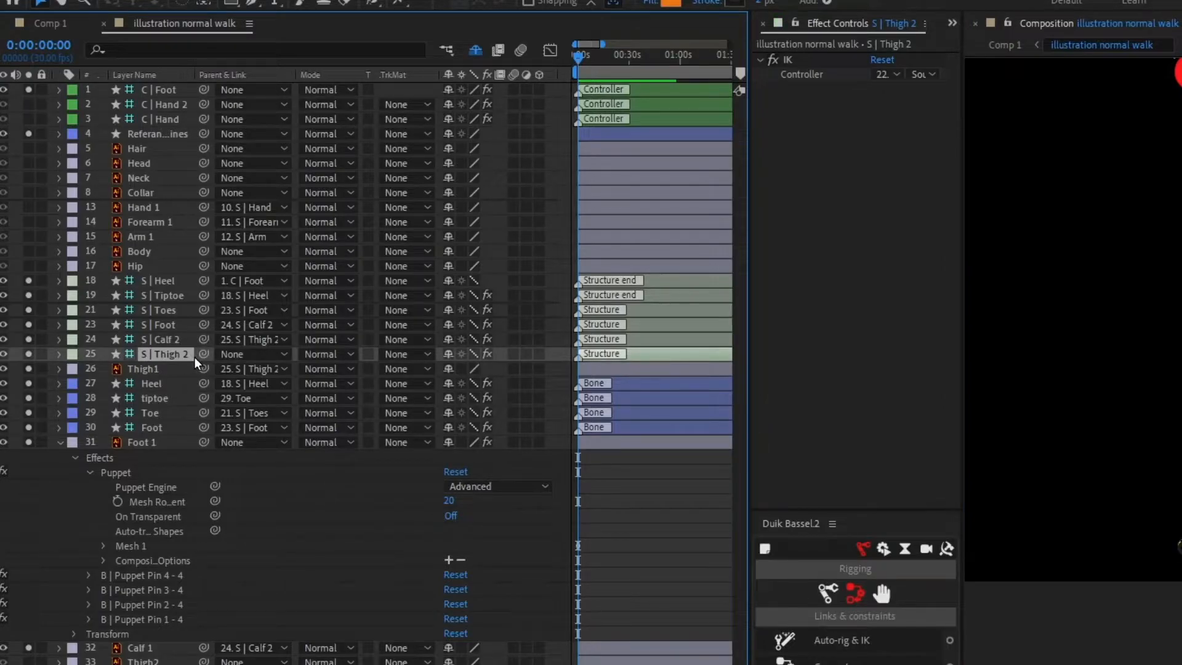
{"action": "left_click_drag", "start_coordinate": [203, 354], "coordinate": [155, 253]}
{"action": "left_click", "coordinate": [170, 282], "text": "shift"}
{"action": "left_click", "coordinate": [25, 353]}
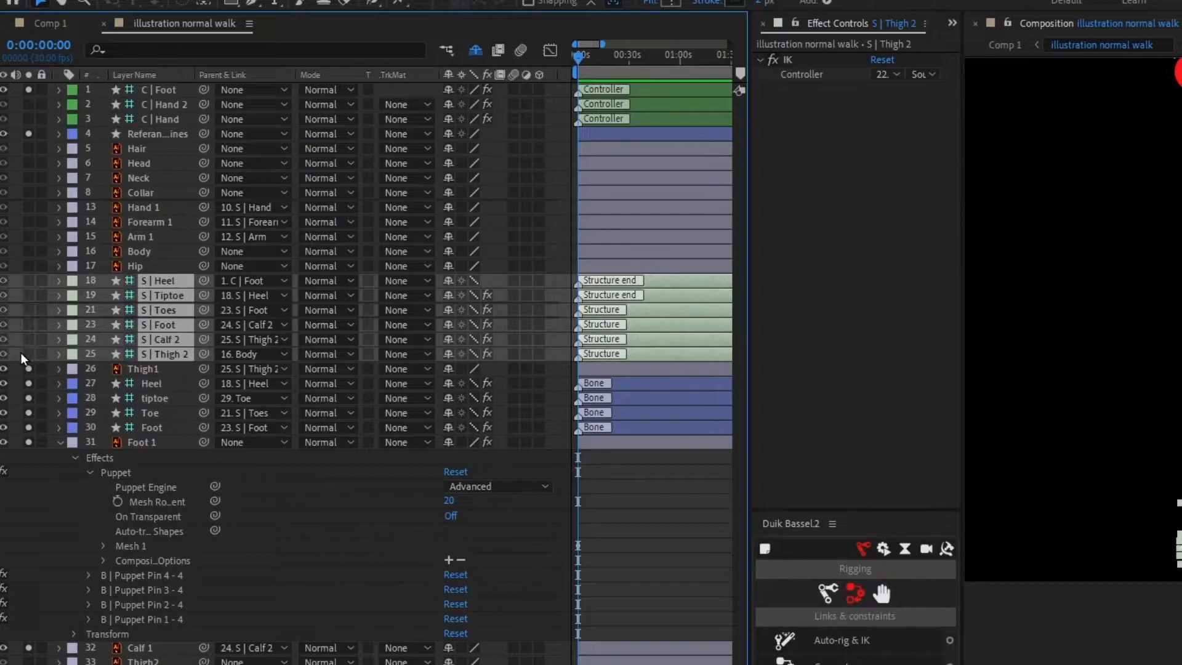
{"action": "left_click", "coordinate": [4, 355]}
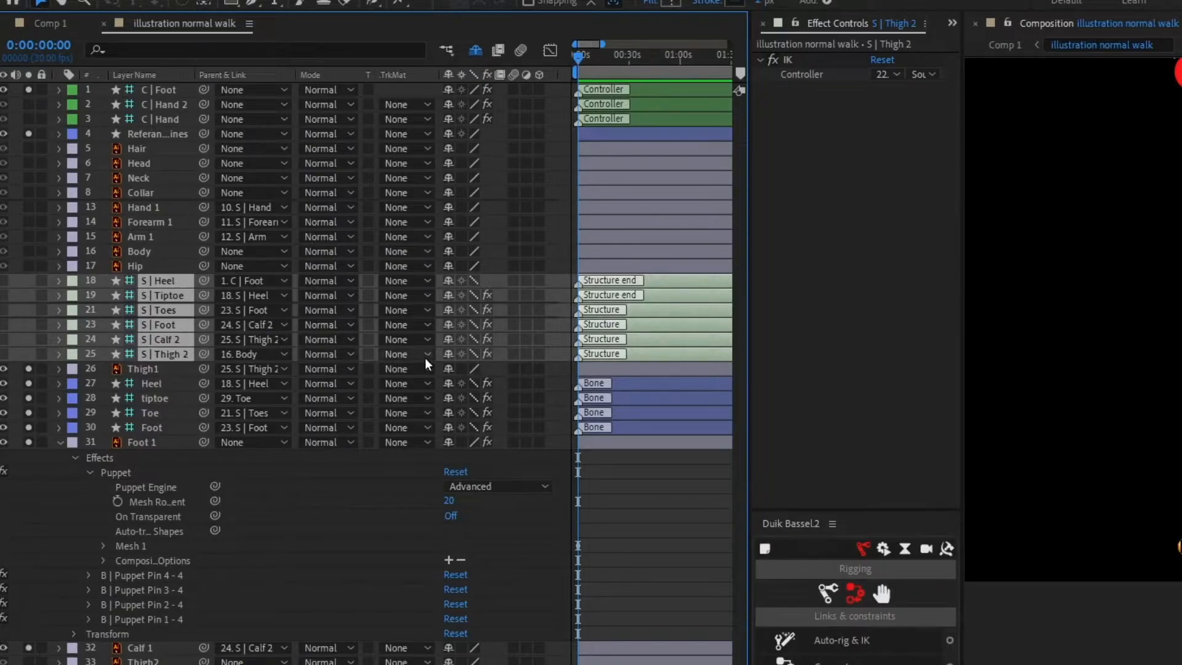
Mark the six leg structure layers as shy and turn off solo for the reference lines and C | Foot
{"action": "left_click", "coordinate": [447, 354]}
{"action": "left_click", "coordinate": [29, 135]}
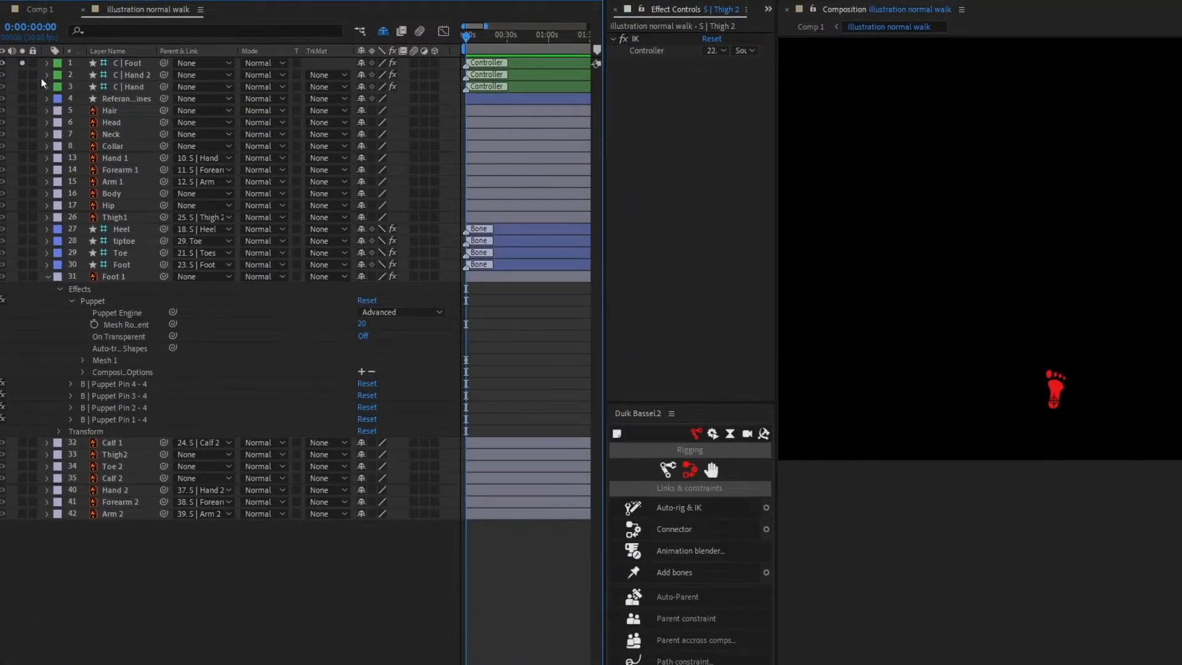
{"action": "left_click", "coordinate": [22, 63]}
{"action": "scroll", "coordinate": [1061, 402], "scroll_direction": "down", "scroll_amount": 1}
{"action": "scroll", "coordinate": [1065, 386], "scroll_direction": "up", "scroll_amount": 1}
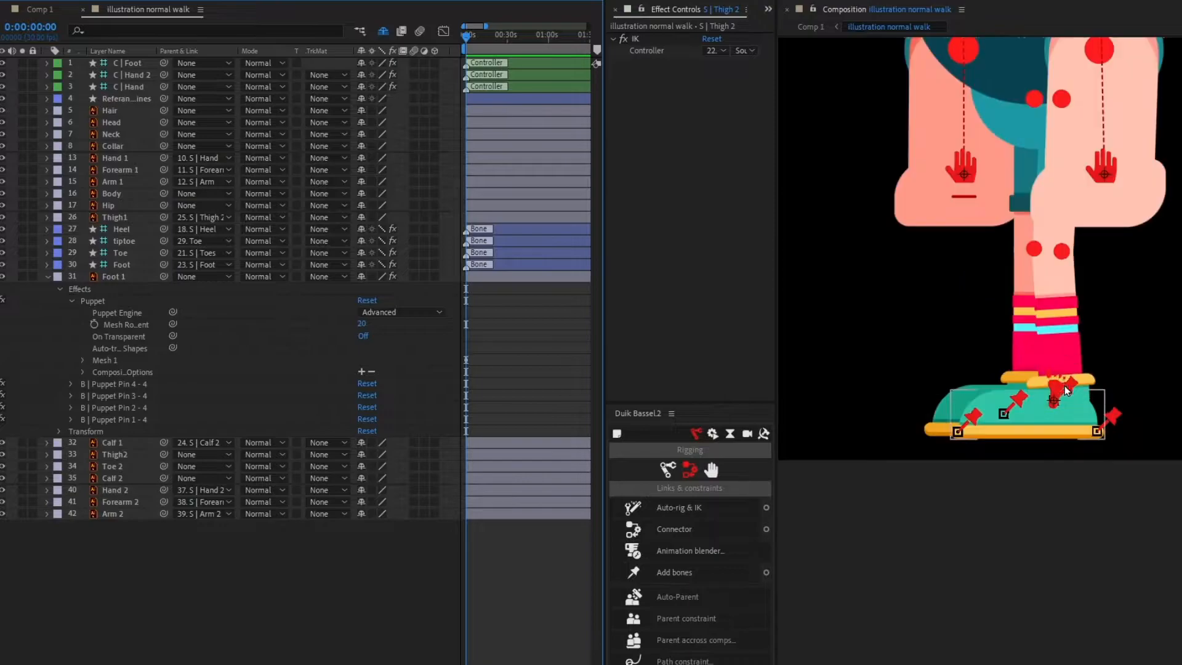
{"action": "scroll", "coordinate": [1066, 389], "scroll_direction": "up", "scroll_amount": 1}
Solo Thigh2, Toe 2 and Calf 2 together with the reference lines layer
{"action": "left_click", "coordinate": [114, 513]}
{"action": "left_click", "coordinate": [118, 455]}
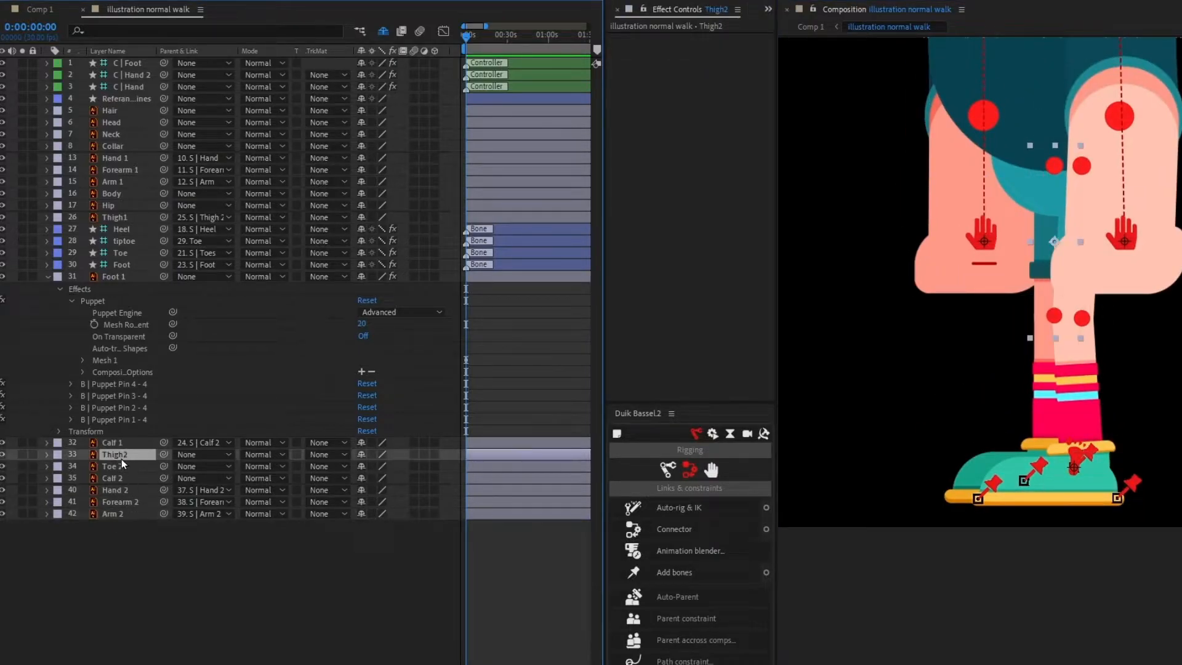
{"action": "left_click", "coordinate": [113, 478], "text": "shift"}
{"action": "left_click_drag", "start_coordinate": [22, 455], "coordinate": [22, 478]}
{"action": "left_click", "coordinate": [23, 99]}
Create a Duik Leg structure and align its thigh and calf joints with the second leg's reference circles
{"action": "left_click", "coordinate": [668, 469]}
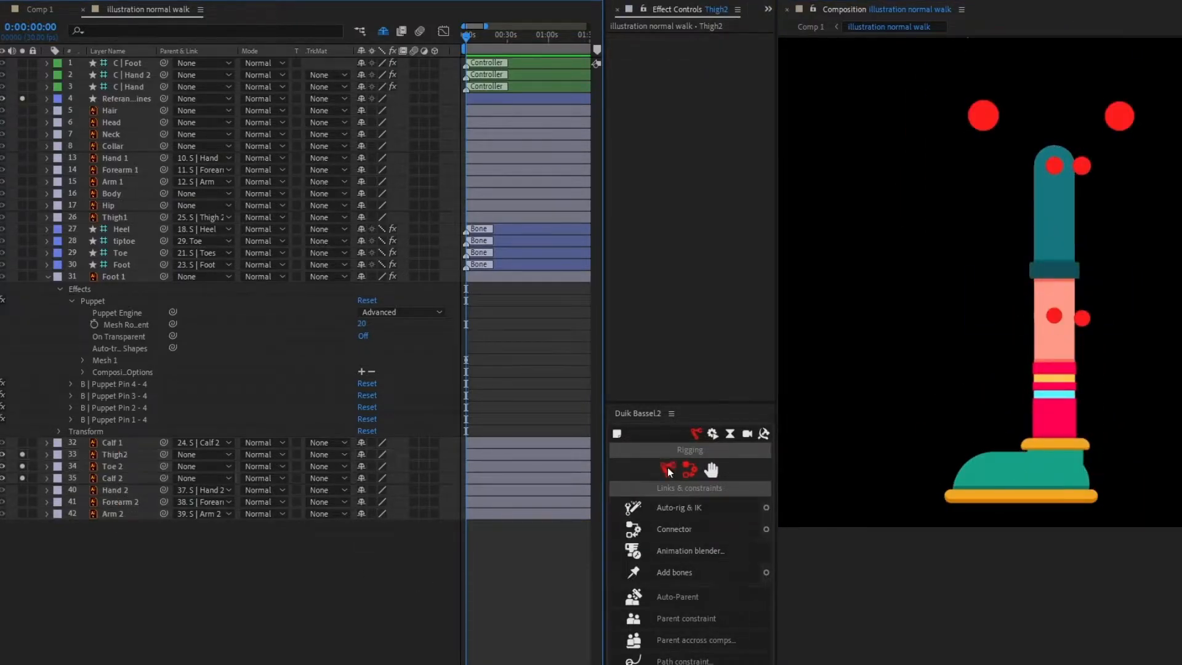
{"action": "left_click", "coordinate": [663, 551]}
{"action": "scroll", "coordinate": [997, 319], "scroll_direction": "up", "scroll_amount": 3}
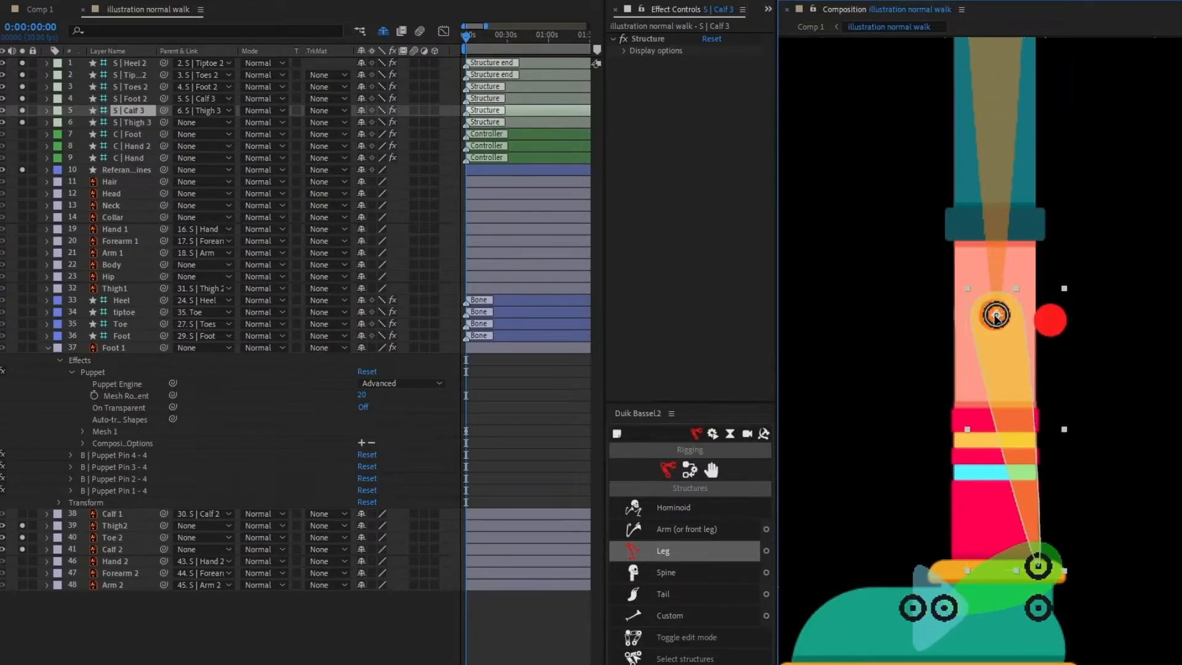
{"action": "left_click_drag", "start_coordinate": [971, 591], "coordinate": [945, 414]}
{"action": "left_click", "coordinate": [946, 413]}
Paste the Puppet effect with its four pins onto Toe 2 and add Duik bones to the pins
{"action": "left_click", "coordinate": [116, 538]}
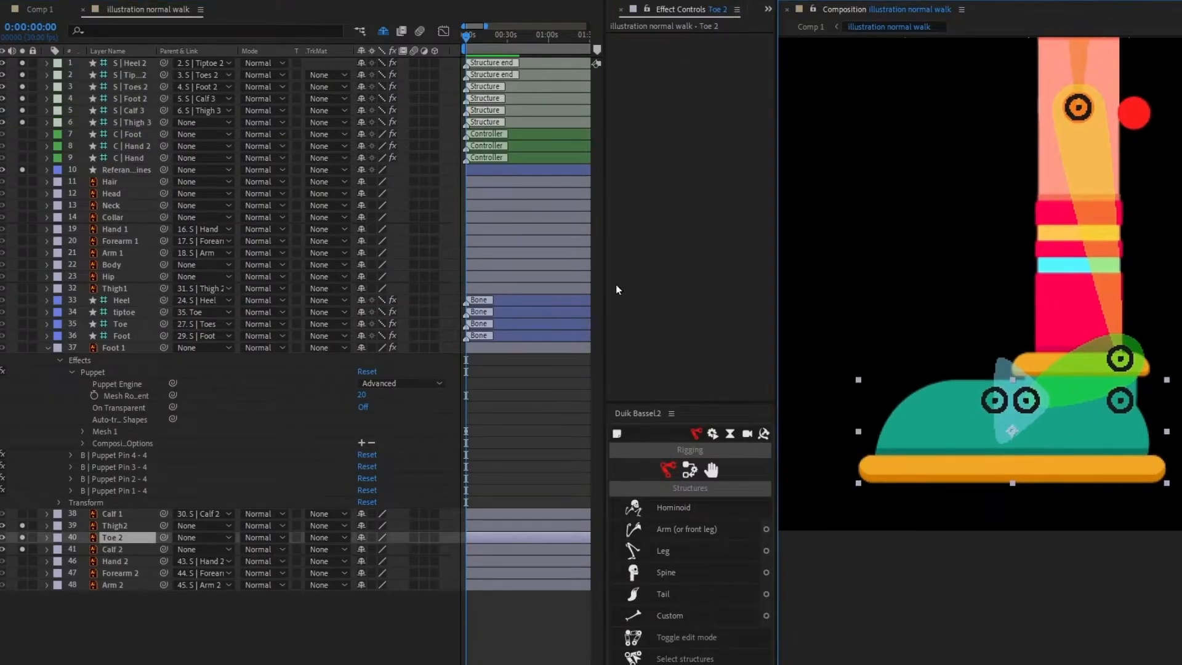
{"action": "key", "text": "ctrl+v"}
{"action": "left_click", "coordinate": [689, 470]}
{"action": "left_click", "coordinate": [674, 572]}
Rename Toe 2's two lowest bone layers as Foor and Toe
{"action": "key", "text": "Return"}
{"action": "type", "text": "Foo"}
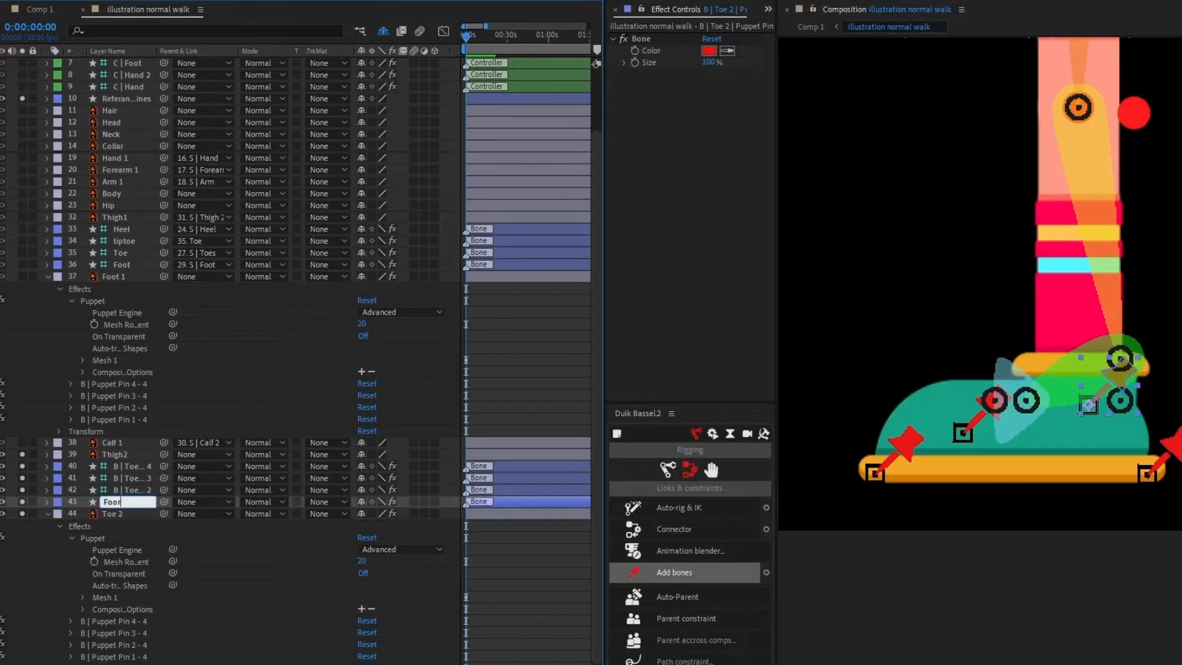
{"action": "type", "text": "r"}
{"action": "key", "text": "Return"}
{"action": "key", "text": "ctrl+Up"}
{"action": "key", "text": "Return"}
{"action": "type", "text": "Toe"}
{"action": "key", "text": "Return"}
Rename Toe 2's remaining two bone layers as tiptoe and heel
{"action": "key", "text": "ctrl+Up"}
{"action": "key", "text": "Return"}
{"action": "type", "text": "tip"}
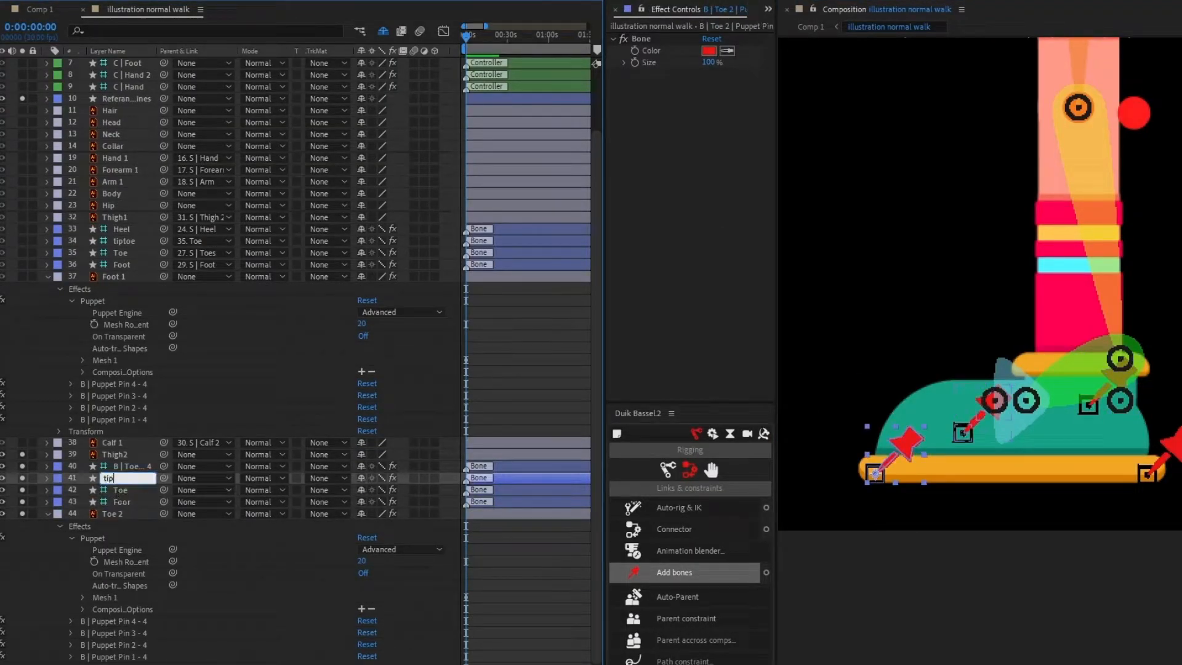
{"action": "type", "text": "toe"}
{"action": "key", "text": "Return"}
{"action": "key", "text": "ctrl+Up"}
{"action": "key", "text": "Return"}
{"action": "type", "text": "heel"}
{"action": "key", "text": "Return"}
Correct the name of the misspelt Foor bone layer to Foot
{"action": "left_click", "coordinate": [118, 502]}
{"action": "key", "text": "Return"}
{"action": "type", "text": "Foot"}
{"action": "key", "text": "Return"}
Move the six structure layers from S | Heel 2 to S | Thigh 3 directly above Thigh2 in the layer stack
{"action": "scroll", "coordinate": [61, 359], "scroll_direction": "up", "scroll_amount": 1}
{"action": "left_click", "coordinate": [22, 312]}
{"action": "left_click", "coordinate": [22, 477]}
{"action": "scroll", "coordinate": [98, 423], "scroll_direction": "up", "scroll_amount": 1}
{"action": "left_click", "coordinate": [131, 122]}
{"action": "left_click", "coordinate": [138, 65], "text": "shift"}
{"action": "left_click_drag", "start_coordinate": [138, 65], "coordinate": [199, 519]}
{"action": "left_click", "coordinate": [200, 519]}
Parent Thigh2 to S | Thigh 3 and Calf 2 to S | Calf 3
{"action": "left_click_drag", "start_coordinate": [163, 424], "coordinate": [129, 412]}
{"action": "left_click_drag", "start_coordinate": [163, 649], "coordinate": [134, 403]}
Align the foot, toes, tiptoe and heel joints of the second leg structure with the puppet pins on Toe 2
{"action": "left_click", "coordinate": [994, 400]}
{"action": "left_click", "coordinate": [1120, 361]}
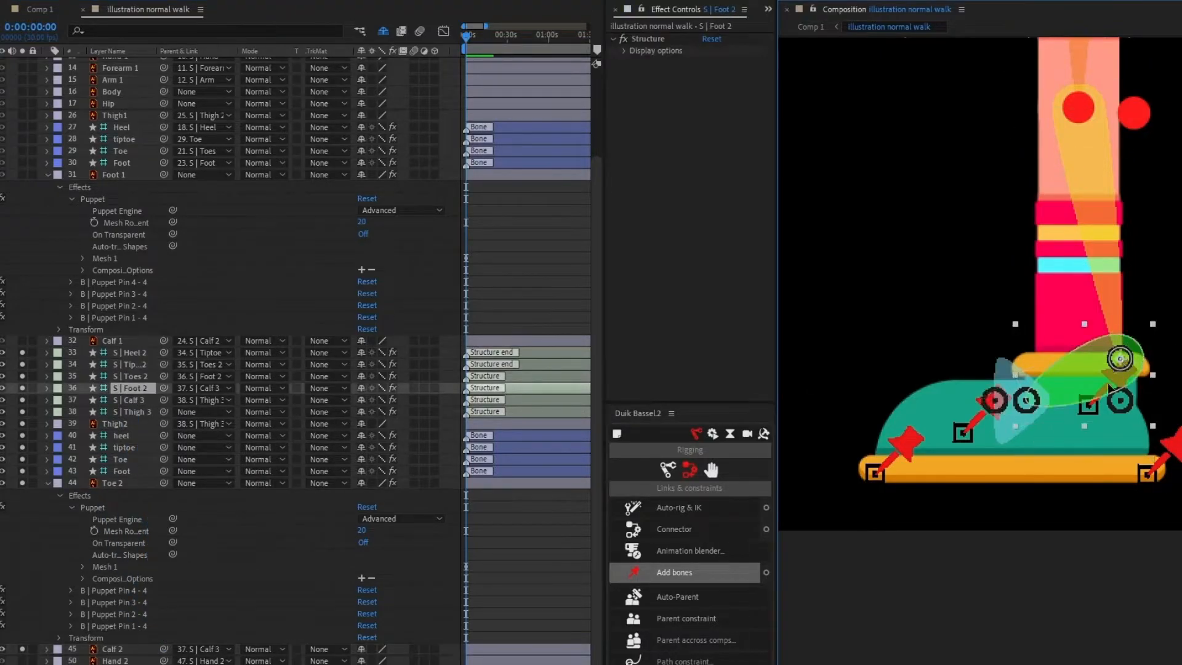
{"action": "left_click_drag", "start_coordinate": [1120, 361], "coordinate": [1088, 406]}
{"action": "left_click_drag", "start_coordinate": [996, 445], "coordinate": [963, 431]}
{"action": "left_click_drag", "start_coordinate": [966, 435], "coordinate": [883, 451]}
{"action": "left_click", "coordinate": [130, 363]}
{"action": "left_click_drag", "start_coordinate": [1010, 450], "coordinate": [1155, 449]}
{"action": "scroll", "coordinate": [1034, 436], "scroll_direction": "down", "scroll_amount": 1}
Collapse Toe 2 and parent its bones: Foot to S | Foot 2, Toe to S | Toes 2, tiptoe to Toe, and heel to S | Heel 2
{"action": "left_click", "coordinate": [129, 411]}
{"action": "left_click", "coordinate": [131, 352], "text": "shift"}
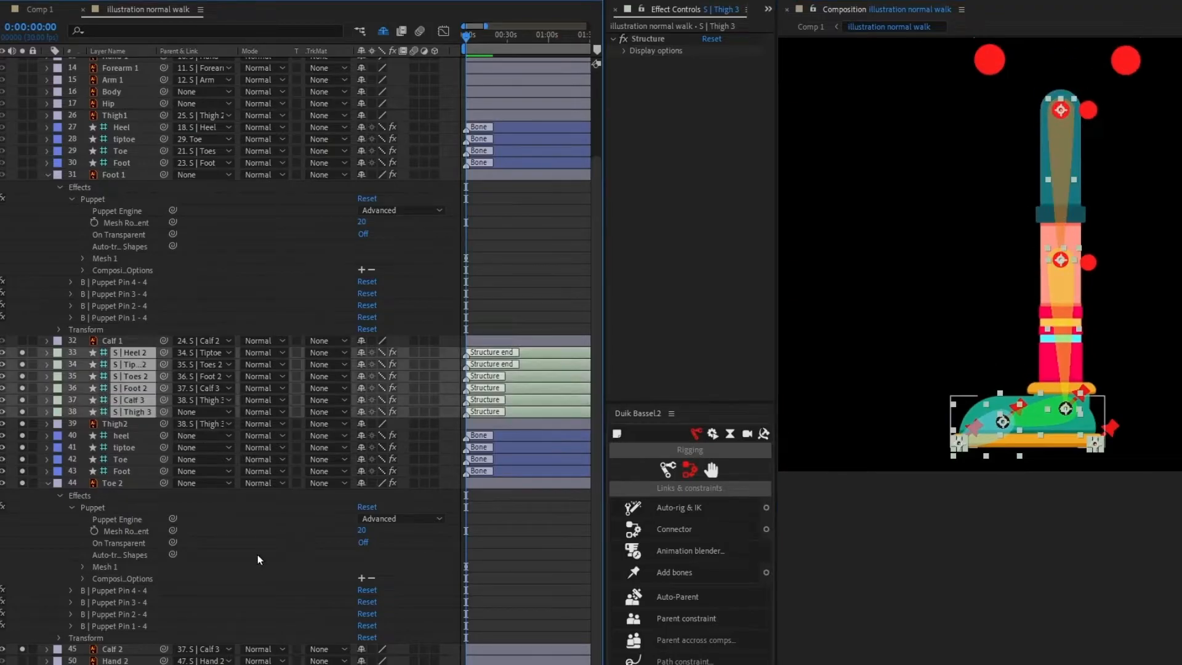
{"action": "left_click", "coordinate": [258, 555]}
{"action": "left_click", "coordinate": [48, 482]}
{"action": "left_click_drag", "start_coordinate": [163, 572], "coordinate": [132, 490]}
{"action": "left_click_drag", "start_coordinate": [163, 561], "coordinate": [138, 479]}
{"action": "left_click_drag", "start_coordinate": [163, 549], "coordinate": [132, 561]}
{"action": "left_click_drag", "start_coordinate": [163, 537], "coordinate": [132, 455]}
{"action": "left_click", "coordinate": [126, 595]}
{"action": "left_click", "coordinate": [123, 585]}
{"action": "left_click", "coordinate": [123, 572]}
Run Auto-rig & IK on the six structures from S | Thigh 3 to S | Heel 2
{"action": "left_click", "coordinate": [130, 513]}
{"action": "left_click", "coordinate": [131, 454], "text": "shift"}
{"action": "left_click", "coordinate": [703, 504]}
Test the second leg's bend by moving the C | Foot 2 controller, and undo the move
{"action": "left_click", "coordinate": [227, 431]}
{"action": "left_click_drag", "start_coordinate": [1054, 405], "coordinate": [1060, 388]}
{"action": "key", "text": "ctrl+z"}
Turn off solo for the second leg's layers, the reference lines and C | Foot 2
{"action": "left_click", "coordinate": [121, 527]}
{"action": "left_click_drag", "start_coordinate": [22, 466], "coordinate": [22, 608]}
{"action": "left_click", "coordinate": [22, 110]}
{"action": "left_click", "coordinate": [22, 64]}
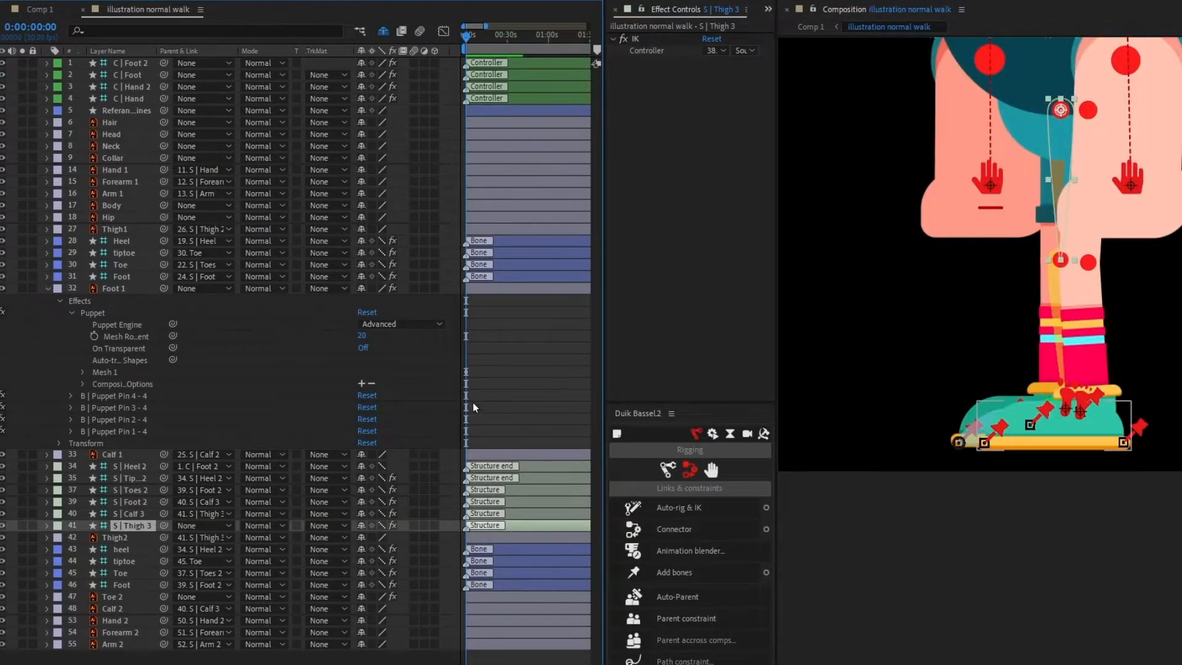
Parent S | Thigh 3 to Hip, and hide the second leg's six structure layers as shy
{"action": "left_click_drag", "start_coordinate": [163, 525], "coordinate": [122, 214]}
{"action": "left_click", "coordinate": [129, 466], "text": "shift"}
{"action": "left_click", "coordinate": [361, 525]}
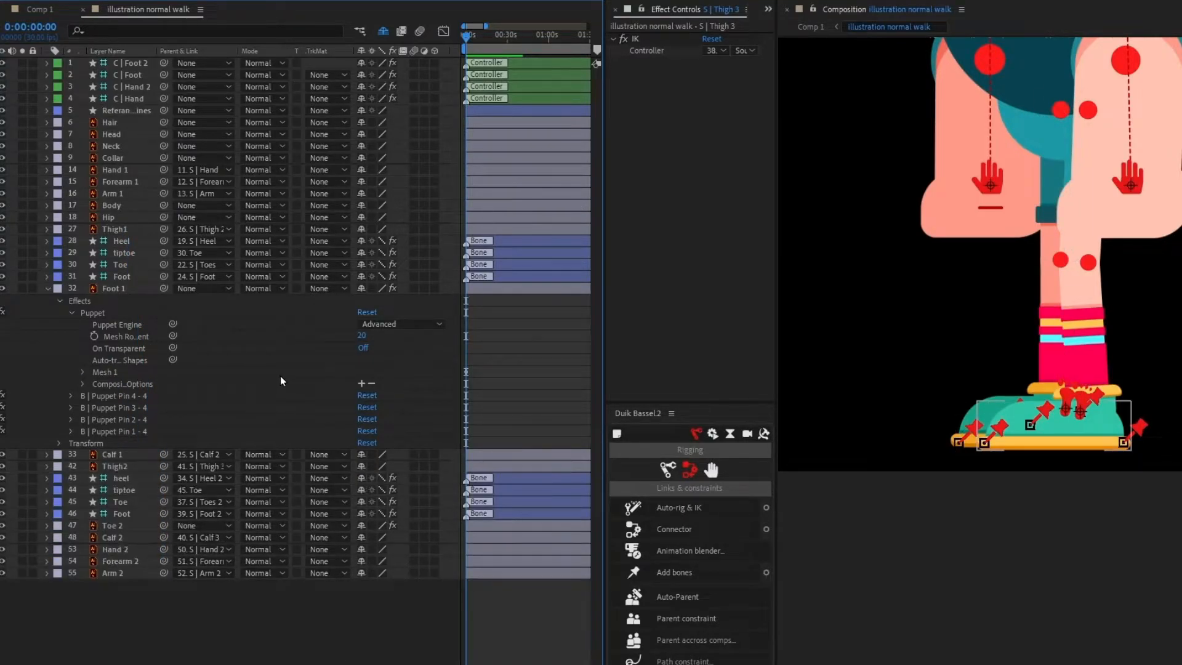
Turn off visibility for both feet's eight puppet bone layers and mark them as shy
{"action": "left_click", "coordinate": [150, 634]}
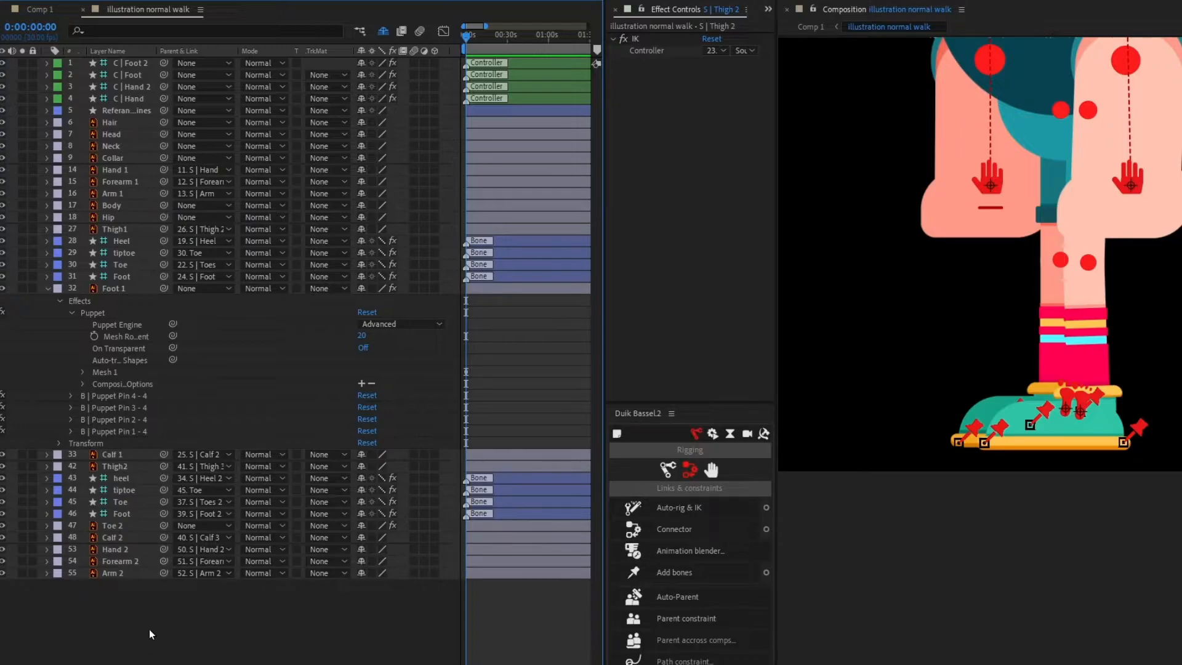
{"action": "left_click", "coordinate": [132, 515]}
{"action": "left_click", "coordinate": [136, 478], "text": "shift"}
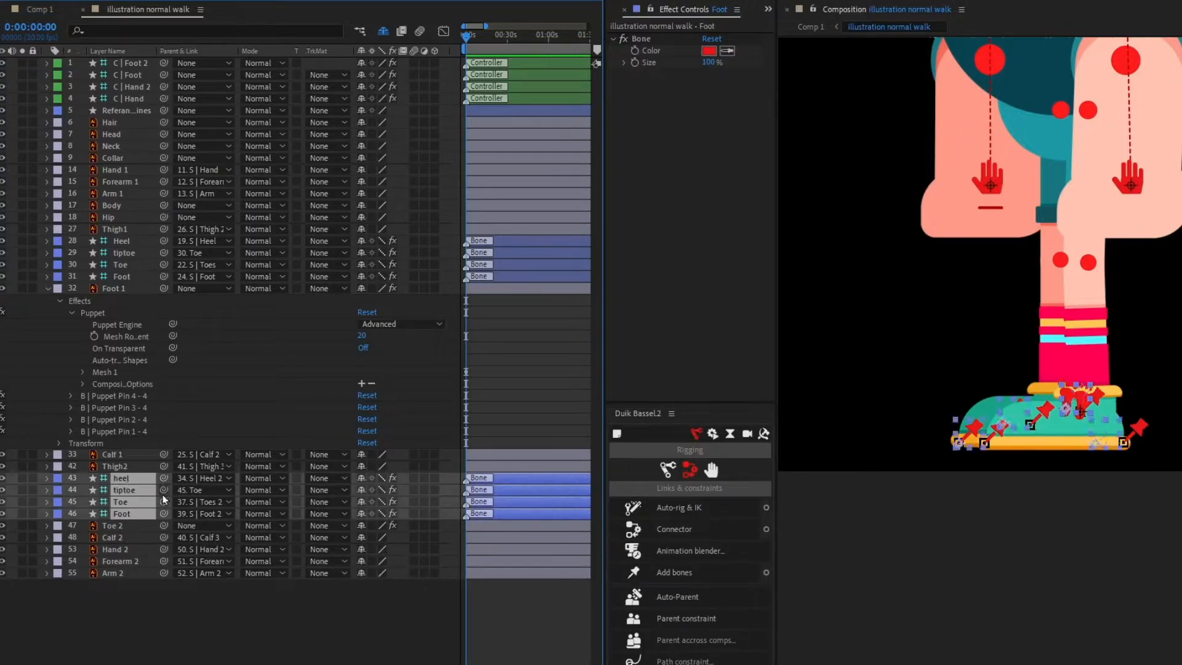
{"action": "left_click", "coordinate": [126, 277], "text": "ctrl"}
{"action": "left_click", "coordinate": [127, 264], "text": "ctrl"}
{"action": "left_click", "coordinate": [130, 254], "text": "ctrl"}
{"action": "left_click", "coordinate": [126, 241], "text": "ctrl"}
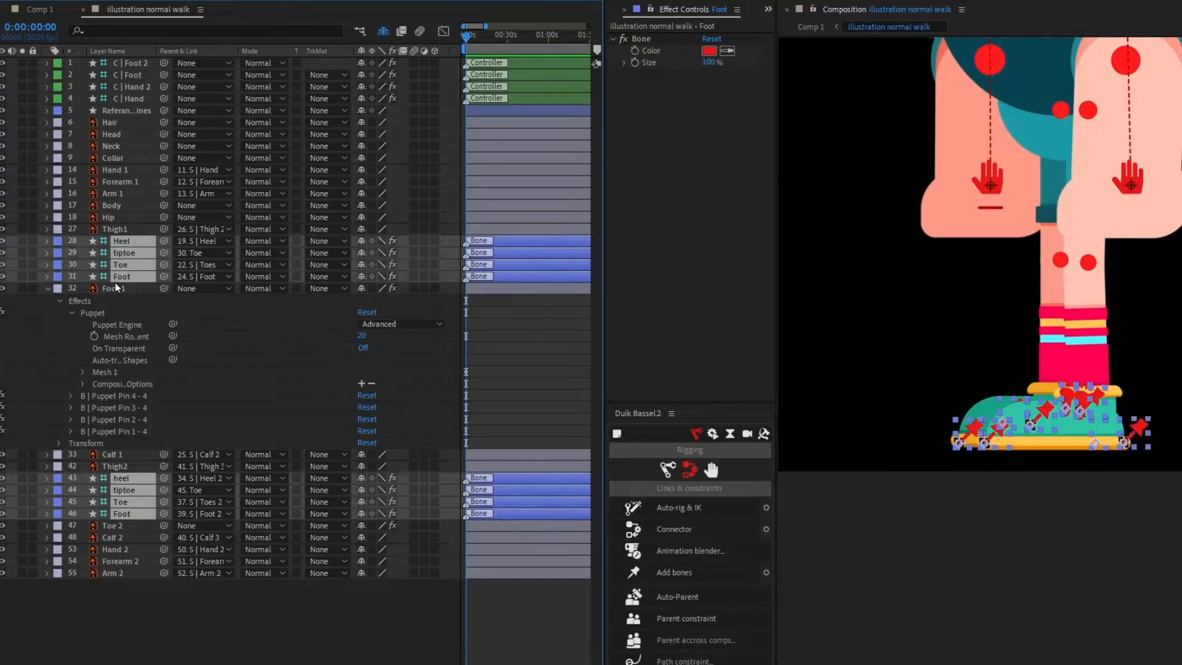
{"action": "left_click", "coordinate": [3, 277]}
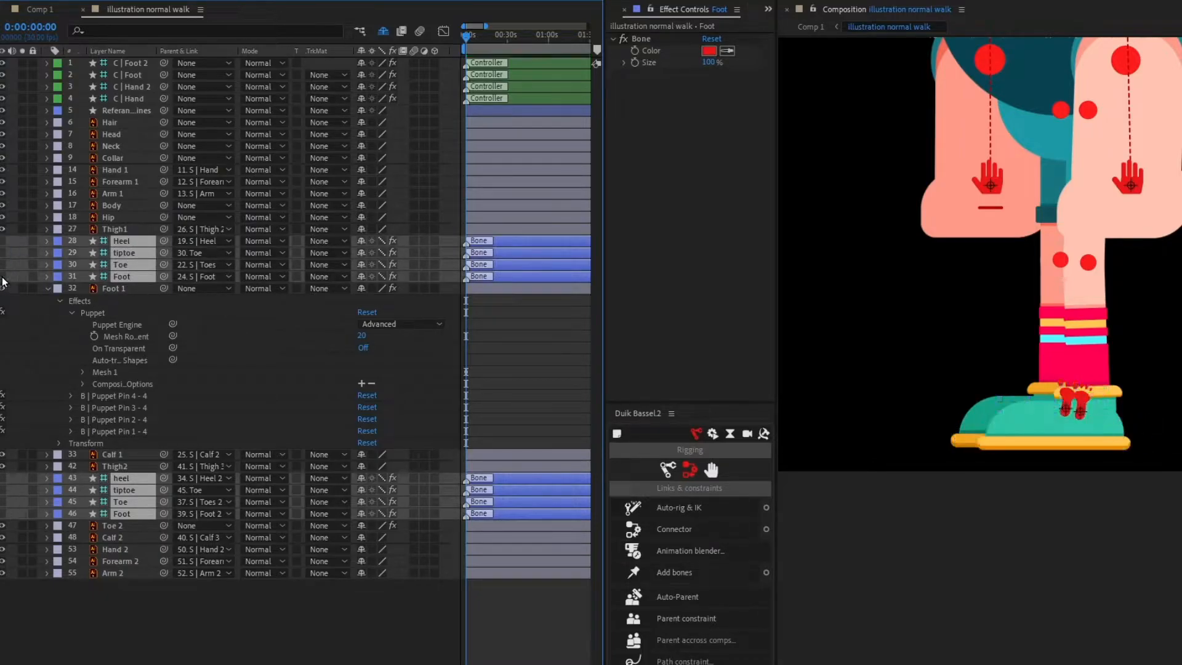
{"action": "left_click", "coordinate": [363, 276]}
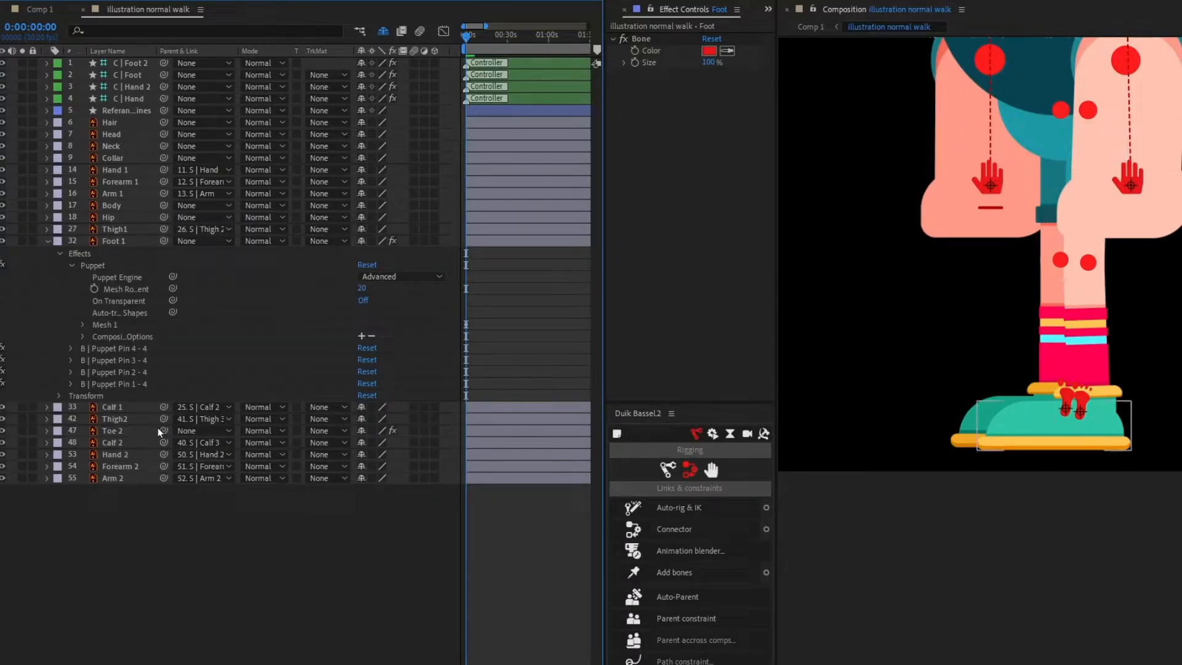
Move Body's anchor point down to the thigh joint circle at the waist and parent Body to Hip
{"action": "left_click", "coordinate": [120, 206]}
{"action": "left_click_drag", "start_coordinate": [1006, 165], "coordinate": [982, 387]}
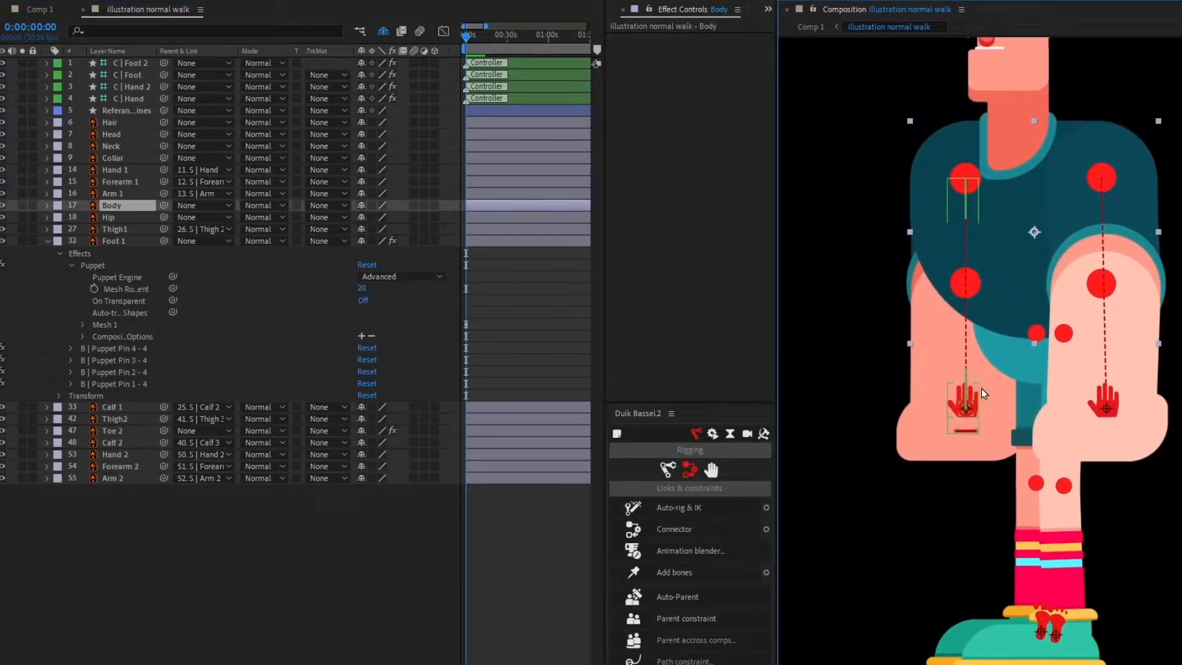
{"action": "key", "text": "y"}
{"action": "left_click_drag", "start_coordinate": [1034, 234], "coordinate": [1039, 336]}
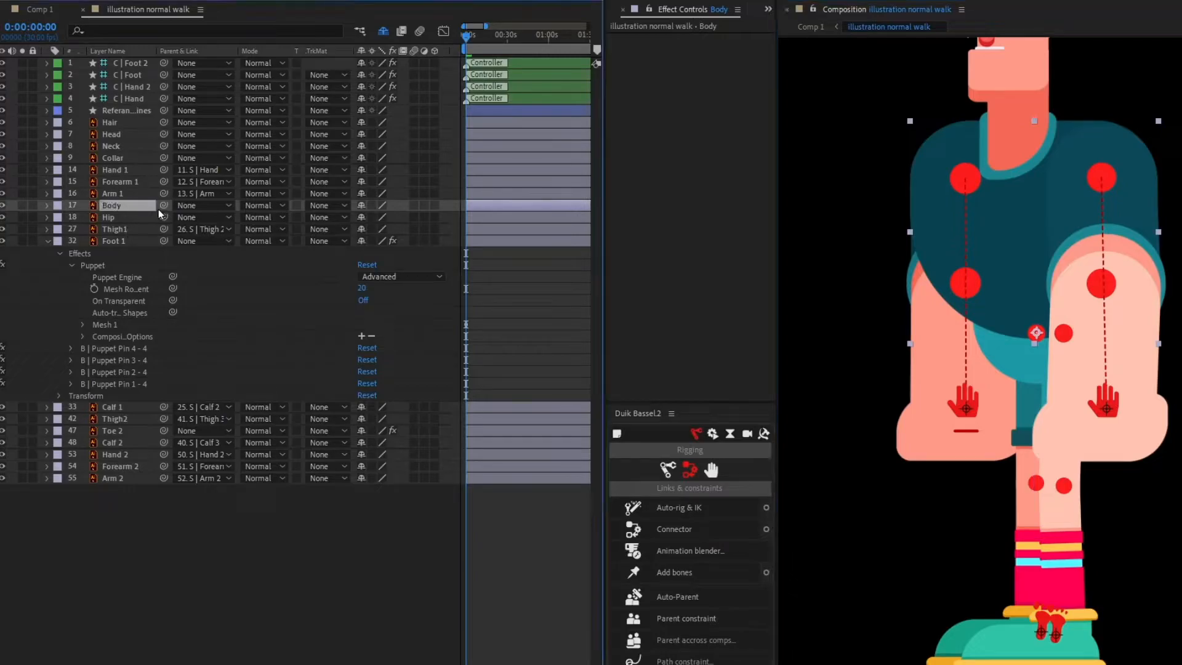
{"action": "left_click_drag", "start_coordinate": [164, 205], "coordinate": [125, 222]}
Move Hip's anchor point down near the lower edge of the hip shape
{"action": "left_click", "coordinate": [126, 223]}
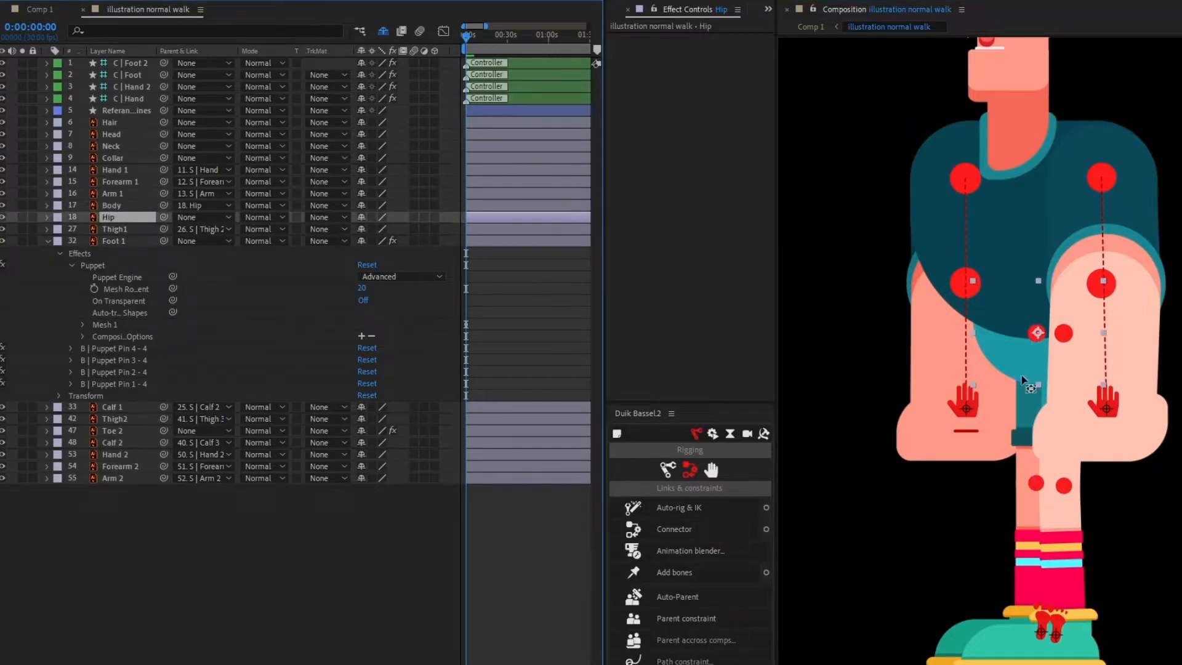
{"action": "left_click_drag", "start_coordinate": [1047, 344], "coordinate": [1045, 372]}
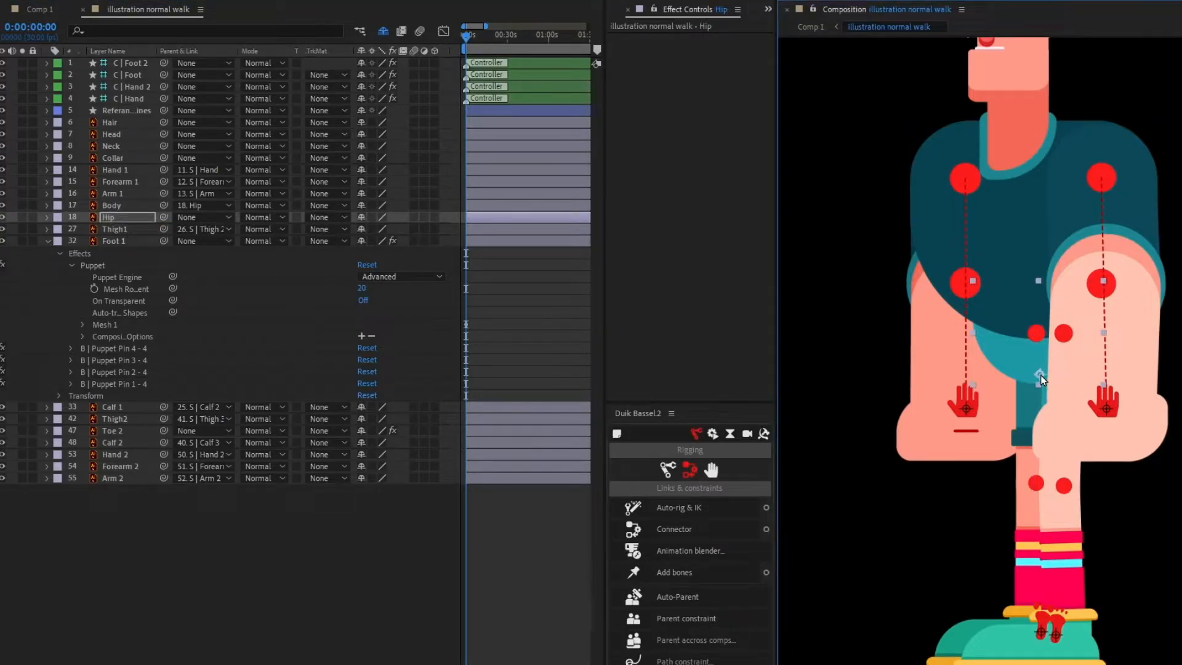
{"action": "left_click_drag", "start_coordinate": [1051, 292], "coordinate": [1045, 348]}
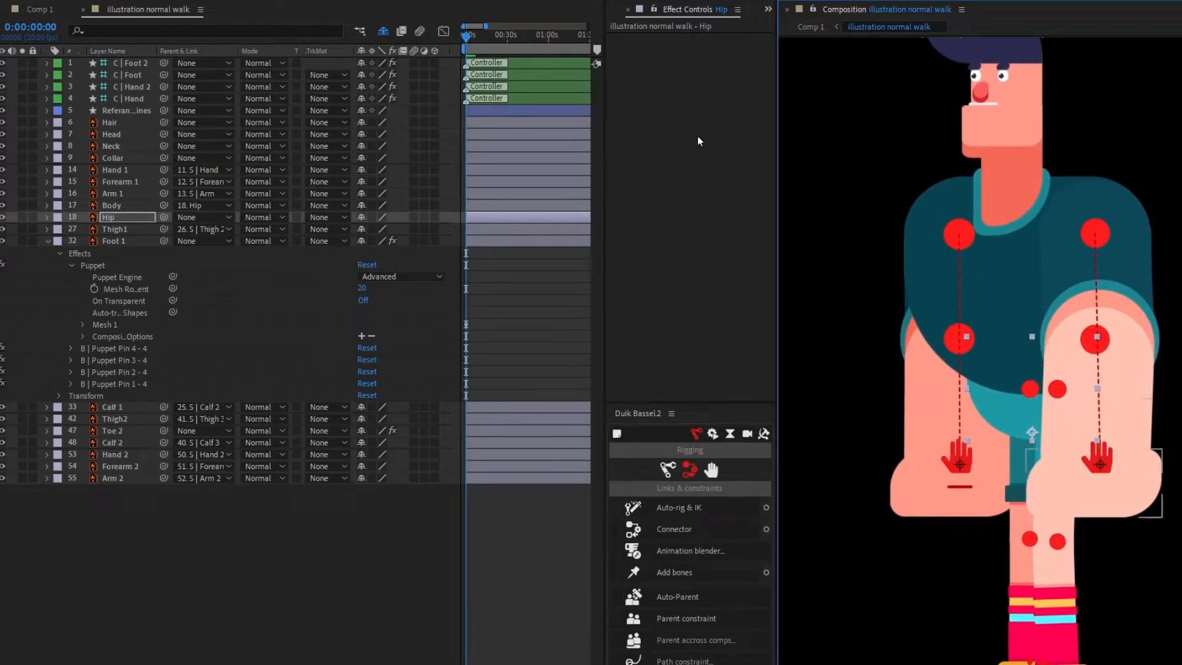
Pre-compose the Hair and Head layers into a new composition named Head
{"action": "left_click", "coordinate": [121, 123]}
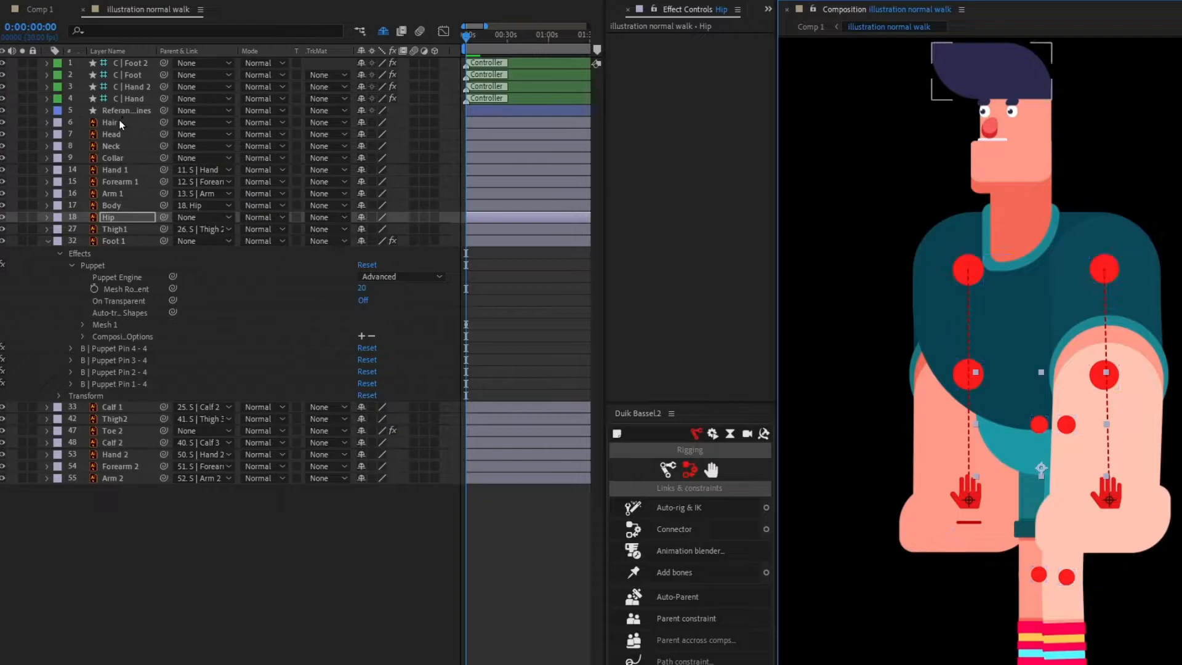
{"action": "left_click", "coordinate": [126, 136], "text": "shift"}
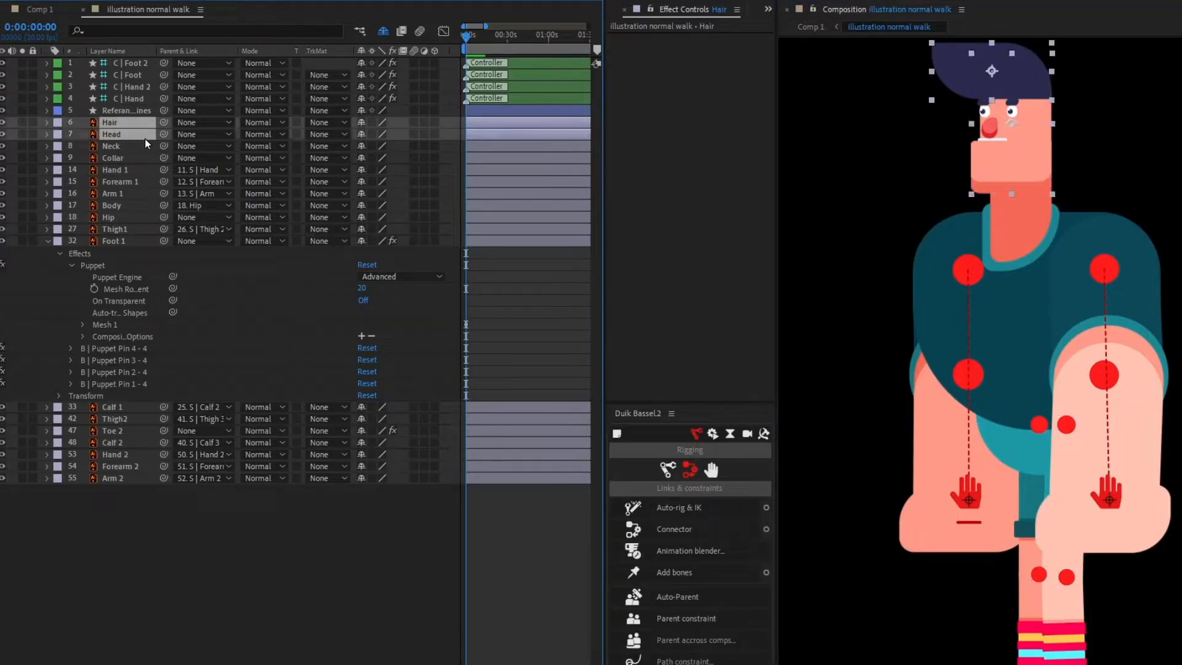
{"action": "right_click", "coordinate": [121, 144]}
{"action": "left_click", "coordinate": [206, 468]}
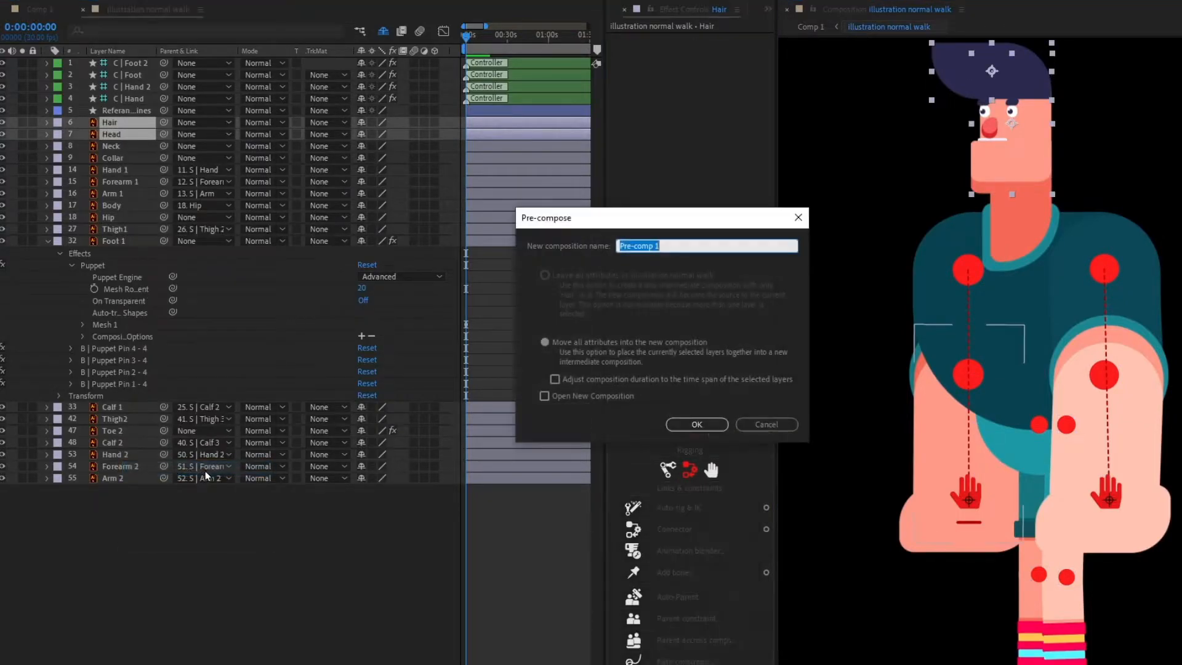
{"action": "type", "text": "Head"}
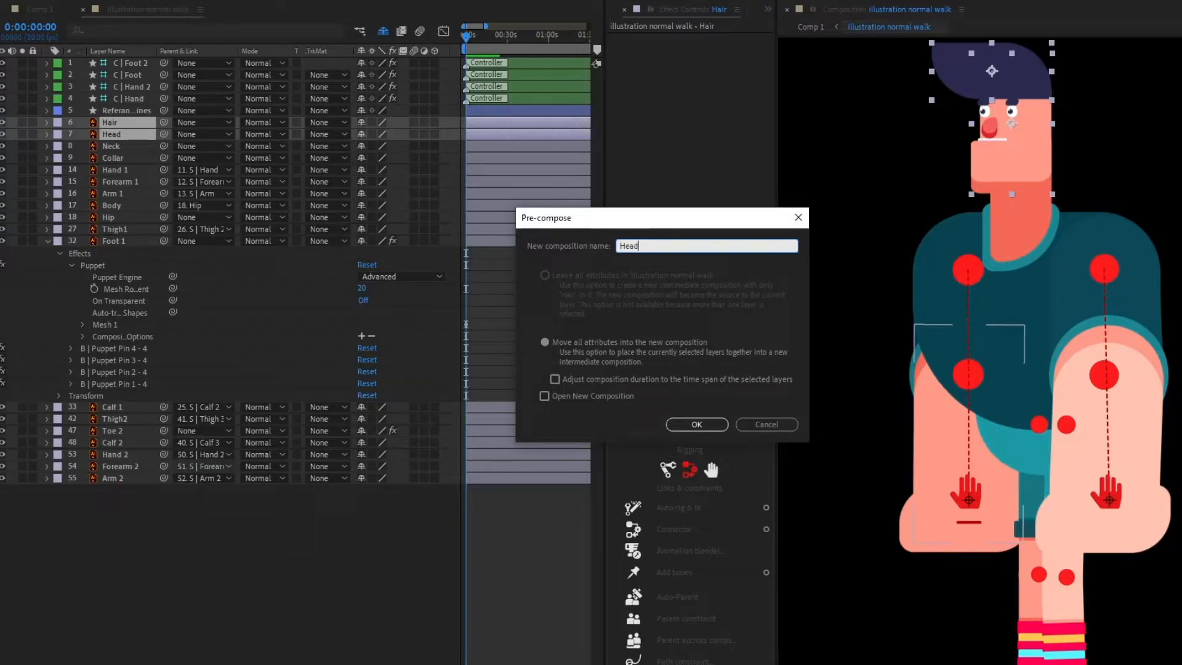
{"action": "key", "text": "Return"}
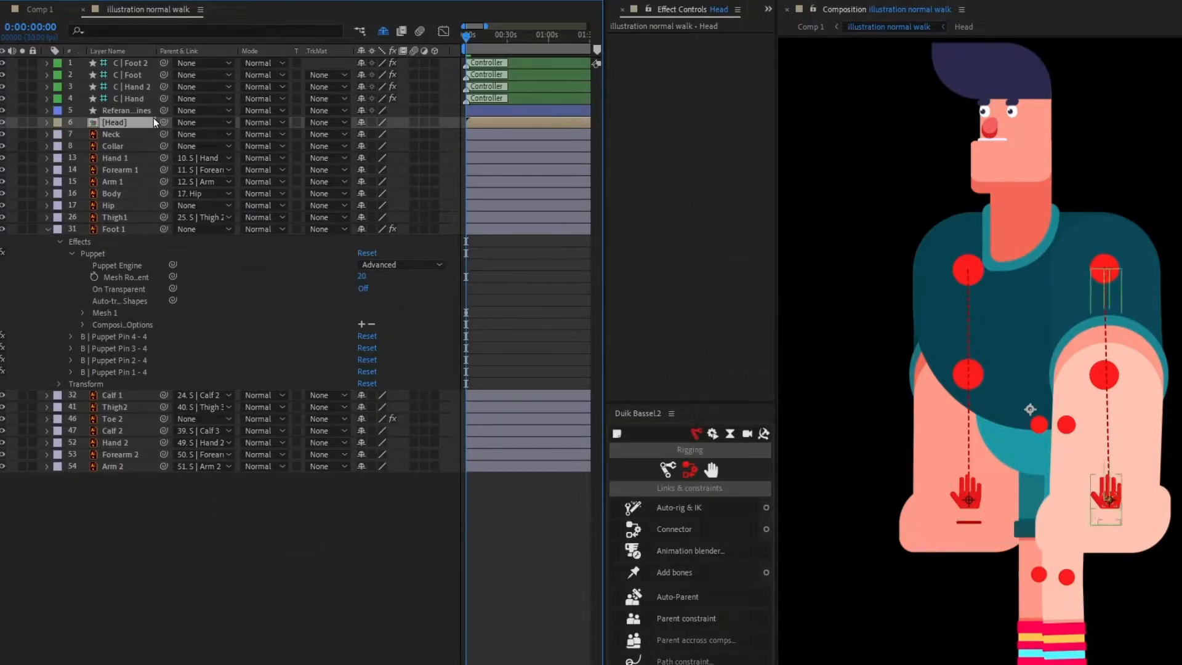
Move Neck's anchor point to the base of the neck and parent Collar to Neck
{"action": "left_click", "coordinate": [123, 137]}
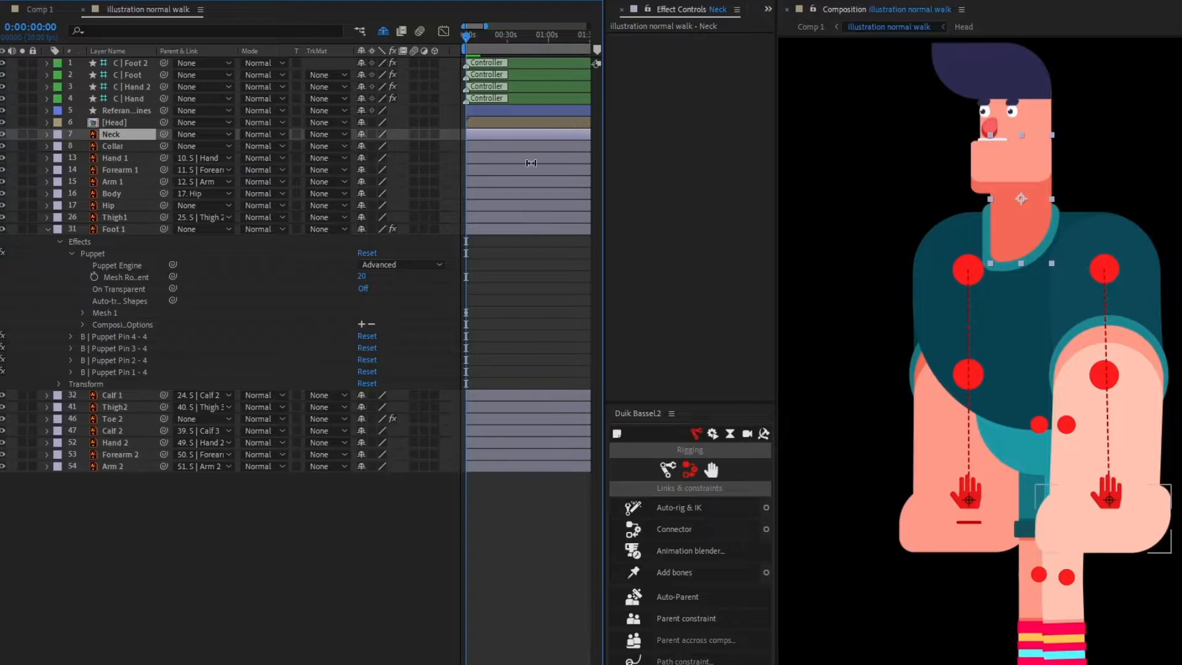
{"action": "left_click_drag", "start_coordinate": [1017, 202], "coordinate": [1006, 236]}
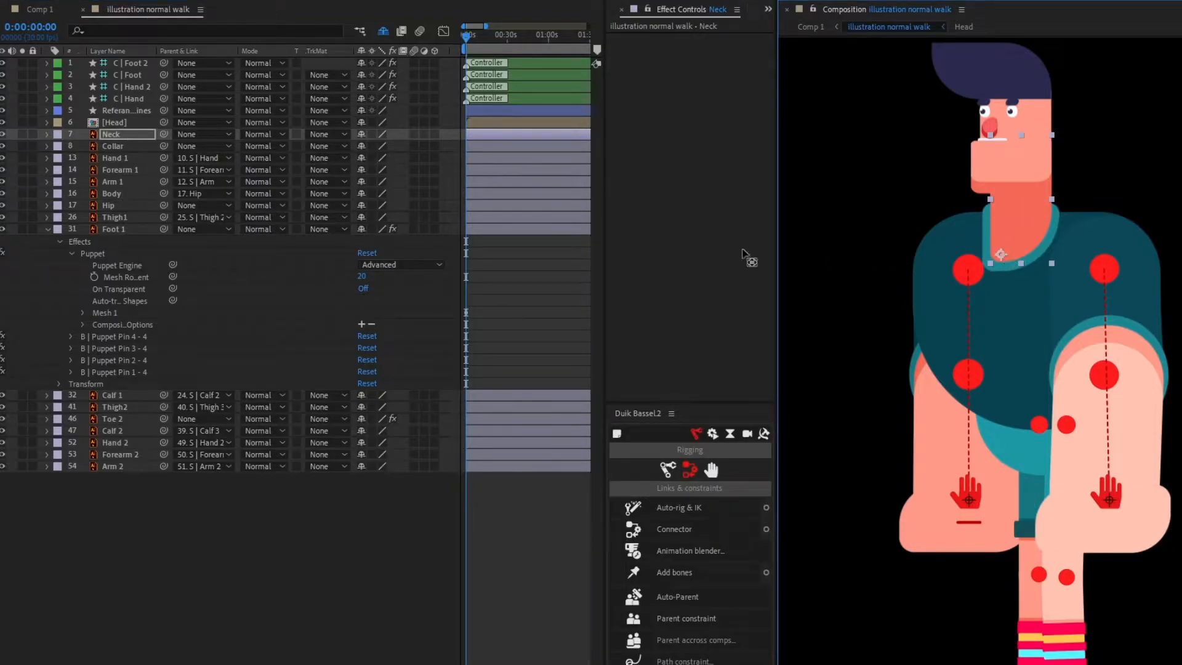
{"action": "left_click", "coordinate": [145, 149]}
{"action": "left_click_drag", "start_coordinate": [163, 148], "coordinate": [130, 140]}
Mark Hand 1, Forearm 1 and Arm 1 as shy to remove them from the layer list
{"action": "left_click", "coordinate": [127, 159]}
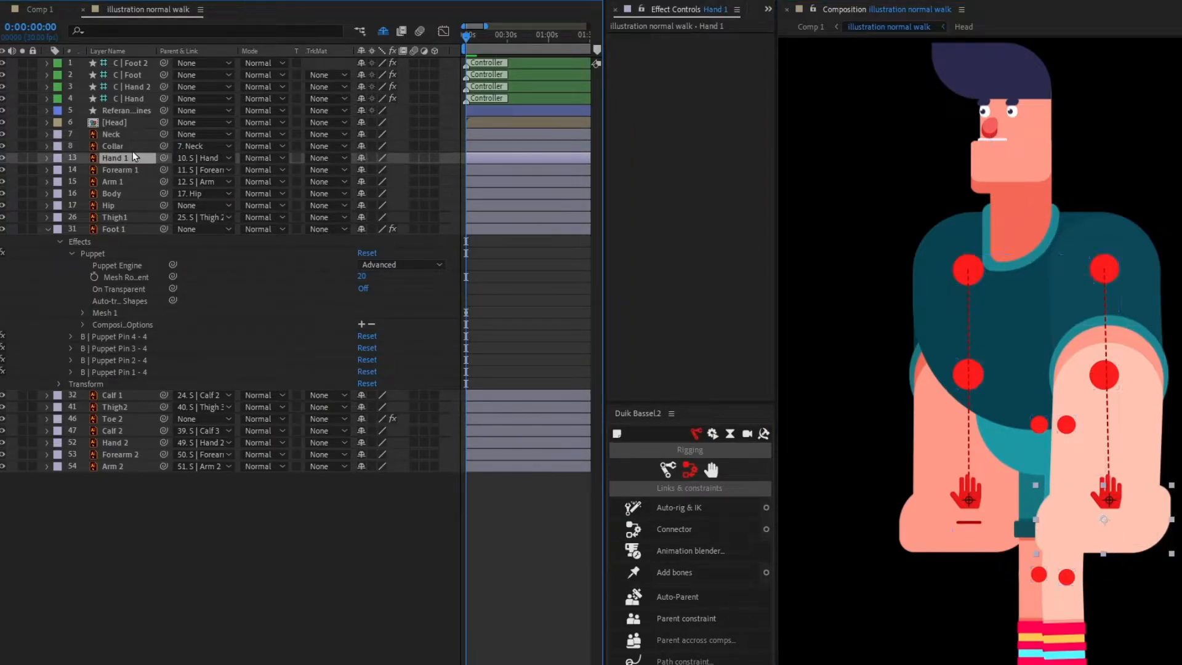
{"action": "left_click", "coordinate": [125, 183], "text": "shift"}
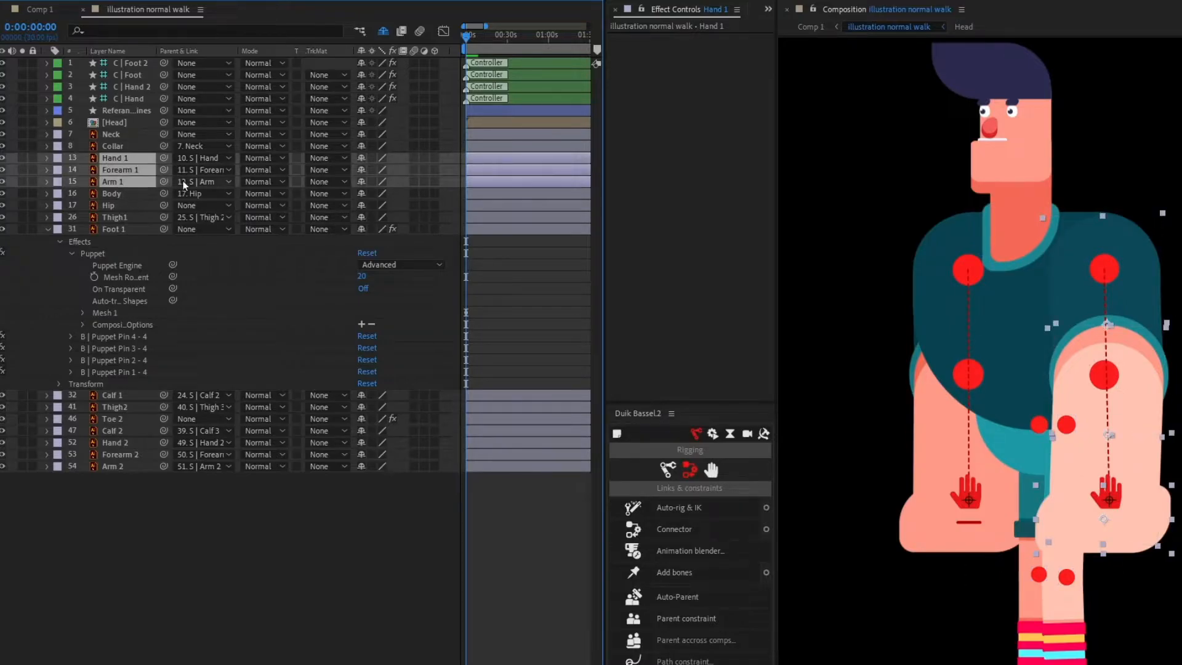
{"action": "left_click", "coordinate": [361, 181]}
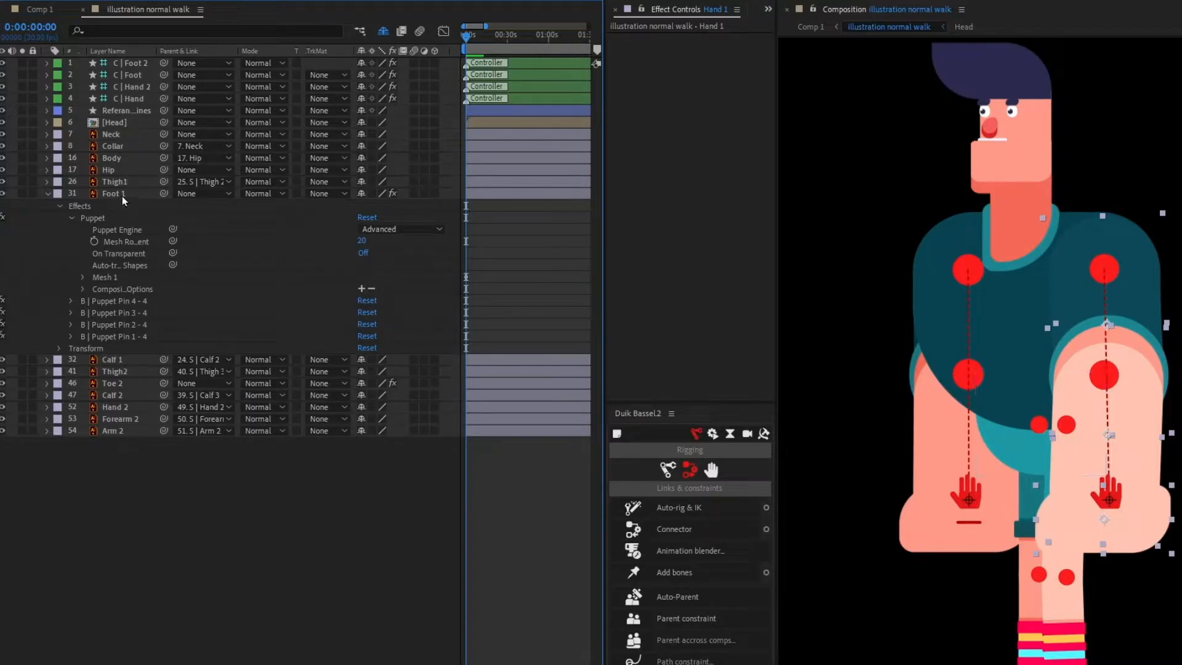
Mark Thigh1, Foot 1, Calf 1, Thigh2, Toe 2, Calf 2, Hand 2, Forearm 2, Arm 2 and Collar as shy
{"action": "left_click", "coordinate": [124, 184]}
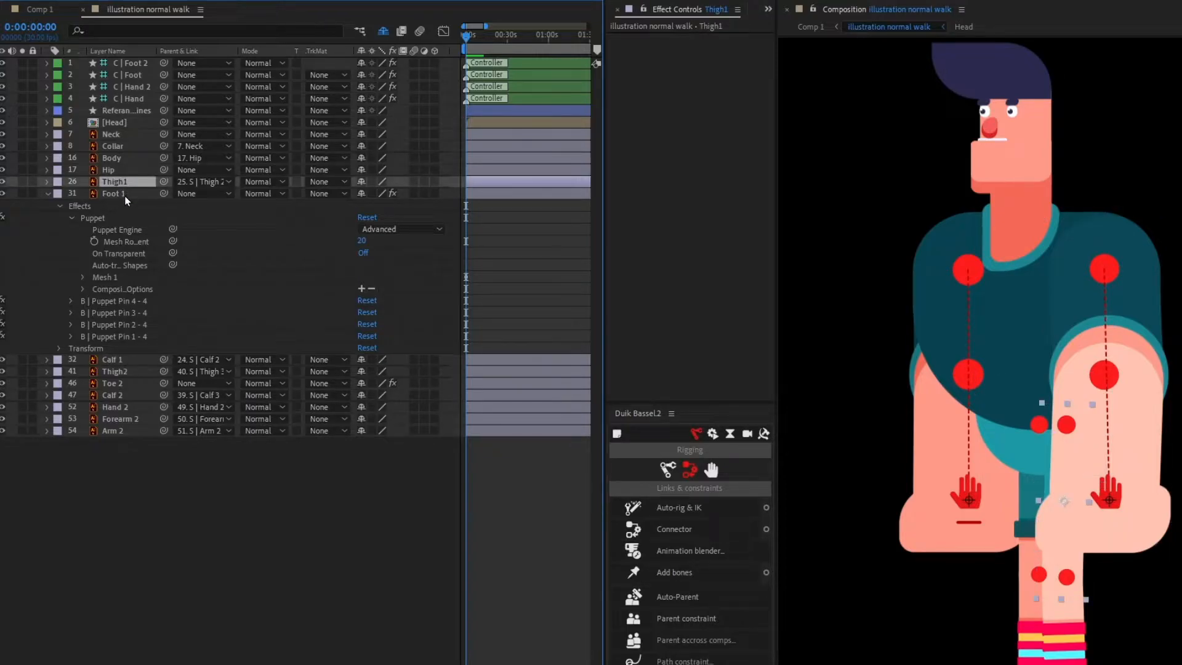
{"action": "left_click", "coordinate": [125, 195], "text": "ctrl"}
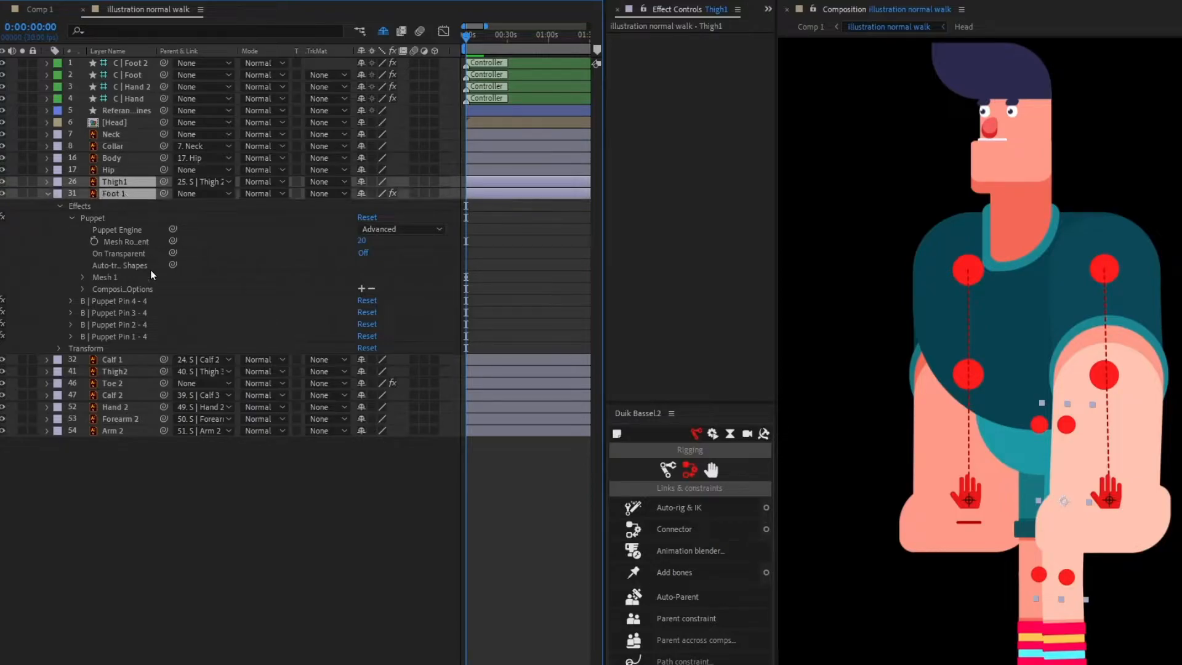
{"action": "left_click", "coordinate": [130, 361], "text": "ctrl"}
{"action": "left_click", "coordinate": [126, 372], "text": "ctrl"}
{"action": "left_click", "coordinate": [125, 384], "text": "ctrl"}
{"action": "left_click", "coordinate": [123, 396], "text": "ctrl"}
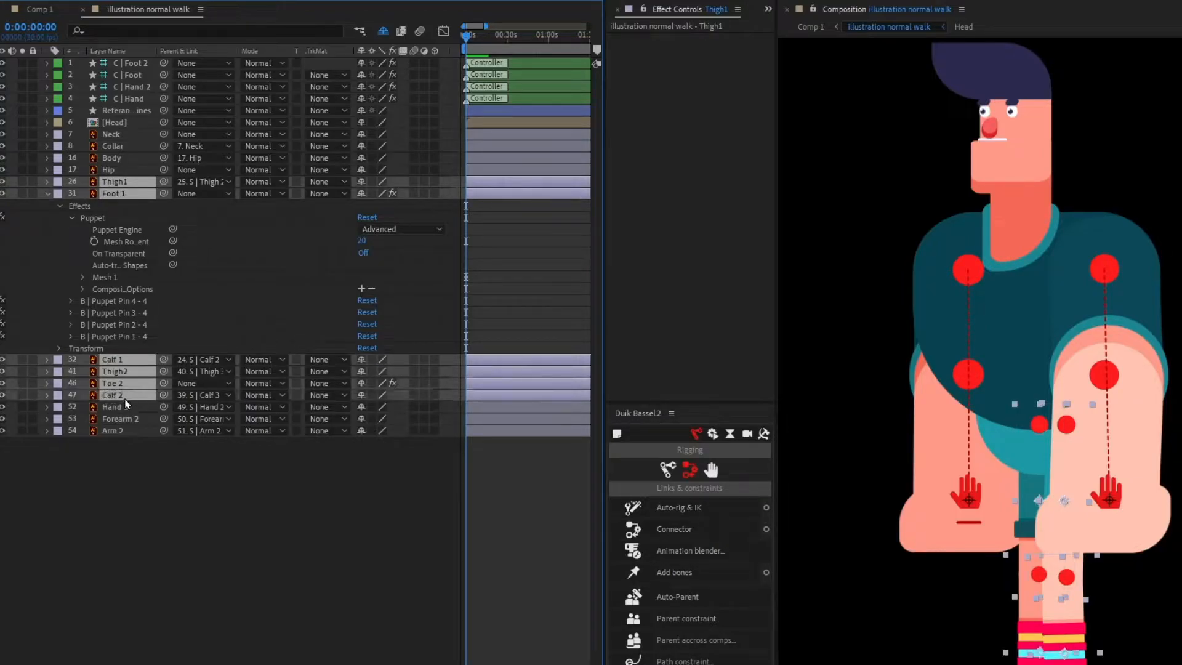
{"action": "left_click", "coordinate": [120, 408], "text": "ctrl"}
{"action": "left_click", "coordinate": [126, 420], "text": "ctrl"}
{"action": "left_click", "coordinate": [131, 432], "text": "ctrl"}
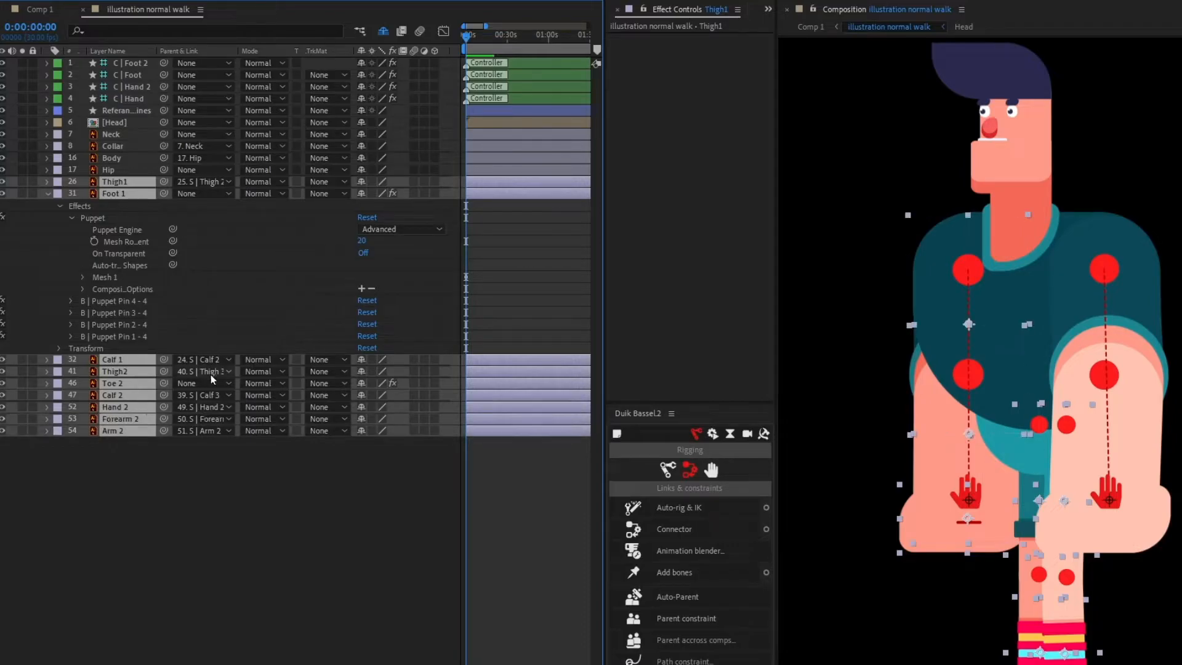
{"action": "left_click", "coordinate": [362, 182]}
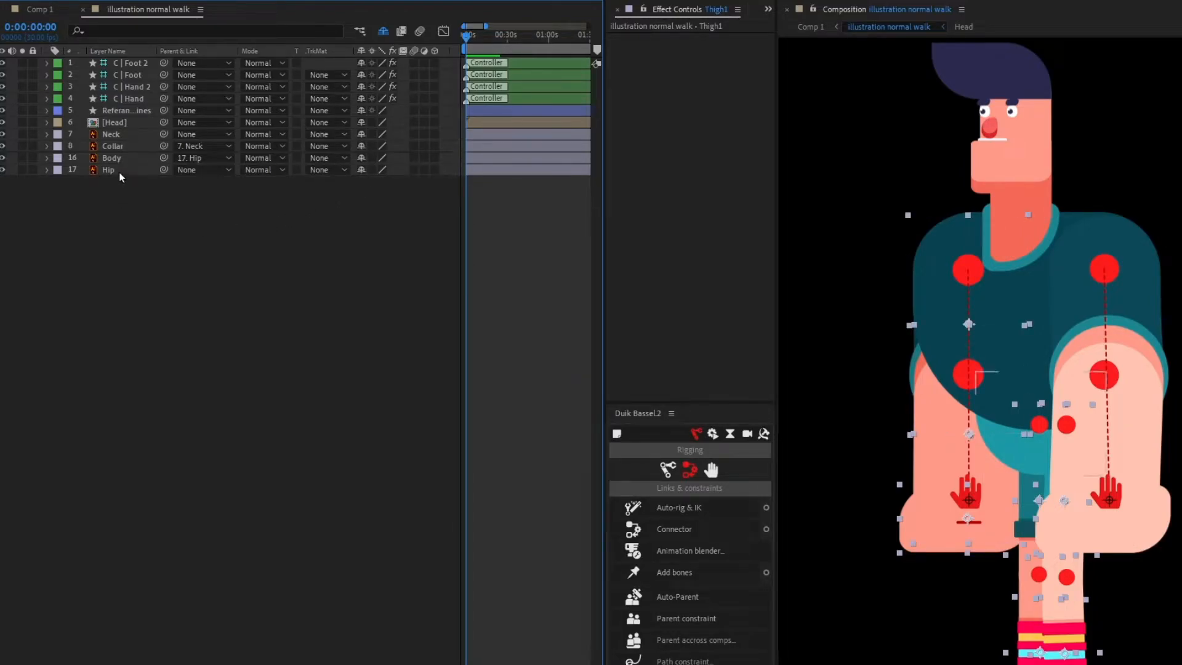
{"action": "left_click", "coordinate": [135, 147]}
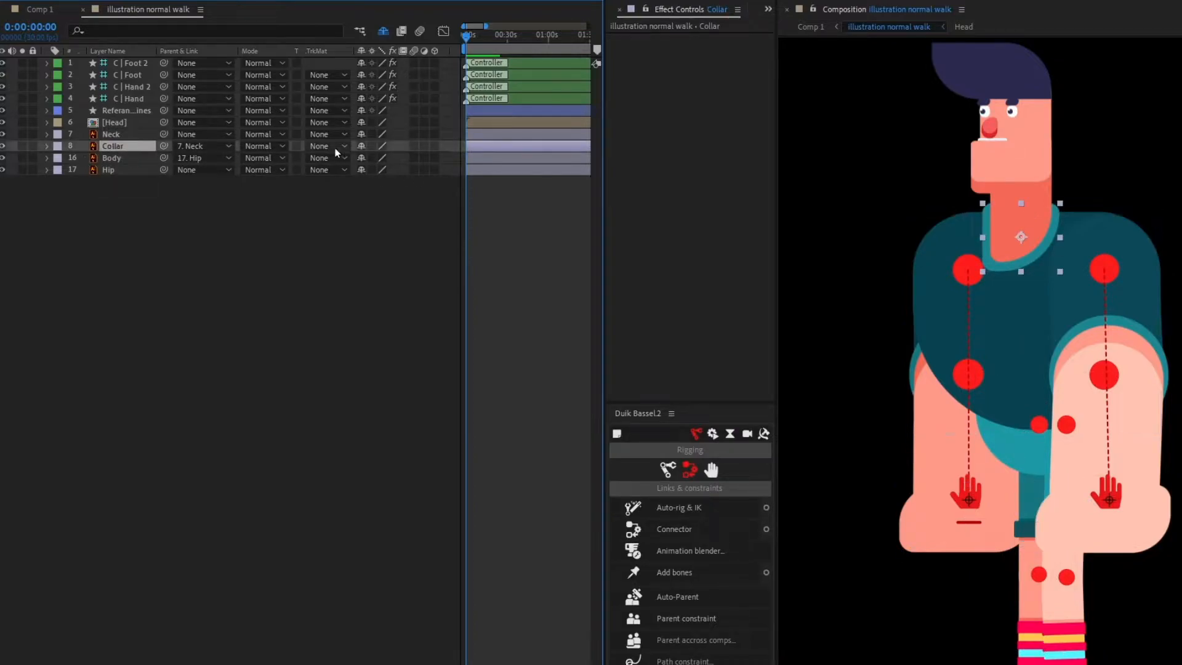
{"action": "left_click", "coordinate": [360, 146]}
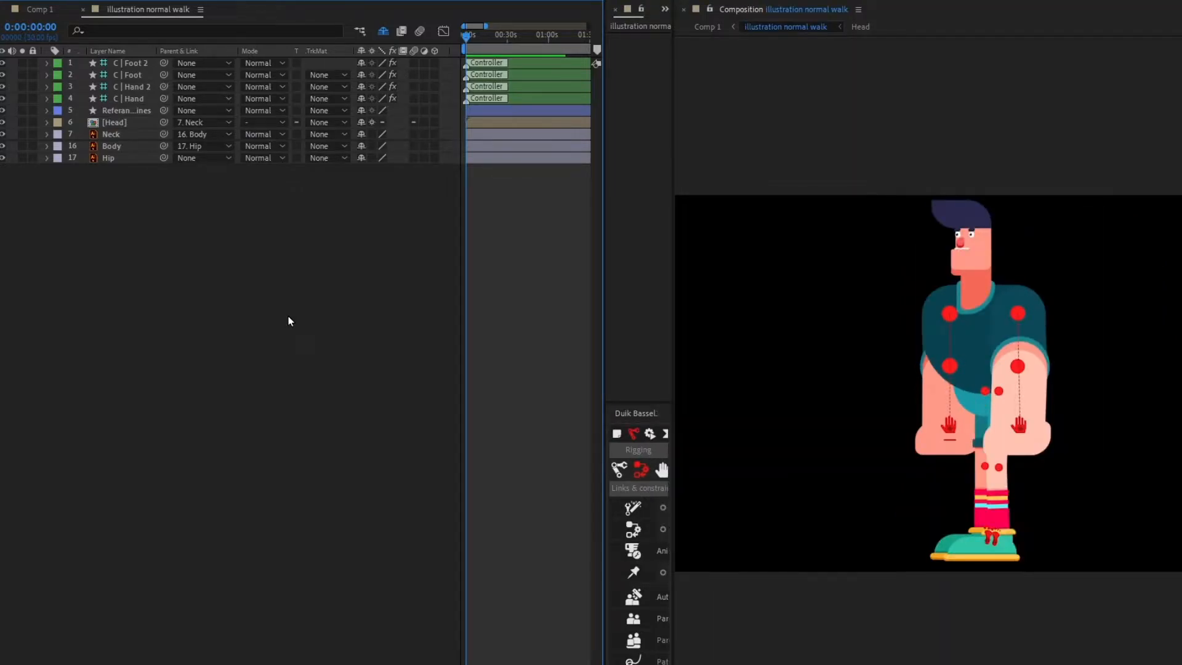
Show the rulers and place two horizontal guides, one along the bottom of each shoe sole
{"action": "left_click", "coordinate": [942, 60]}
{"action": "key", "text": "ctrl+r"}
{"action": "left_click_drag", "start_coordinate": [985, 42], "coordinate": [996, 560]}
{"action": "scroll", "coordinate": [992, 548], "scroll_direction": "up", "scroll_amount": 1}
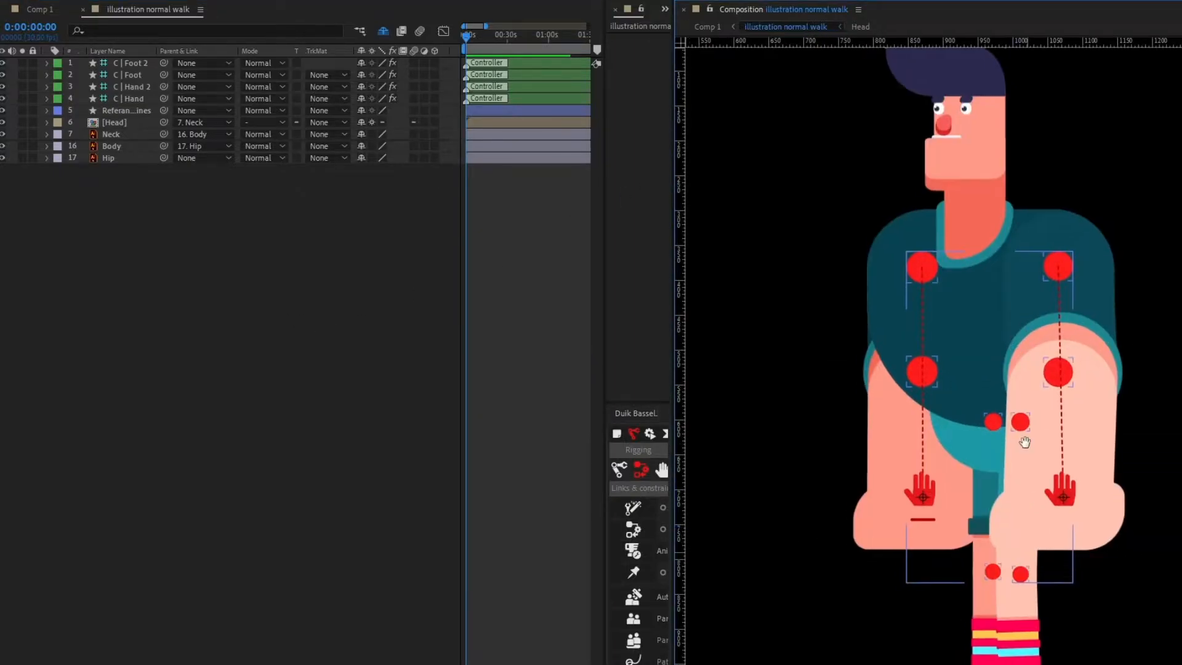
{"action": "left_click_drag", "start_coordinate": [1034, 503], "coordinate": [1013, 150]}
{"action": "scroll", "coordinate": [1064, 311], "scroll_direction": "up", "scroll_amount": 1}
{"action": "left_click_drag", "start_coordinate": [1011, 342], "coordinate": [1049, 299]}
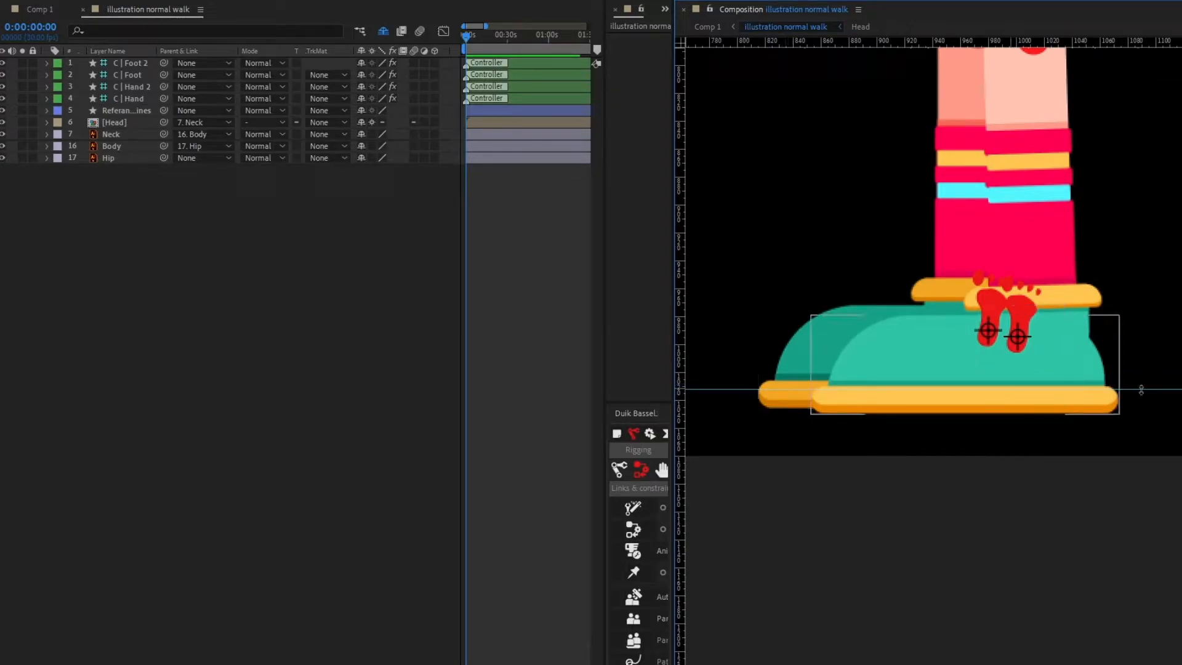
{"action": "left_click_drag", "start_coordinate": [933, 389], "coordinate": [933, 407]}
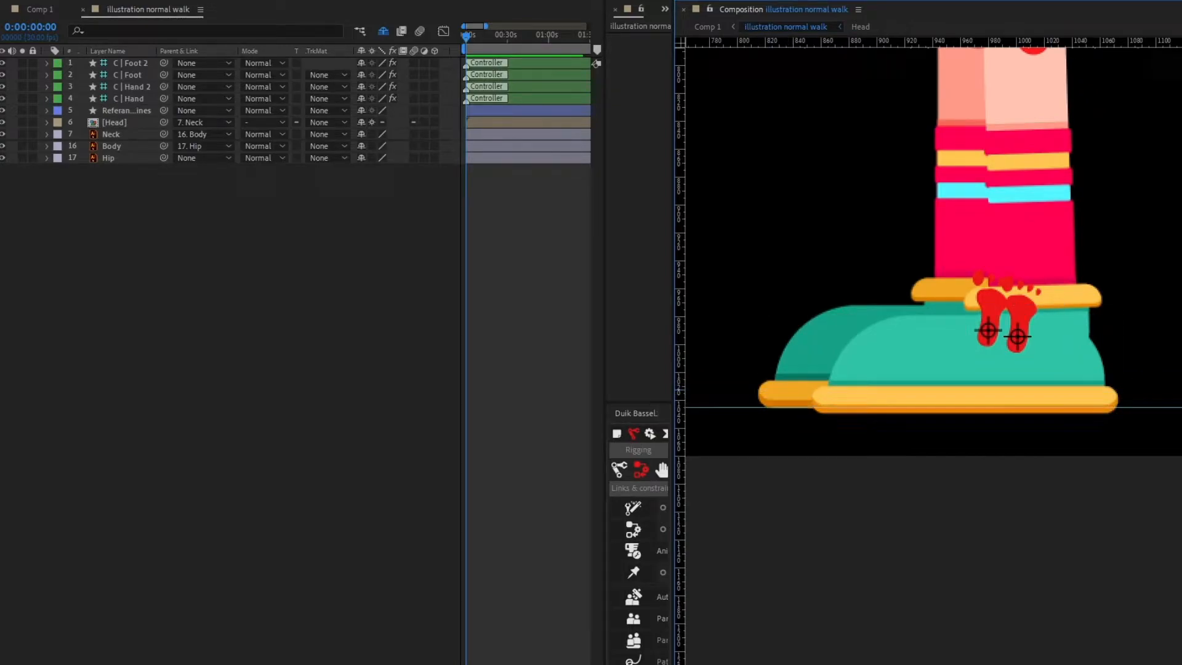
{"action": "left_click_drag", "start_coordinate": [1178, 42], "coordinate": [1178, 413]}
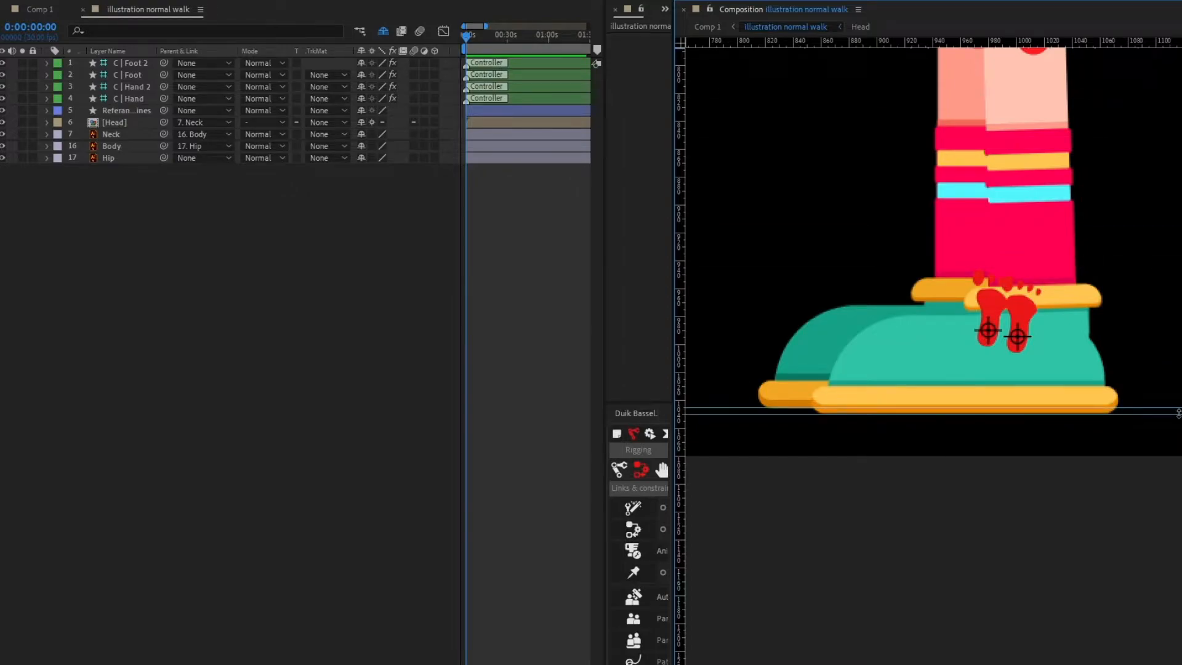
{"action": "scroll", "coordinate": [1174, 322], "scroll_direction": "down", "scroll_amount": 4}
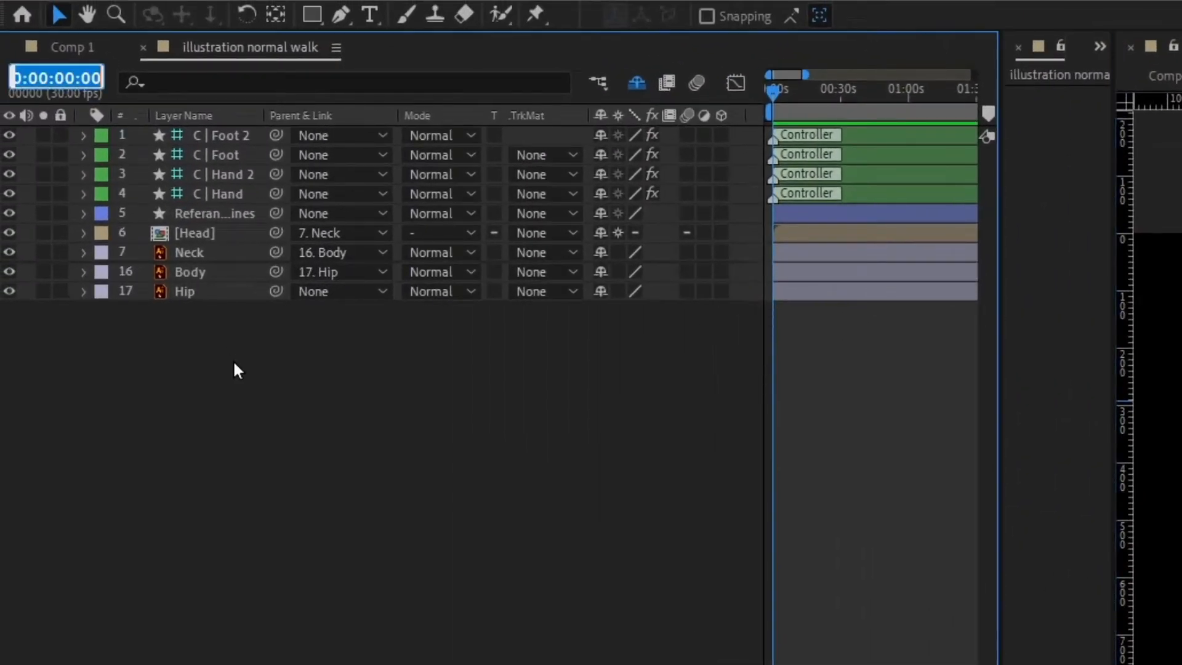
Advance 30 frames to 0:00:01:00, end the work area there, and return to the first frame with the timeline zoomed in
{"action": "type", "text": "+30"}
{"action": "key", "text": "Return"}
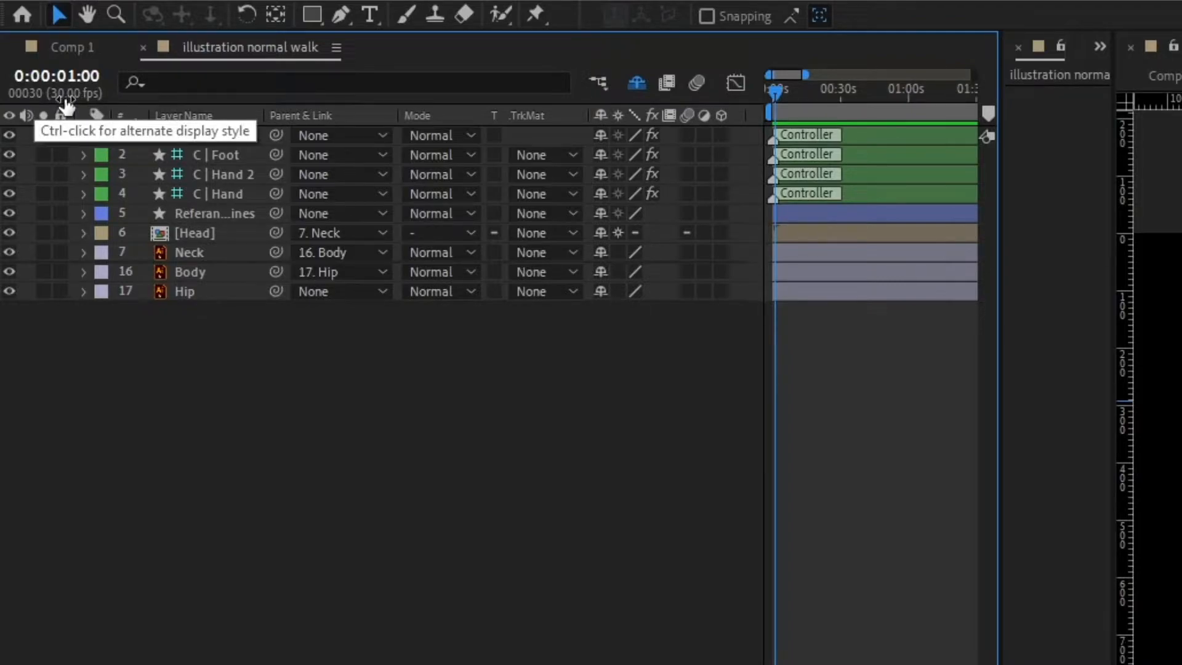
{"action": "key", "text": "="}
{"action": "key", "text": "="}
{"action": "key", "text": "="}
{"action": "key", "text": "="}
{"action": "key", "text": "="}
{"action": "key", "text": "="}
{"action": "key", "text": "="}
{"action": "key", "text": "="}
{"action": "key", "text": "="}
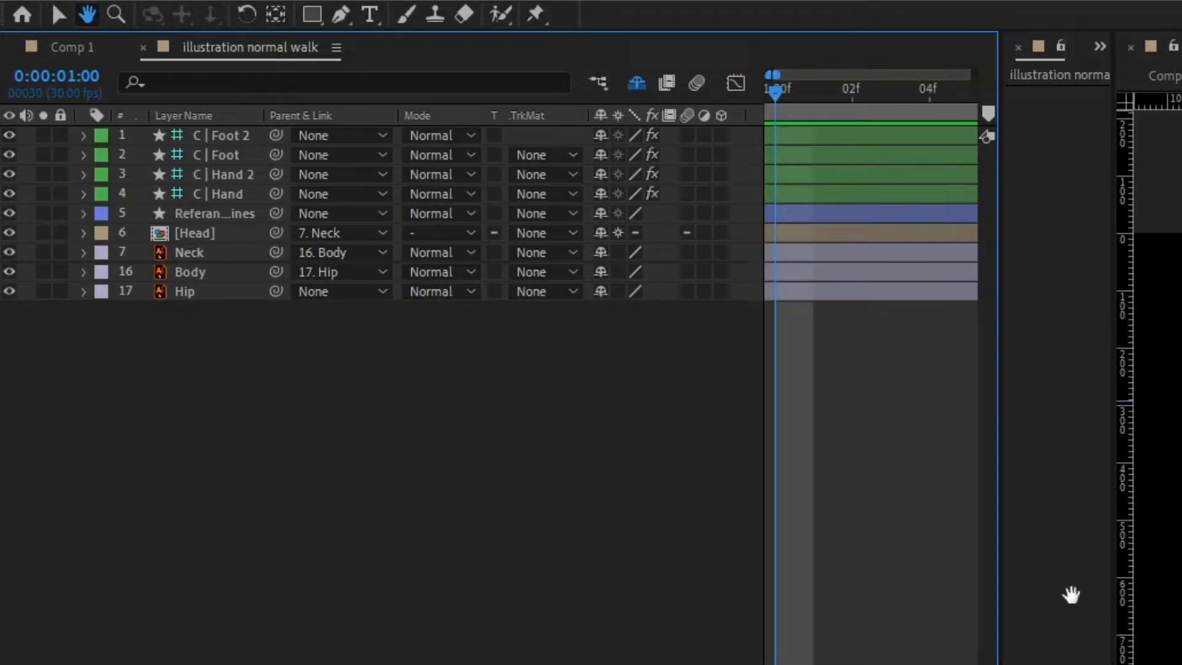
{"action": "scroll", "coordinate": [874, 504], "scroll_direction": "left", "scroll_amount": 4}
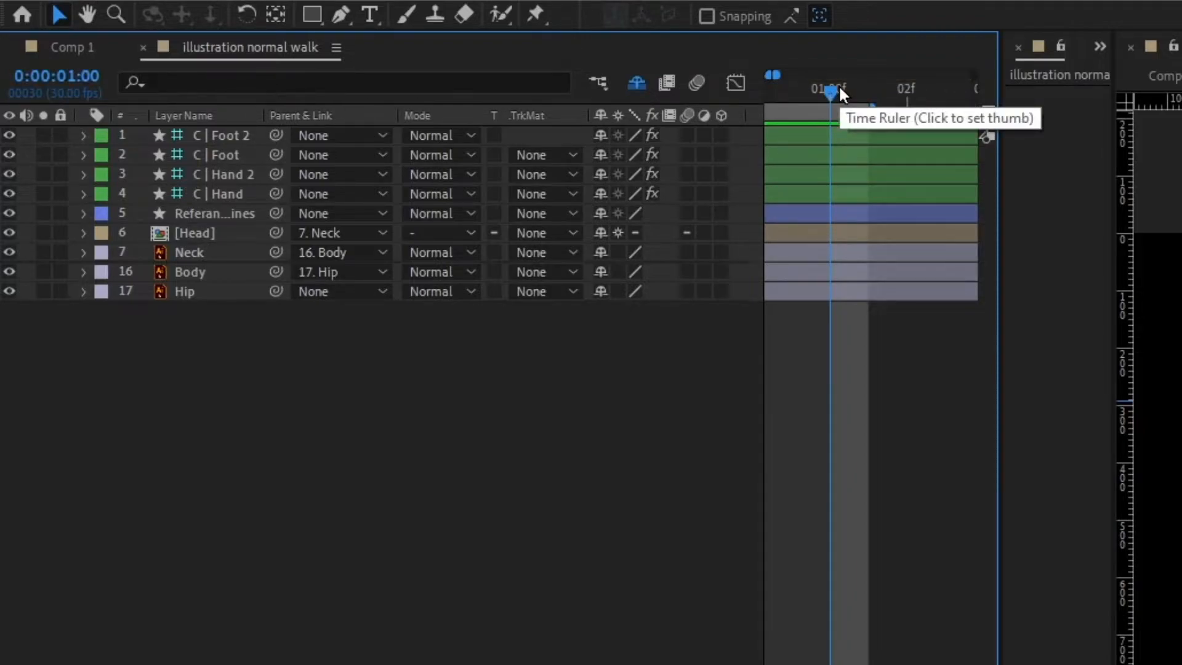
{"action": "left_click_drag", "start_coordinate": [877, 111], "coordinate": [742, 93]}
{"action": "key", "text": "minus"}
{"action": "key", "text": "minus"}
{"action": "key", "text": "minus"}
{"action": "key", "text": "minus"}
{"action": "key", "text": "minus"}
{"action": "key", "text": "minus"}
{"action": "key", "text": "equal"}
{"action": "key", "text": "equal"}
{"action": "key", "text": "equal"}
{"action": "key", "text": "equal"}
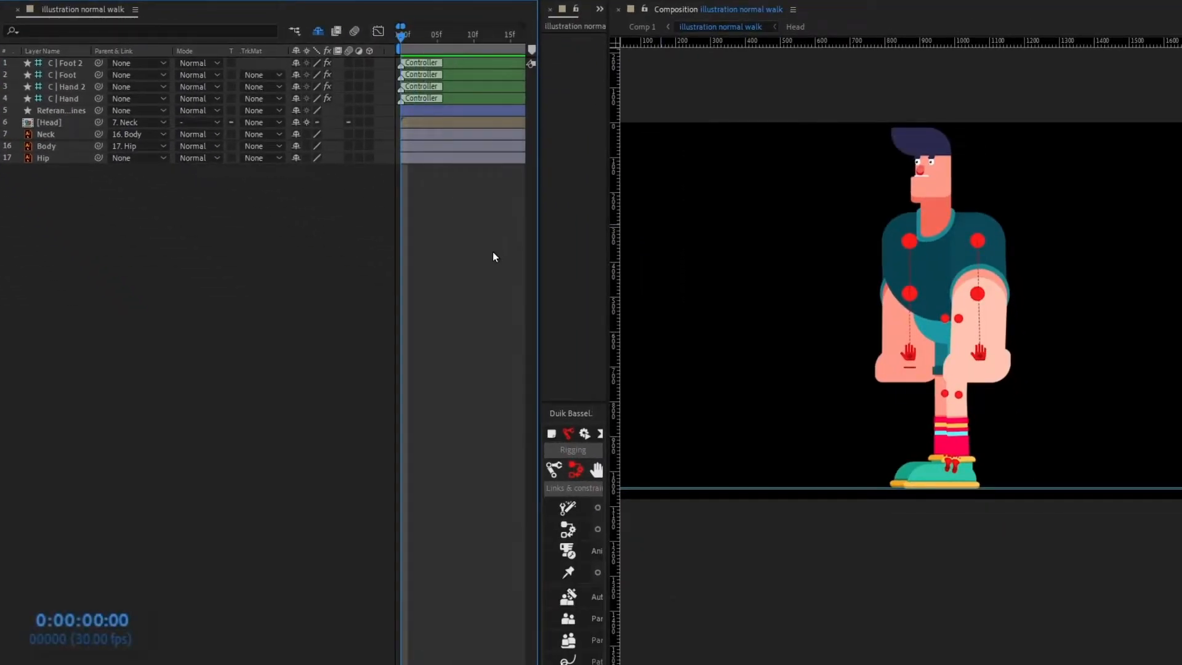
Move the C | Foot 2 controller forward along the ground, ahead of the other foot
{"action": "scroll", "coordinate": [870, 351], "scroll_direction": "up", "scroll_amount": 3}
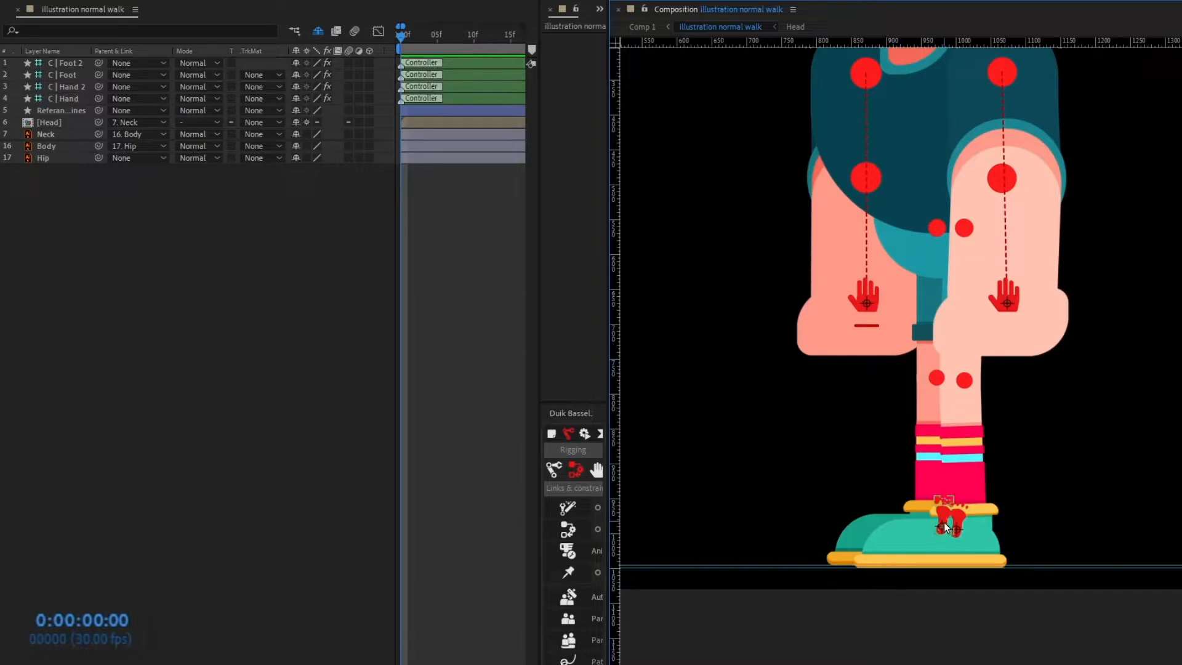
{"action": "left_click", "coordinate": [946, 527]}
{"action": "left_click_drag", "start_coordinate": [946, 527], "coordinate": [778, 514]}
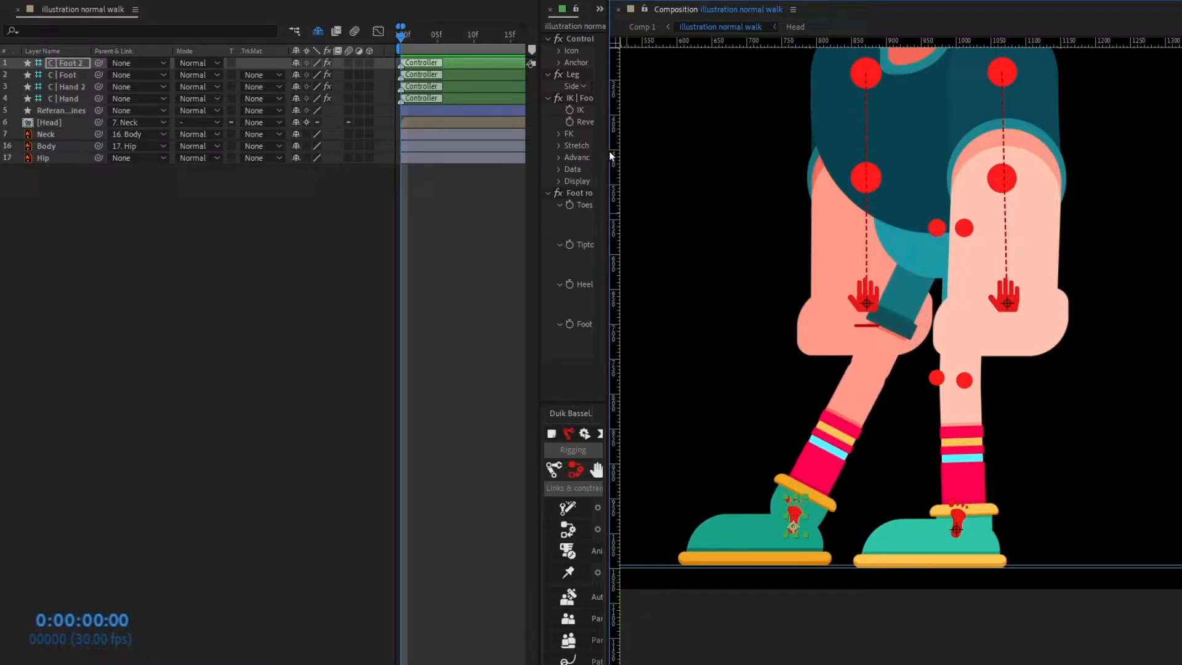
Turn off Auto-Stretch in the IK settings of both C | Foot 2 and C | Foot
{"action": "left_click_drag", "start_coordinate": [608, 151], "coordinate": [676, 154]}
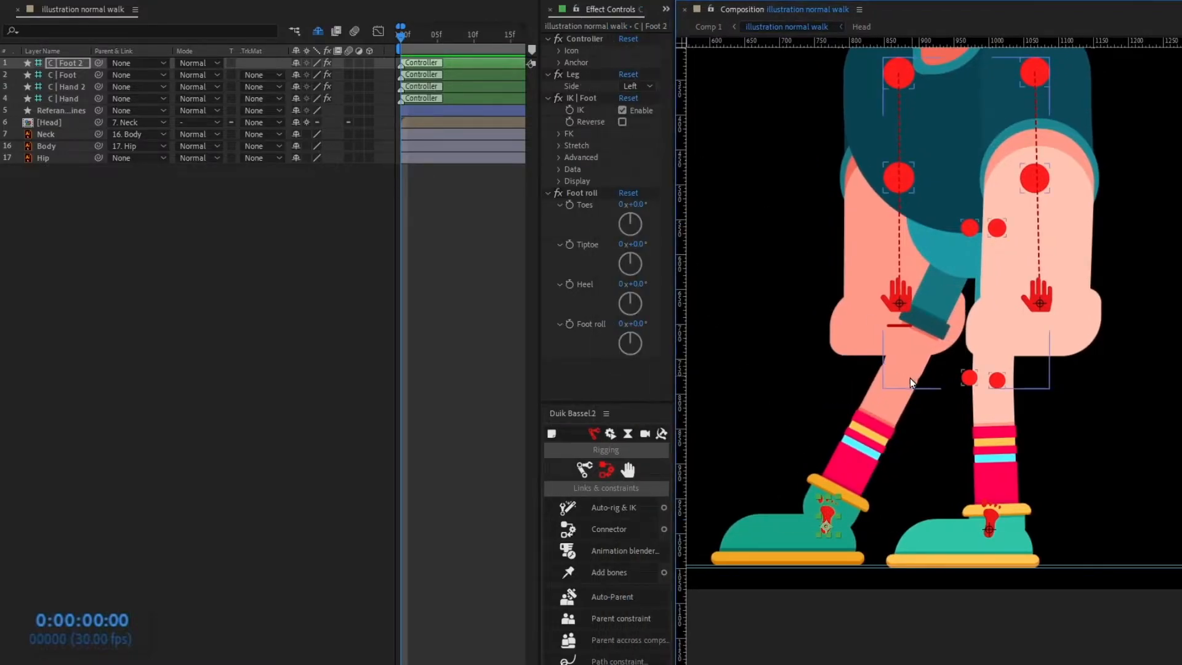
{"action": "left_click", "coordinate": [559, 146]}
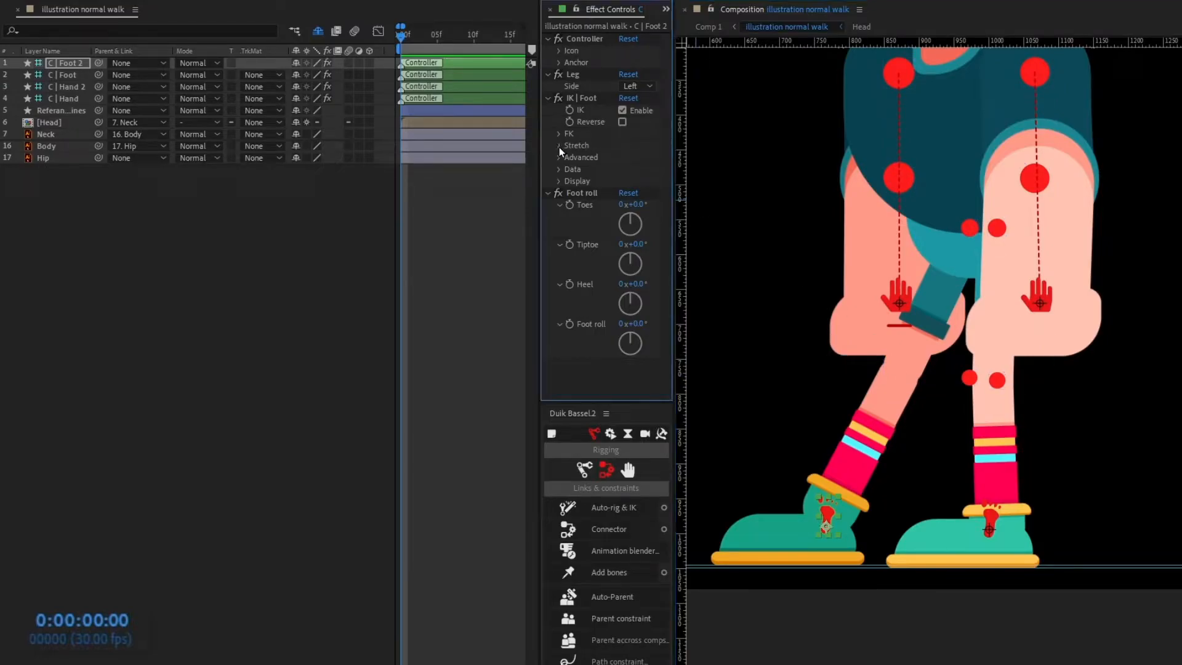
{"action": "left_click", "coordinate": [623, 158]}
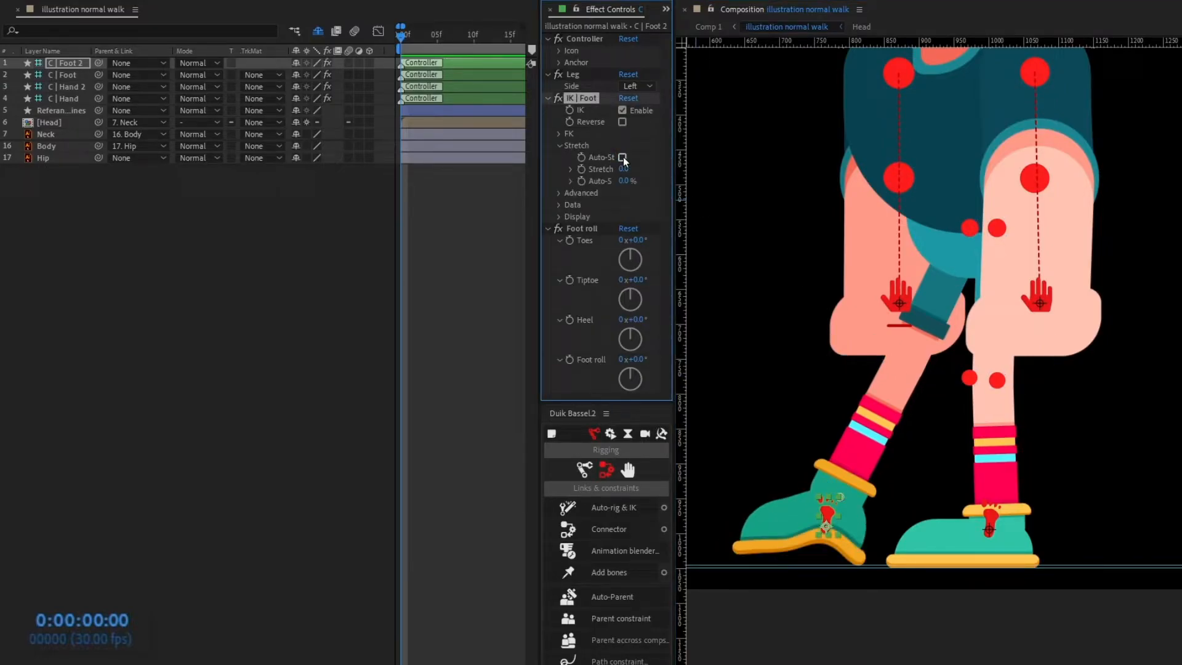
{"action": "left_click", "coordinate": [68, 75]}
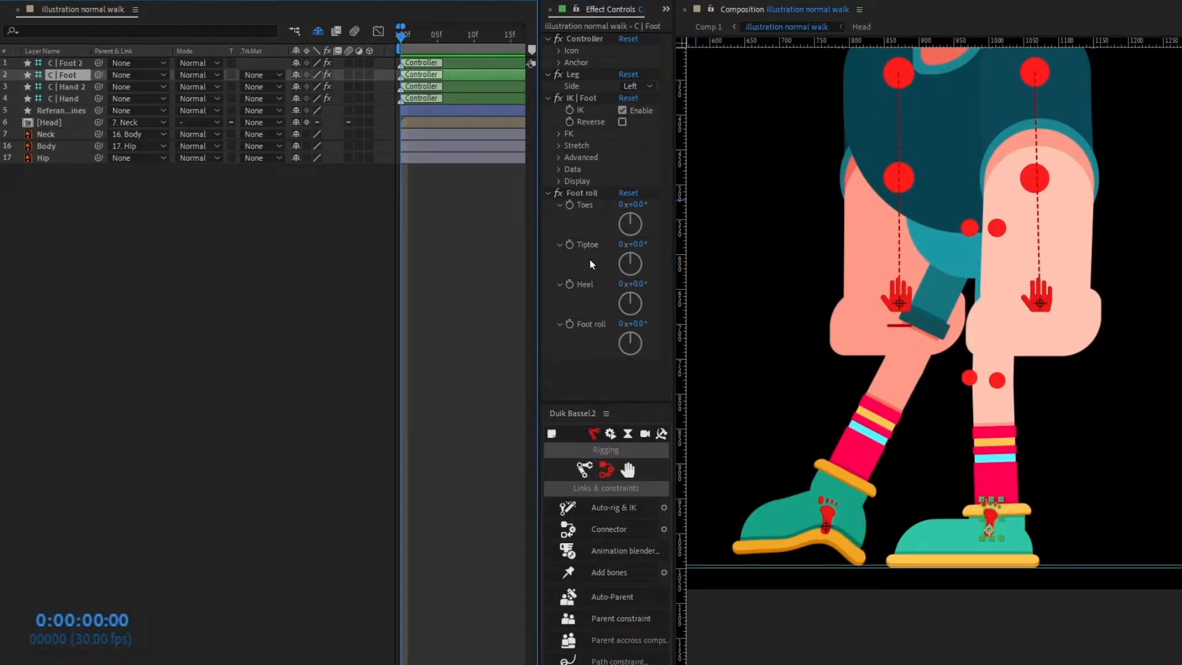
{"action": "left_click", "coordinate": [561, 146]}
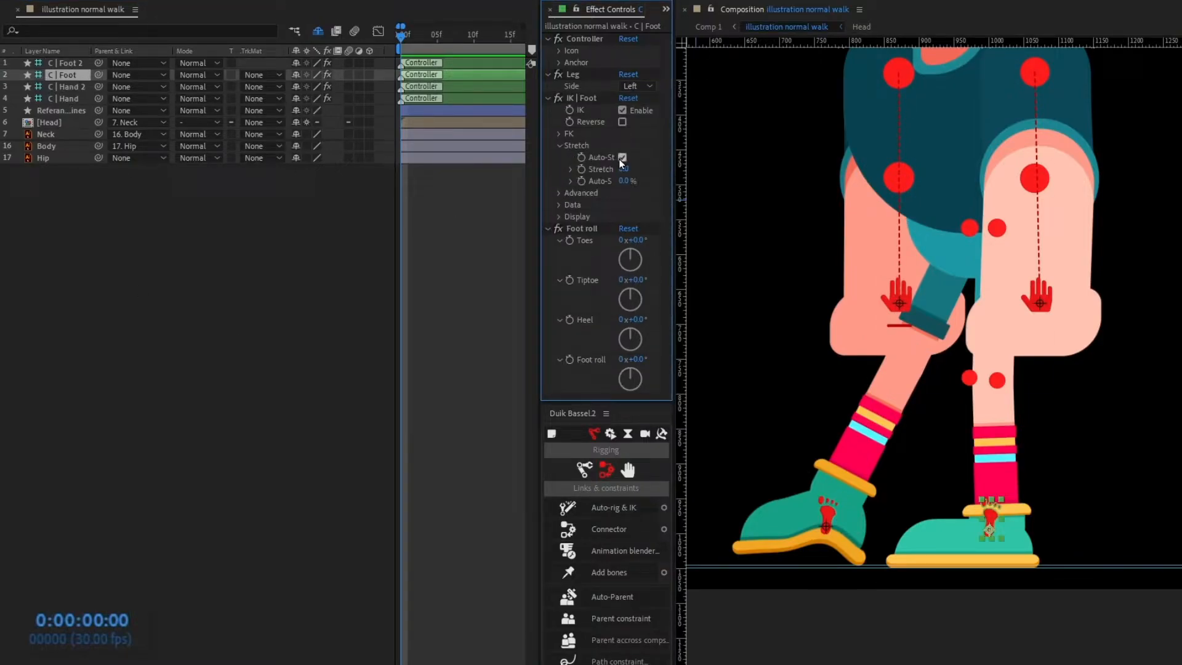
{"action": "left_click", "coordinate": [621, 158]}
Try moving the C | Foot 2 controller slightly further forward to test the leg's reach
{"action": "left_click", "coordinate": [57, 88]}
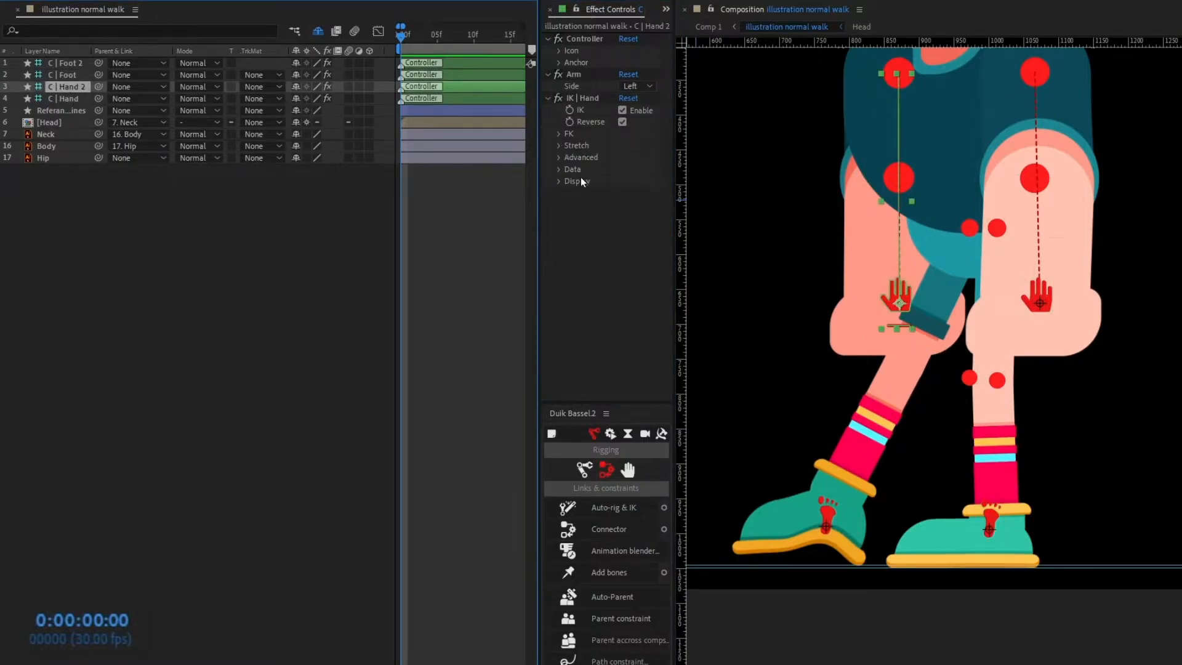
{"action": "left_click", "coordinate": [557, 146]}
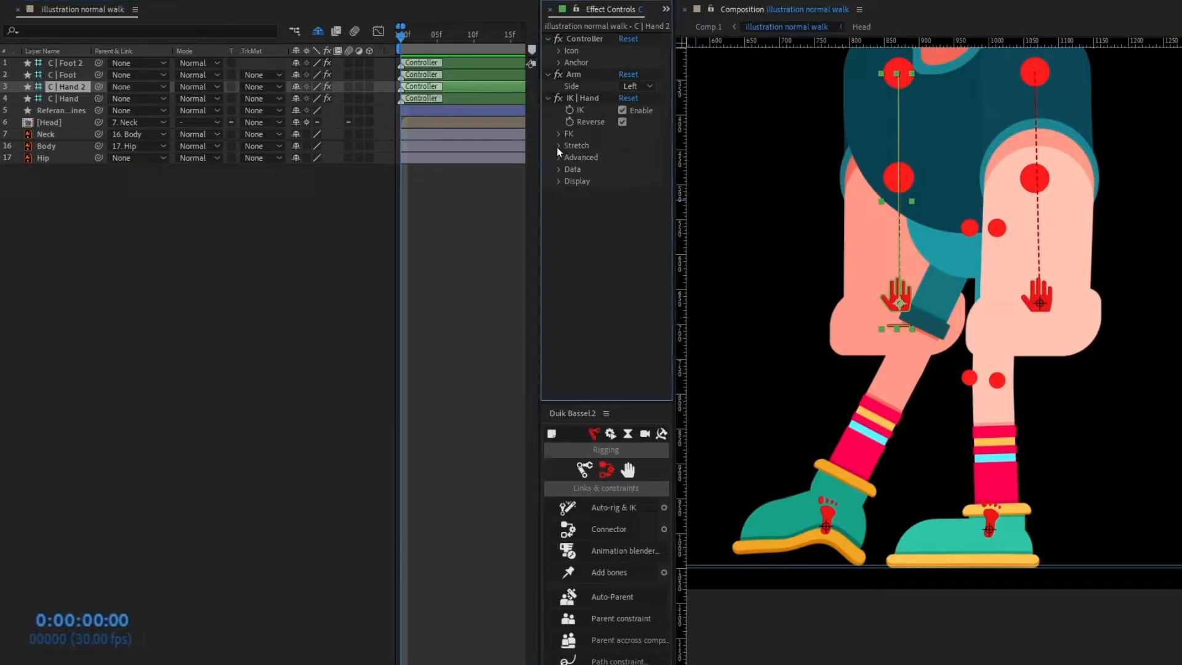
{"action": "left_click", "coordinate": [83, 99]}
{"action": "left_click", "coordinate": [84, 64]}
{"action": "left_click_drag", "start_coordinate": [830, 514], "coordinate": [803, 516]}
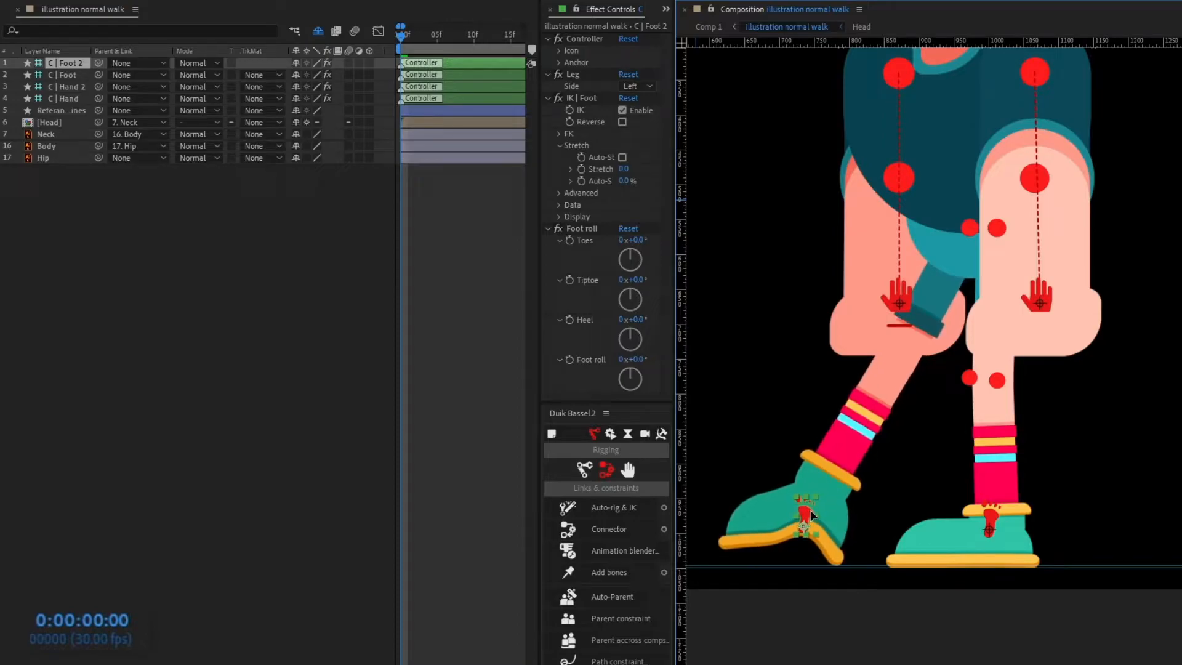
Lower the Hip layer so the character crouches slightly over the feet
{"action": "left_click", "coordinate": [56, 157]}
{"action": "left_click", "coordinate": [46, 146], "text": "shift"}
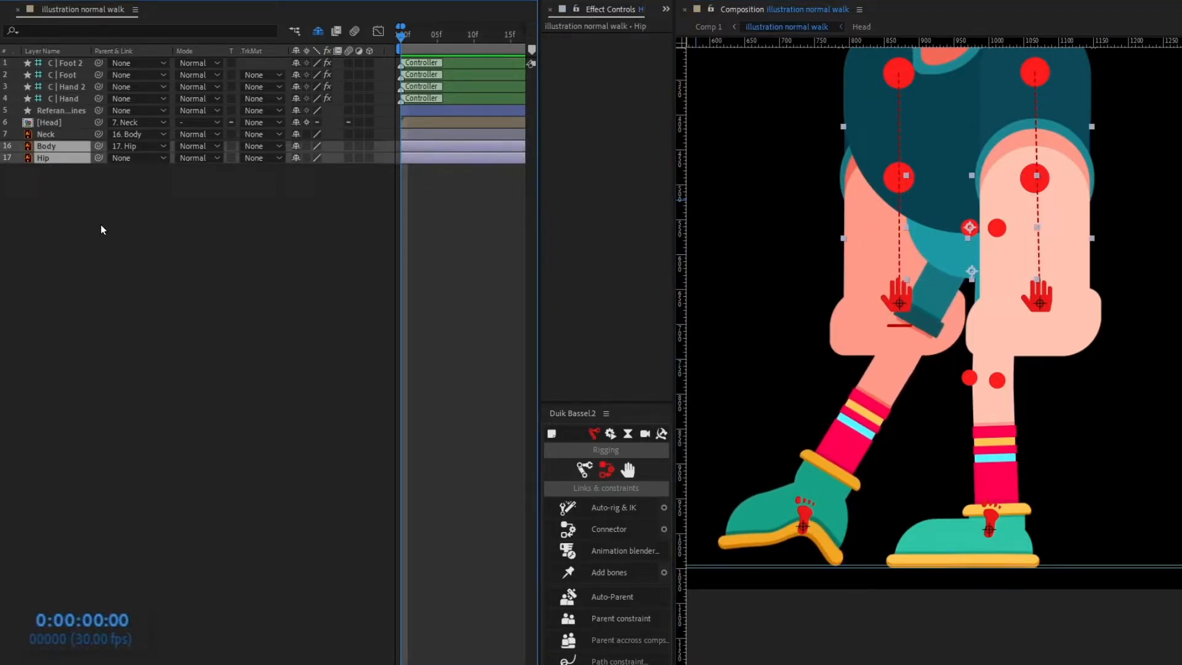
{"action": "left_click", "coordinate": [103, 230]}
{"action": "left_click", "coordinate": [66, 158]}
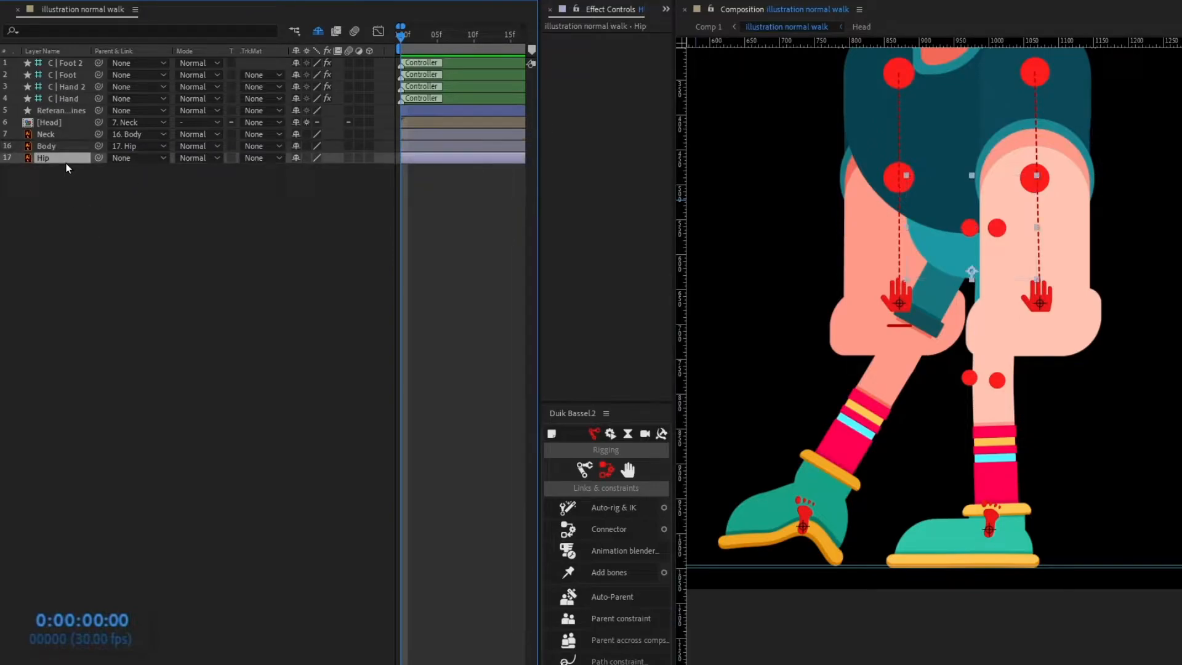
{"action": "key", "text": "Return"}
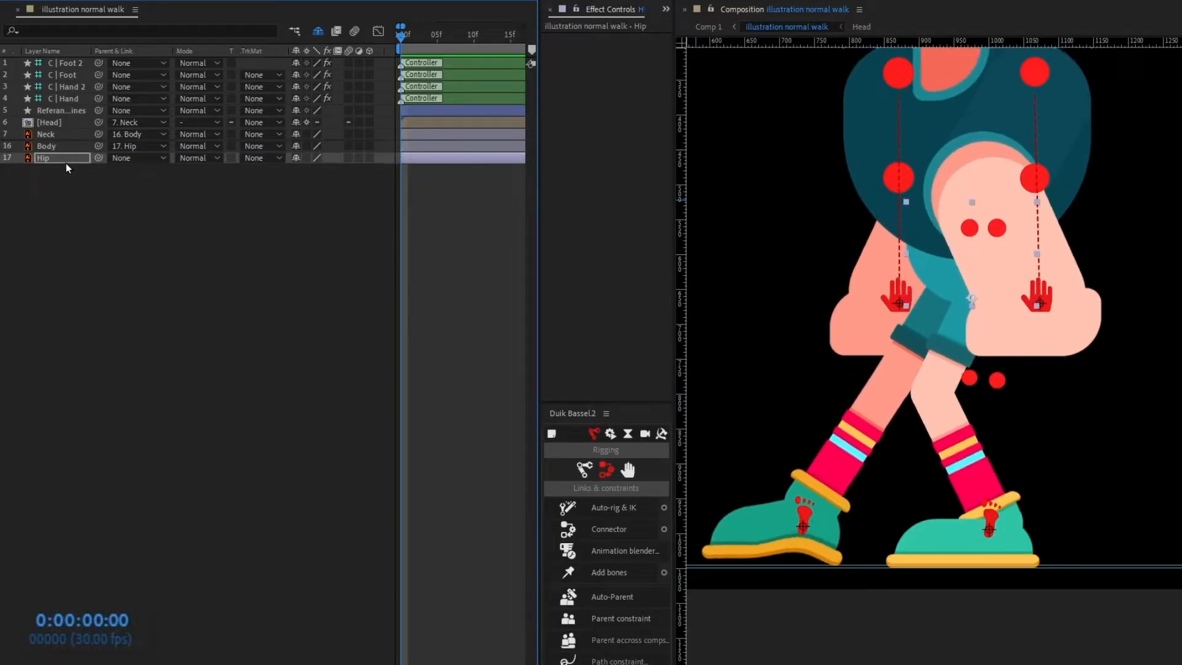
Enable Reverse in the IK settings of the C | Hand controller
{"action": "left_click", "coordinate": [1040, 298]}
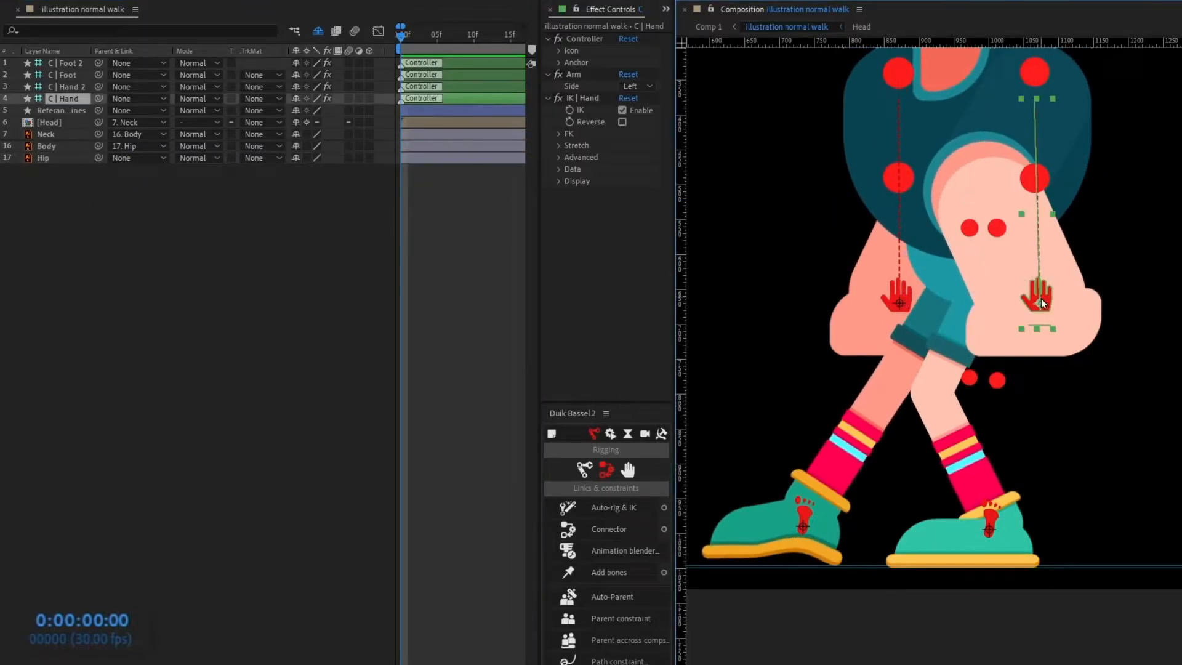
{"action": "left_click", "coordinate": [622, 122]}
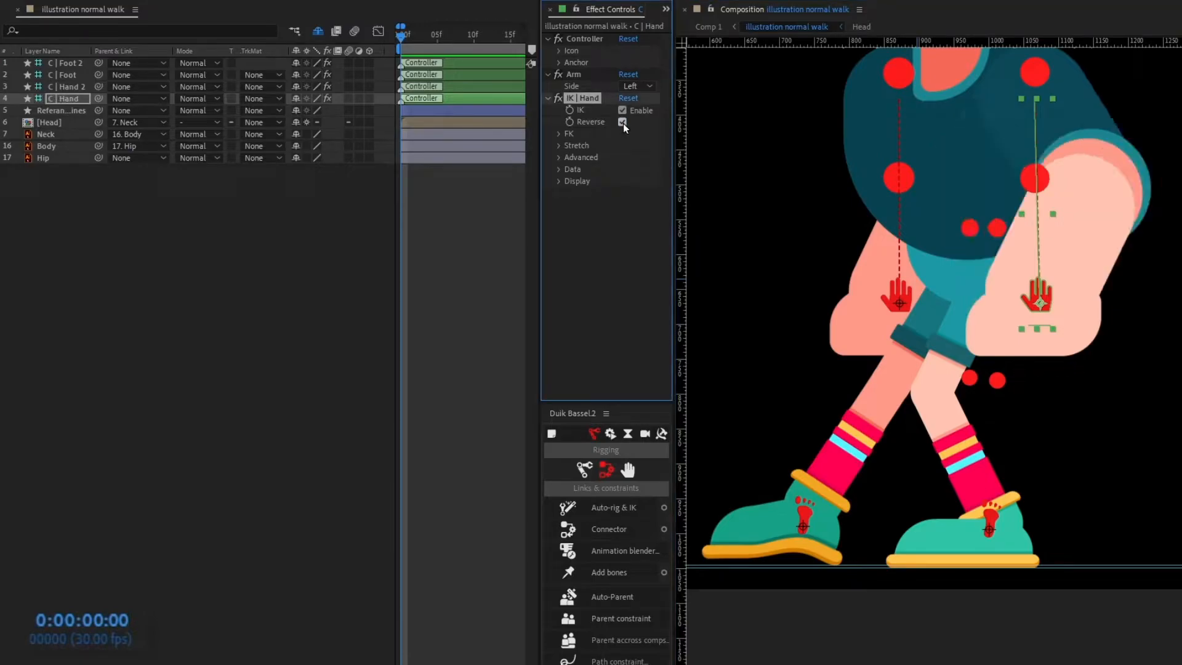
Pose the stride by moving C | Foot 2 to about 819, 990 and C | Foot back to about 1212, 994.5
{"action": "left_click", "coordinate": [805, 527]}
{"action": "left_click_drag", "start_coordinate": [808, 530], "coordinate": [877, 530]}
{"action": "left_click_drag", "start_coordinate": [1028, 541], "coordinate": [1077, 506]}
Add Position keyframes to the C | Foot and C | Foot 2 controllers on the first frame
{"action": "key", "text": "r"}
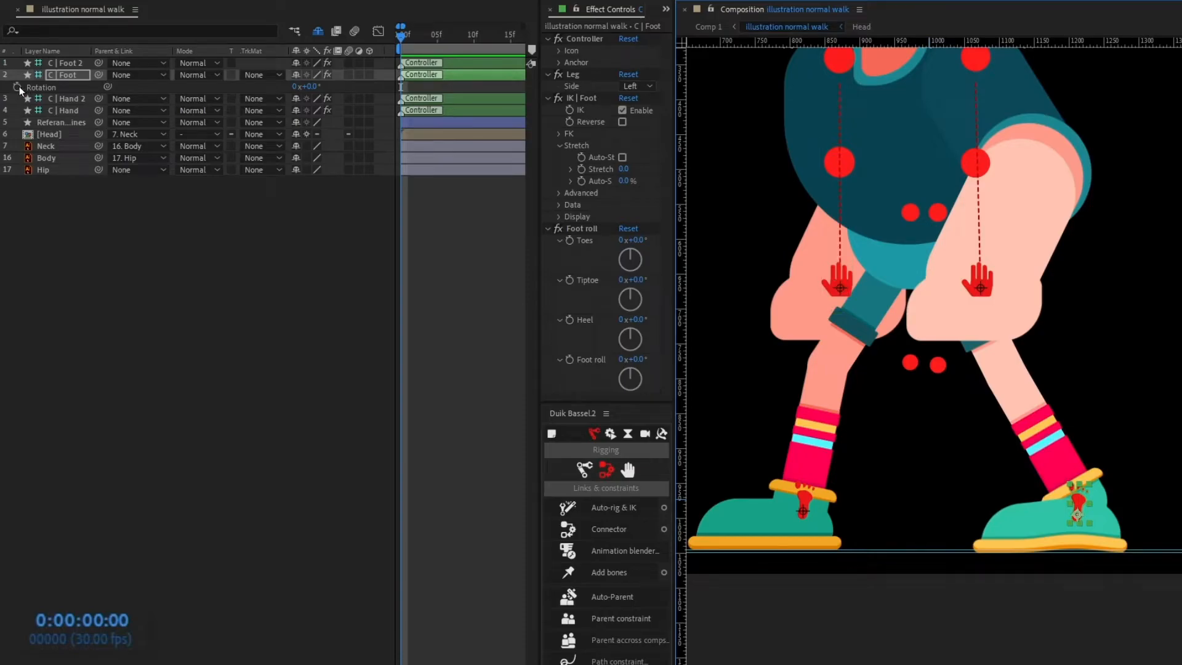
{"action": "key", "text": "p"}
{"action": "left_click", "coordinate": [72, 64]}
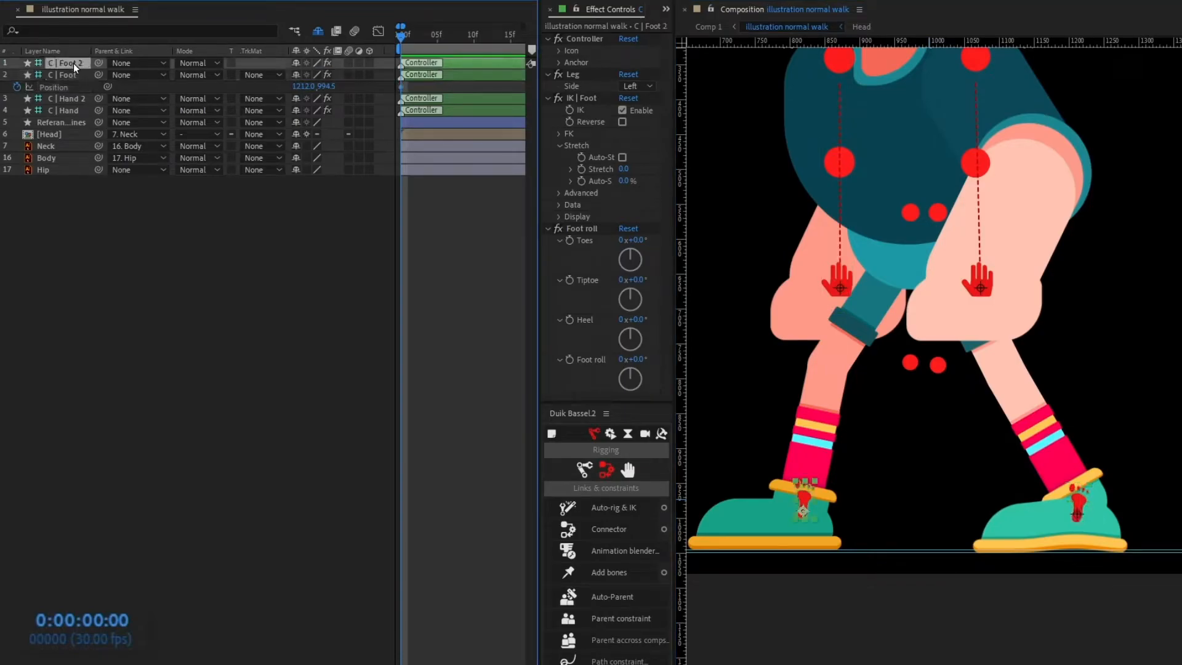
{"action": "key", "text": "p"}
Add Position keyframes to the Body and Hip layers on the first frame
{"action": "left_click", "coordinate": [44, 181]}
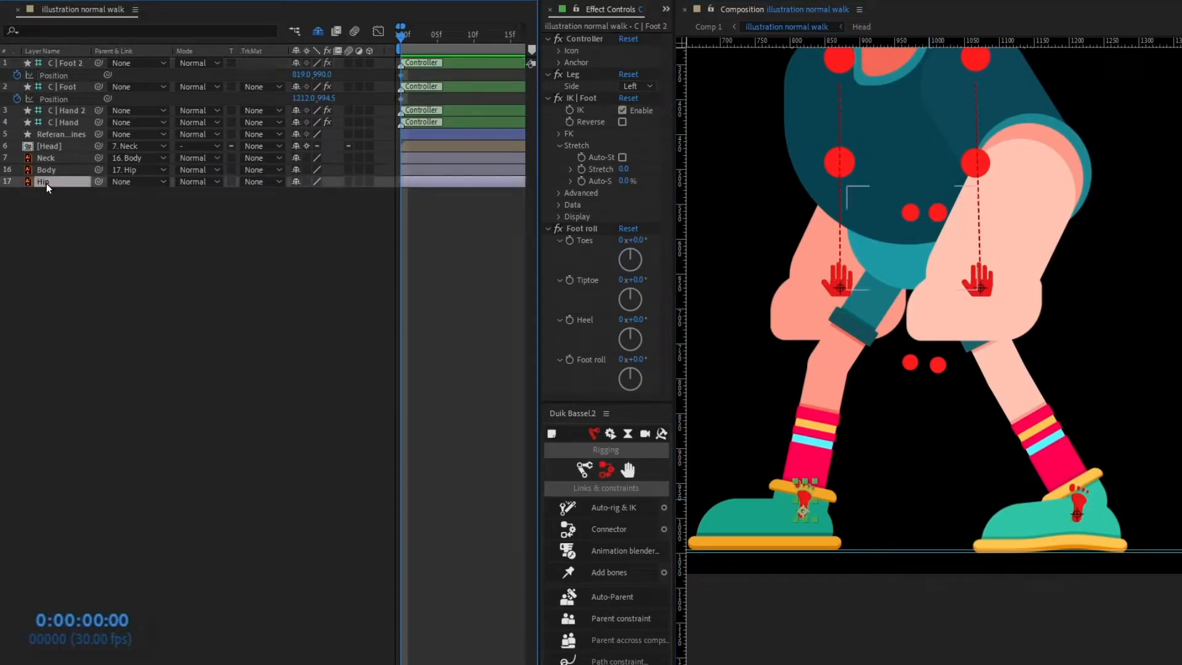
{"action": "left_click", "coordinate": [54, 173], "text": "ctrl"}
{"action": "key", "text": "p"}
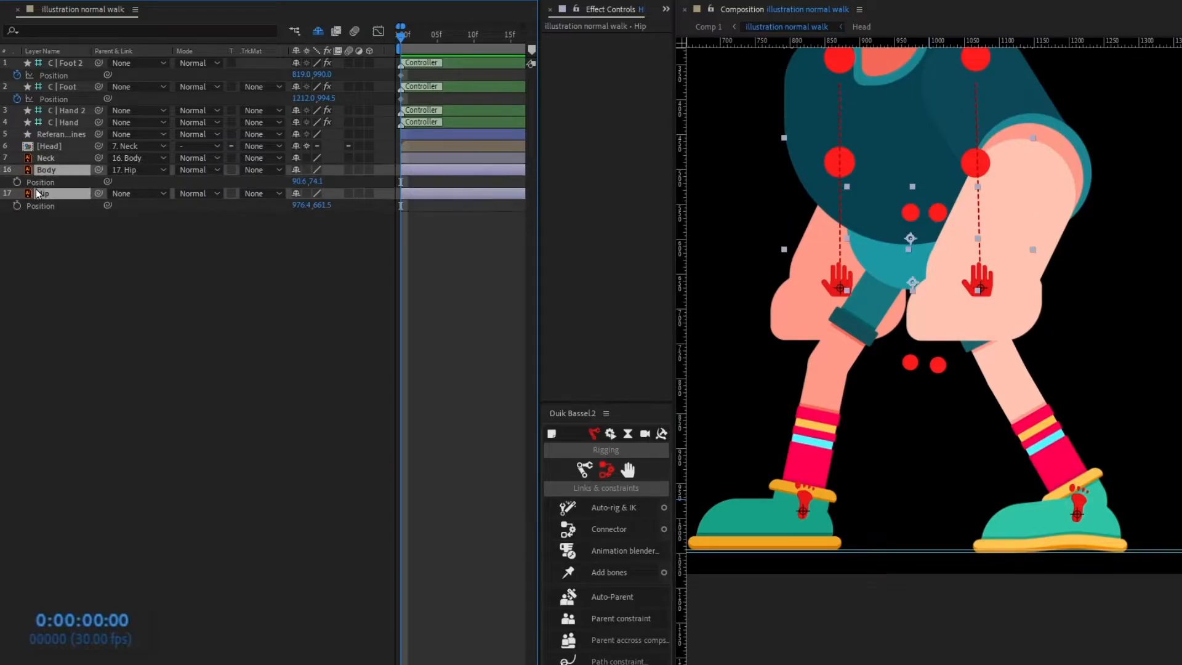
{"action": "left_click", "coordinate": [38, 268]}
Add Rotation keyframes to the C | Foot and C | Foot 2 controllers and show them together with Position
{"action": "left_click", "coordinate": [67, 87]}
{"action": "left_click", "coordinate": [72, 64], "text": "ctrl"}
{"action": "key", "text": "r"}
{"action": "left_click", "coordinate": [17, 99]}
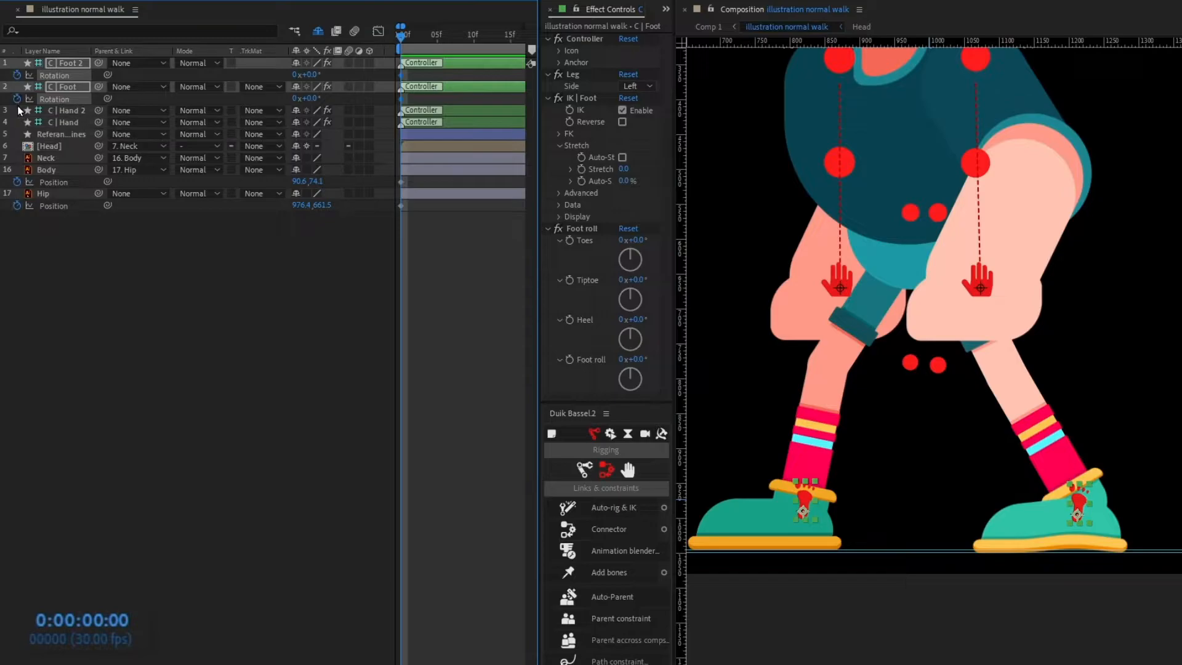
{"action": "key", "text": "alt+shift+p"}
{"action": "key", "text": "="}
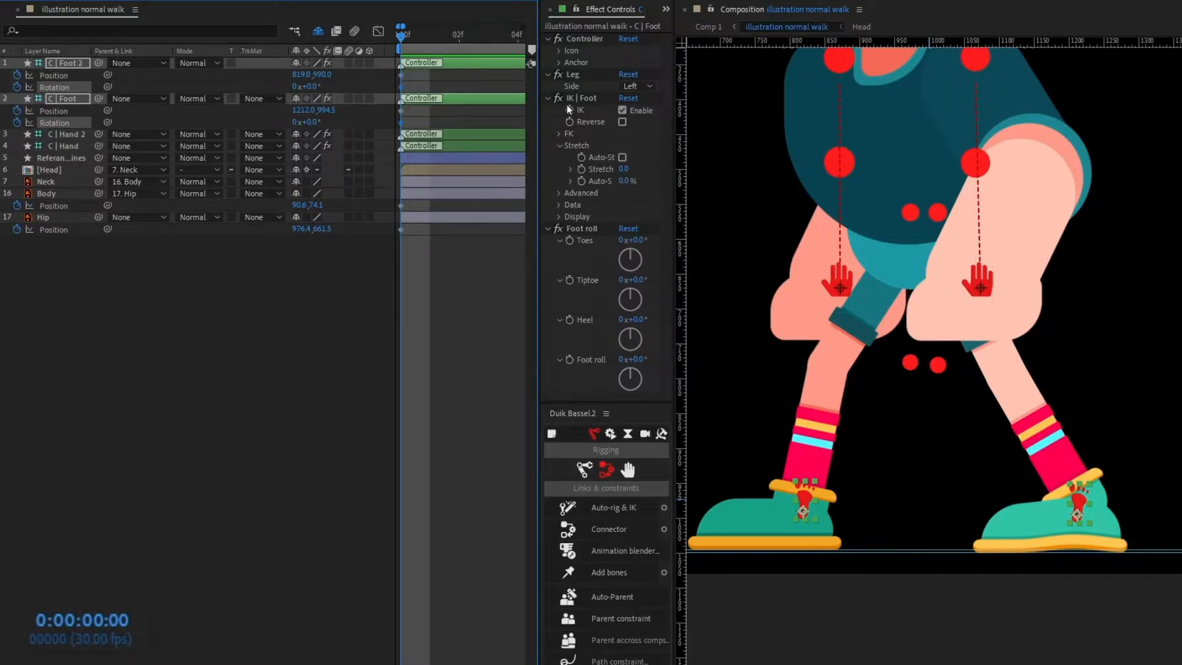
Keyframe the Foot roll Toes value on both foot controllers and reveal the keyframed properties of C | Foot 2
{"action": "left_click", "coordinate": [292, 349]}
{"action": "left_click", "coordinate": [67, 99]}
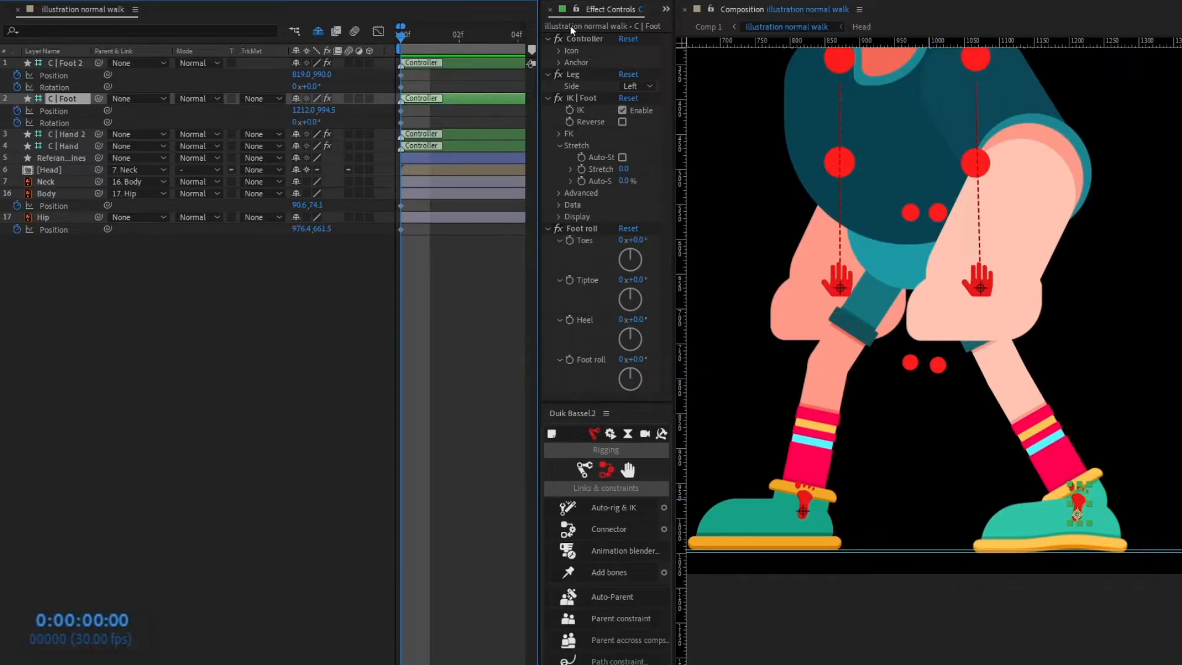
{"action": "left_click", "coordinate": [569, 241]}
{"action": "left_click", "coordinate": [66, 63]}
{"action": "left_click", "coordinate": [569, 241]}
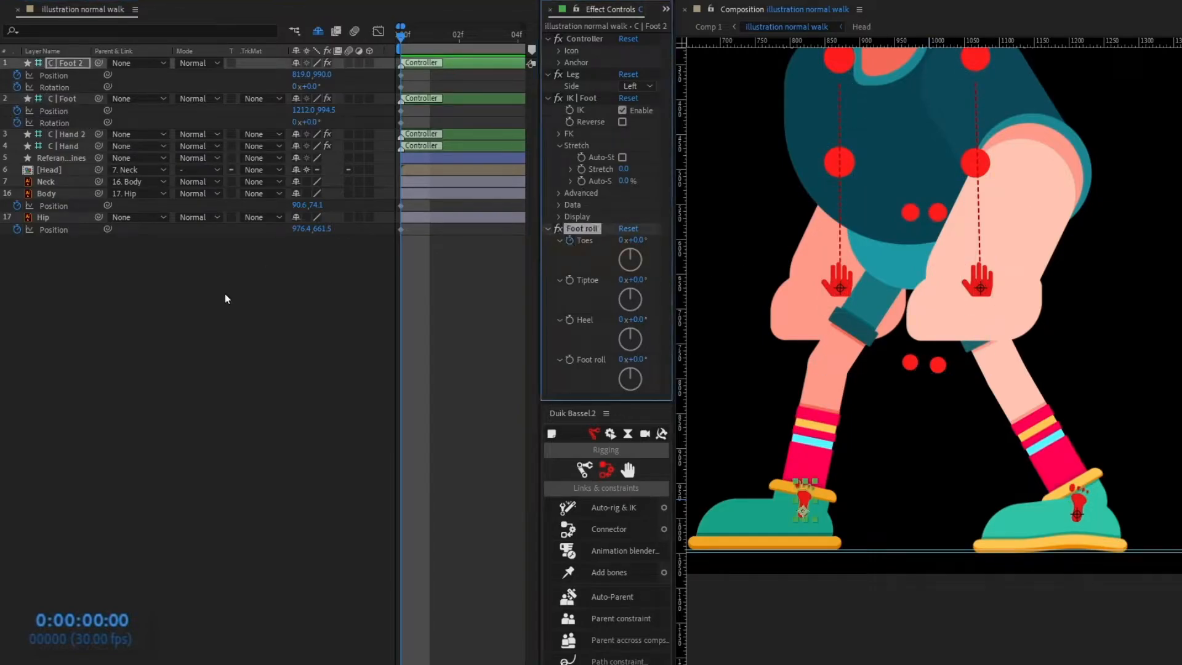
{"action": "key", "text": "u"}
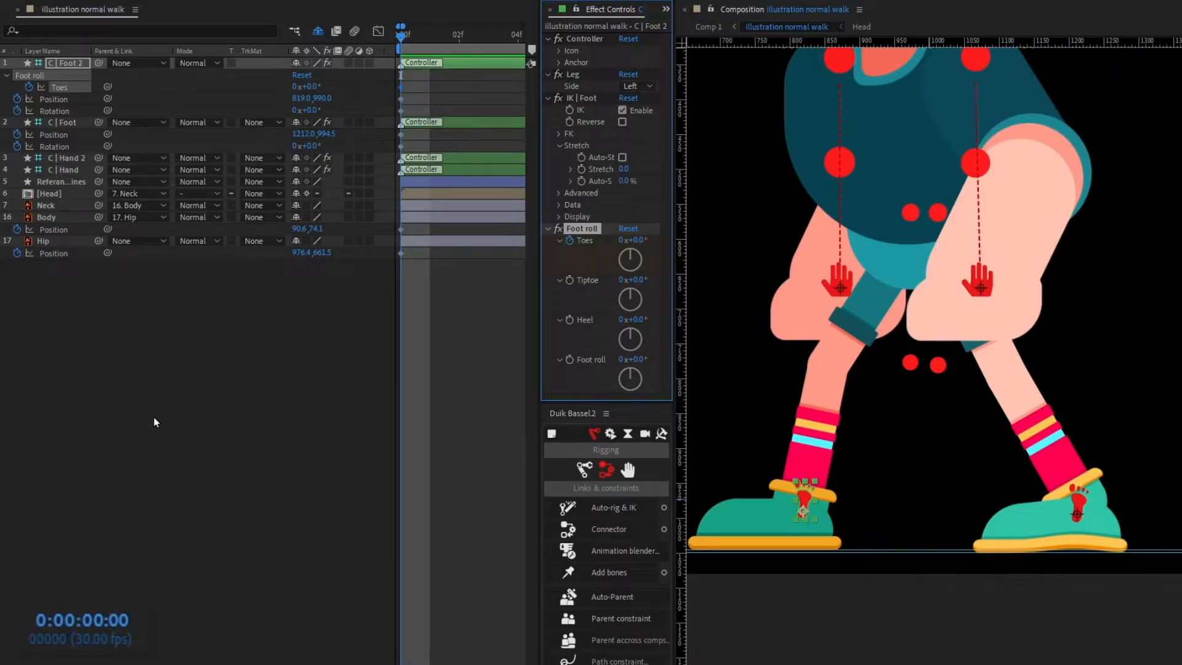
Rotate the C | Foot controller to -47° and set its Foot roll Toes to 40°
{"action": "left_click", "coordinate": [1083, 513]}
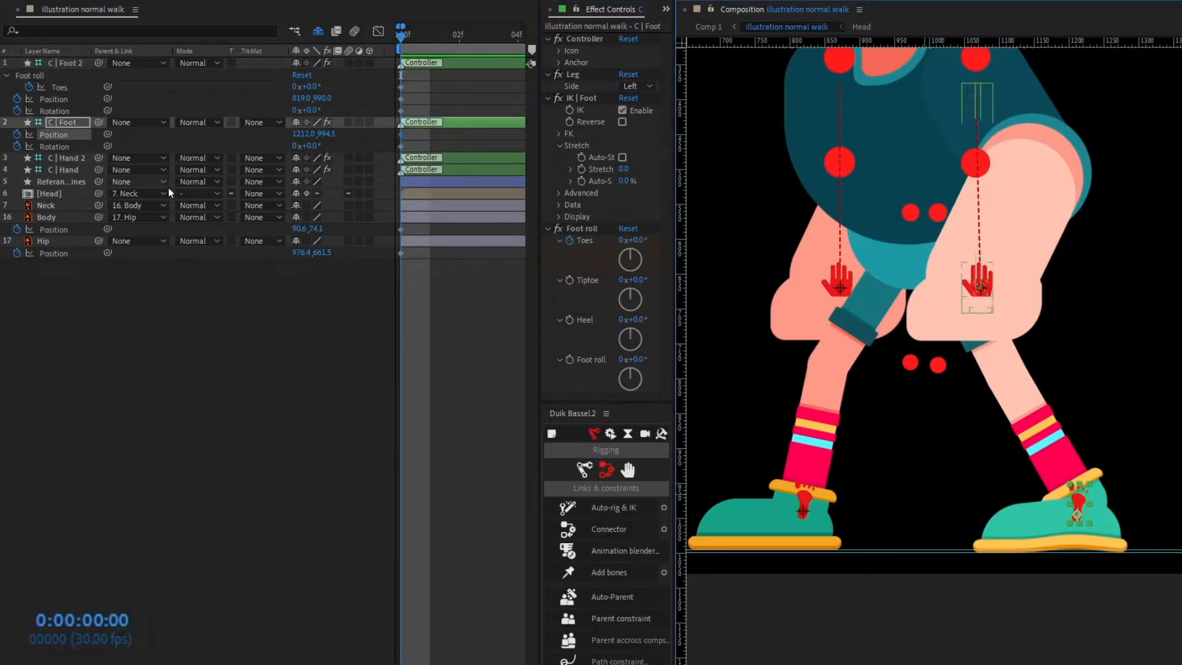
{"action": "left_click", "coordinate": [73, 124]}
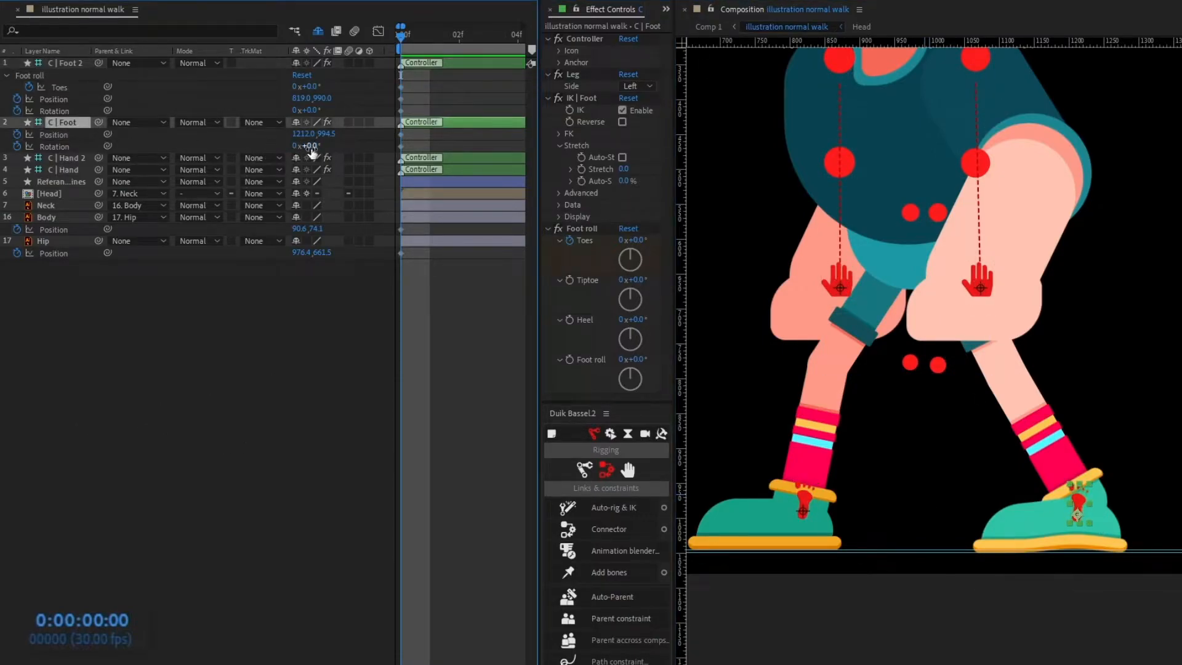
{"action": "left_click_drag", "start_coordinate": [311, 145], "coordinate": [287, 153]}
{"action": "left_click_drag", "start_coordinate": [634, 239], "coordinate": [671, 234]}
{"action": "left_click", "coordinate": [642, 241]}
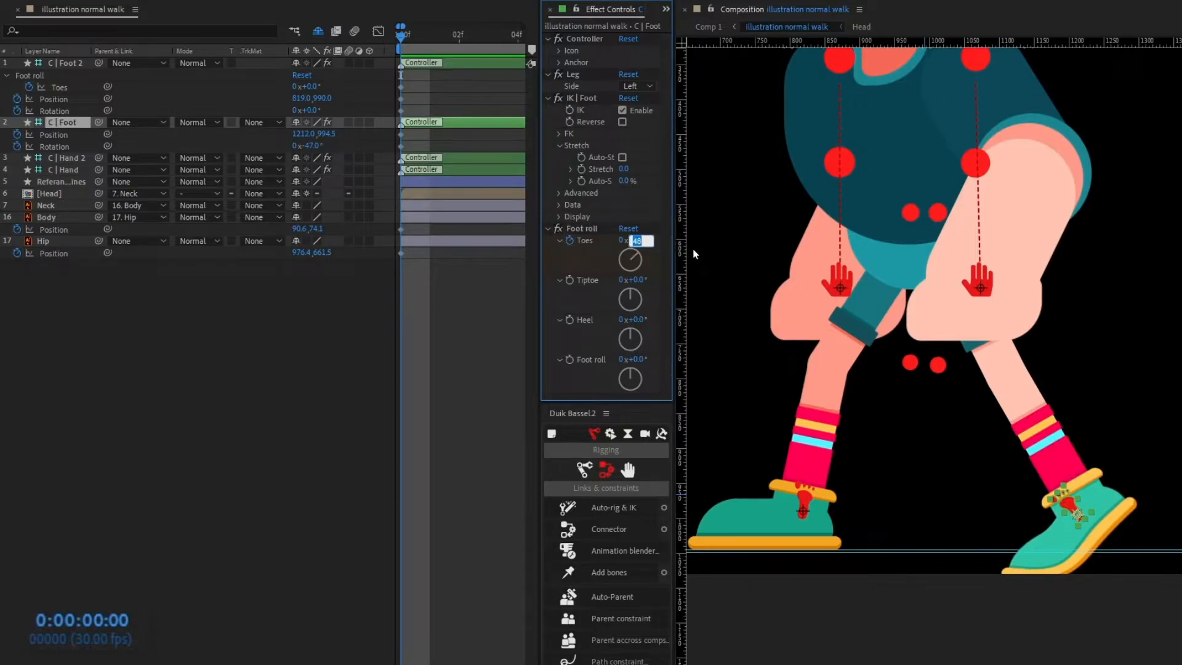
{"action": "key", "text": "Return"}
Raise the C | Foot controller so the tilted rear shoe no longer dips below the ground line
{"action": "left_click", "coordinate": [86, 132]}
{"action": "key", "text": "shift+Up"}
{"action": "key", "text": "shift+Up"}
{"action": "key", "text": "shift+Up"}
{"action": "key", "text": "shift+Up"}
{"action": "key", "text": "shift+Up"}
{"action": "key", "text": "shift+Up"}
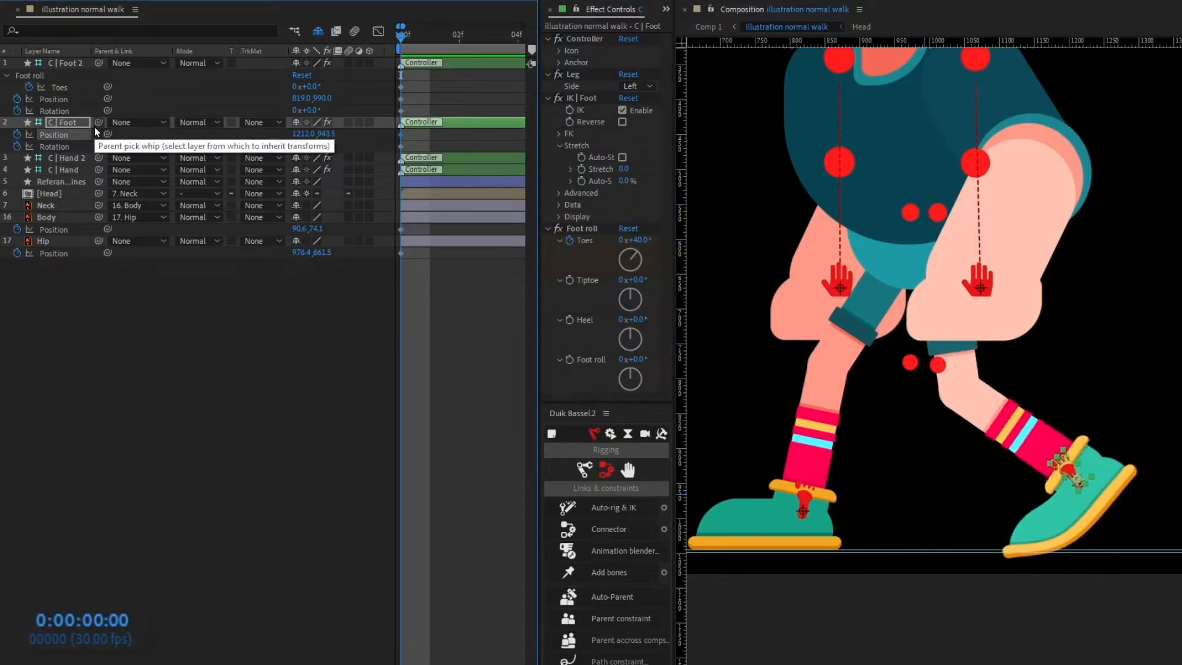
Set the Foot roll Toes of C | Foot to 50°
{"action": "left_click", "coordinate": [639, 240]}
{"action": "type", "text": "55"}
{"action": "key", "text": "BackSpace"}
{"action": "type", "text": "0"}
{"action": "key", "text": "Return"}
Move the C | Foot controller farther back to 1243, 949.5 with its toe on the ground line
{"action": "left_click", "coordinate": [76, 126]}
{"action": "key", "text": "shift+Down"}
{"action": "key", "text": "Down"}
{"action": "key", "text": "Down"}
{"action": "key", "text": "Down"}
{"action": "key", "text": "Down"}
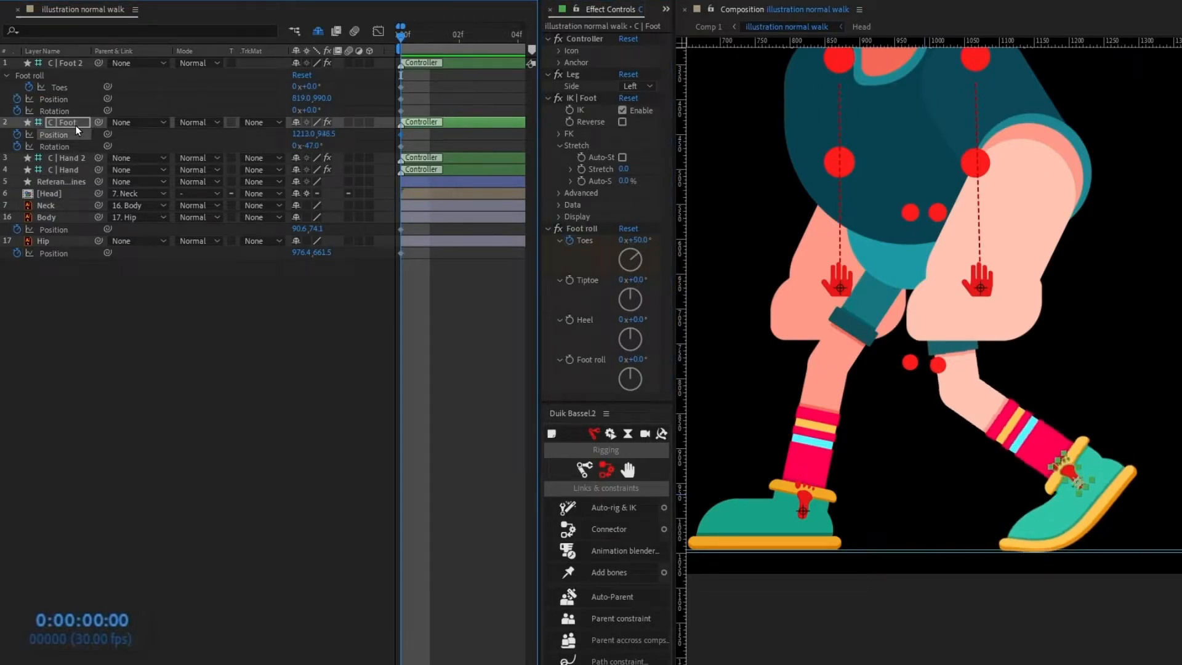
{"action": "key", "text": "shift+Right"}
{"action": "key", "text": "shift+Right"}
{"action": "key", "text": "Right"}
{"action": "key", "text": "Right"}
{"action": "key", "text": "Right"}
{"action": "key", "text": "Right"}
{"action": "key", "text": "Right"}
{"action": "key", "text": "Right"}
{"action": "key", "text": "Right"}
{"action": "key", "text": "Right"}
{"action": "key", "text": "Right"}
{"action": "key", "text": "Right"}
{"action": "key", "text": "Right"}
{"action": "key", "text": "Down"}
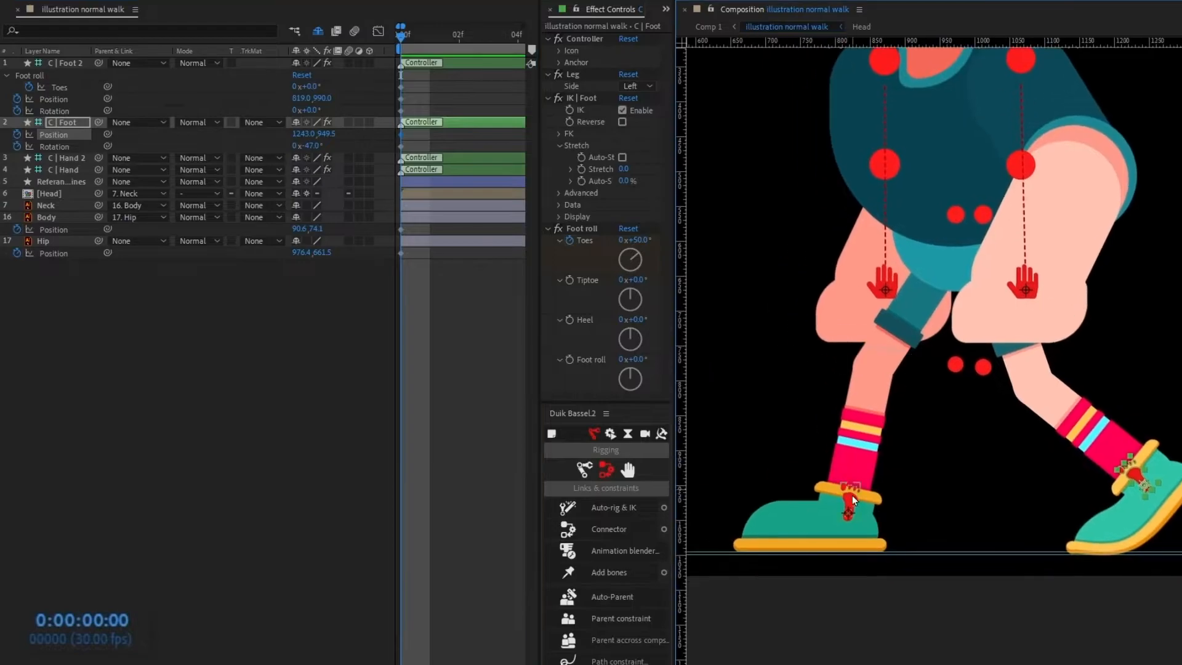
Rotate the C | Foot 2 controller to 34° and set its Toes to 50°
{"action": "left_click", "coordinate": [53, 98]}
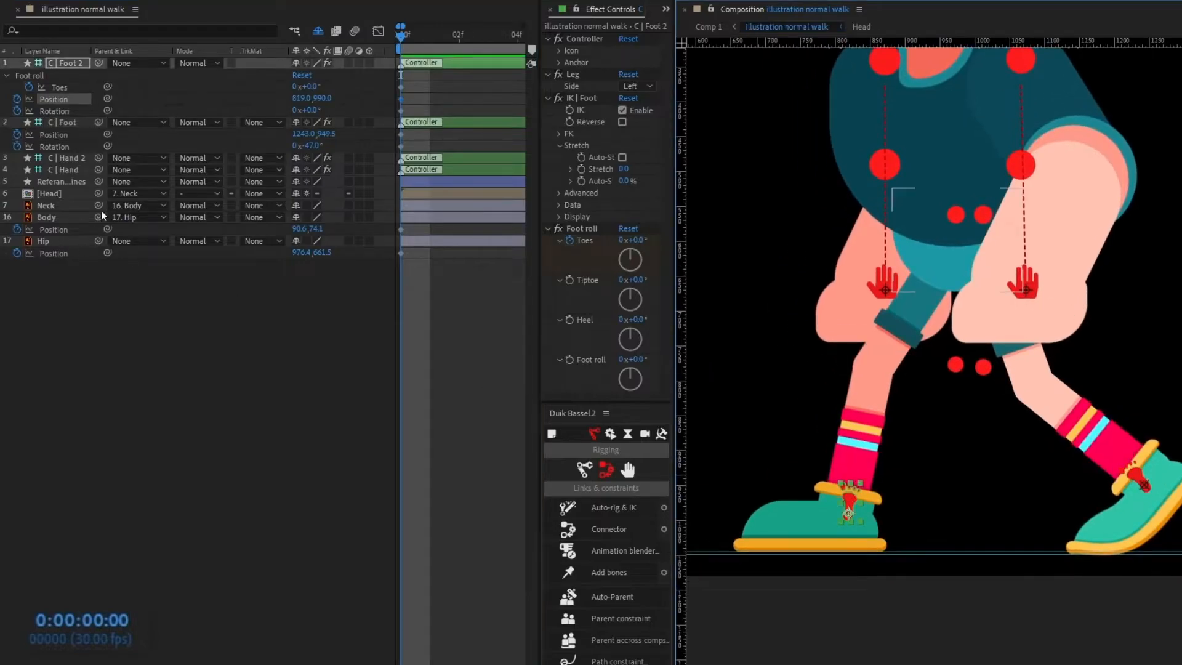
{"action": "left_click_drag", "start_coordinate": [311, 110], "coordinate": [333, 88]}
{"action": "left_click", "coordinate": [332, 88]}
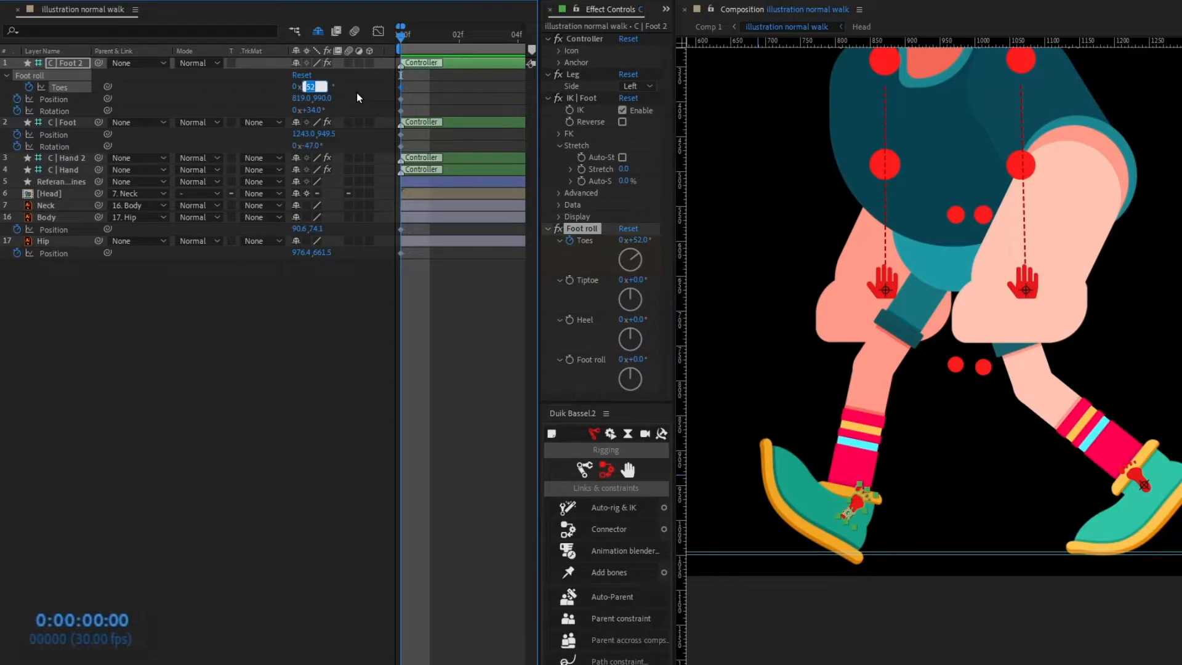
{"action": "type", "text": "50"}
{"action": "key", "text": "Return"}
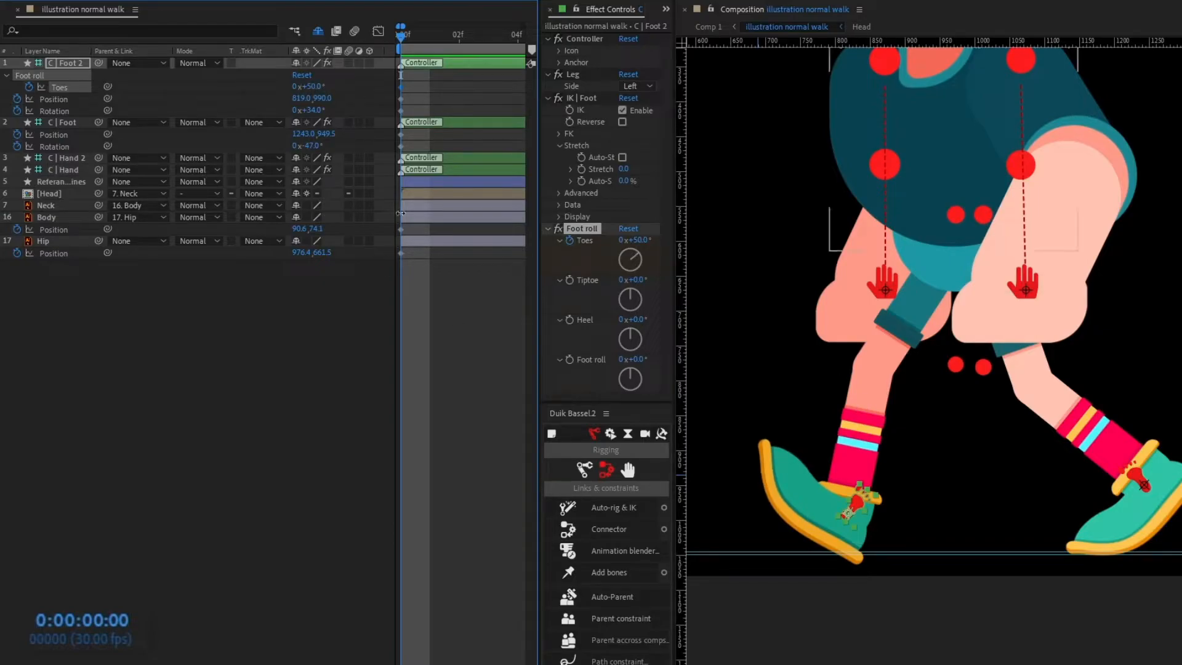
Move the C | Foot 2 controller up and forward to 785, 972 so the heel rests on the ground line
{"action": "left_click", "coordinate": [69, 68]}
{"action": "key", "text": "Up"}
{"action": "key", "text": "Up"}
{"action": "key", "text": "Up"}
{"action": "key", "text": "Up"}
{"action": "key", "text": "Up"}
{"action": "key", "text": "Up"}
{"action": "key", "text": "Up"}
{"action": "key", "text": "Up"}
{"action": "key", "text": "Up"}
{"action": "key", "text": "Up"}
{"action": "key", "text": "Up"}
{"action": "key", "text": "Up"}
{"action": "key", "text": "Up"}
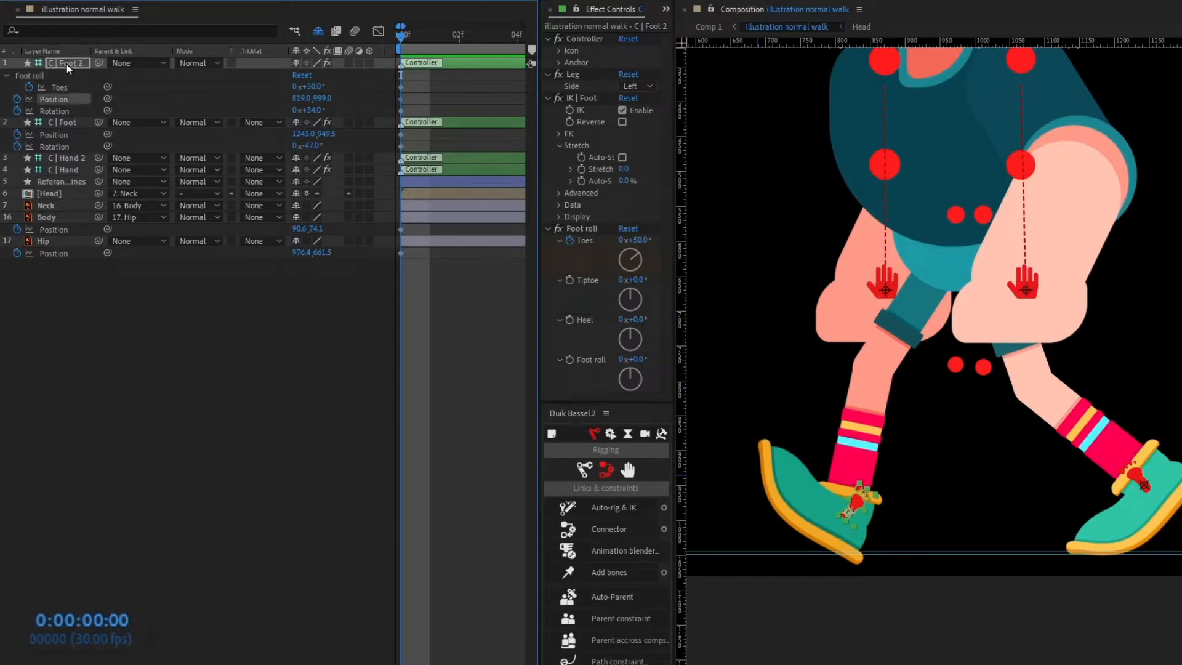
{"action": "key", "text": "Up"}
{"action": "key", "text": "Up"}
{"action": "key", "text": "Left"}
{"action": "key", "text": "shift+Left"}
{"action": "key", "text": "shift+Left"}
{"action": "key", "text": "shift+Left"}
{"action": "key", "text": "Left"}
{"action": "key", "text": "Left"}
{"action": "key", "text": "Left"}
{"action": "key", "text": "Down"}
Lower the Hip layer to 976.4, 689.5 to deepen the contact pose
{"action": "scroll", "coordinate": [965, 271], "scroll_direction": "down", "scroll_amount": 1}
{"action": "left_click_drag", "start_coordinate": [964, 253], "coordinate": [966, 282]}
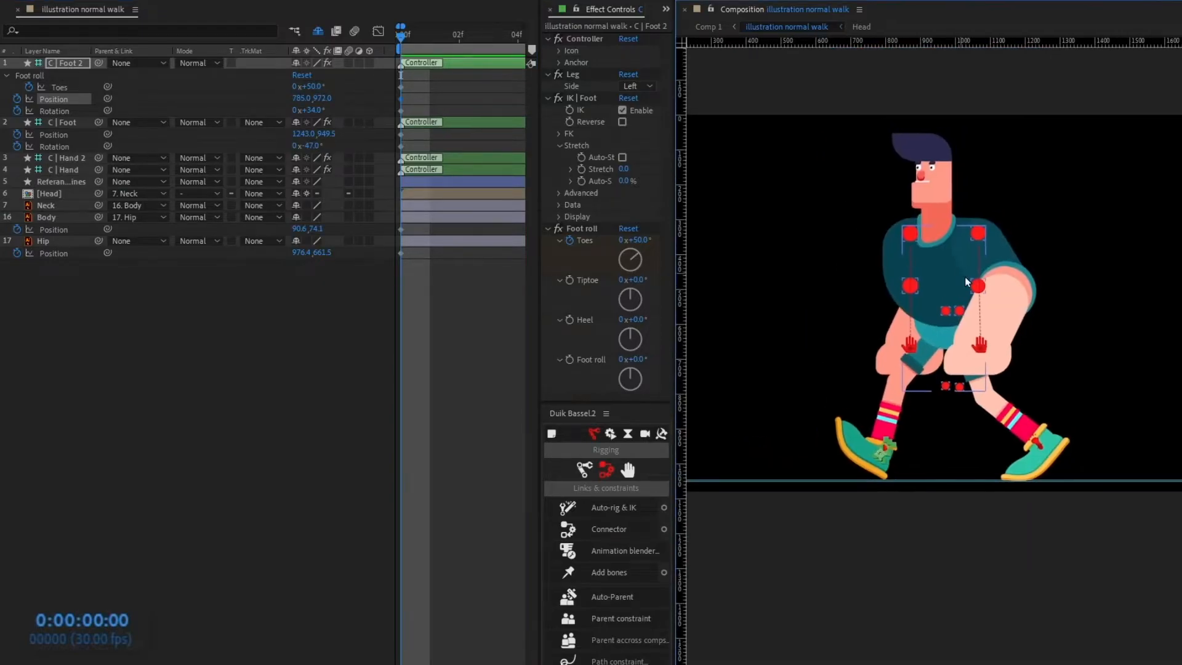
{"action": "left_click", "coordinate": [72, 220]}
{"action": "left_click", "coordinate": [72, 242]}
{"action": "key", "text": "shift+Down"}
{"action": "key", "text": "Down"}
{"action": "key", "text": "Down"}
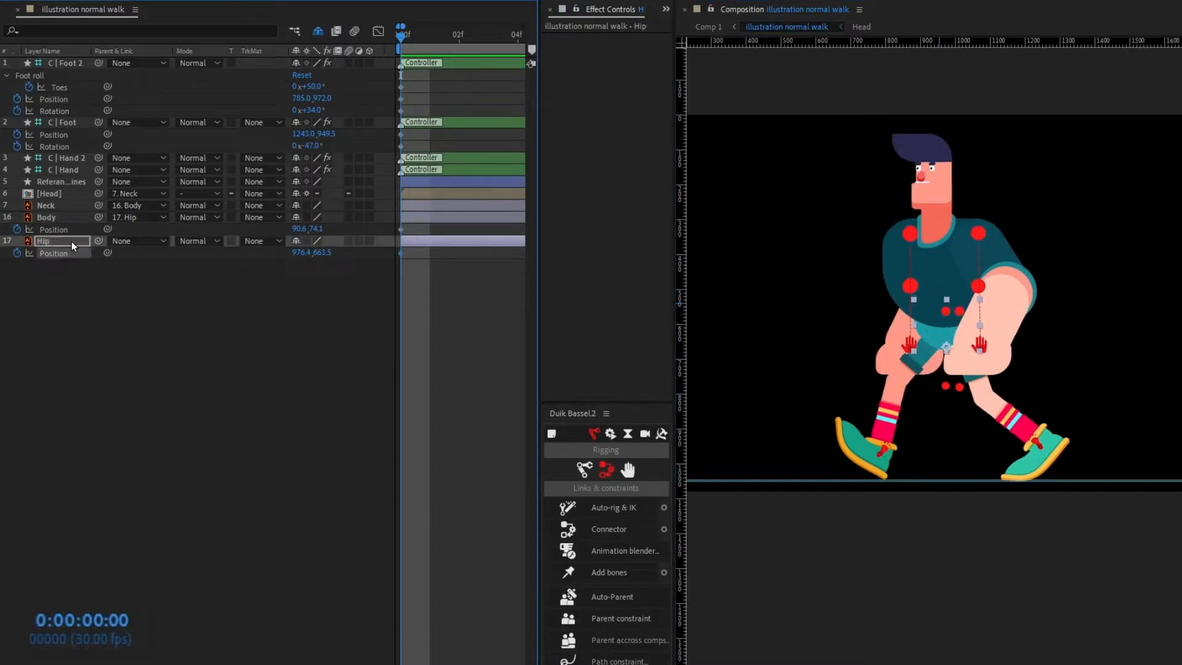
{"action": "key", "text": "Down"}
{"action": "key", "text": "Down"}
{"action": "key", "text": "Down"}
{"action": "key", "text": "Down"}
{"action": "key", "text": "Down"}
{"action": "key", "text": "Down"}
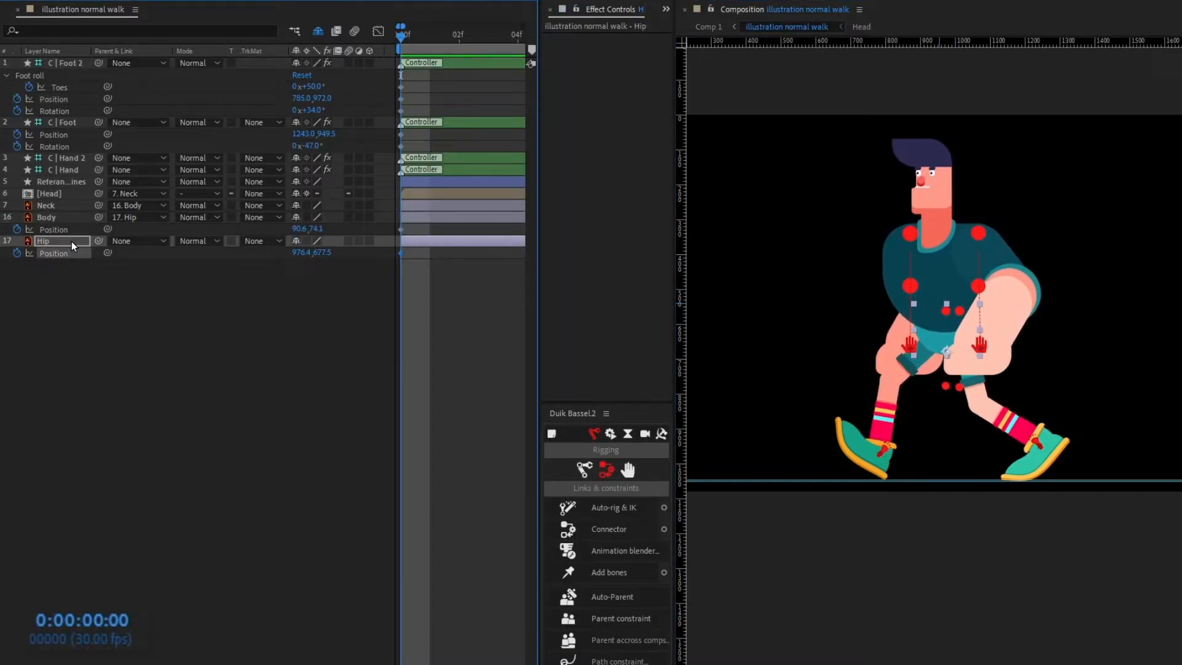
{"action": "key", "text": "Down"}
{"action": "key", "text": "Down"}
{"action": "key", "text": "Down"}
{"action": "key", "text": "Down"}
{"action": "key", "text": "Down"}
{"action": "key", "text": "Down"}
{"action": "key", "text": "Down"}
{"action": "key", "text": "Down"}
{"action": "key", "text": "Down"}
{"action": "key", "text": "Down"}
{"action": "key", "text": "Down"}
{"action": "key", "text": "Down"}
{"action": "key", "text": "Down"}
{"action": "key", "text": "Down"}
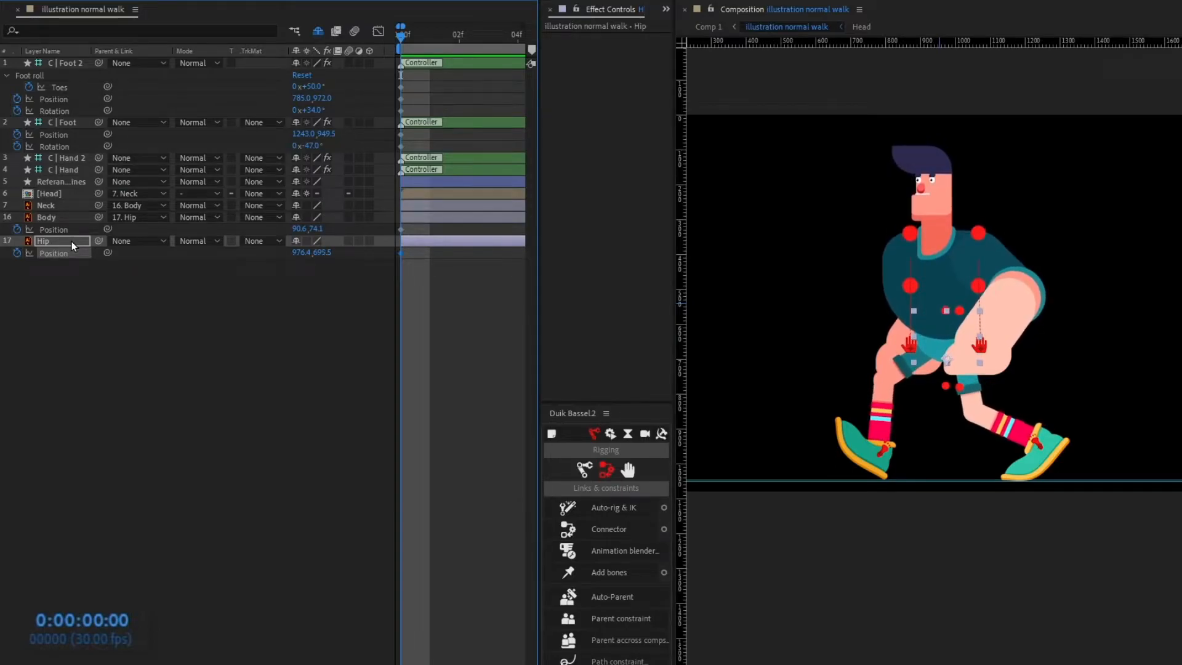
{"action": "key", "text": "Up"}
{"action": "key", "text": "Up"}
{"action": "key", "text": "Up"}
{"action": "key", "text": "Up"}
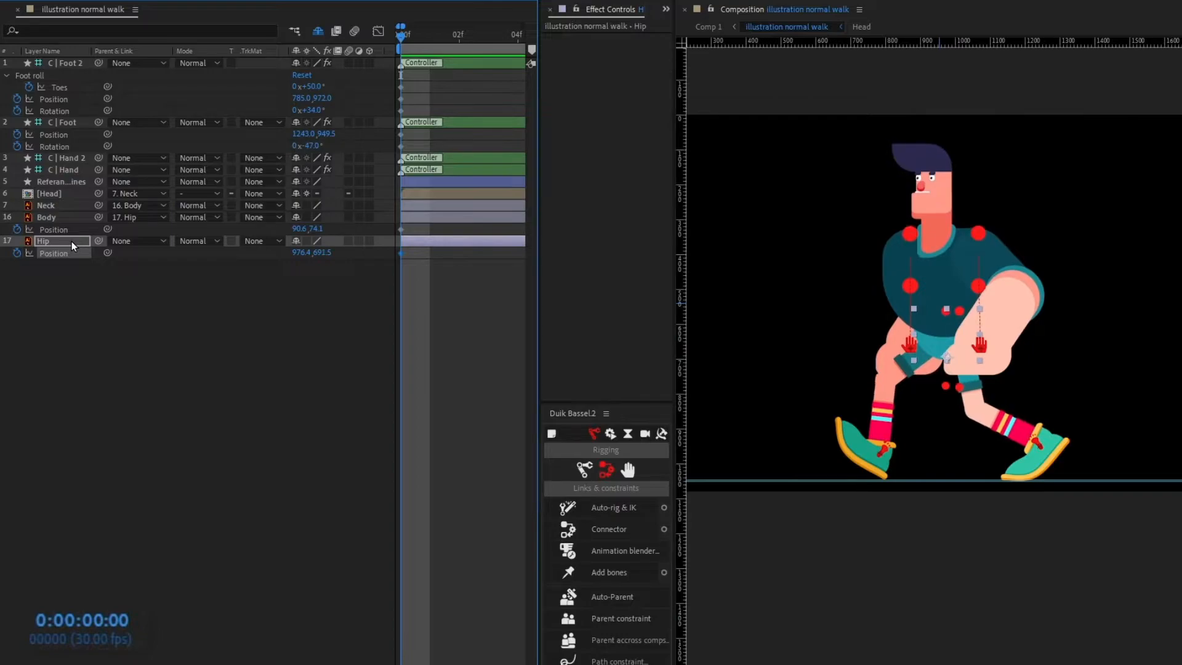
Widen the stride by moving the C | Foot controller back to 1271, 949.5
{"action": "left_click", "coordinate": [64, 122]}
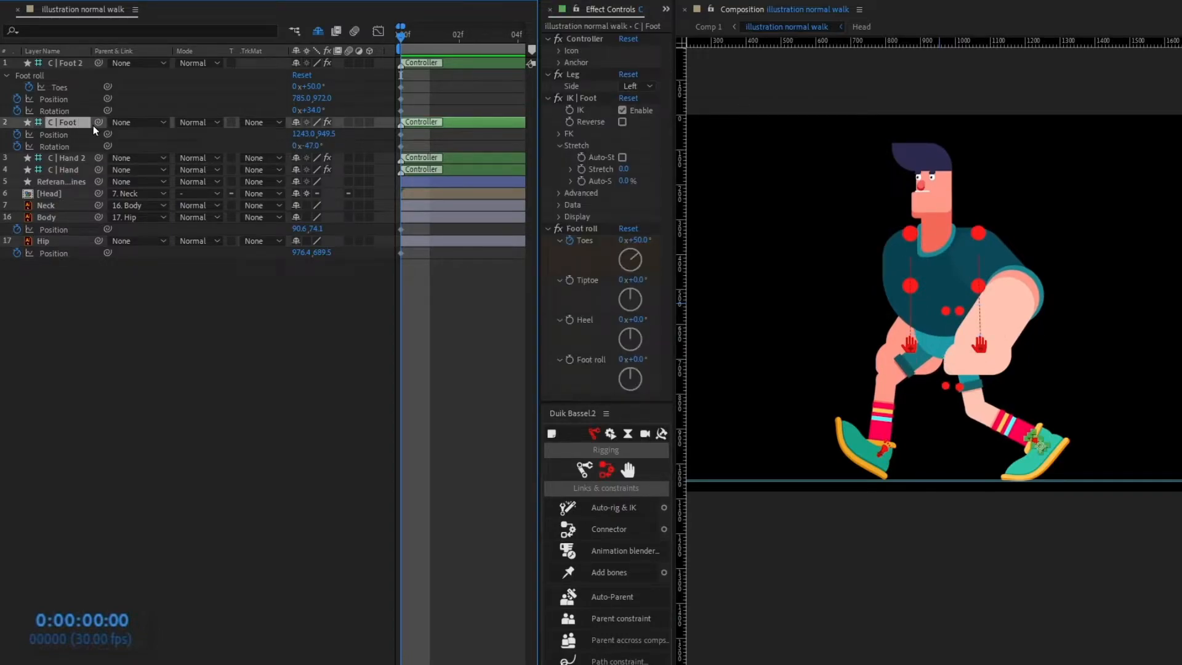
{"action": "key", "text": "shift+Right"}
{"action": "key", "text": "shift+Right"}
{"action": "key", "text": "shift+Right"}
{"action": "key", "text": "Left"}
{"action": "key", "text": "Left"}
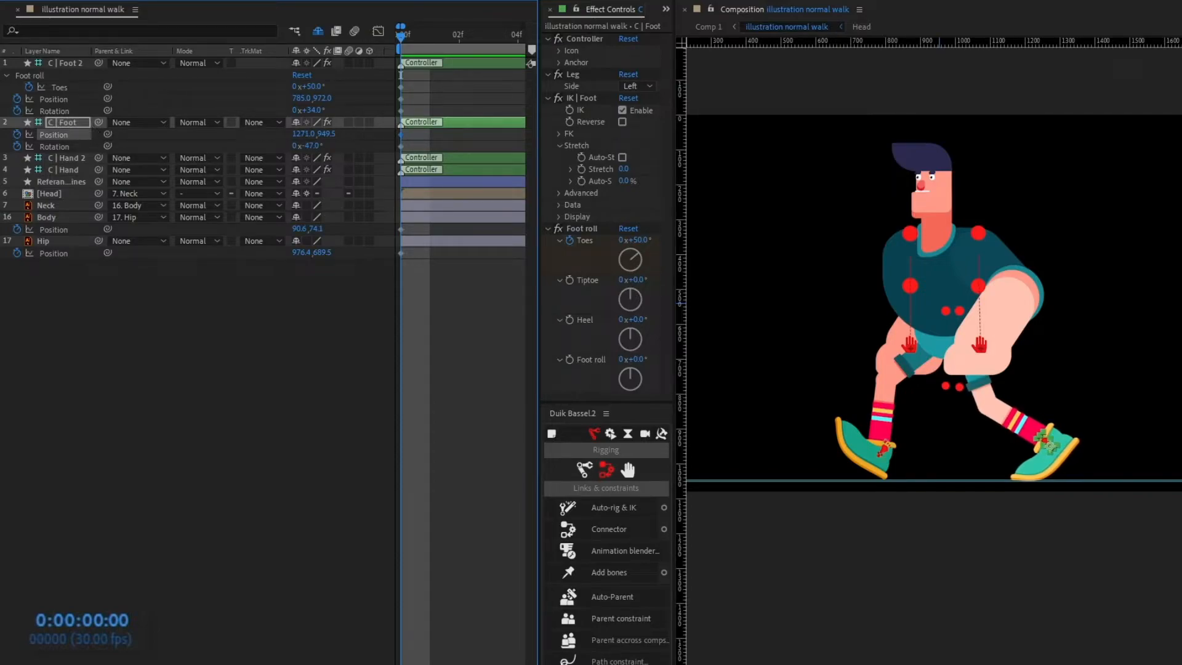
Move the C | Foot 2 controller forward to 753, 972
{"action": "left_click", "coordinate": [62, 63]}
{"action": "key", "text": "shift+Left"}
{"action": "key", "text": "shift+Left"}
{"action": "key", "text": "shift+Left"}
{"action": "key", "text": "Left"}
{"action": "key", "text": "Left"}
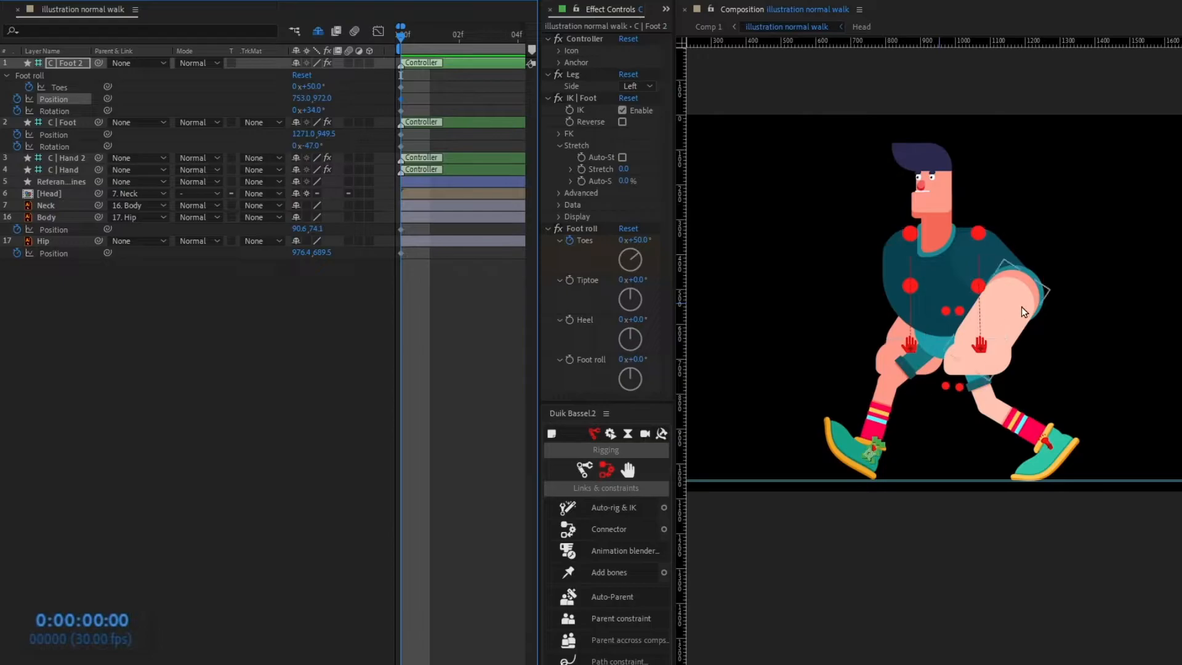
Swing the C | Hand controller forward to 811.5, 570.3 and rotate it to 71°, keyframing Position and Rotation
{"action": "scroll", "coordinate": [977, 343], "scroll_direction": "up", "scroll_amount": 2}
{"action": "left_click", "coordinate": [1014, 352]}
{"action": "left_click_drag", "start_coordinate": [1014, 352], "coordinate": [829, 284]}
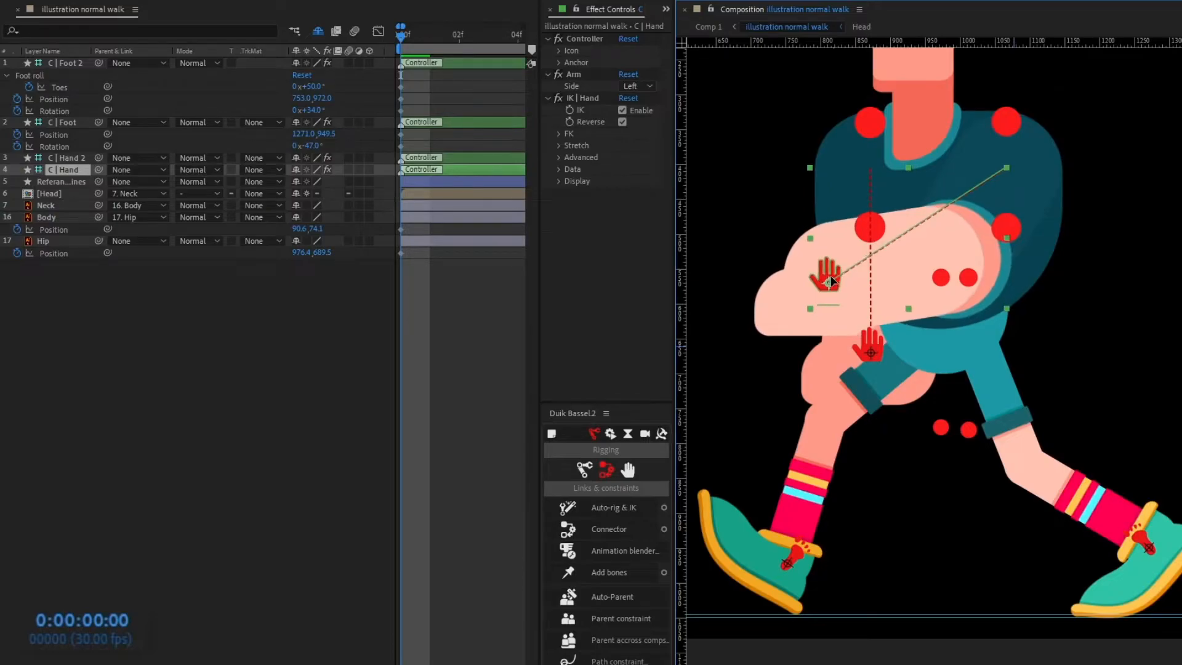
{"action": "left_click", "coordinate": [73, 172]}
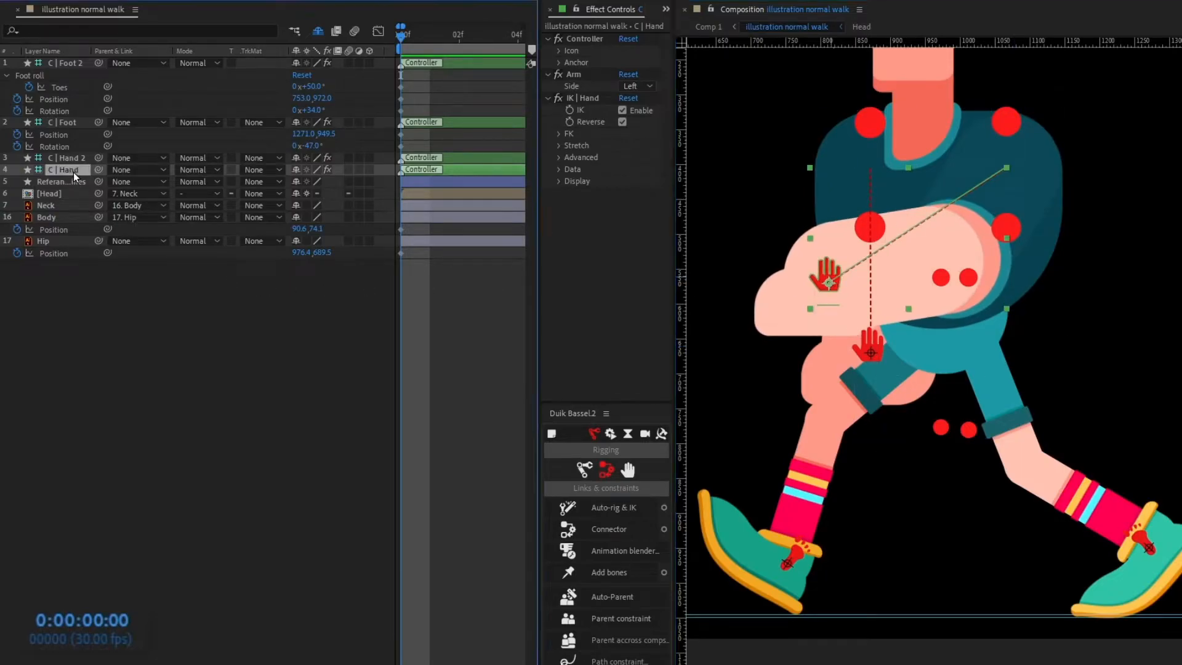
{"action": "key", "text": "p"}
{"action": "left_click", "coordinate": [46, 182]}
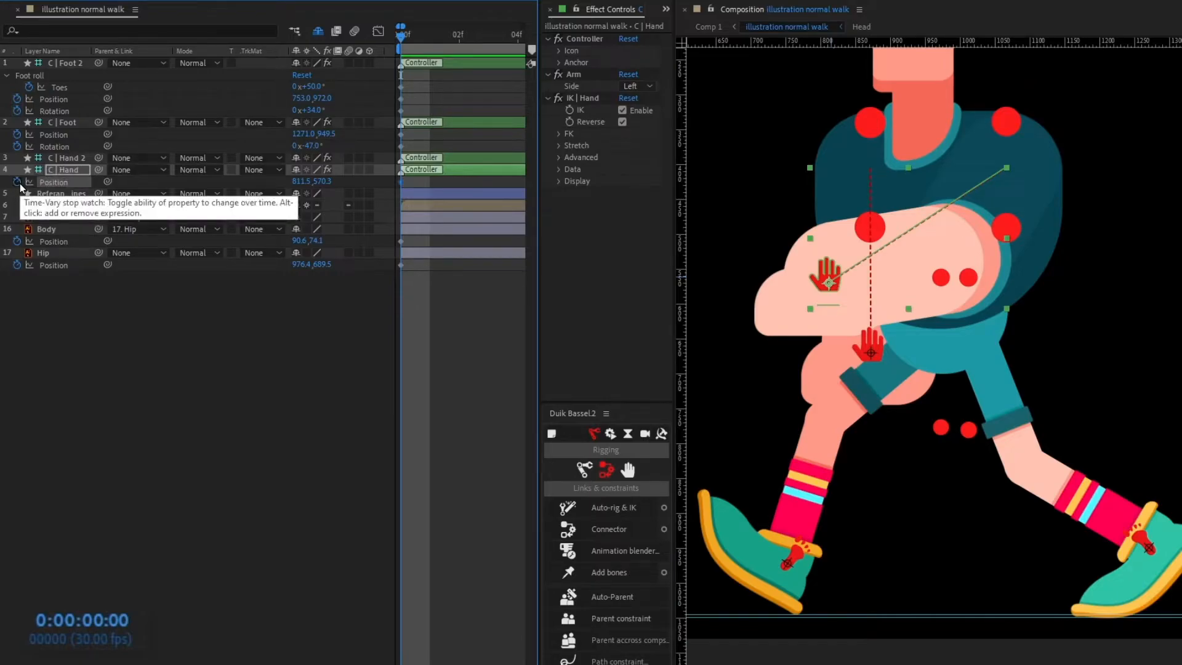
{"action": "key", "text": "shift+r"}
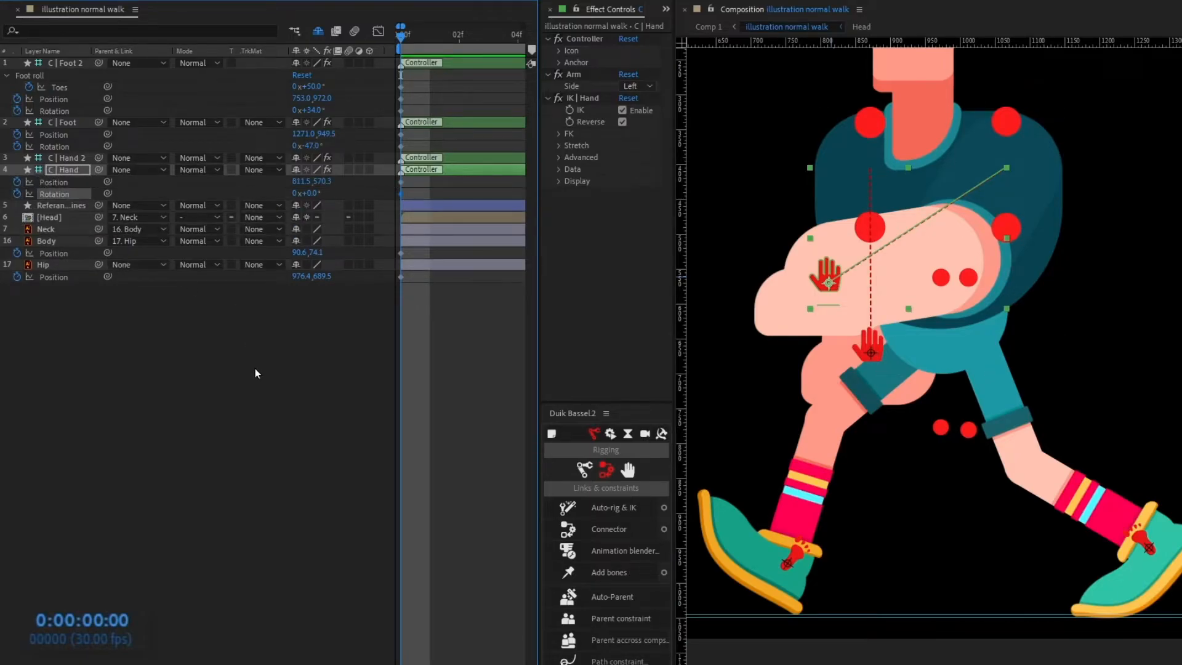
{"action": "left_click_drag", "start_coordinate": [306, 192], "coordinate": [344, 176]}
Keyframe Position and Rotation on C | Hand 2, swinging it back to 1160.4, 559.3 and rotating it to -56°
{"action": "left_click", "coordinate": [78, 158]}
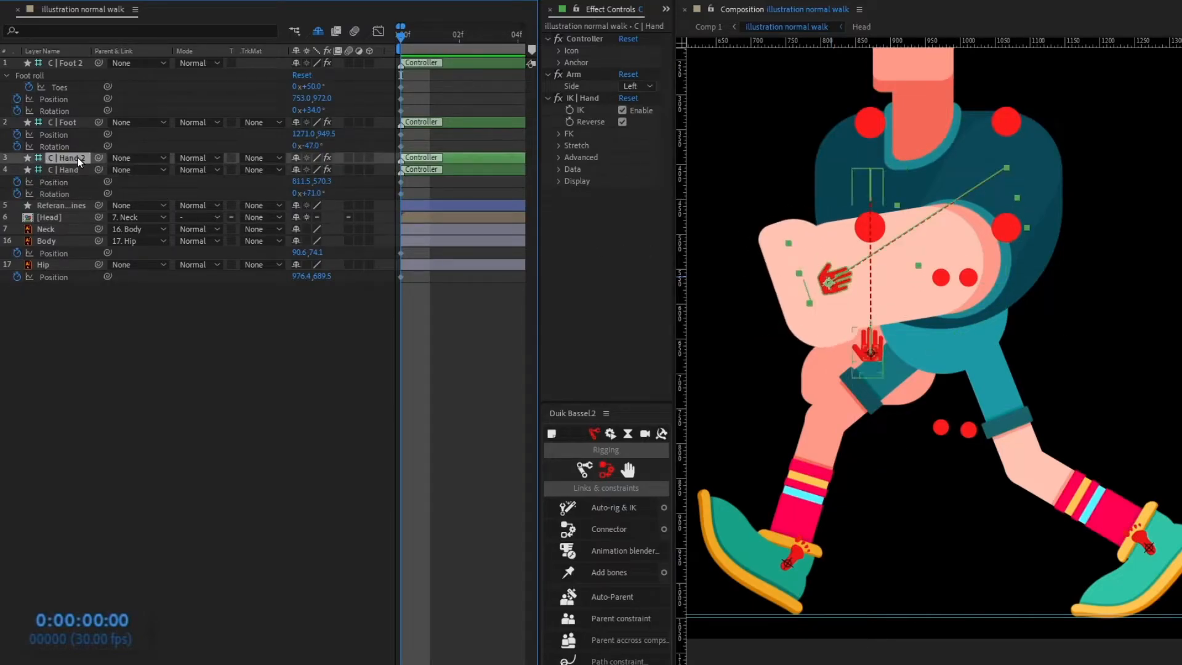
{"action": "key", "text": "alt+shift+p"}
{"action": "key", "text": "alt+shift+r"}
{"action": "left_click_drag", "start_coordinate": [870, 352], "coordinate": [1071, 275]}
{"action": "left_click_drag", "start_coordinate": [310, 216], "coordinate": [277, 181]}
{"action": "scroll", "coordinate": [1139, 410], "scroll_direction": "down", "scroll_amount": 1}
{"action": "scroll", "coordinate": [1121, 408], "scroll_direction": "up", "scroll_amount": 1}
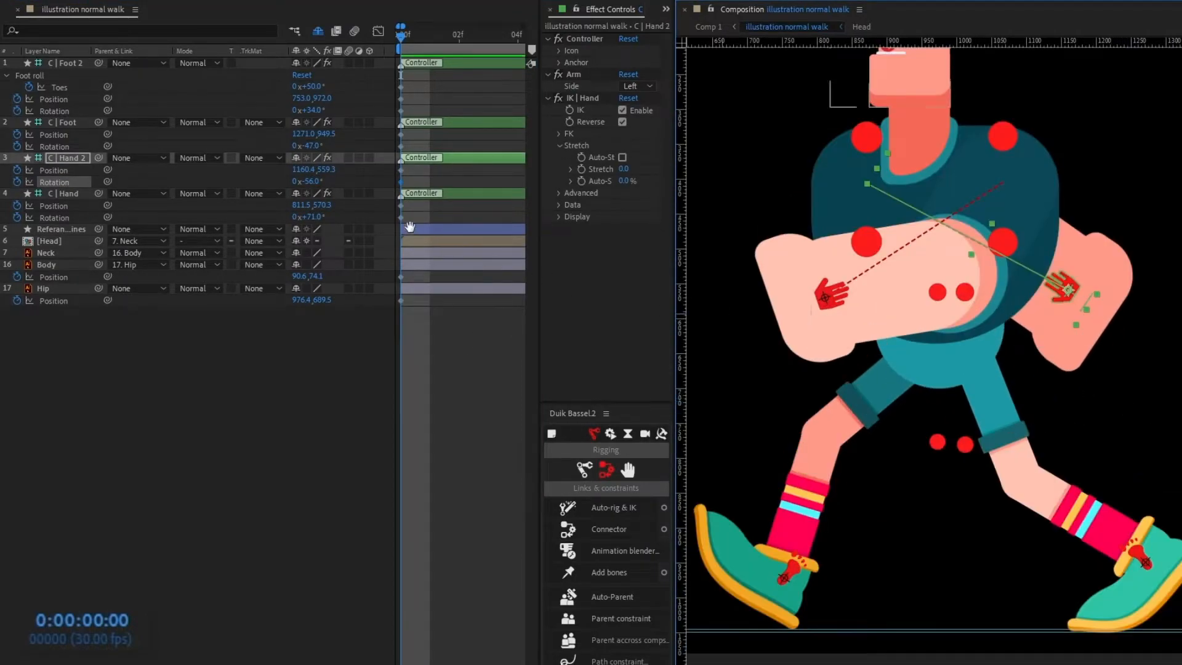
Copy all the first-frame keyframes of the pose and paste them at 0:00:01:00 to close the cycle
{"action": "left_click", "coordinate": [399, 39]}
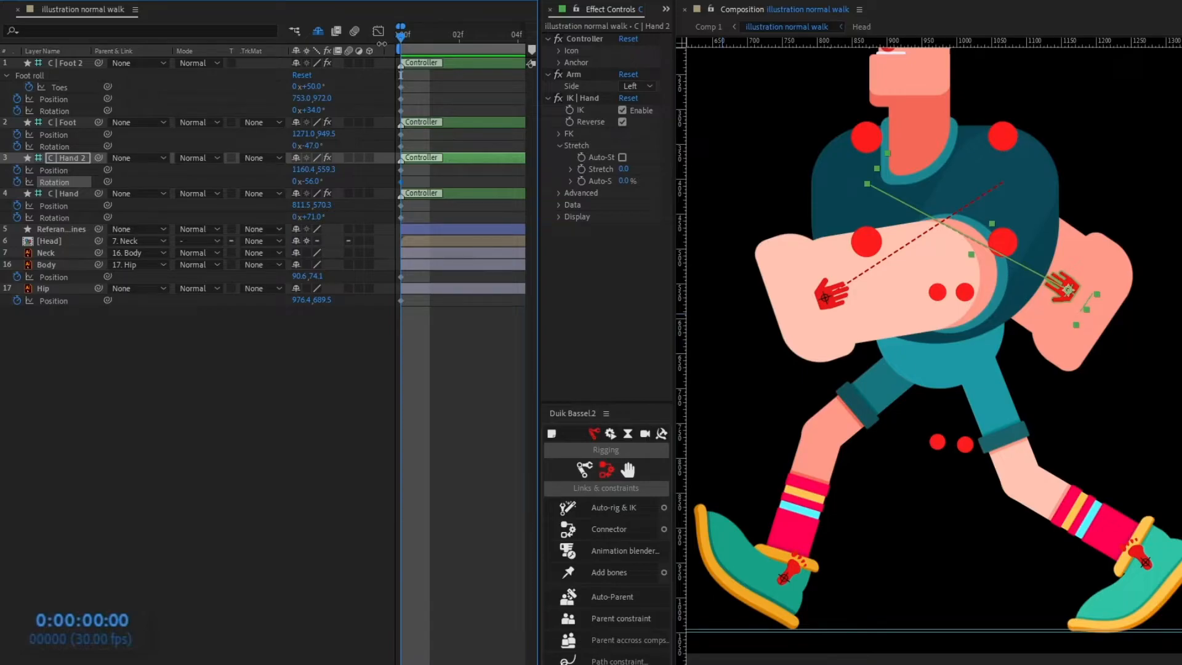
{"action": "key", "text": "minus"}
{"action": "key", "text": "minus"}
{"action": "key", "text": "minus"}
{"action": "key", "text": "minus"}
{"action": "left_click", "coordinate": [105, 621]}
{"action": "type", "text": "+34.0"}
{"action": "key", "text": "Return"}
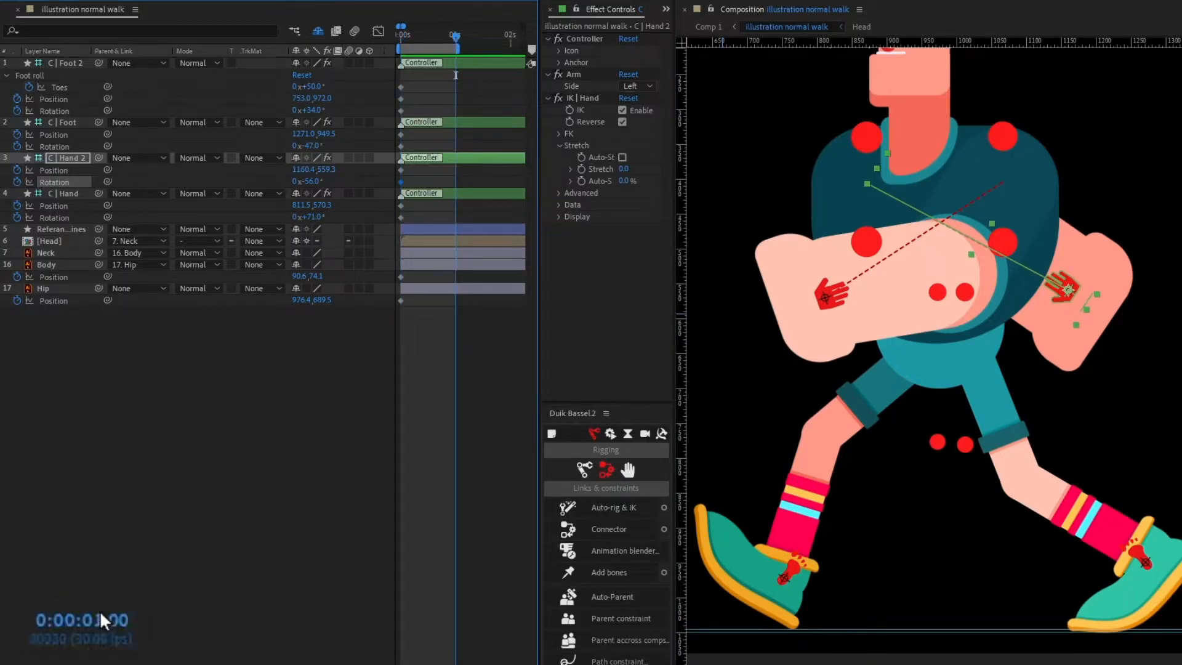
{"action": "key", "text": "ctrl+v"}
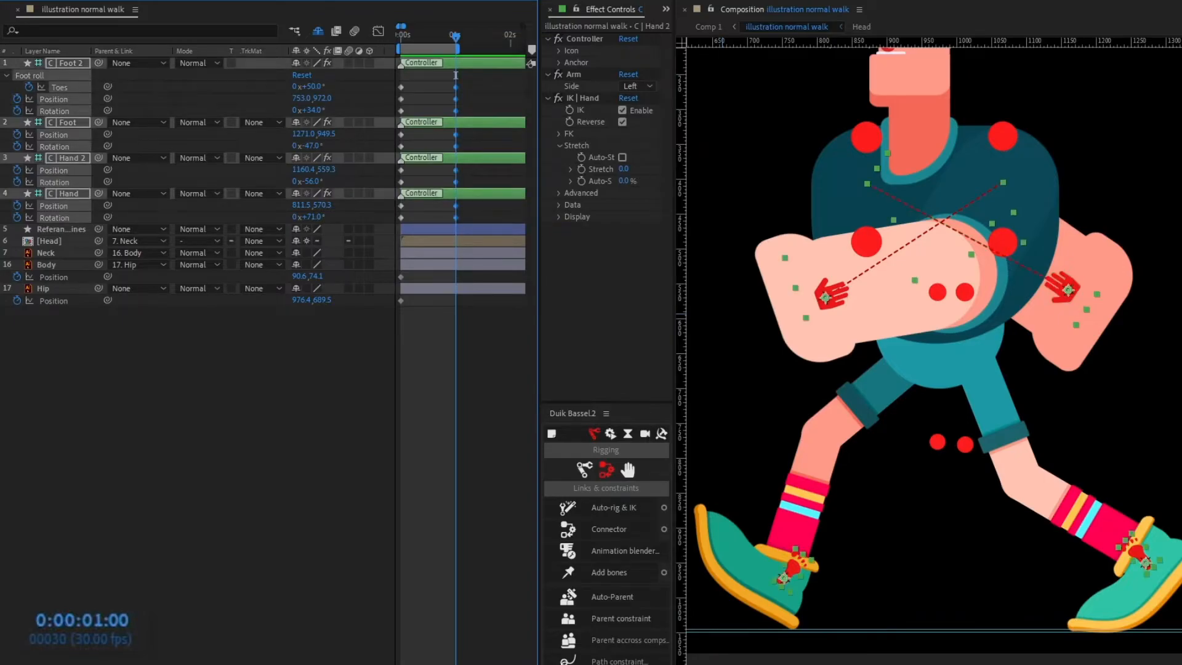
{"action": "left_click", "coordinate": [187, 382]}
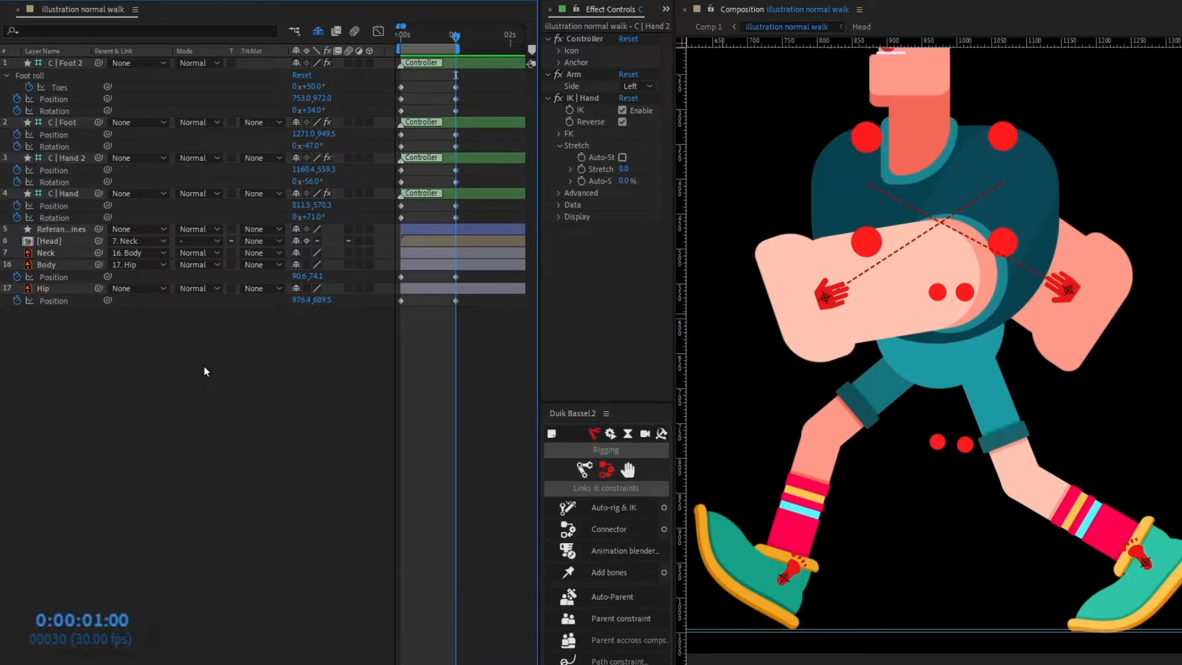
At 0:00:00:15, move the C | Foot 2 controller forward to 1215, 972
{"action": "key", "text": "Home"}
{"action": "key", "text": "equal"}
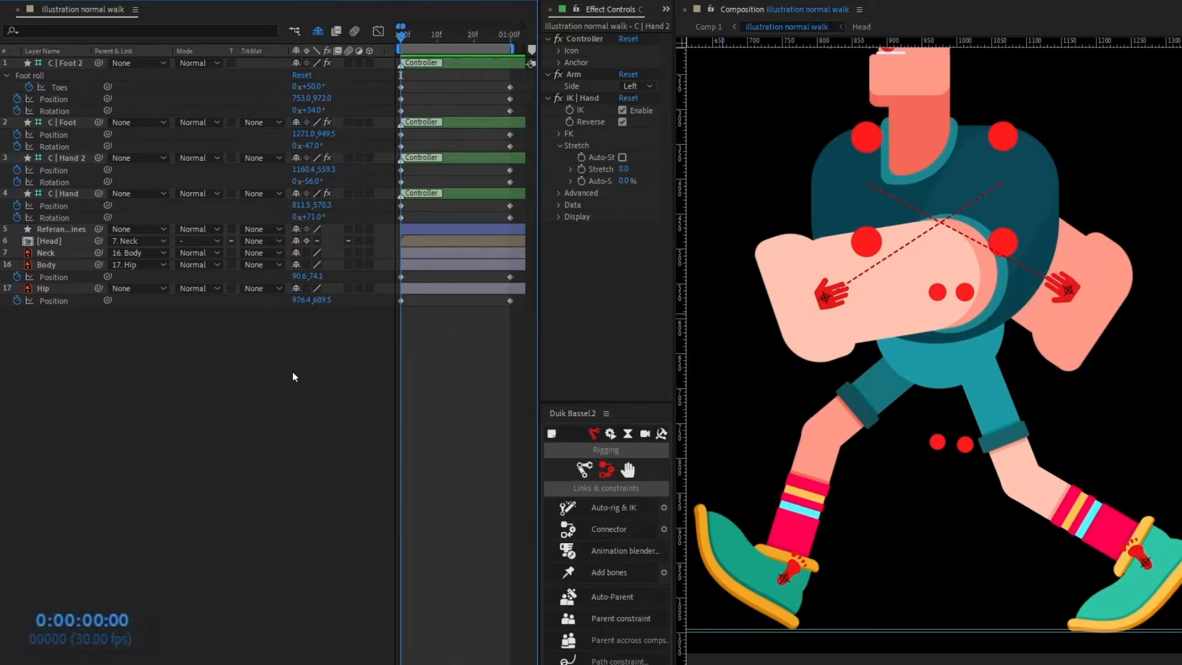
{"action": "left_click", "coordinate": [104, 617]}
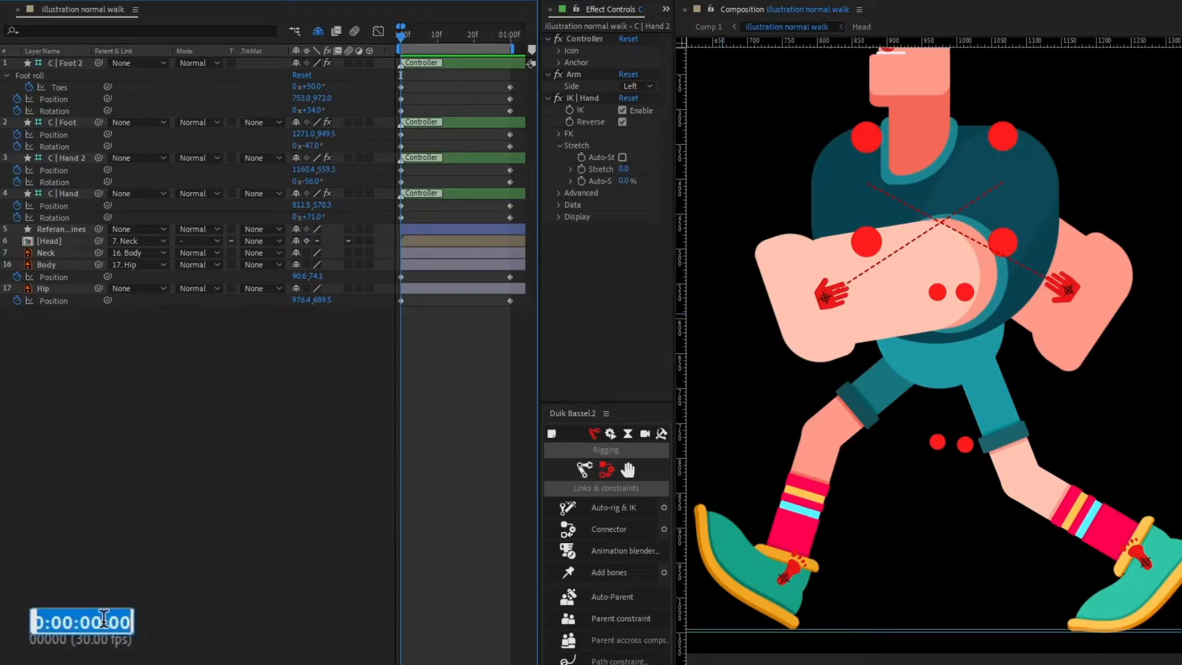
{"action": "type", "text": "+"}
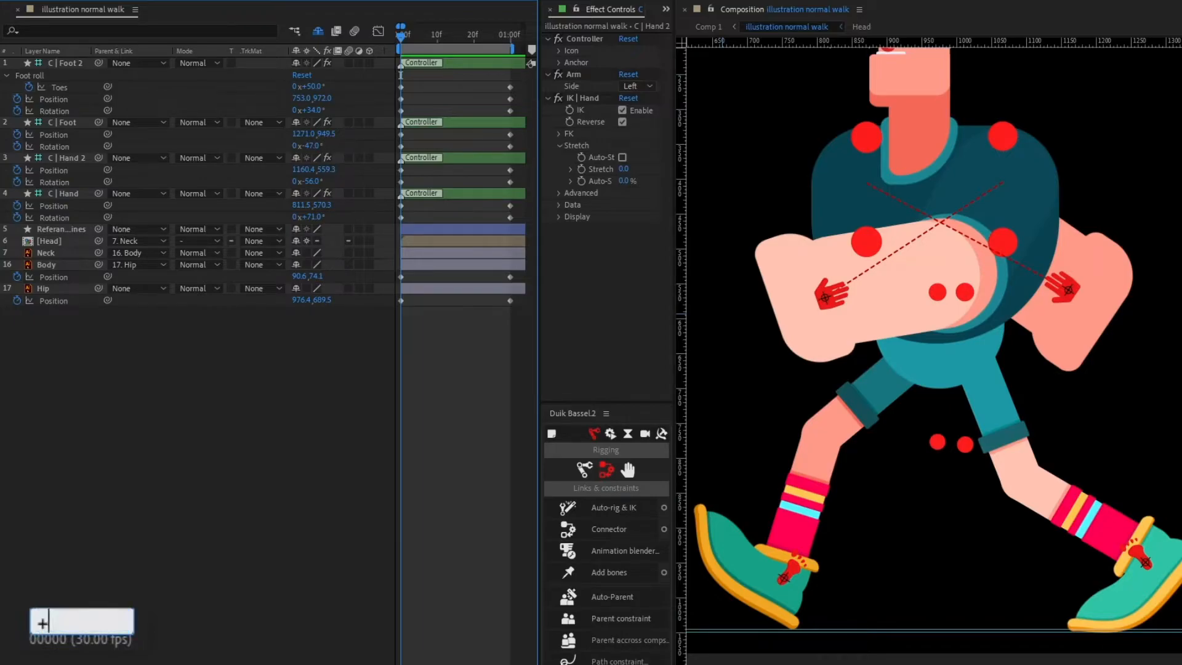
{"action": "key", "text": "Return"}
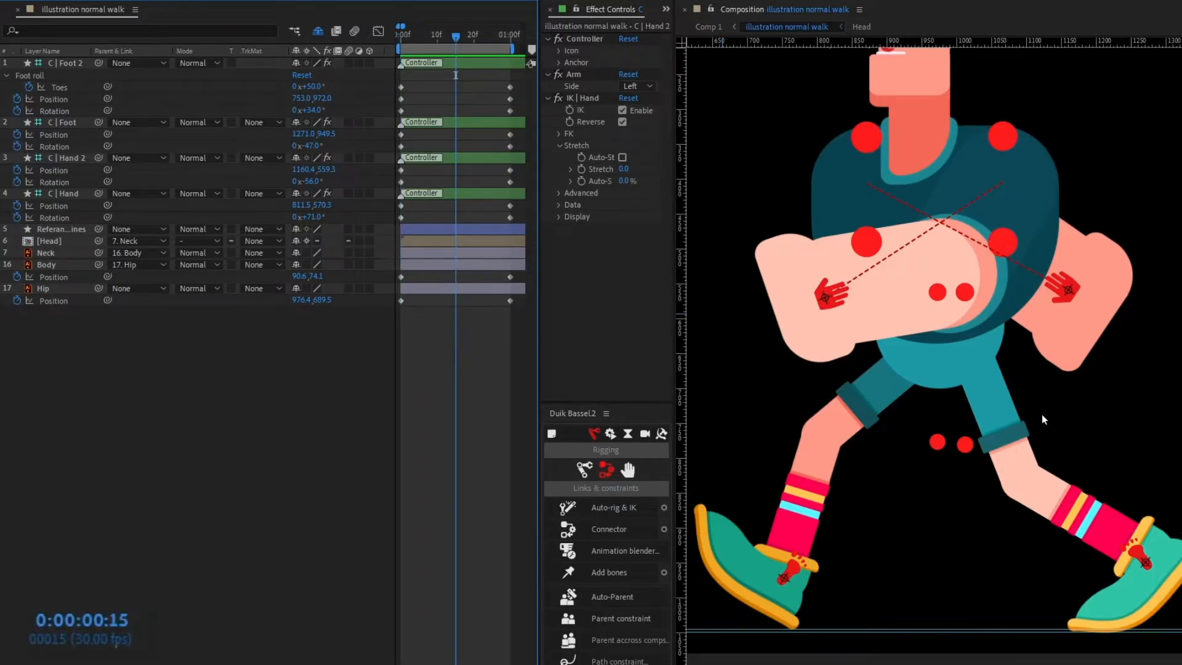
{"action": "scroll", "coordinate": [1042, 416], "scroll_direction": "down", "scroll_amount": 1}
{"action": "scroll", "coordinate": [1042, 415], "scroll_direction": "up", "scroll_amount": 1}
{"action": "left_click_drag", "start_coordinate": [1042, 416], "coordinate": [1055, 436]}
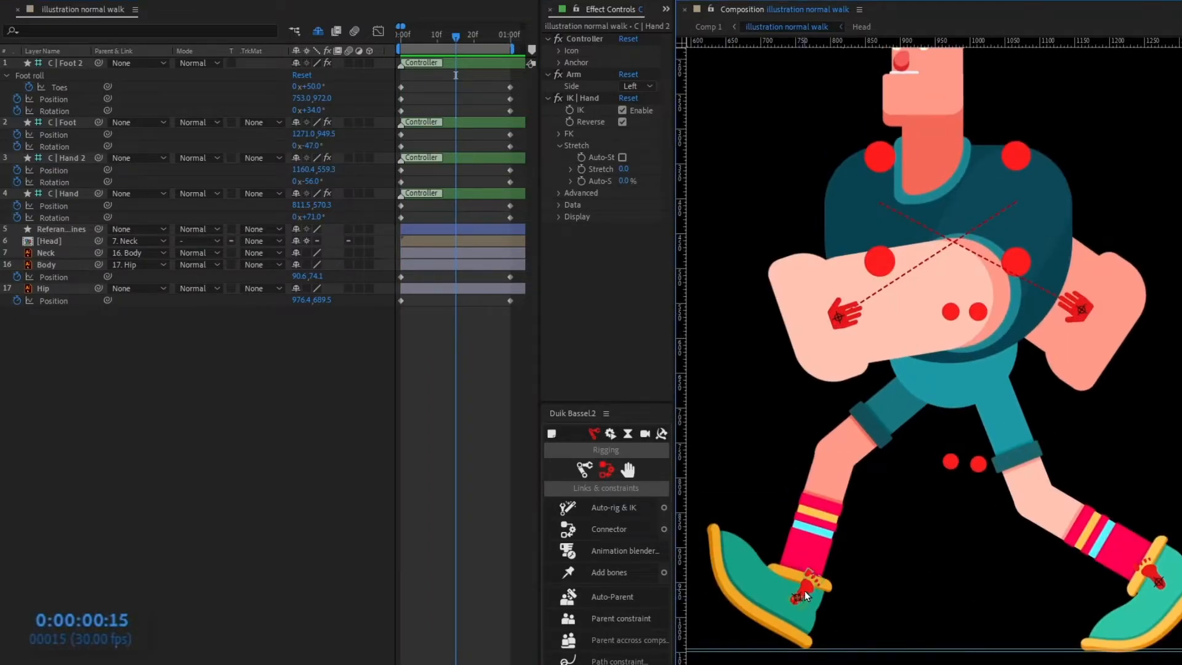
{"action": "left_click_drag", "start_coordinate": [804, 591], "coordinate": [1125, 595]}
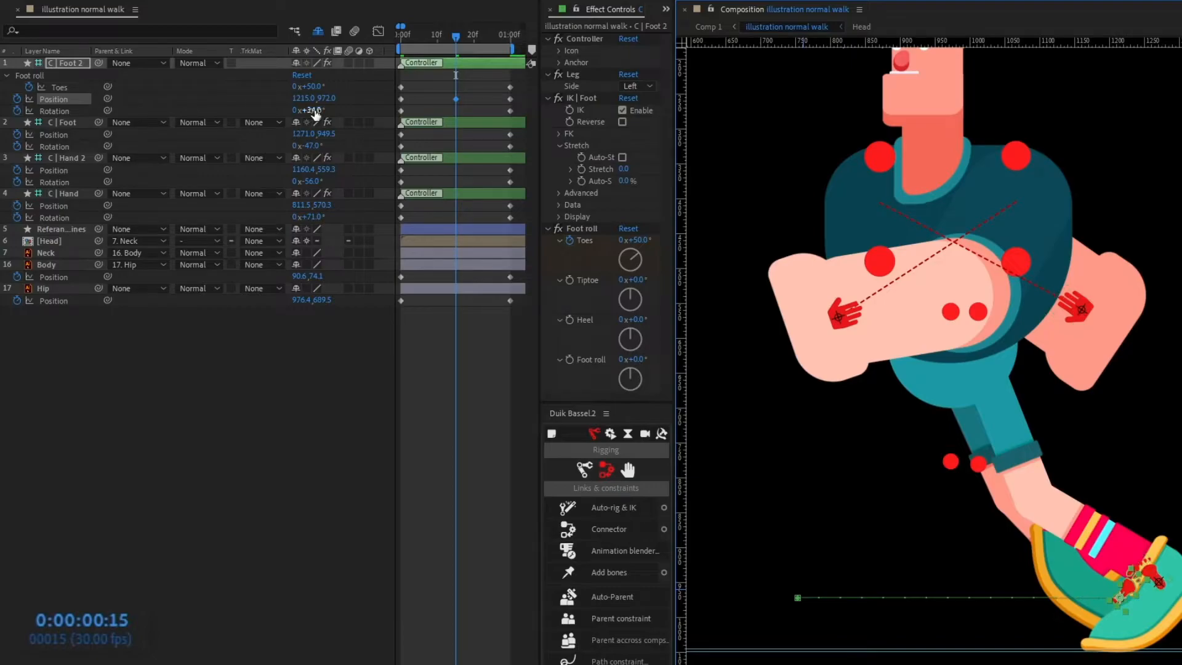
Rotate C | Foot 2 to -51° and refine its position to 1250, 927 so the heel meets the ground line
{"action": "left_click_drag", "start_coordinate": [316, 115], "coordinate": [293, 139]}
{"action": "left_click_drag", "start_coordinate": [1057, 424], "coordinate": [1028, 372]}
{"action": "left_click_drag", "start_coordinate": [311, 111], "coordinate": [292, 121]}
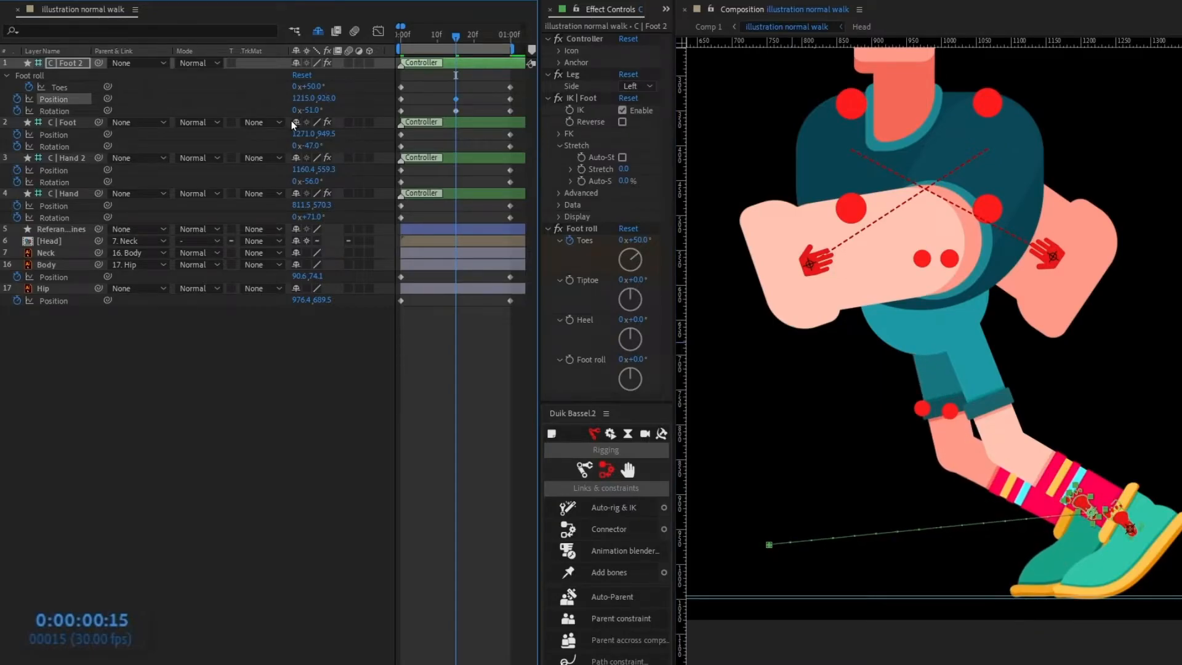
{"action": "left_click_drag", "start_coordinate": [302, 98], "coordinate": [324, 98]}
Move the C | Foot controller back to 897, 949.5 and rotate it to 30°
{"action": "left_click", "coordinate": [472, 126]}
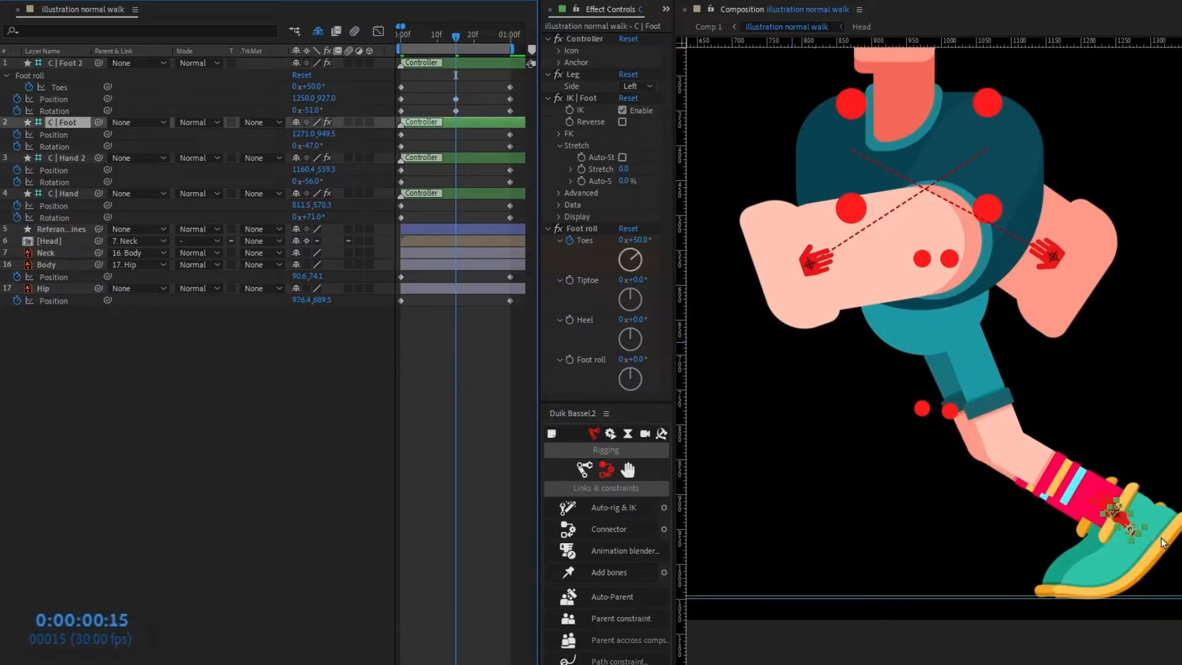
{"action": "left_click_drag", "start_coordinate": [1122, 525], "coordinate": [861, 516]}
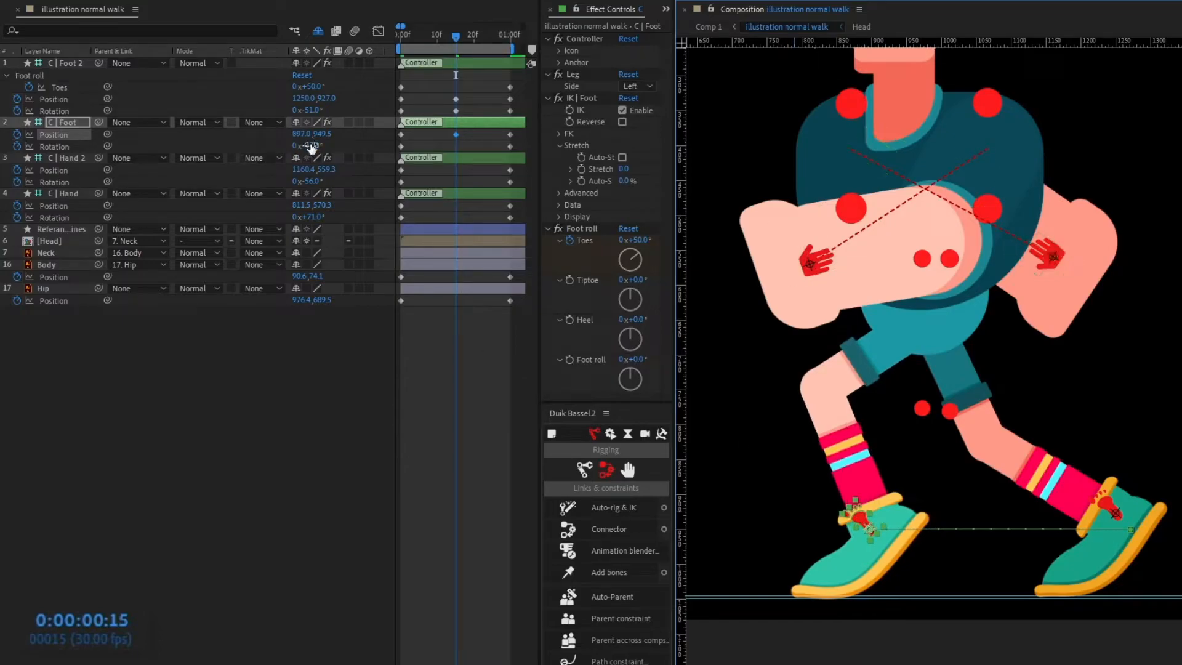
{"action": "left_click", "coordinate": [339, 150]}
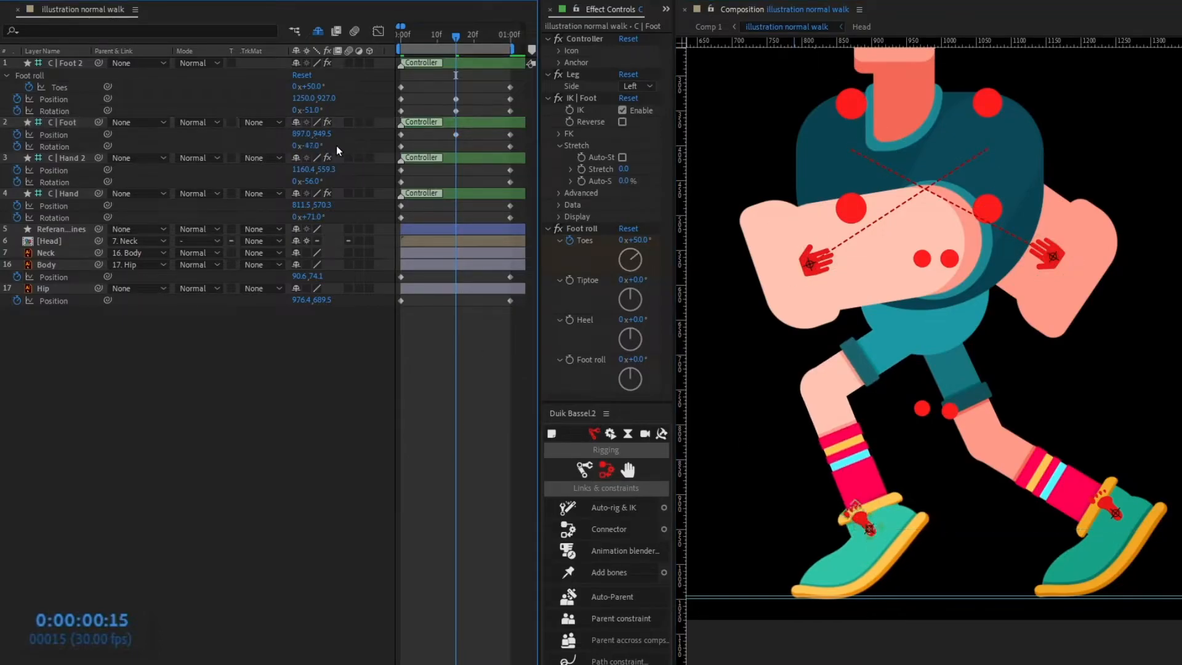
{"action": "left_click_drag", "start_coordinate": [318, 146], "coordinate": [372, 145]}
Nudge C | Foot further back and down to 785, 968.5, resting the rear foot's toe on the ground line
{"action": "key", "text": "shift+Left"}
{"action": "key", "text": "shift+Left"}
{"action": "key", "text": "shift+Left"}
{"action": "key", "text": "shift+Left"}
{"action": "key", "text": "shift+Left"}
{"action": "key", "text": "shift+Left"}
{"action": "key", "text": "shift+Left"}
{"action": "key", "text": "shift+Left"}
{"action": "key", "text": "shift+Left"}
{"action": "key", "text": "shift+Left"}
{"action": "key", "text": "shift+Left"}
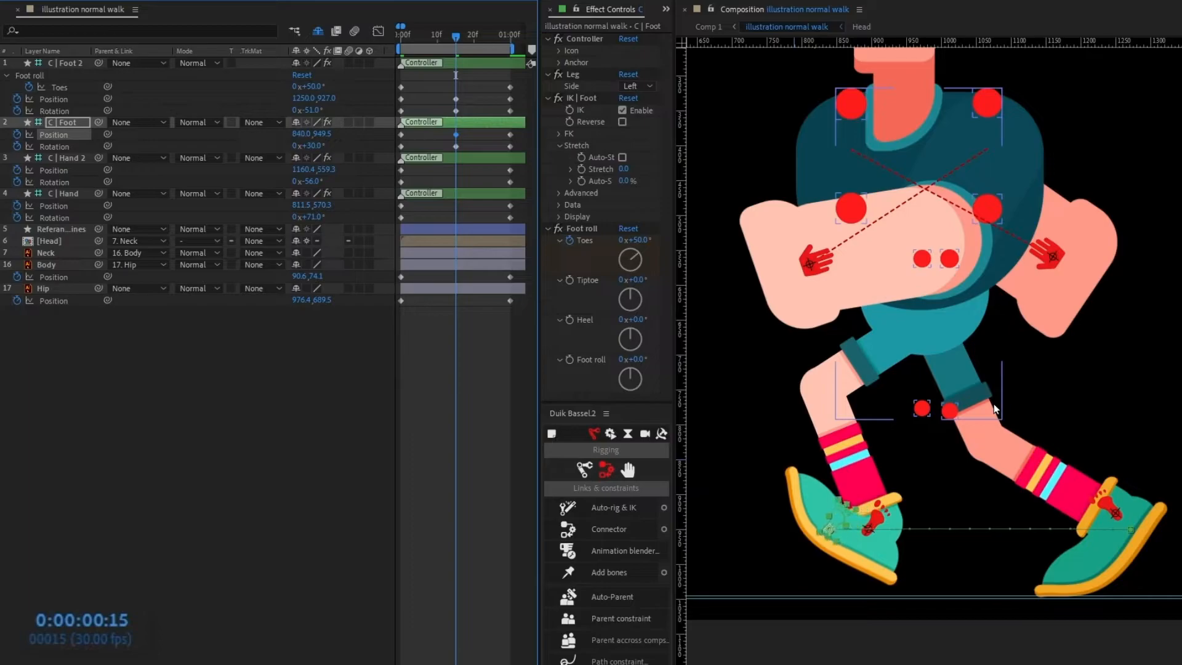
{"action": "key", "text": "shift+Left"}
{"action": "key", "text": "shift+Left"}
{"action": "key", "text": "shift+Left"}
{"action": "left_click_drag", "start_coordinate": [987, 426], "coordinate": [1023, 463]}
{"action": "key", "text": "shift+Down"}
{"action": "key", "text": "shift+Down"}
{"action": "key", "text": "shift+Down"}
{"action": "key", "text": "shift+Right"}
{"action": "key", "text": "shift+Right"}
{"action": "key", "text": "shift+Right"}
{"action": "key", "text": "Right"}
{"action": "key", "text": "Up"}
{"action": "key", "text": "Up"}
{"action": "key", "text": "Up"}
{"action": "key", "text": "Up"}
{"action": "key", "text": "Up"}
{"action": "key", "text": "Up"}
{"action": "key", "text": "Up"}
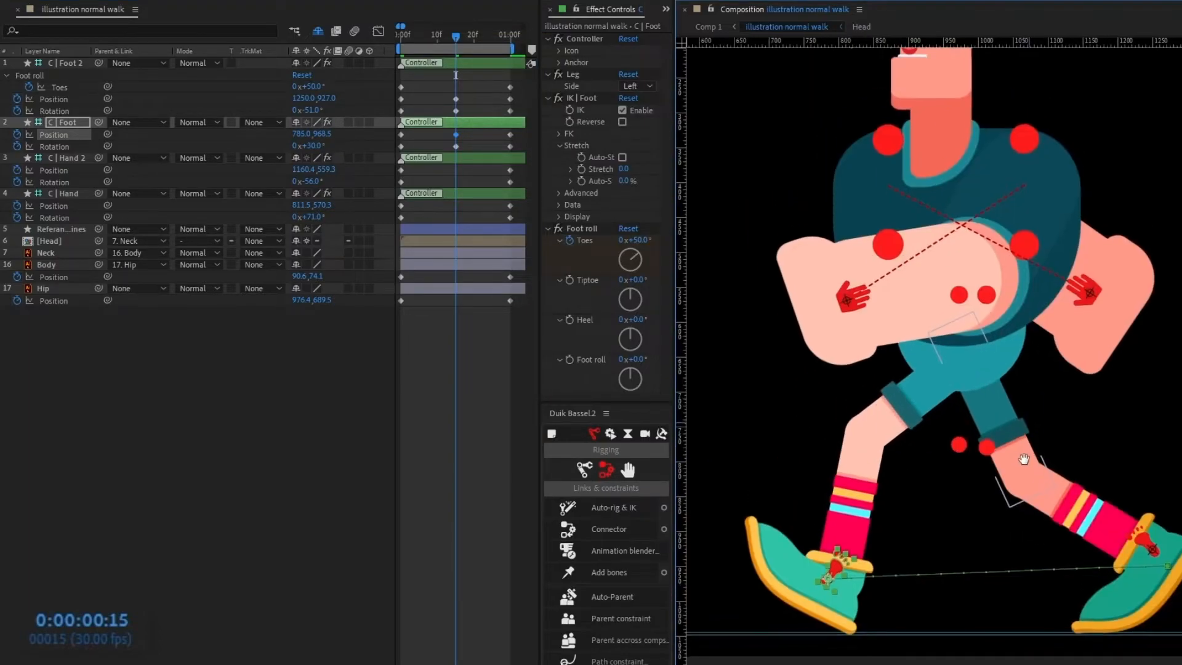
Swing the C | Hand controller to the opposite side at 1288.5, 623.3 and rotate it to -18°
{"action": "left_click_drag", "start_coordinate": [857, 296], "coordinate": [1043, 334]}
{"action": "left_click_drag", "start_coordinate": [315, 218], "coordinate": [260, 238]}
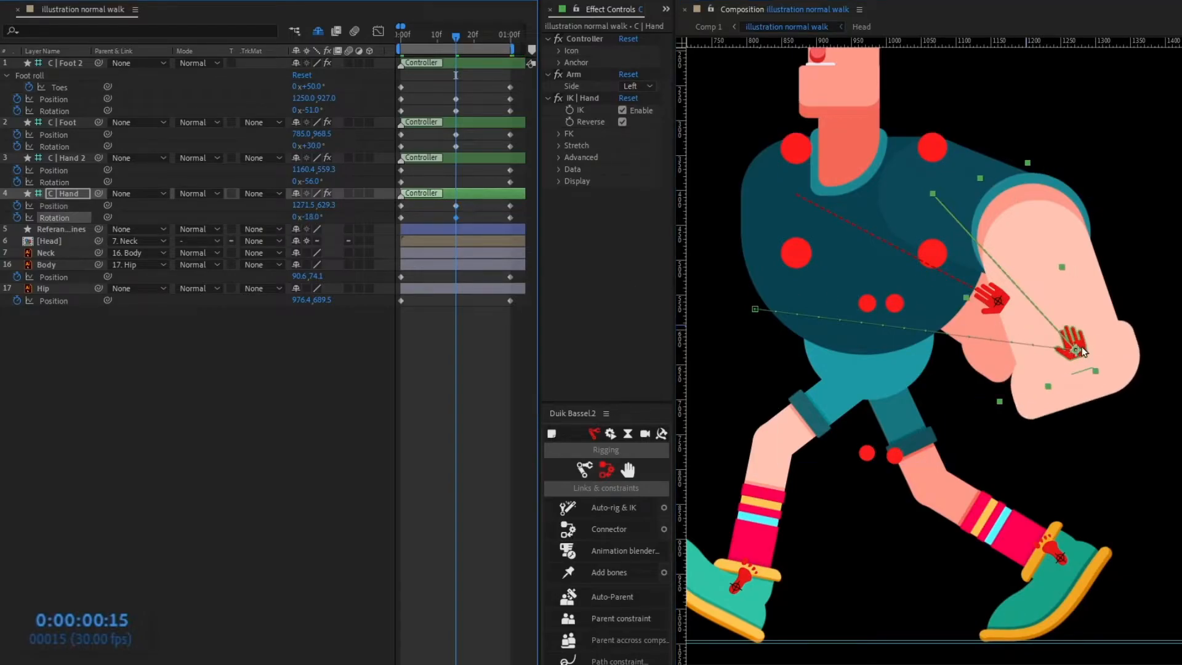
{"action": "left_click_drag", "start_coordinate": [1082, 353], "coordinate": [1093, 345]}
Swing the C | Hand 2 controller across to 617.4, 532.8 and rotate it to 113°
{"action": "left_click", "coordinate": [83, 158]}
{"action": "left_click_drag", "start_coordinate": [984, 305], "coordinate": [735, 341]}
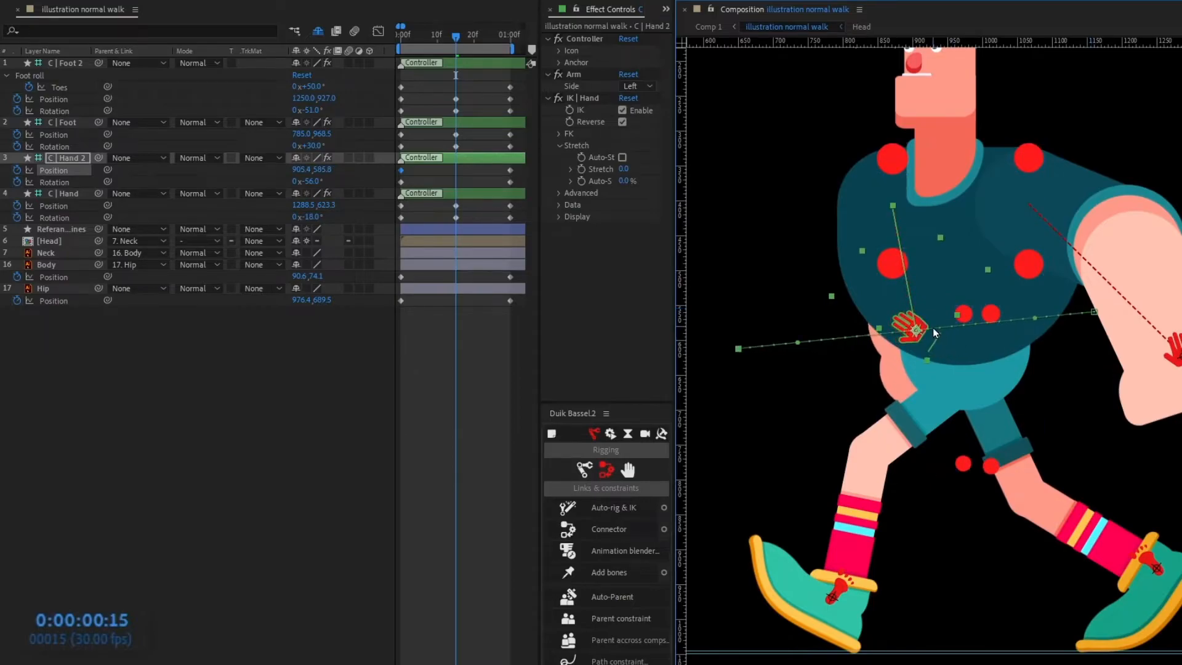
{"action": "left_click_drag", "start_coordinate": [918, 328], "coordinate": [769, 302]}
{"action": "left_click_drag", "start_coordinate": [310, 181], "coordinate": [360, 181]}
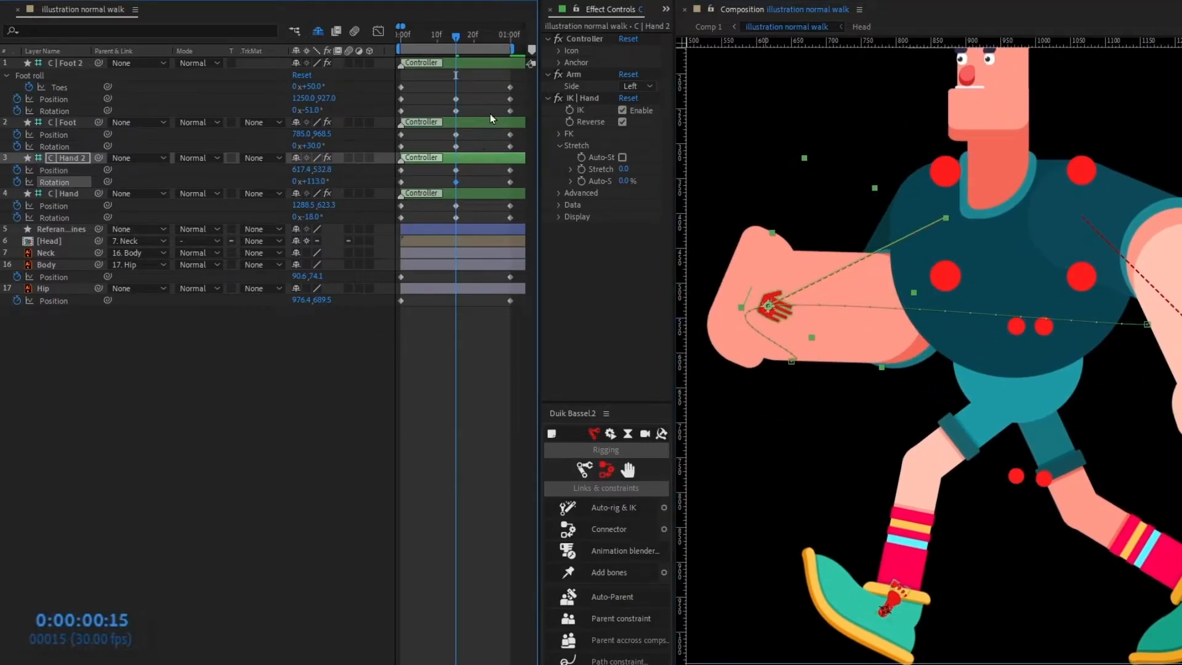
Copy C | Hand 2's Position and Rotation keyframes from 0:00:01:00 and paste them at the first frame
{"action": "left_click", "coordinate": [510, 36]}
{"action": "key", "text": "Home"}
{"action": "left_click_drag", "start_coordinate": [496, 165], "coordinate": [515, 183]}
{"action": "key", "text": "ctrl+c"}
{"action": "key", "text": "ctrl+v"}
{"action": "key", "text": "k"}
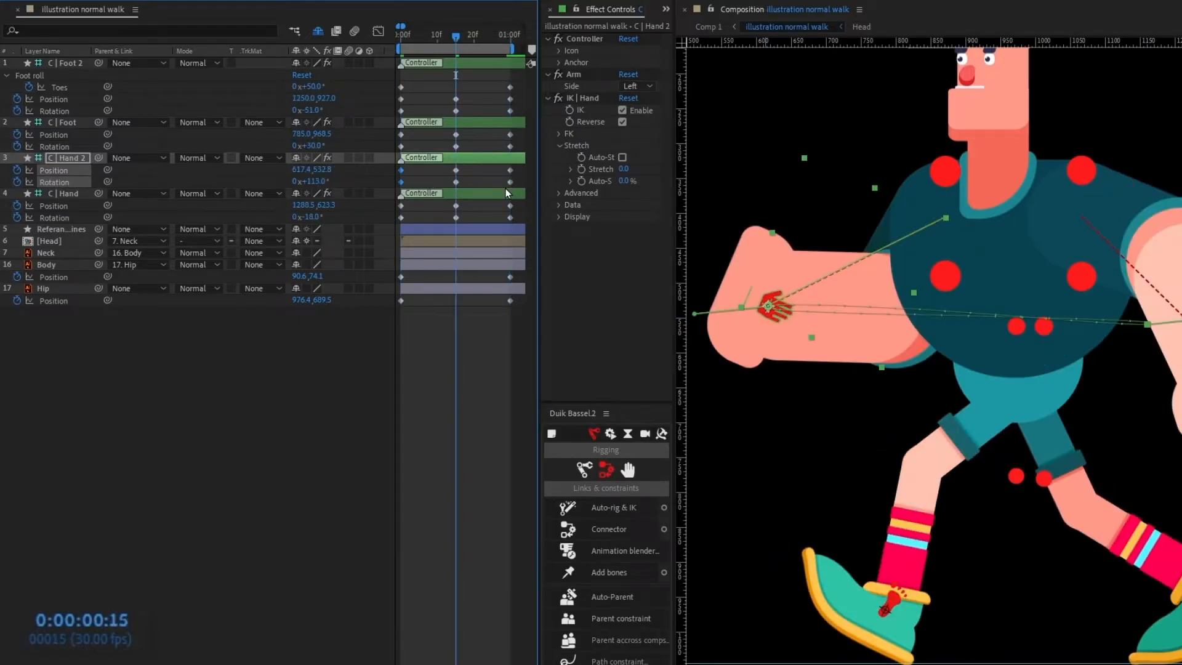
Bend the C | Hand 2 motion path into downward arcs by reshaping the curve handles at its end points
{"action": "left_click_drag", "start_coordinate": [695, 314], "coordinate": [905, 471]}
{"action": "left_click_drag", "start_coordinate": [467, 173], "coordinate": [450, 166]}
{"action": "left_click", "coordinate": [914, 248]}
{"action": "left_click", "coordinate": [768, 306]}
{"action": "left_click_drag", "start_coordinate": [720, 249], "coordinate": [925, 522]}
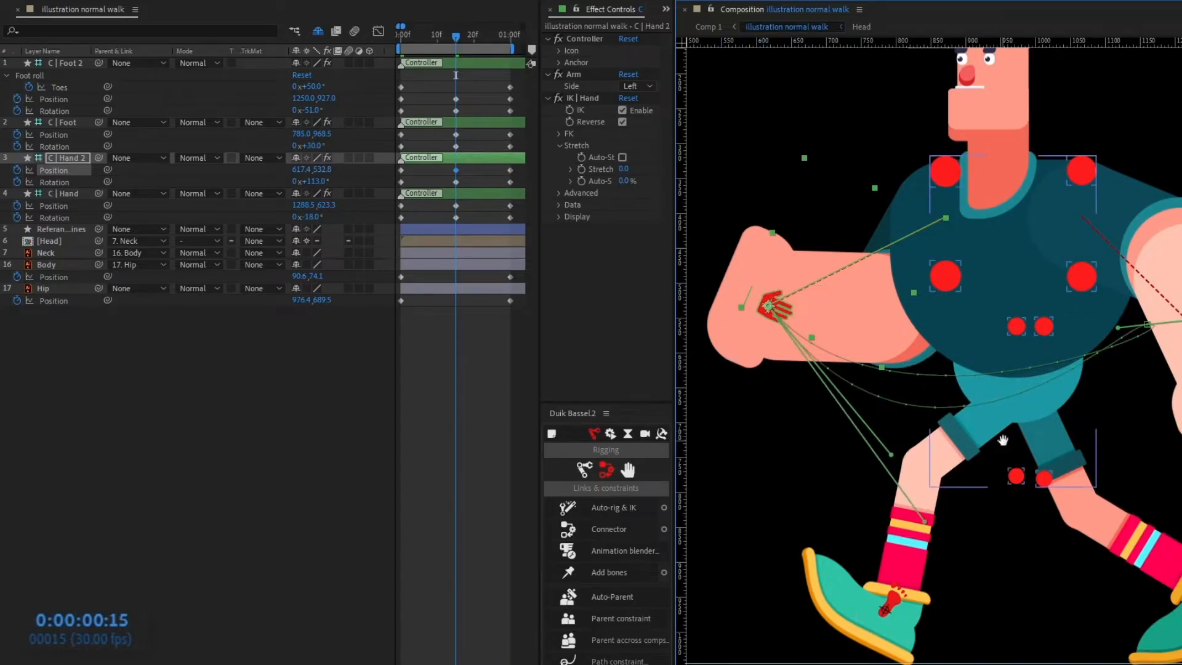
{"action": "left_click_drag", "start_coordinate": [1002, 441], "coordinate": [969, 437]}
{"action": "left_click_drag", "start_coordinate": [1083, 325], "coordinate": [1088, 351]}
{"action": "left_click_drag", "start_coordinate": [1173, 314], "coordinate": [1042, 383]}
{"action": "left_click_drag", "start_coordinate": [857, 451], "coordinate": [874, 492]}
{"action": "scroll", "coordinate": [964, 368], "scroll_direction": "down", "scroll_amount": 1}
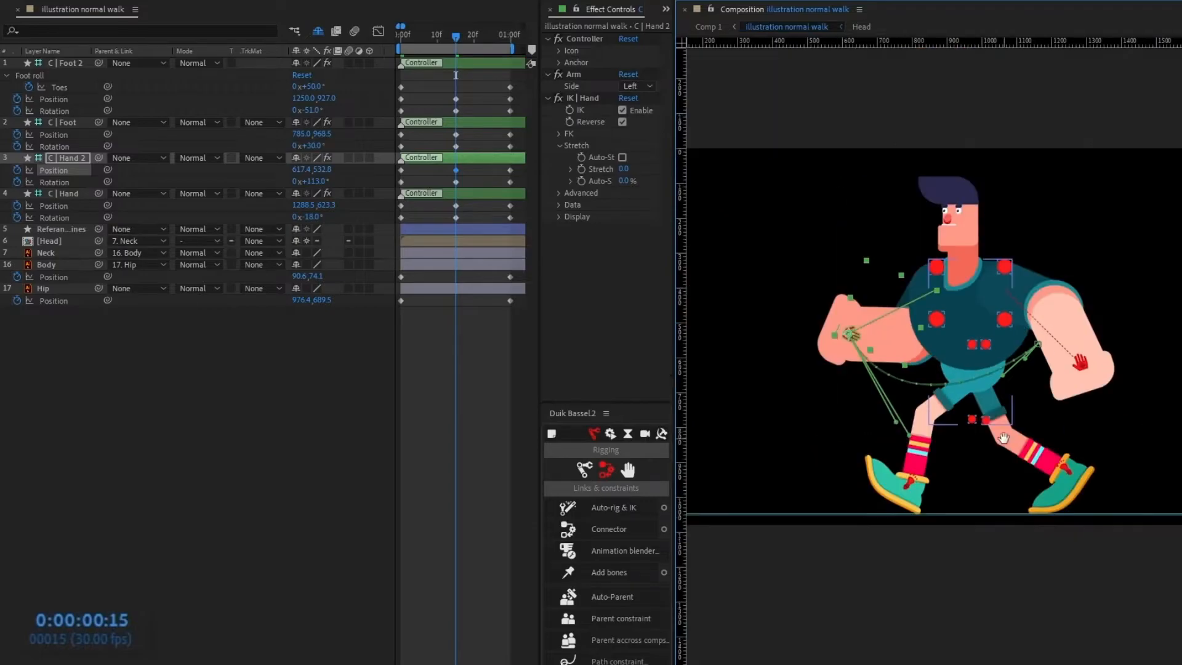
Bend the C | Hand motion path into downward arcs by pulling out the curve handles at both ends
{"action": "left_click", "coordinate": [1081, 364]}
{"action": "scroll", "coordinate": [972, 382], "scroll_direction": "up", "scroll_amount": 1}
{"action": "left_click_drag", "start_coordinate": [1131, 358], "coordinate": [1145, 471]}
{"action": "left_click_drag", "start_coordinate": [867, 315], "coordinate": [885, 453]}
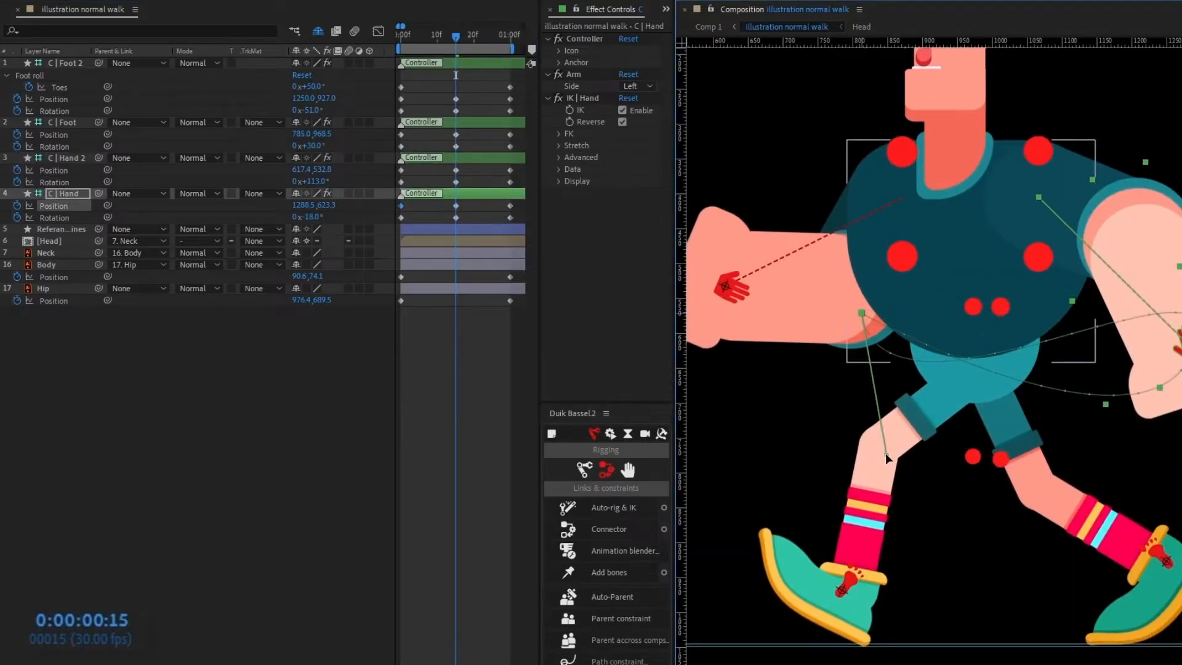
{"action": "scroll", "coordinate": [919, 366], "scroll_direction": "down", "scroll_amount": 1}
{"action": "left_click_drag", "start_coordinate": [1032, 419], "coordinate": [1010, 427]}
{"action": "left_click_drag", "start_coordinate": [1057, 356], "coordinate": [1007, 431]}
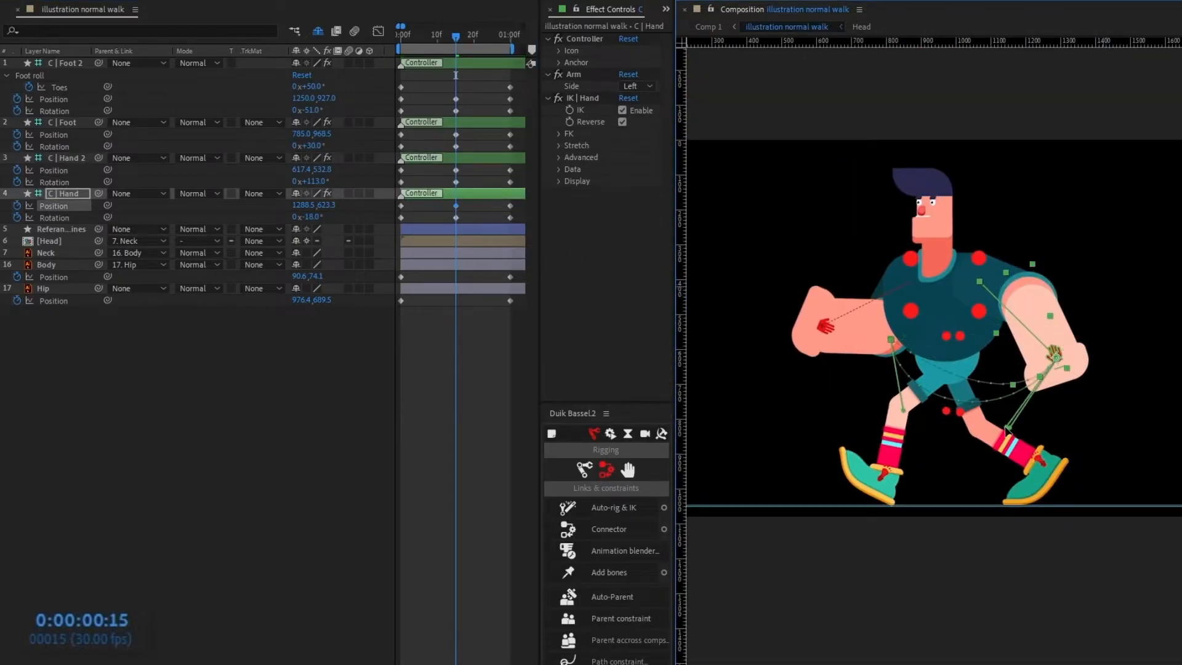
{"action": "scroll", "coordinate": [959, 365], "scroll_direction": "up", "scroll_amount": 1}
{"action": "left_click_drag", "start_coordinate": [960, 388], "coordinate": [962, 366]}
{"action": "left_click_drag", "start_coordinate": [521, 201], "coordinate": [397, 225]}
{"action": "scroll", "coordinate": [501, 216], "scroll_direction": "right", "scroll_amount": 2}
{"action": "scroll", "coordinate": [499, 212], "scroll_direction": "down", "scroll_amount": 2}
{"action": "key", "text": "="}
{"action": "scroll", "coordinate": [511, 212], "scroll_direction": "left", "scroll_amount": 2}
{"action": "scroll", "coordinate": [840, 312], "scroll_direction": "down", "scroll_amount": 1}
{"action": "scroll", "coordinate": [841, 312], "scroll_direction": "up", "scroll_amount": 1}
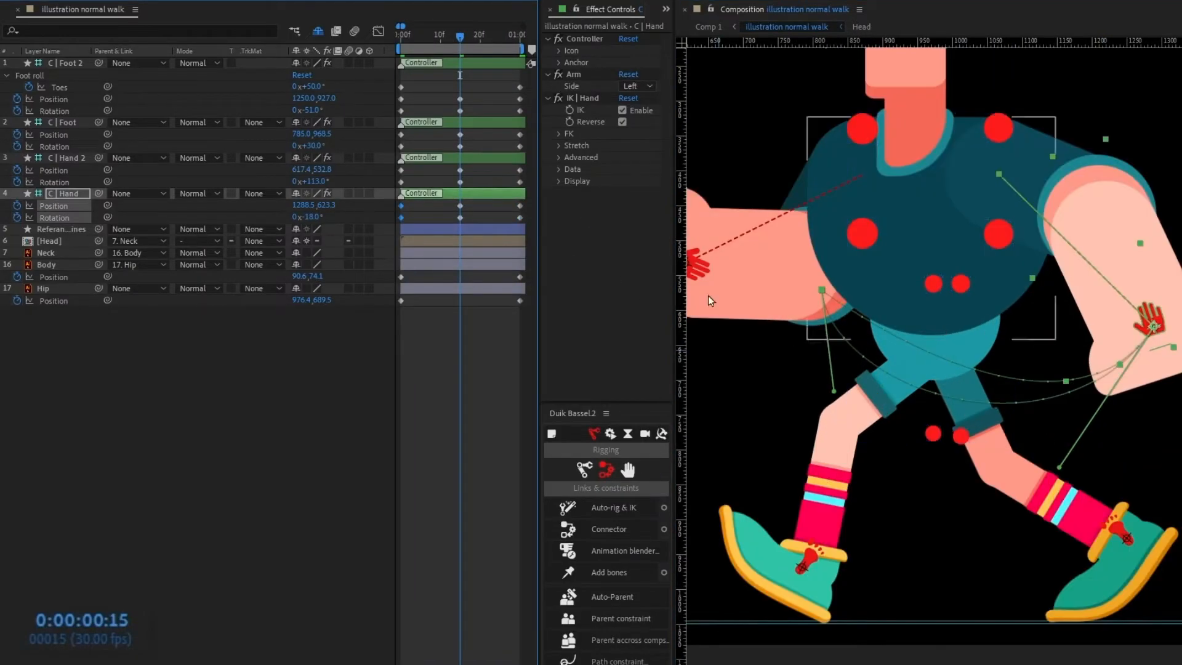
At 0:00:00:07, lower the C | Foot 2 controller to 984.9, 984
{"action": "key", "text": "Home"}
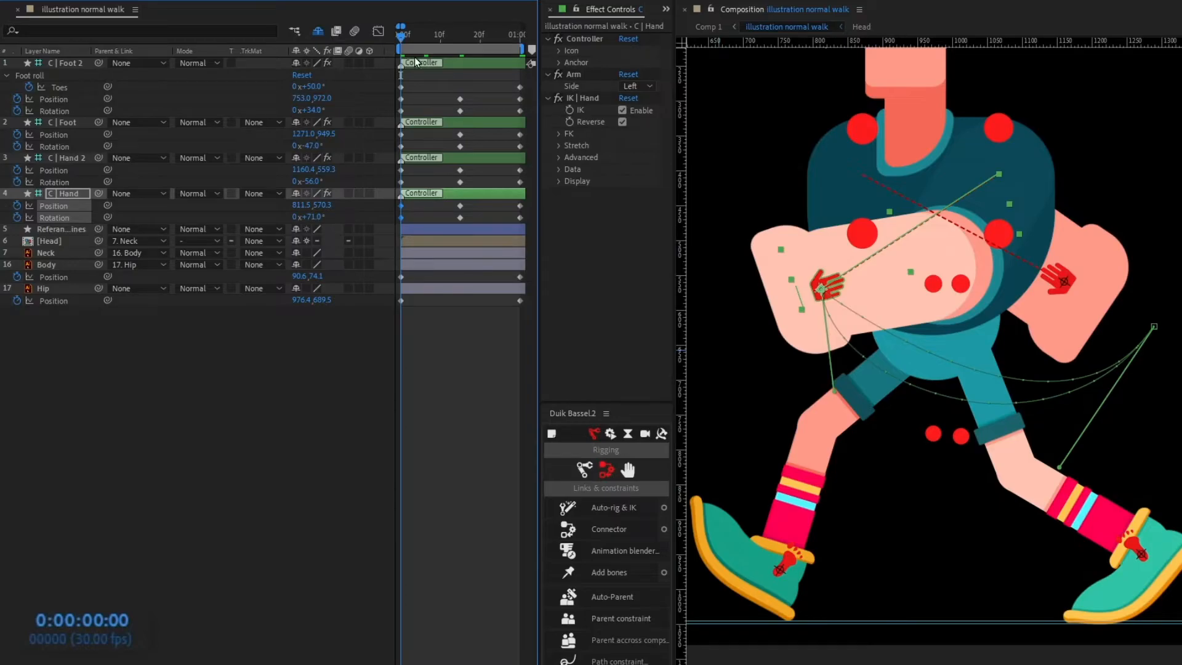
{"action": "left_click", "coordinate": [82, 619]}
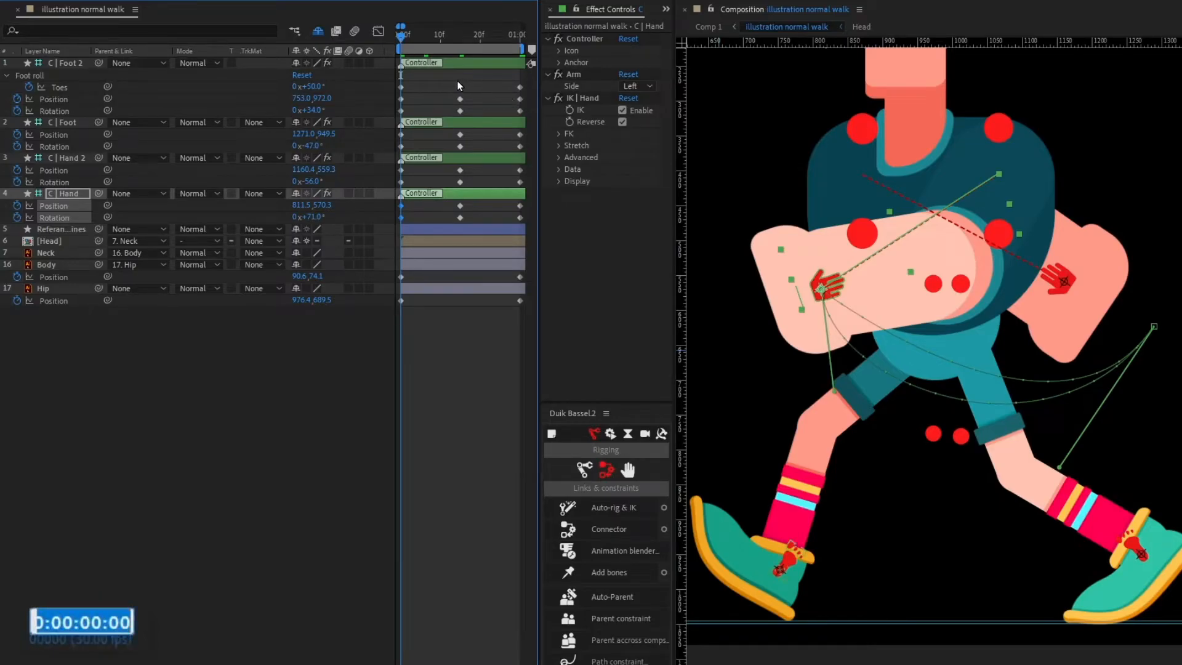
{"action": "type", "text": "7"}
{"action": "key", "text": "Return"}
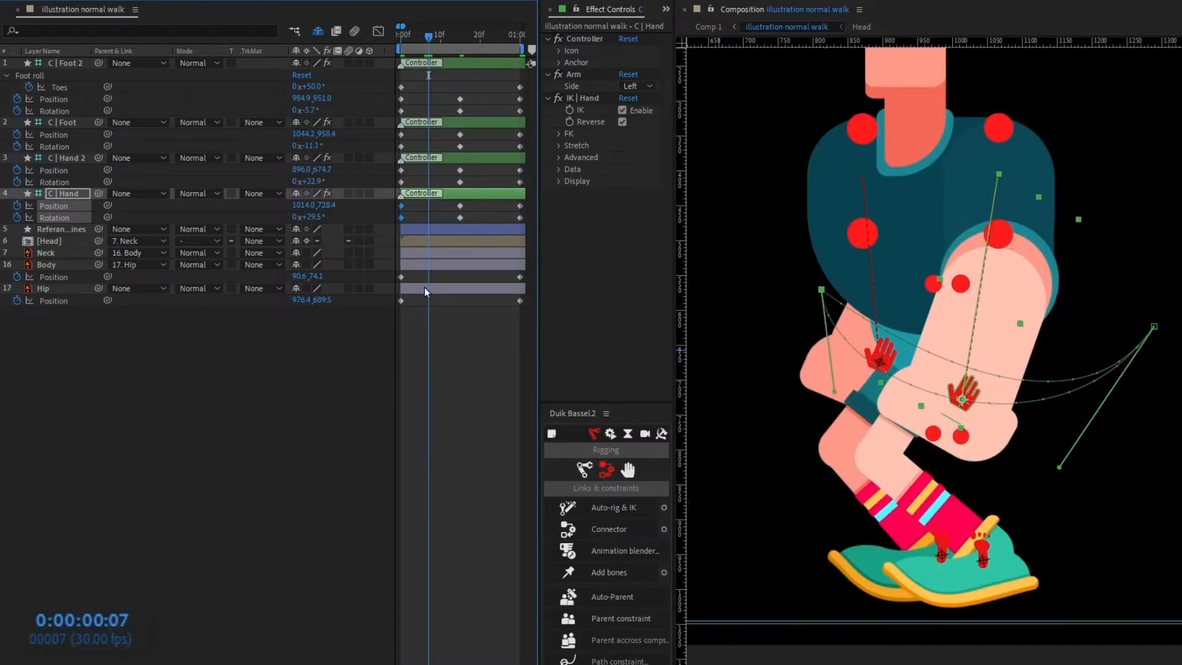
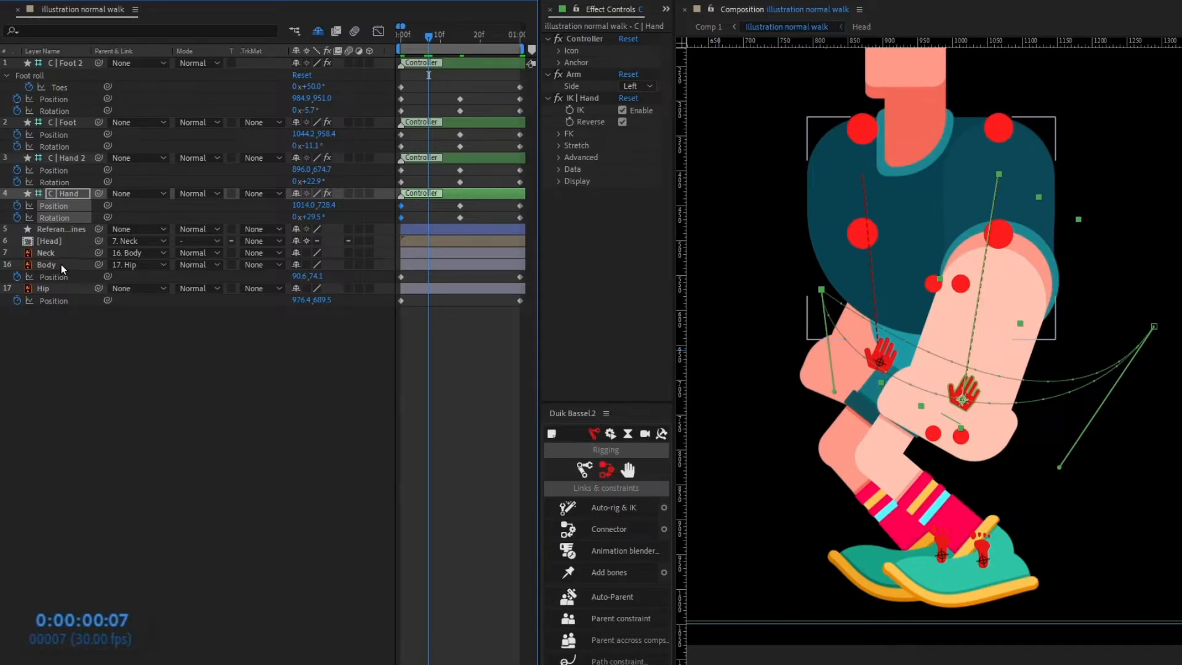
{"action": "left_click", "coordinate": [983, 551]}
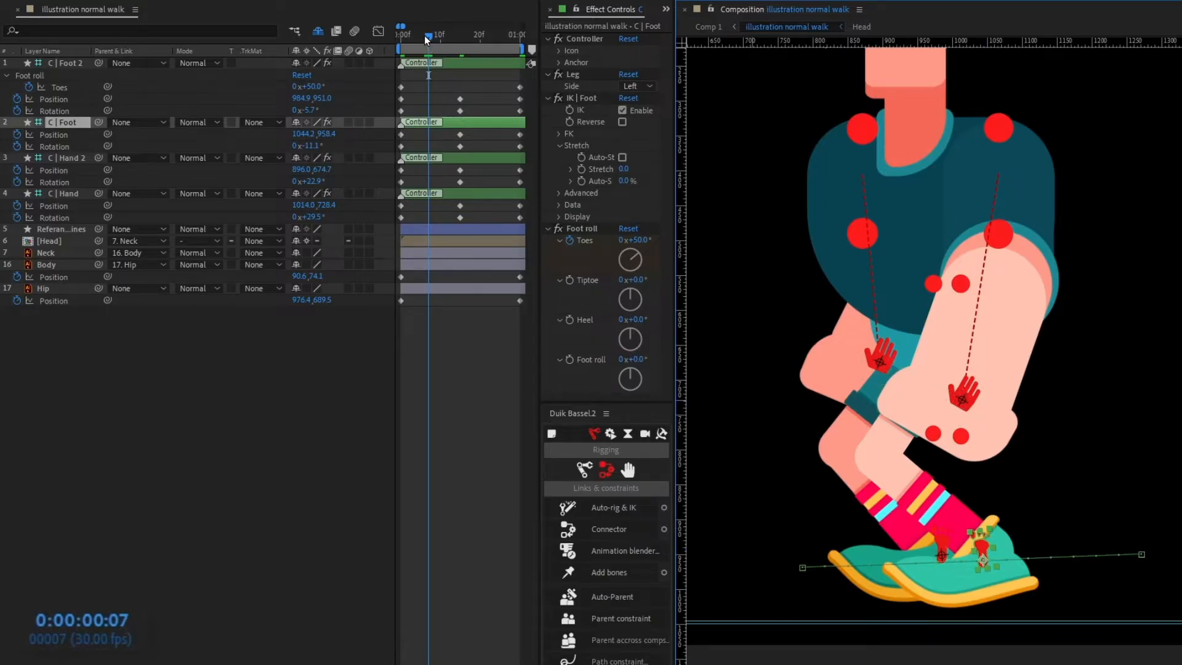
{"action": "left_click_drag", "start_coordinate": [425, 36], "coordinate": [391, 45]}
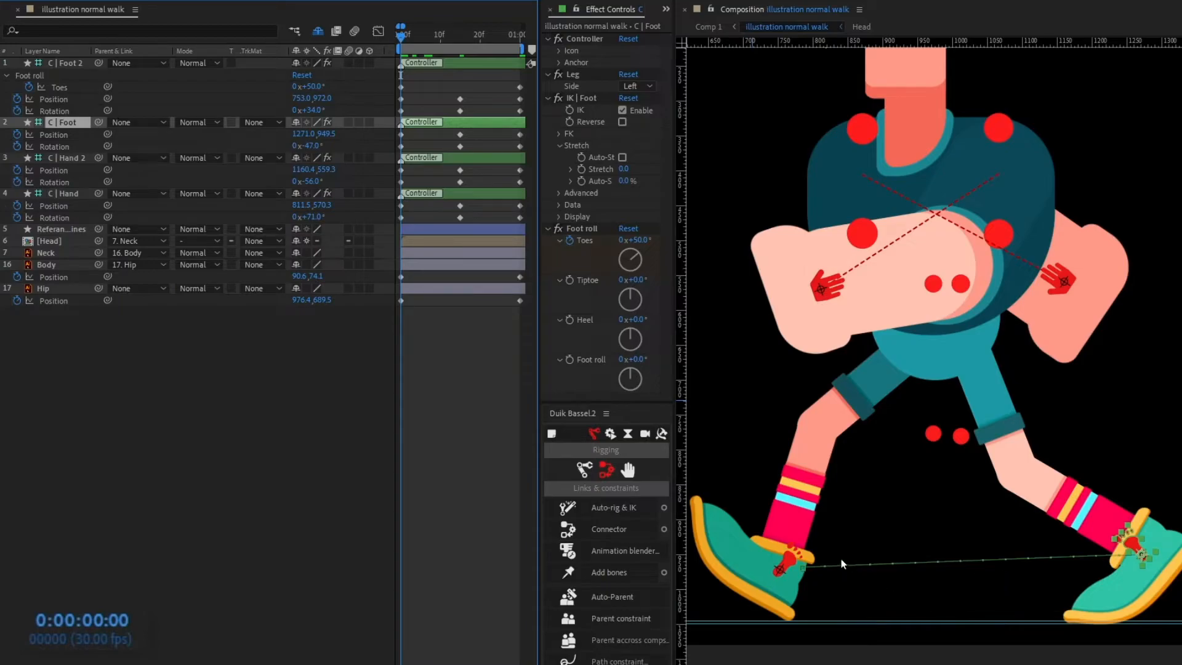
{"action": "left_click", "coordinate": [83, 621]}
{"action": "type", "text": "+7"}
{"action": "key", "text": "Return"}
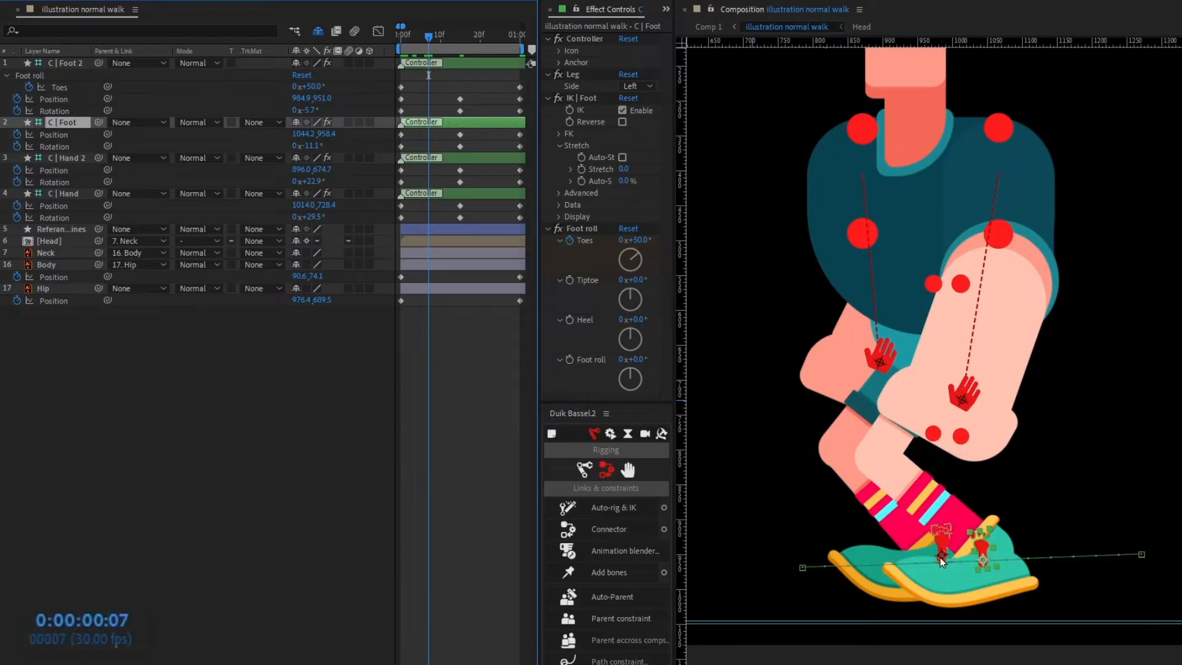
{"action": "left_click", "coordinate": [943, 553]}
{"action": "mouse_move", "coordinate": [940, 554]}
{"action": "left_mouse_down"}
{"action": "mouse_move", "coordinate": [933, 577]}
{"action": "mouse_move", "coordinate": [930, 567]}
{"action": "left_mouse_up"}
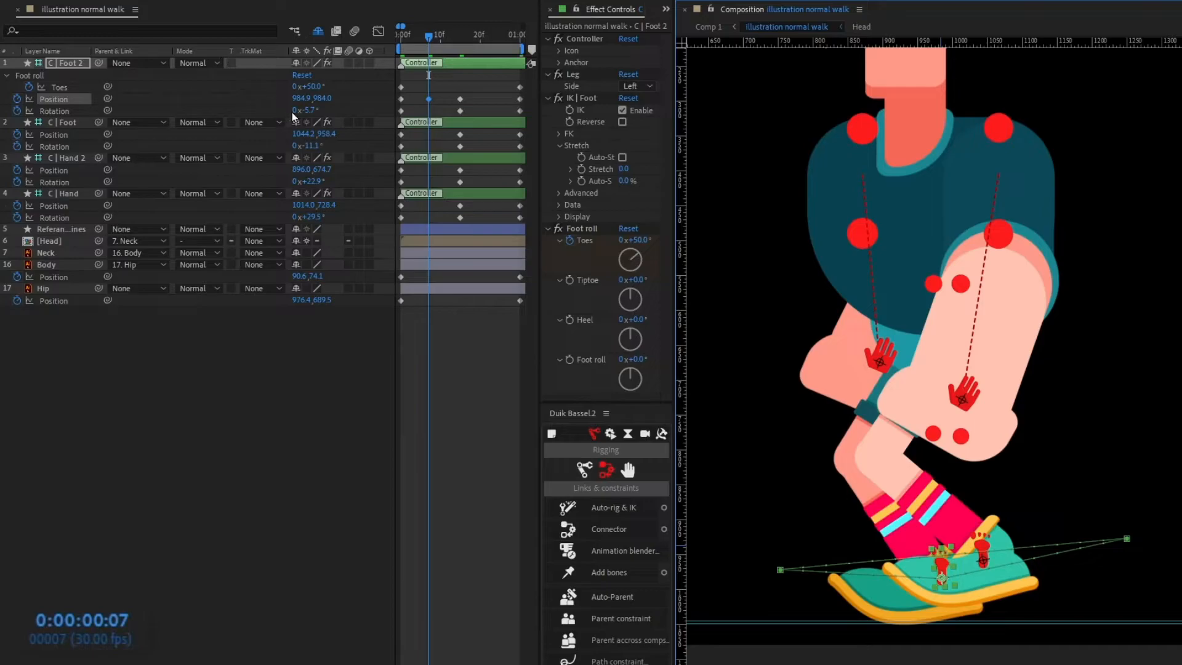
Set C | Foot 2's Toes and Rotation to 0° and nudge the foot down to 984.9, 990
{"action": "left_click", "coordinate": [313, 87]}
{"action": "type", "text": "0"}
{"action": "key", "text": "Return"}
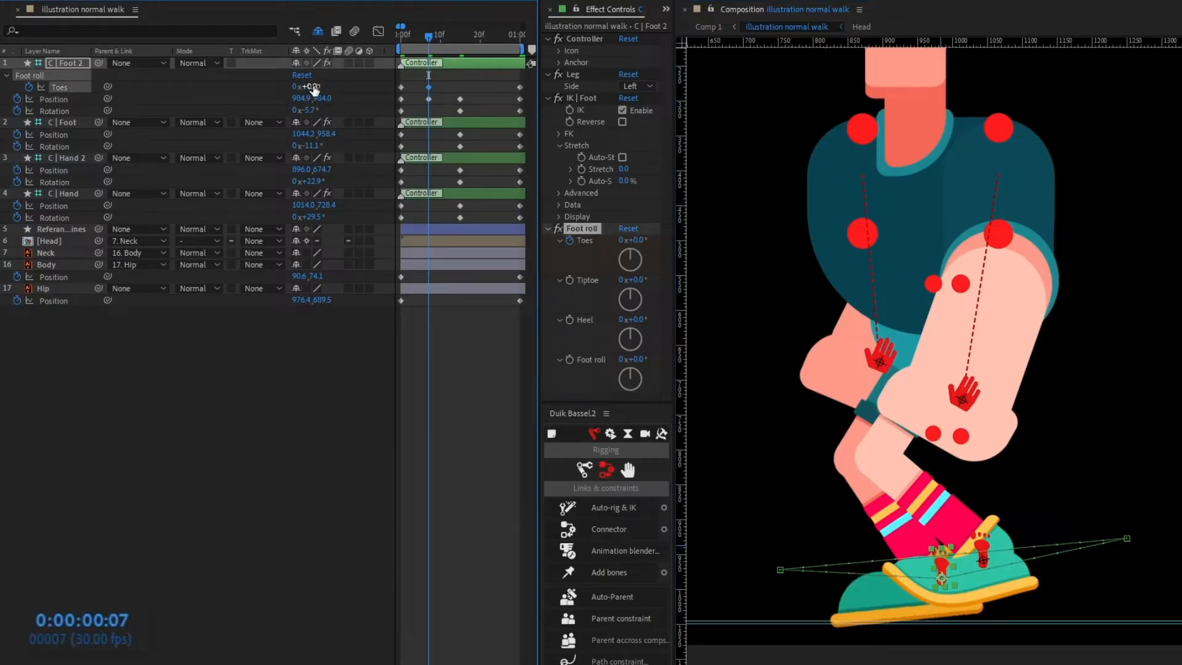
{"action": "left_click", "coordinate": [307, 113]}
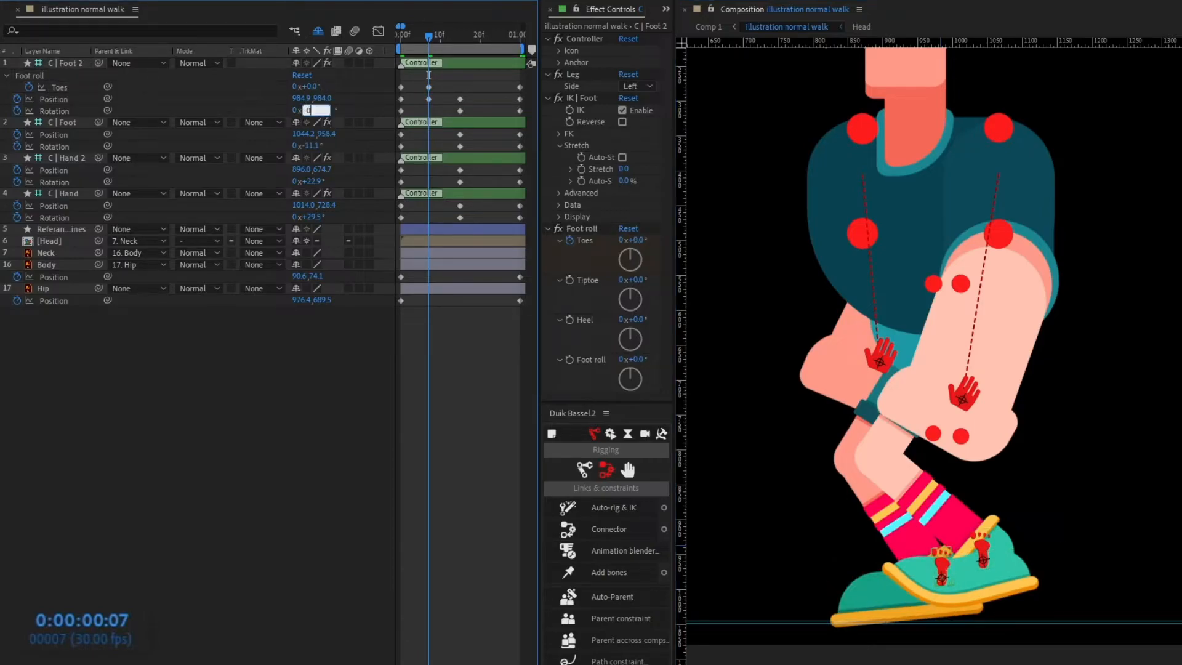
{"action": "type", "text": "0"}
{"action": "key", "text": "Return"}
{"action": "key", "text": "Down"}
{"action": "key", "text": "Down"}
{"action": "key", "text": "Down"}
{"action": "key", "text": "Down"}
{"action": "key", "text": "Down"}
{"action": "key", "text": "Down"}
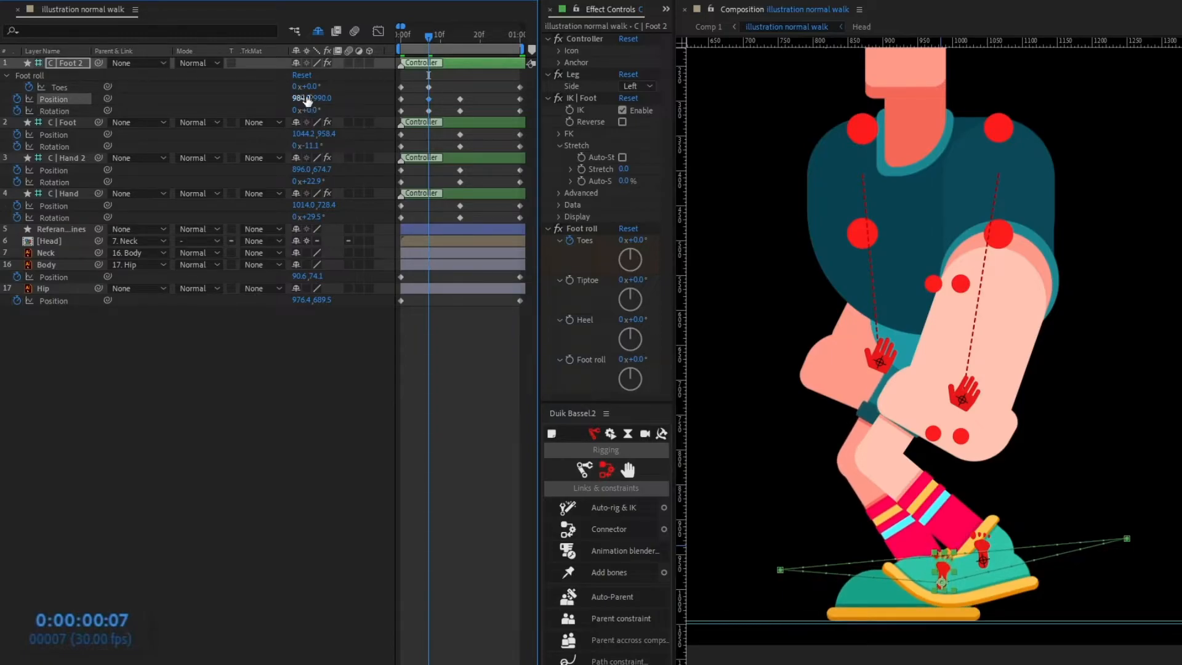
Add Position keyframes to the Body and Hip layers at 0:00:00:15
{"action": "left_click", "coordinate": [454, 290]}
{"action": "left_click", "coordinate": [286, 316]}
{"action": "key", "text": "k"}
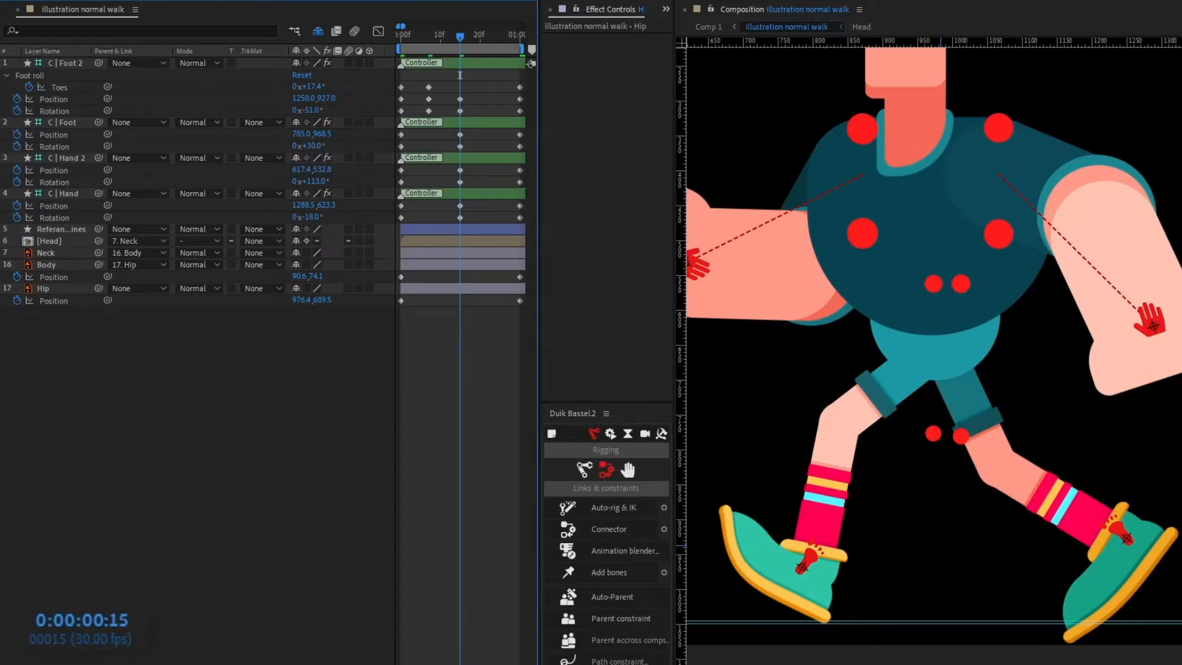
{"action": "left_click", "coordinate": [3, 276]}
{"action": "left_click", "coordinate": [4, 300]}
{"action": "left_click", "coordinate": [63, 373]}
At 0:00:00:07, raise the Hip layer to position 976.4, 627.5
{"action": "key", "text": "j"}
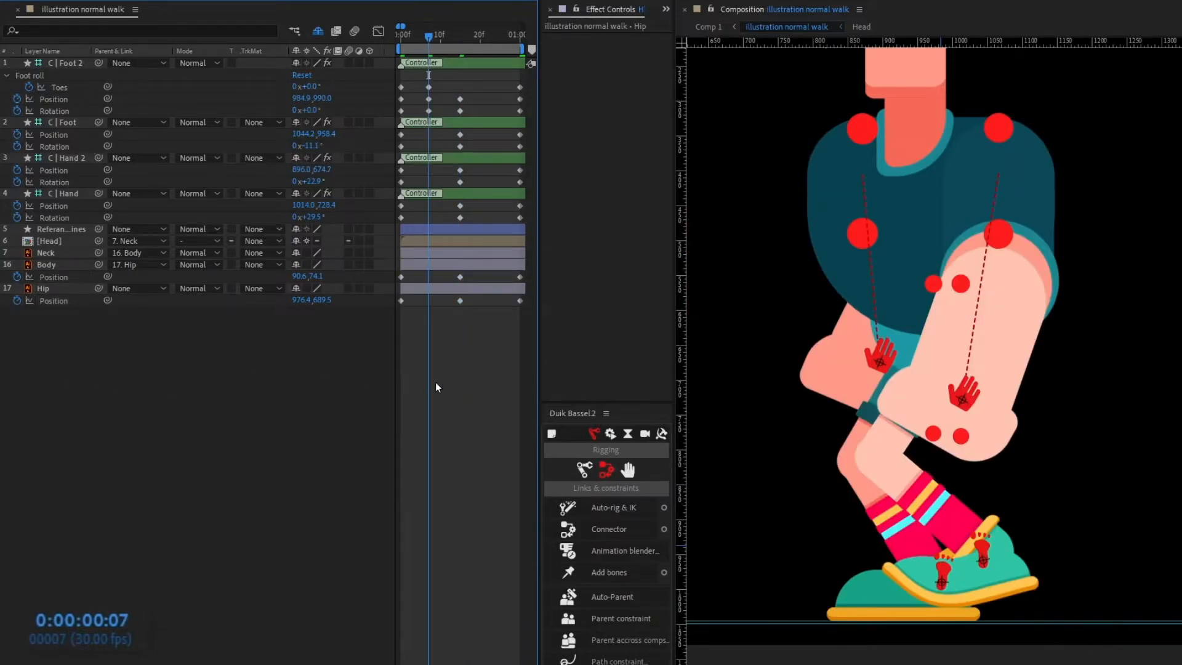
{"action": "left_click", "coordinate": [64, 289]}
{"action": "scroll", "coordinate": [1044, 400], "scroll_direction": "down", "scroll_amount": 3}
{"action": "scroll", "coordinate": [1045, 399], "scroll_direction": "up", "scroll_amount": 3}
{"action": "left_click_drag", "start_coordinate": [1045, 398], "coordinate": [1061, 432]}
{"action": "left_click_drag", "start_coordinate": [929, 437], "coordinate": [932, 411]}
{"action": "key", "text": "ctrl+z"}
{"action": "left_click", "coordinate": [76, 289]}
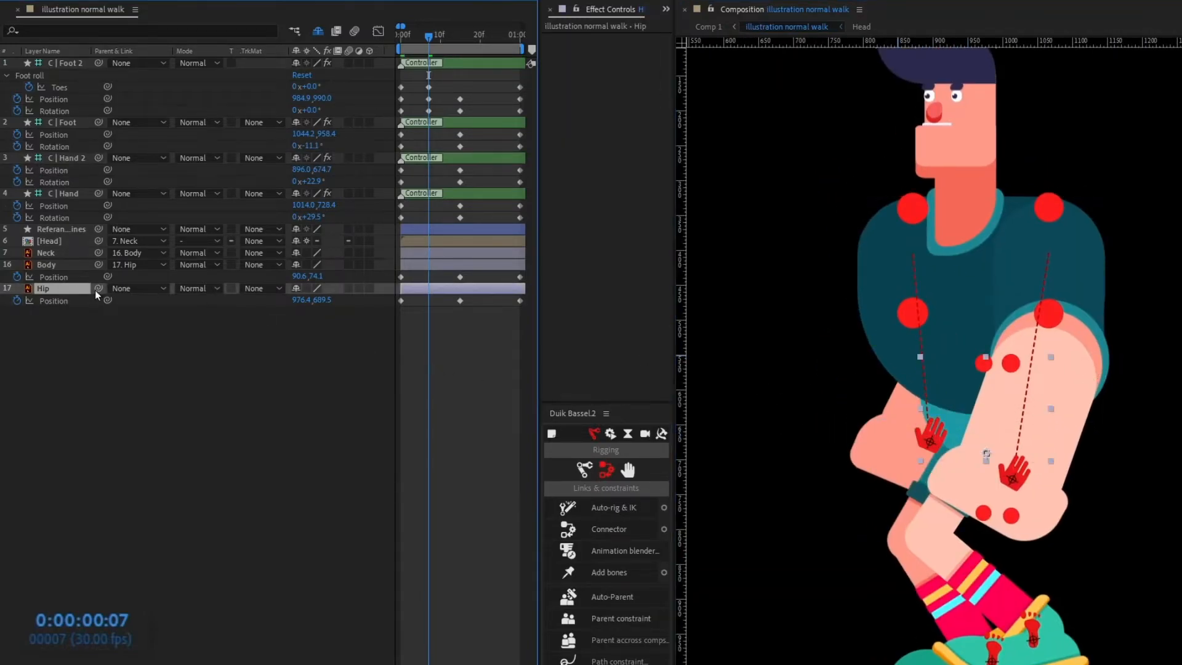
{"action": "scroll", "coordinate": [962, 367], "scroll_direction": "down", "scroll_amount": 1}
{"action": "key", "text": "shift+Up"}
{"action": "key", "text": "shift+Up"}
{"action": "key", "text": "shift+Up"}
{"action": "key", "text": "Up"}
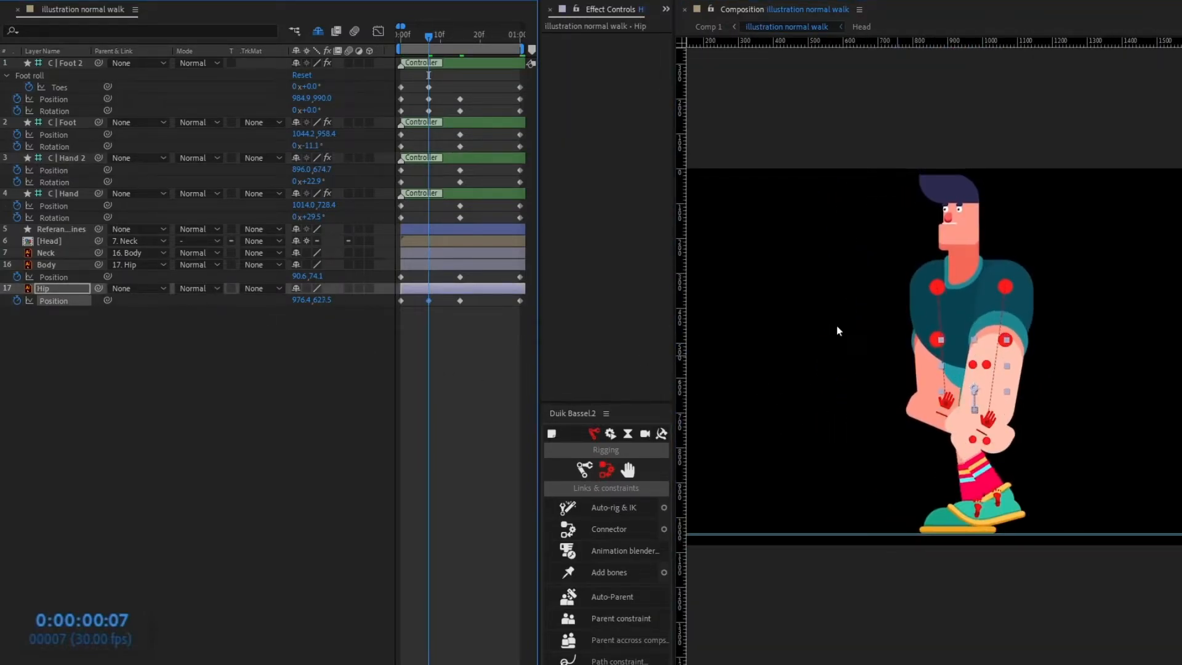
At the passing pose, move C | Hand to 1067.0, 661.4 and C | Hand 2 to 885.0, 662.7
{"action": "scroll", "coordinate": [1038, 375], "scroll_direction": "up", "scroll_amount": 1}
{"action": "left_click_drag", "start_coordinate": [1037, 374], "coordinate": [1010, 291]}
{"action": "left_click", "coordinate": [985, 387]}
{"action": "left_click_drag", "start_coordinate": [984, 386], "coordinate": [1026, 346]}
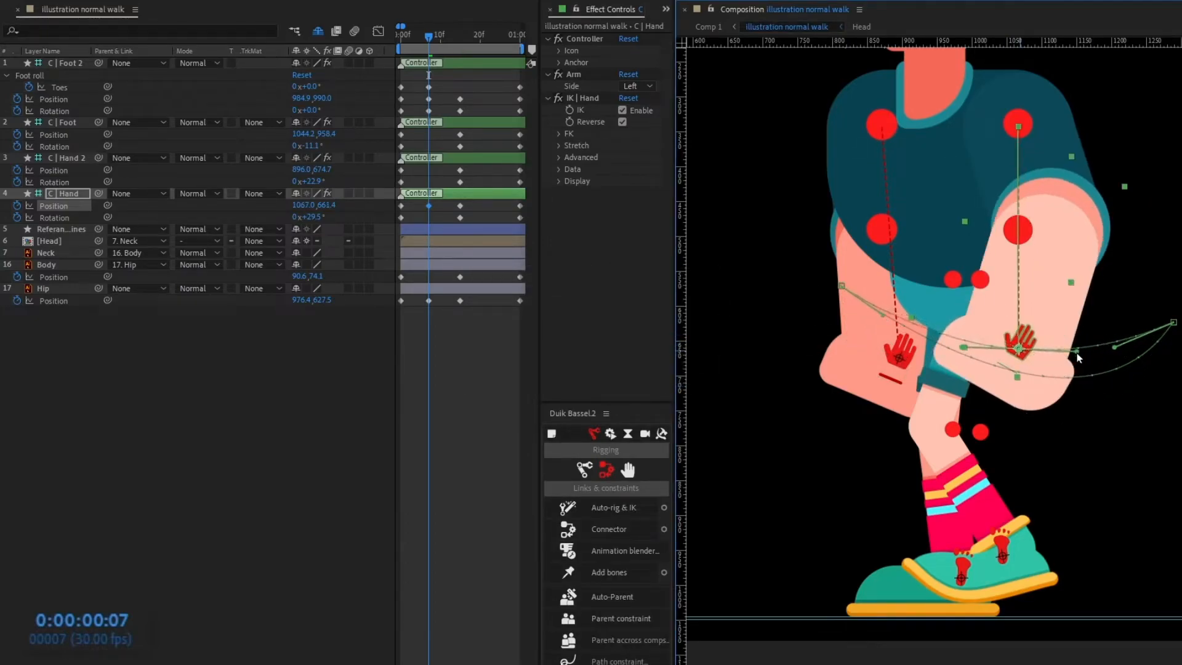
{"action": "left_click_drag", "start_coordinate": [889, 339], "coordinate": [881, 331]}
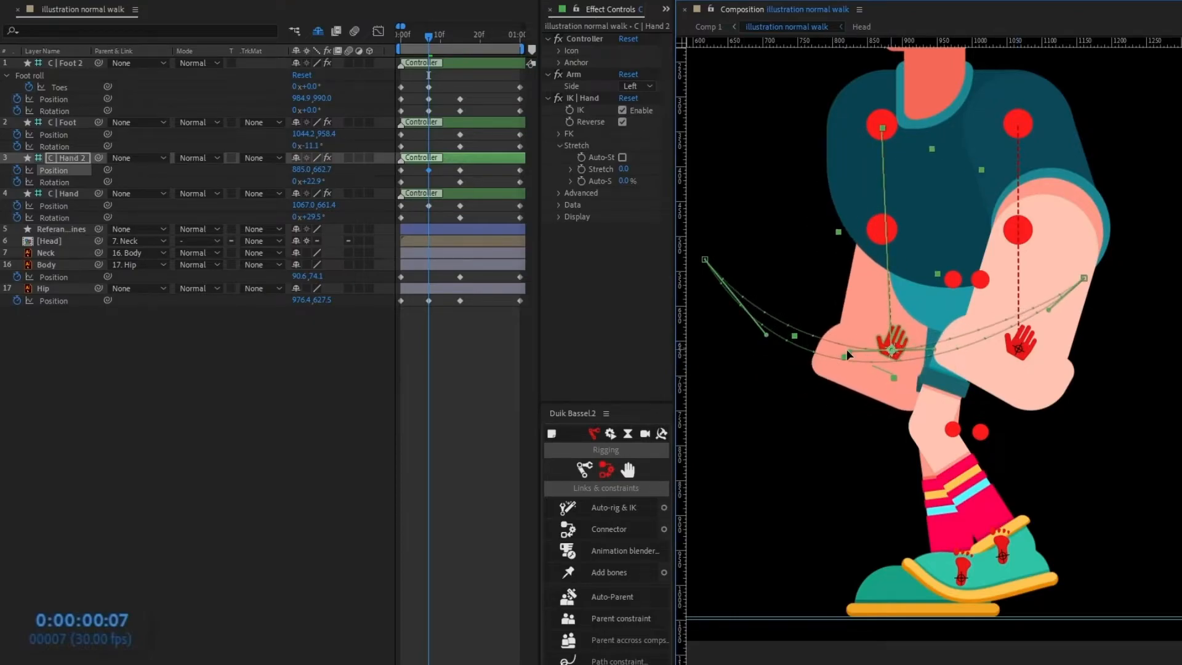
Lift C | Foot to 1066.2, 867.4 at 0:00:00:07, with Rotation at -86.1° and Foot roll Toes at -33°
{"action": "left_click_drag", "start_coordinate": [1003, 554], "coordinate": [1020, 491]}
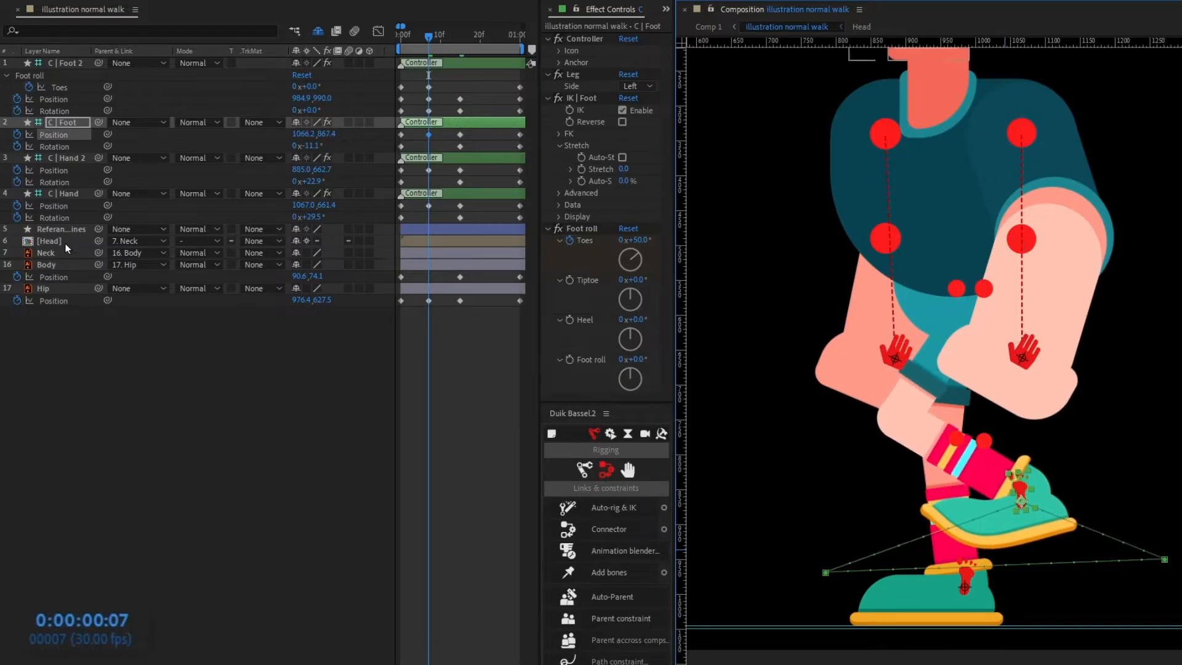
{"action": "left_click_drag", "start_coordinate": [308, 146], "coordinate": [279, 166]}
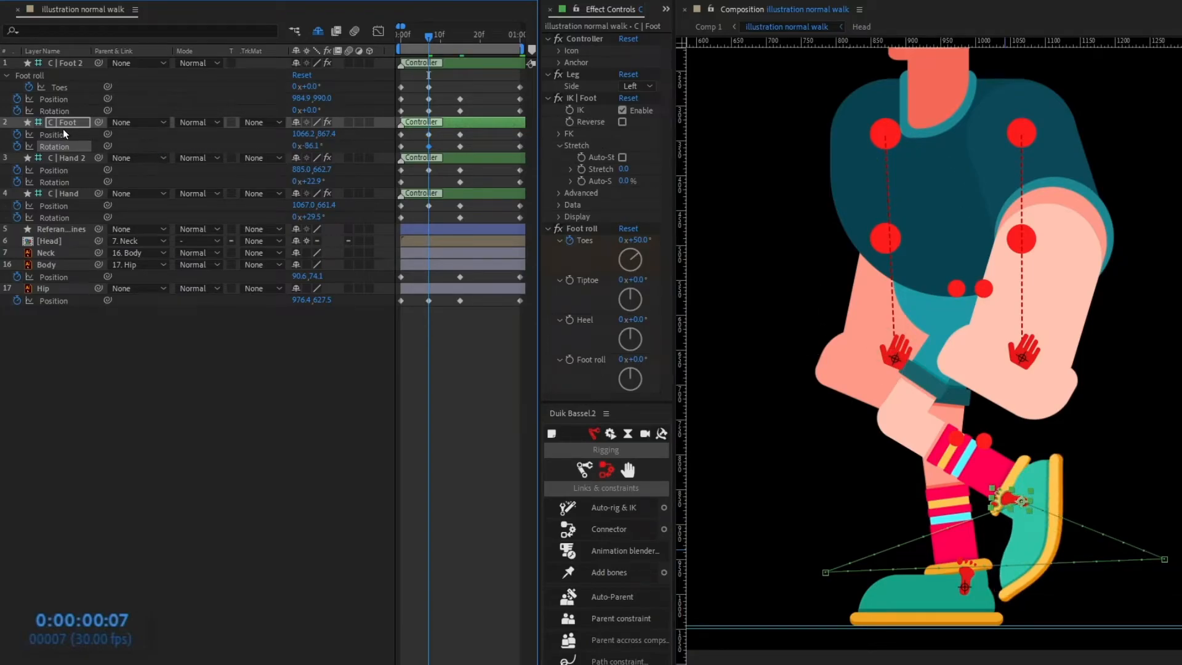
{"action": "key", "text": "u"}
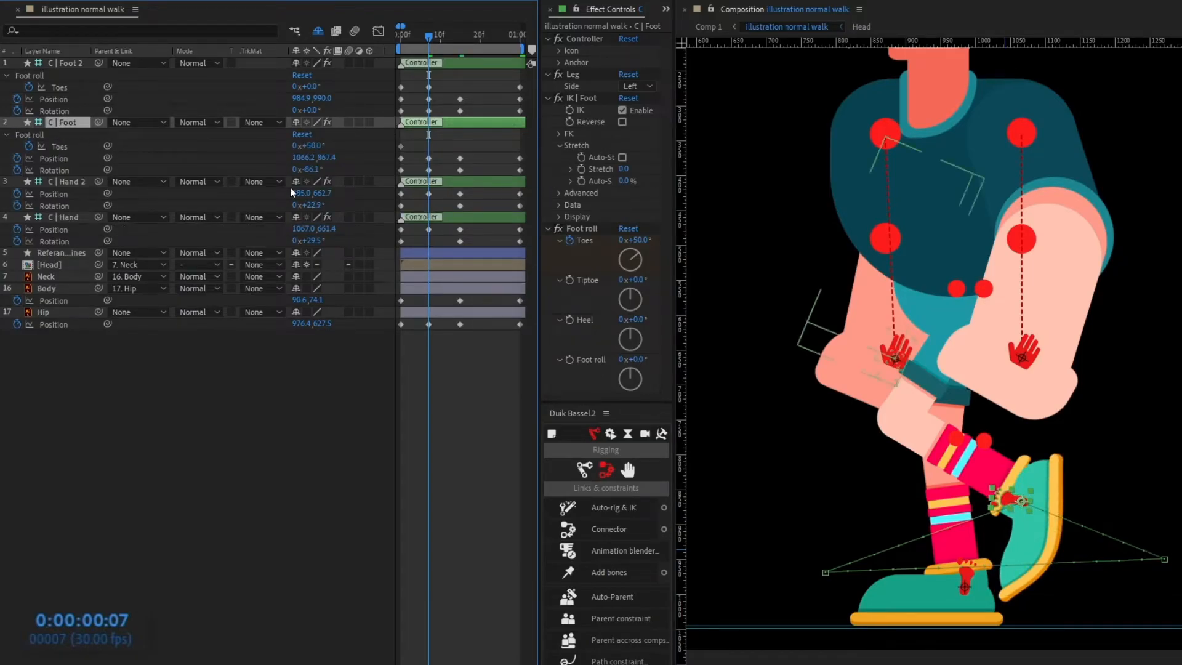
{"action": "left_click_drag", "start_coordinate": [314, 145], "coordinate": [273, 161]}
Copy C | Foot's first Toes keyframe to 0:00:00:15 and to the end of the cycle
{"action": "key", "text": "k"}
{"action": "left_click", "coordinate": [401, 148]}
{"action": "key", "text": "ctrl+c"}
{"action": "key", "text": "ctrl+v"}
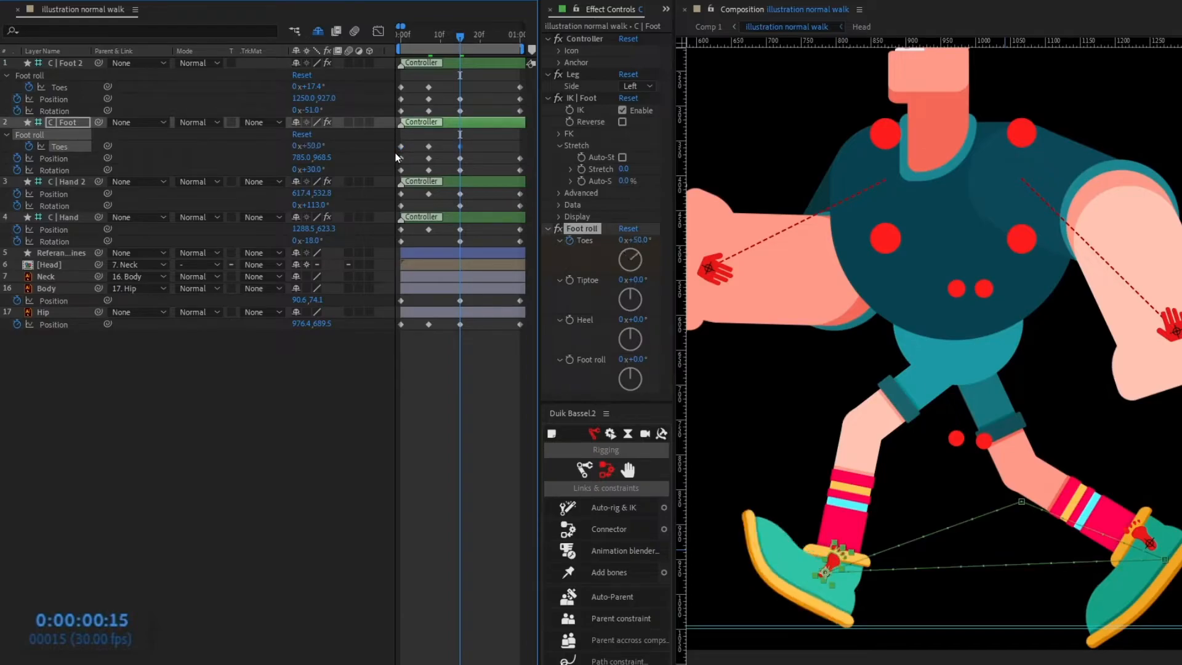
{"action": "key", "text": "space"}
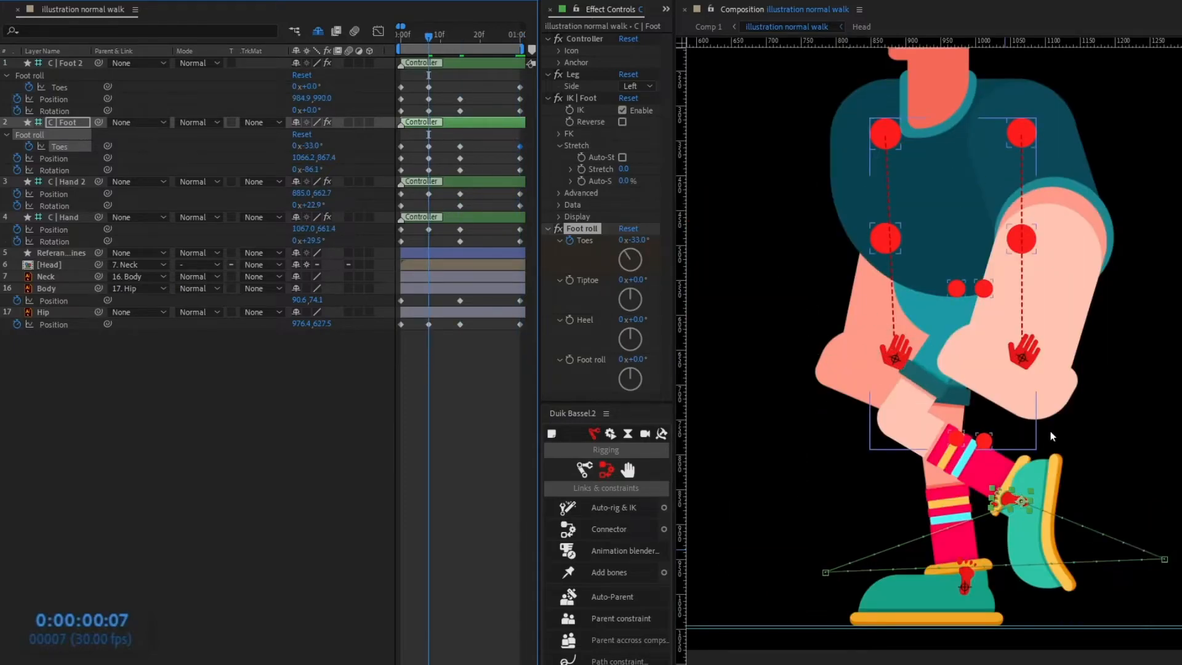
At 0:00:00:07, shift C | Foot to 1012.2, 860.4 and raise the Hip to 976.4, 625.5
{"action": "left_click_drag", "start_coordinate": [989, 497], "coordinate": [971, 496]}
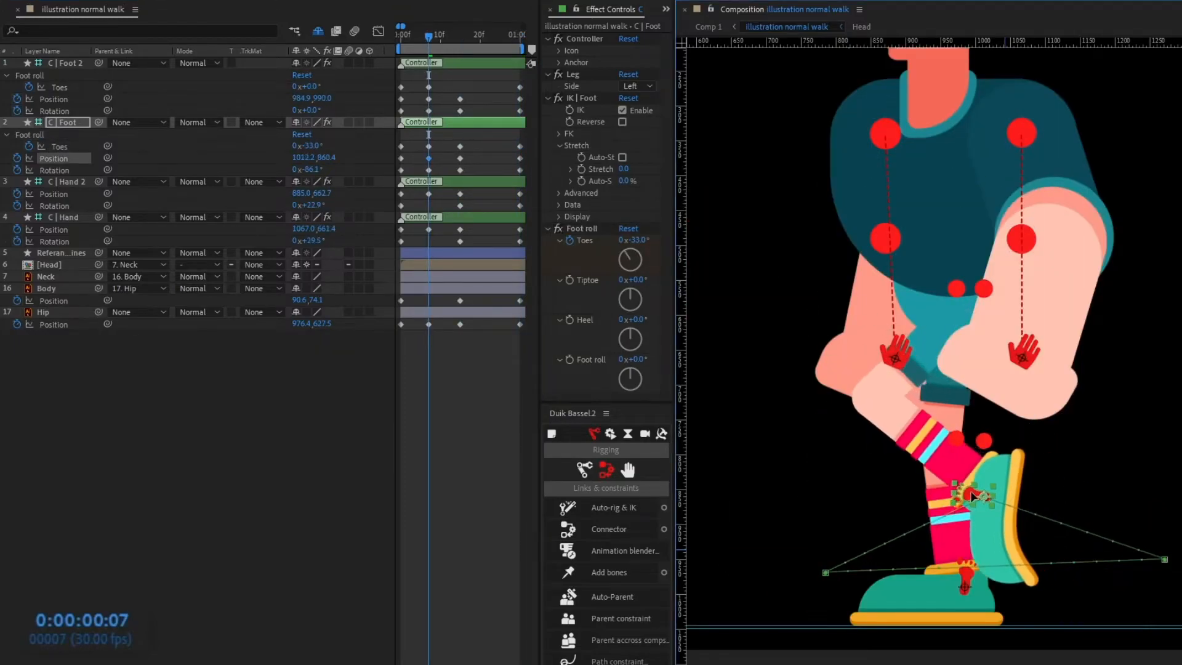
{"action": "left_click", "coordinate": [1046, 316]}
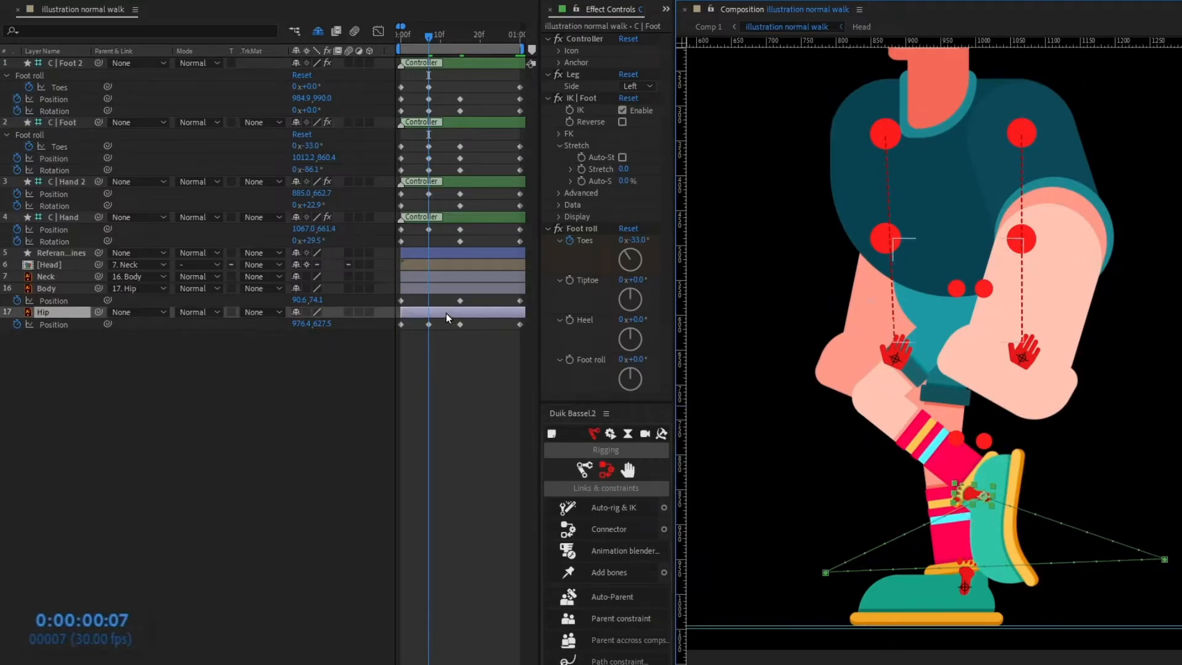
{"action": "key", "text": "Up"}
{"action": "key", "text": "Up"}
{"action": "key", "text": "Up"}
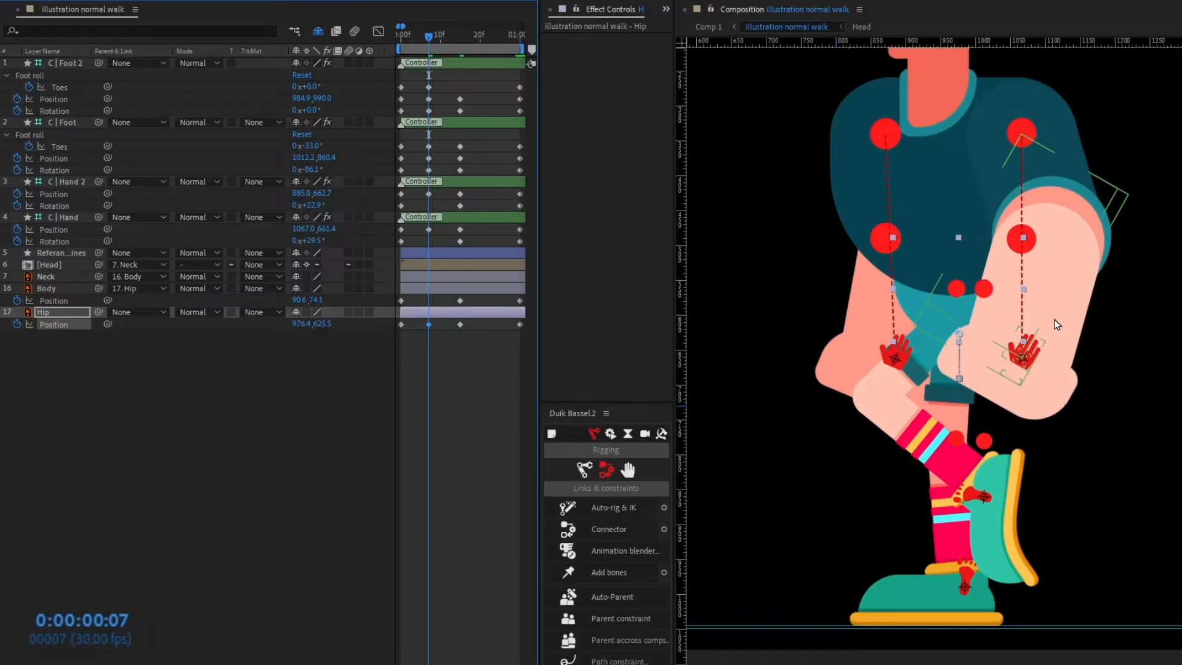
Move C | Foot to 1030.2, 855.4 and bend its motion path into an upward arc with the curve handles
{"action": "left_click_drag", "start_coordinate": [1096, 328], "coordinate": [1103, 350]}
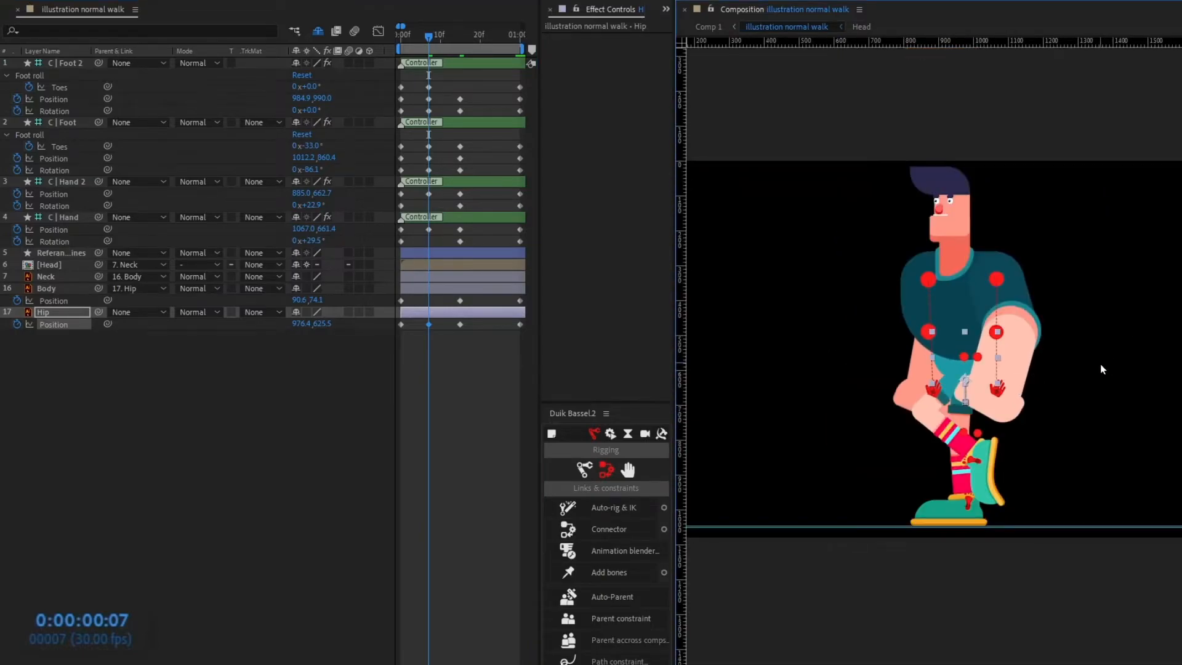
{"action": "scroll", "coordinate": [1020, 419], "scroll_direction": "up", "scroll_amount": 1}
{"action": "left_click_drag", "start_coordinate": [937, 521], "coordinate": [950, 517]}
{"action": "left_click_drag", "start_coordinate": [935, 521], "coordinate": [893, 518]}
{"action": "scroll", "coordinate": [984, 506], "scroll_direction": "down", "scroll_amount": 1}
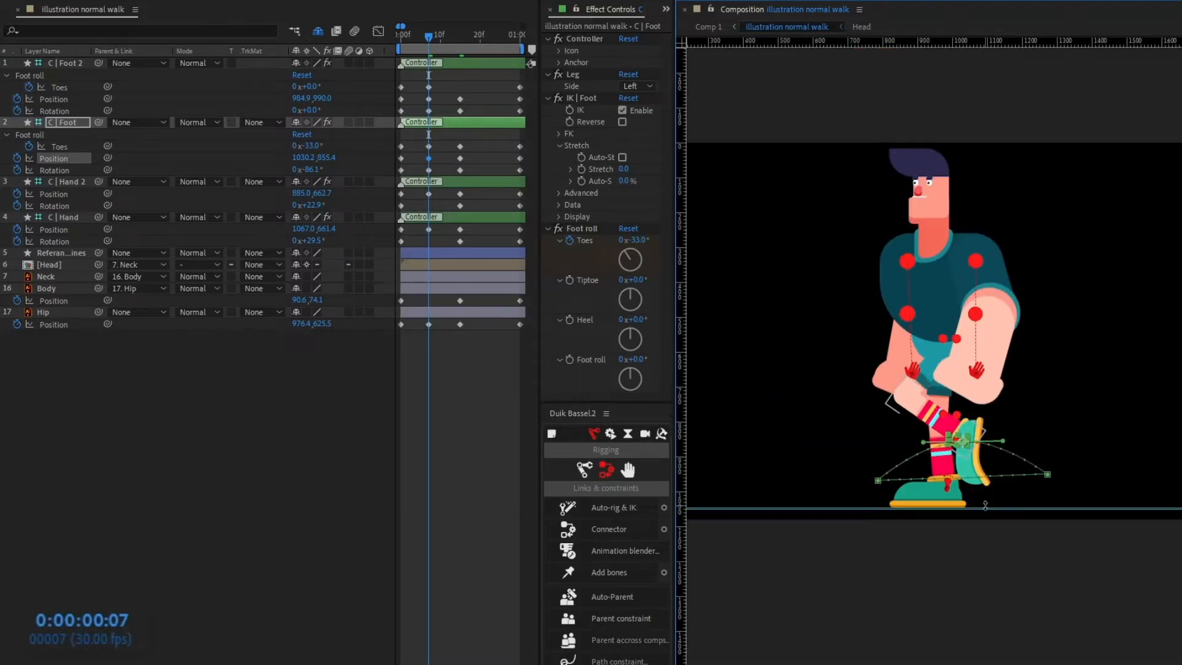
{"action": "scroll", "coordinate": [984, 506], "scroll_direction": "up", "scroll_amount": 1}
{"action": "left_click_drag", "start_coordinate": [981, 467], "coordinate": [996, 494]}
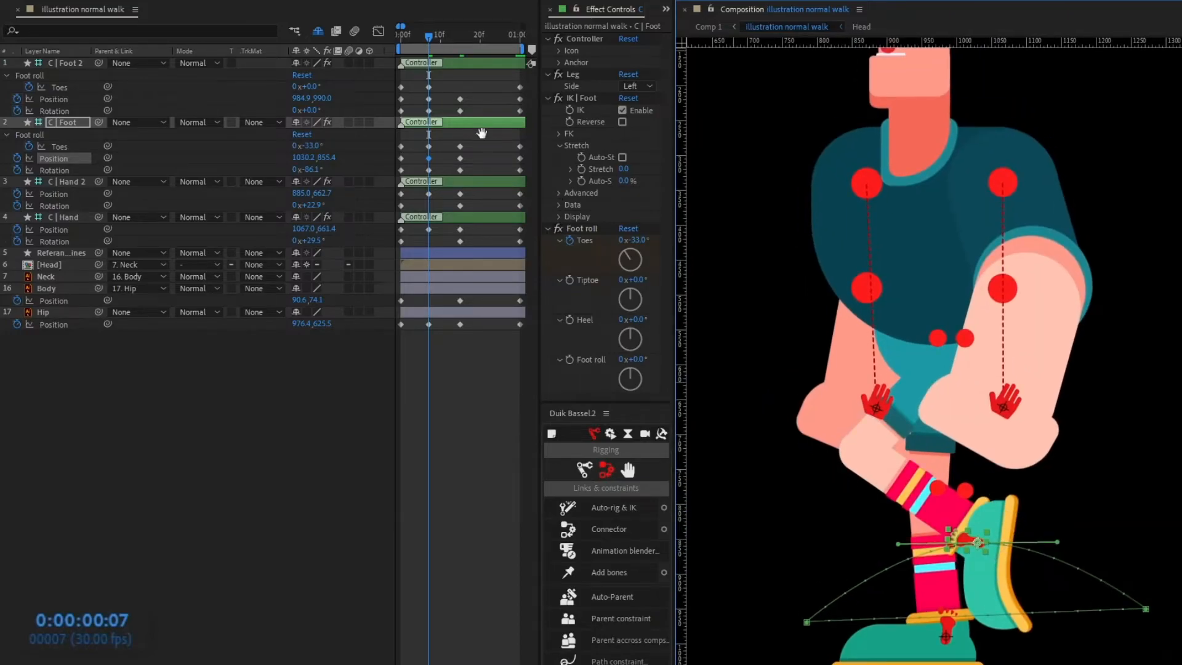
Add a Foot roll Toes keyframe to C | Foot 2 at 0:00:00:15
{"action": "scroll", "coordinate": [1083, 214], "scroll_direction": "down", "scroll_amount": 1}
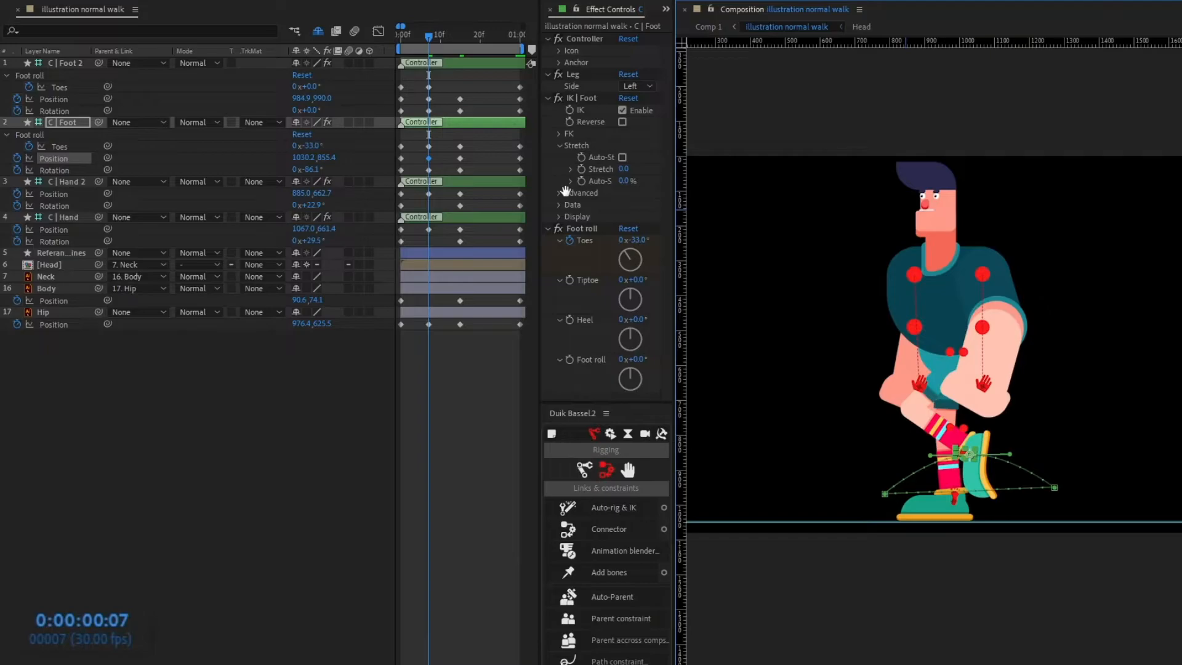
{"action": "key", "text": "k"}
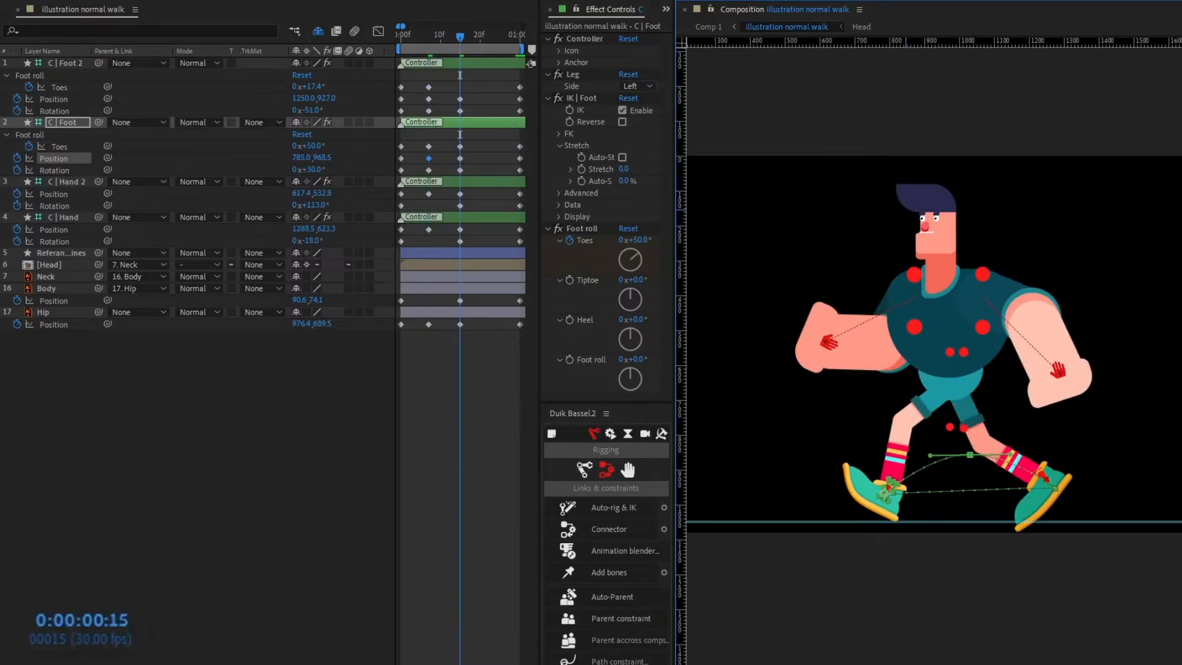
{"action": "left_click", "coordinate": [3, 87]}
Advance seven frames to 0:00:00:22 and paste the Hip's Position keyframe from 0:00:00:07 there
{"action": "left_click", "coordinate": [108, 623]}
{"action": "type", "text": "+7"}
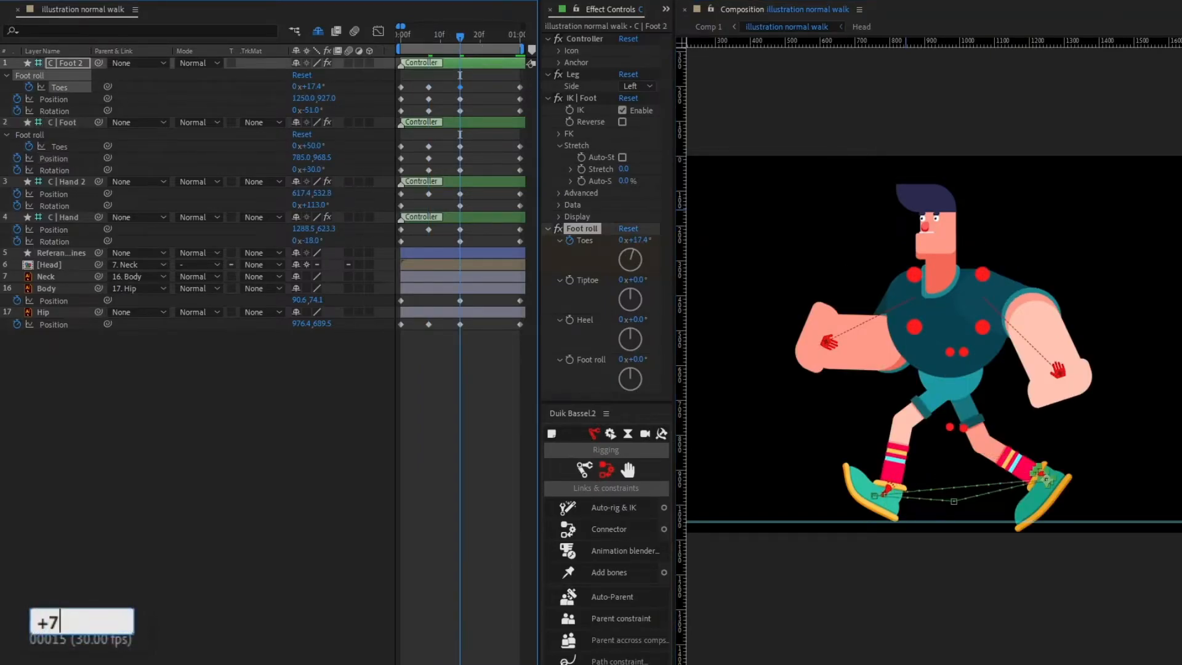
{"action": "key", "text": "Return"}
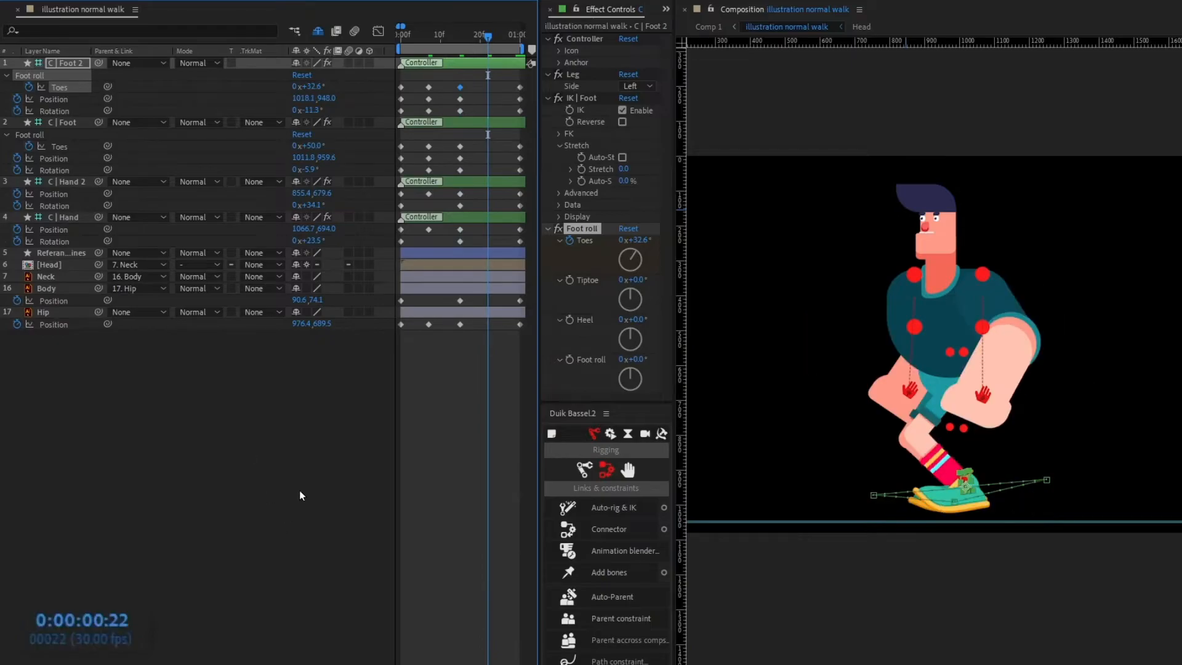
{"action": "left_click", "coordinate": [452, 349]}
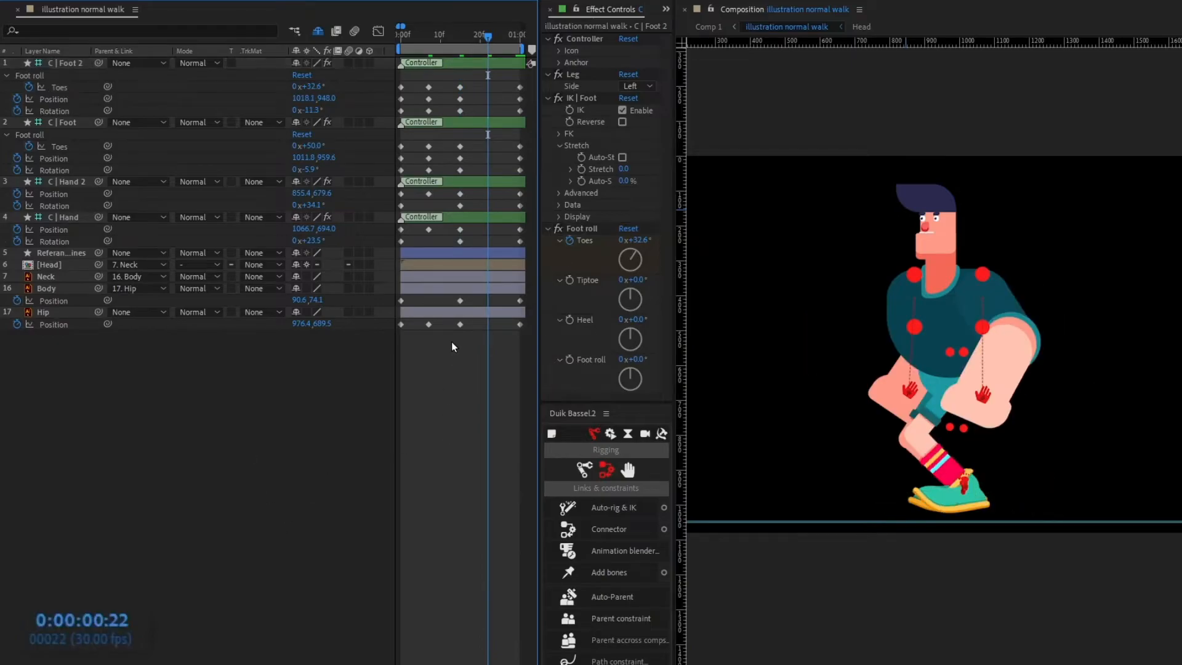
{"action": "left_click", "coordinate": [430, 324]}
{"action": "key", "text": "ctrl+c"}
{"action": "key", "text": "ctrl+v"}
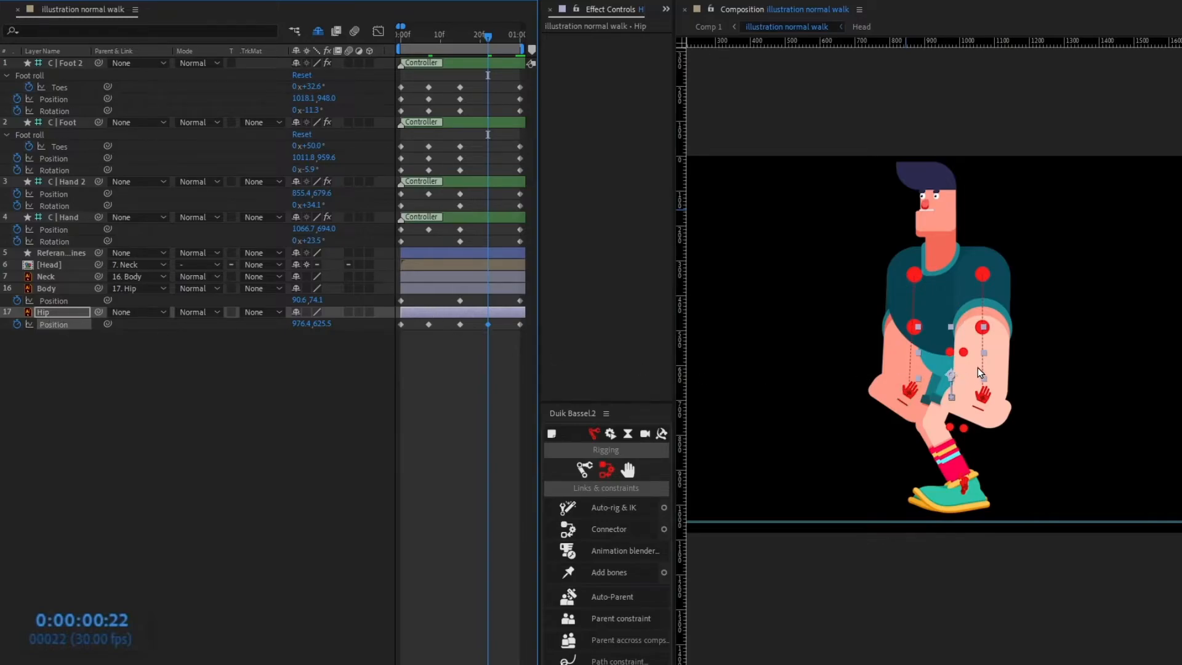
Copy the Toes, Position and Rotation keyframes of C | Foot 2 and C | Foot from 0:00:00:07 to 0:00:00:22
{"action": "scroll", "coordinate": [979, 367], "scroll_direction": "up", "scroll_amount": 4}
{"action": "left_click_drag", "start_coordinate": [435, 82], "coordinate": [423, 178]}
{"action": "key", "text": "ctrl+v"}
{"action": "key", "text": "ctrl+c"}
{"action": "key", "text": "ctrl+v"}
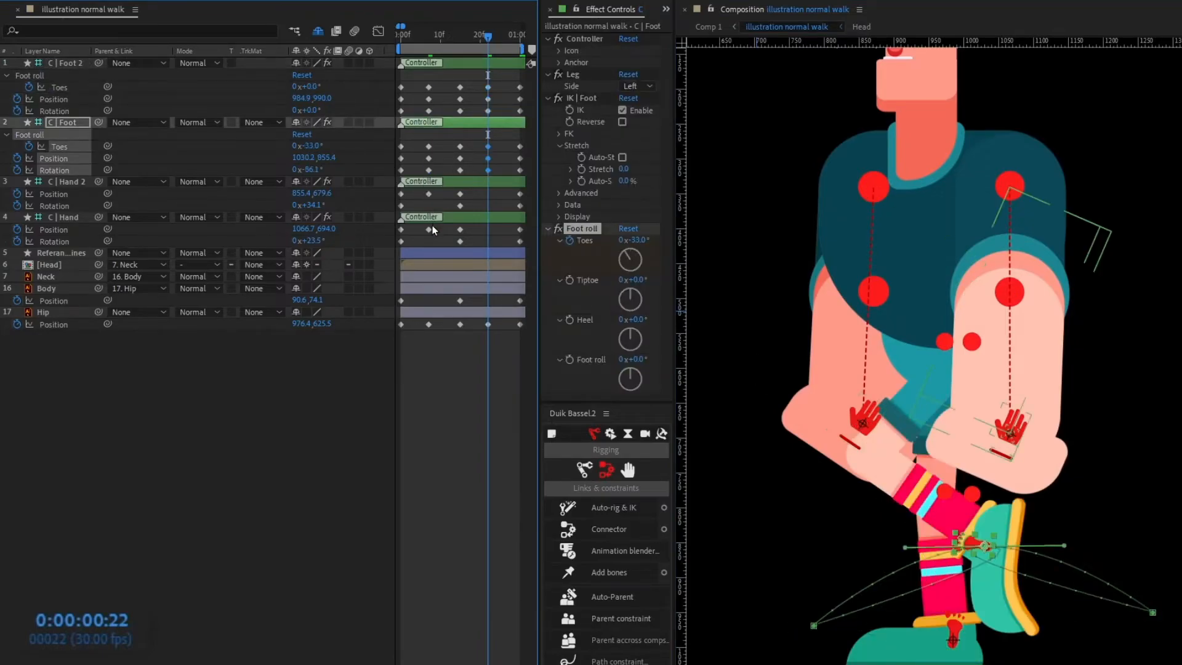
Copy the Position keyframes of C | Hand and C | Hand 2 from 0:00:00:07 to 0:00:00:22
{"action": "left_click_drag", "start_coordinate": [432, 225], "coordinate": [397, 242]}
{"action": "key", "text": "ctrl+c"}
{"action": "key", "text": "ctrl+v"}
{"action": "left_click_drag", "start_coordinate": [440, 207], "coordinate": [420, 202]}
{"action": "key", "text": "ctrl+c"}
{"action": "key", "text": "ctrl+v"}
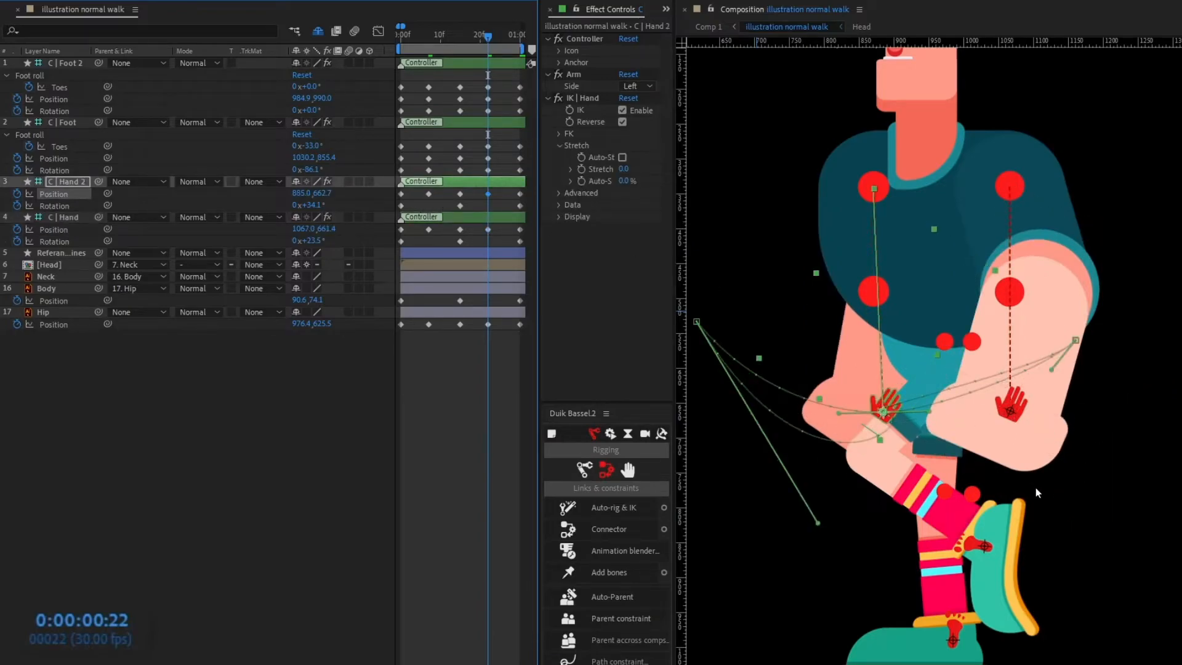
Lower C | Foot to 1003.2, 899.4 at 0:00:00:22 and adjust its motion path handle
{"action": "scroll", "coordinate": [1036, 487], "scroll_direction": "down", "scroll_amount": 1}
{"action": "scroll", "coordinate": [1037, 488], "scroll_direction": "up", "scroll_amount": 1}
{"action": "left_click_drag", "start_coordinate": [1037, 488], "coordinate": [1032, 377]}
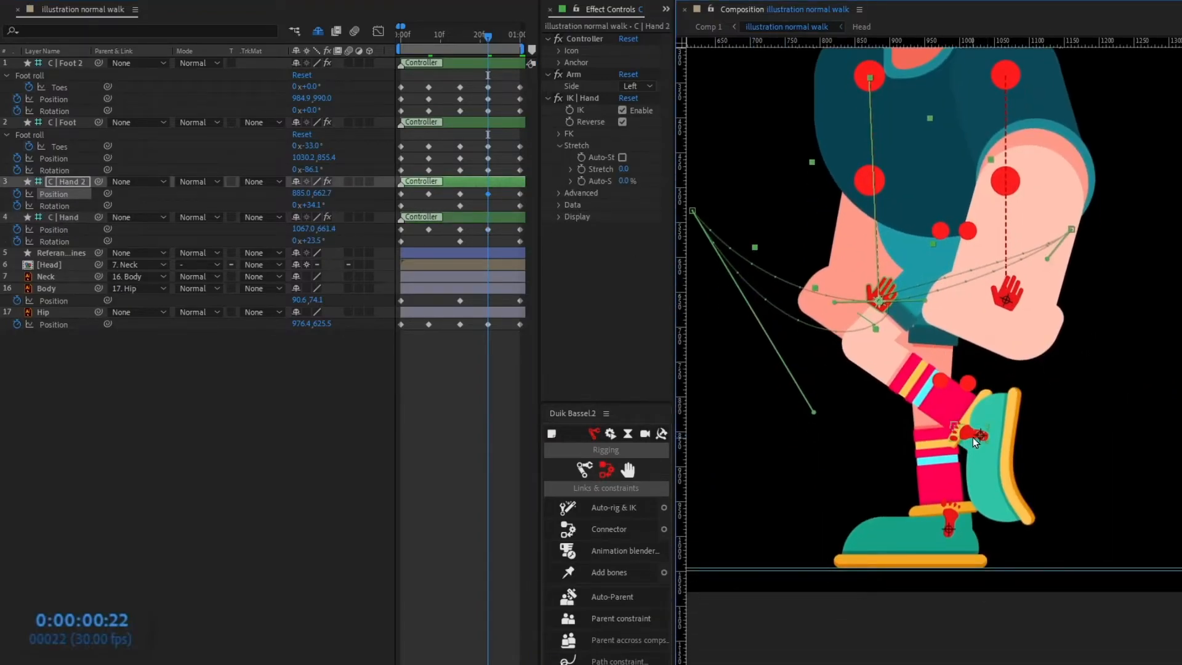
{"action": "left_click_drag", "start_coordinate": [977, 434], "coordinate": [960, 466]}
{"action": "left_click_drag", "start_coordinate": [1036, 476], "coordinate": [1011, 464]}
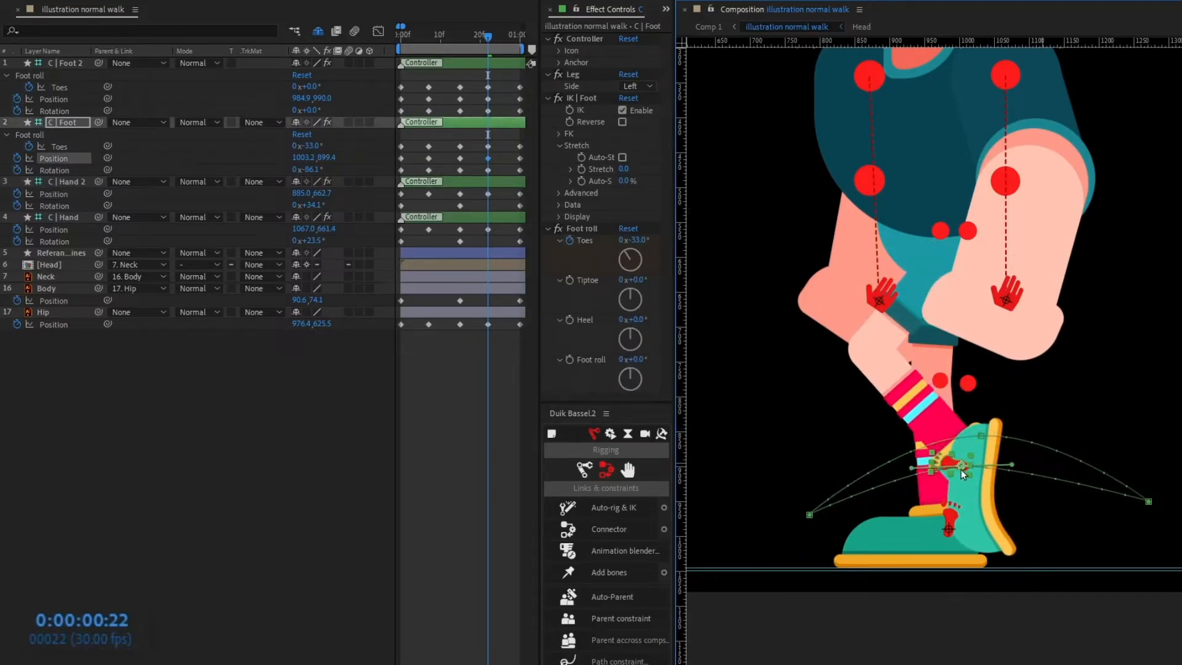
Set C | Foot's Rotation and Foot roll Toes to 0° at 0:00:00:22
{"action": "left_click", "coordinate": [310, 170]}
{"action": "type", "text": "0"}
{"action": "key", "text": "Return"}
{"action": "left_click", "coordinate": [312, 147]}
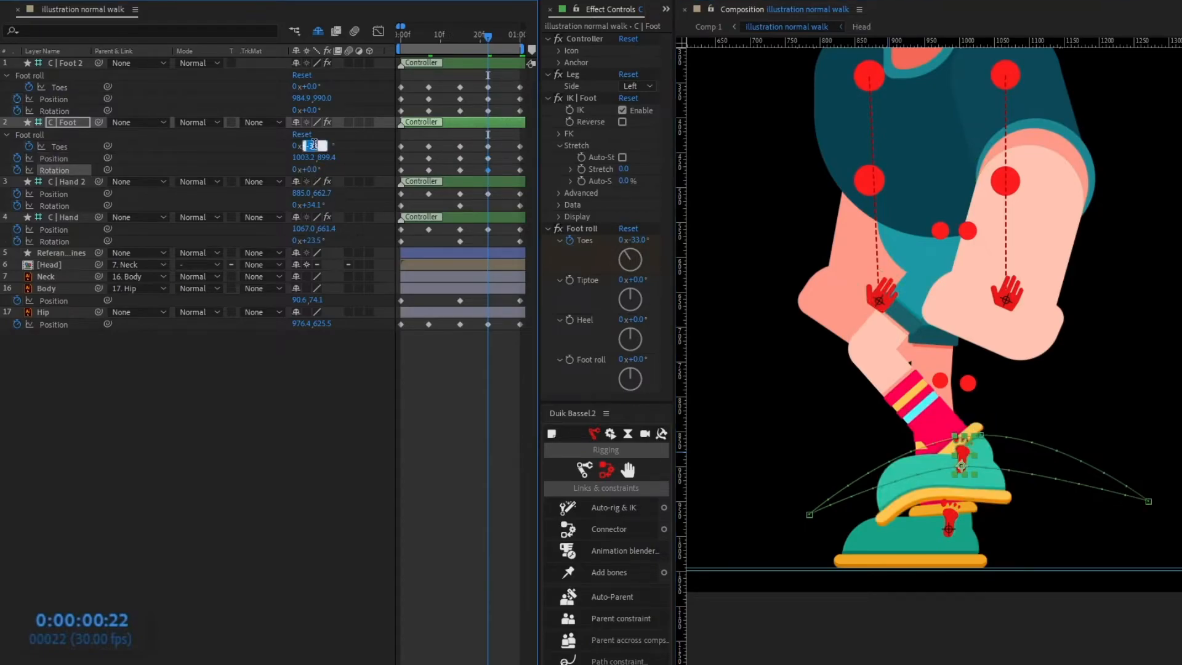
{"action": "type", "text": "0"}
{"action": "key", "text": "Return"}
Nudge C | Foot down and back to 993.2, 994.4 so the sole rests on the ground guide
{"action": "key", "text": "shift+Down"}
{"action": "key", "text": "shift+Down"}
{"action": "key", "text": "shift+Down"}
{"action": "key", "text": "shift+Down"}
{"action": "key", "text": "shift+Down"}
{"action": "key", "text": "shift+Down"}
{"action": "key", "text": "shift+Down"}
{"action": "key", "text": "shift+Down"}
{"action": "key", "text": "shift+Down"}
{"action": "key", "text": "shift+Down"}
{"action": "key", "text": "shift+Down"}
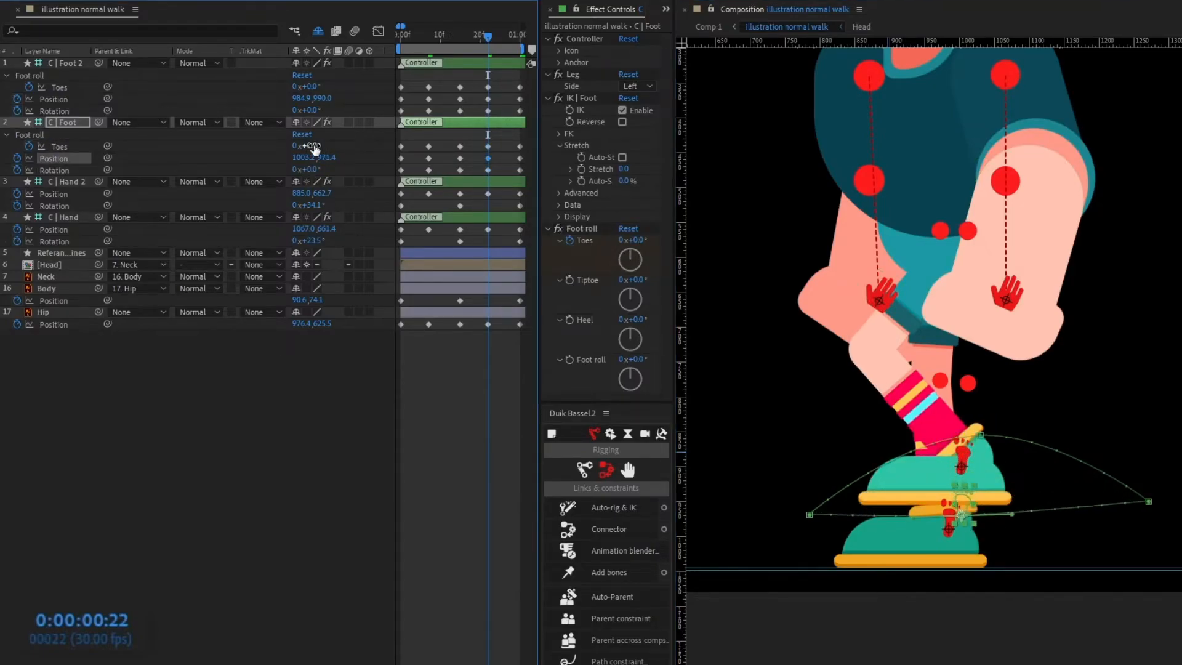
{"action": "key", "text": "shift+Left"}
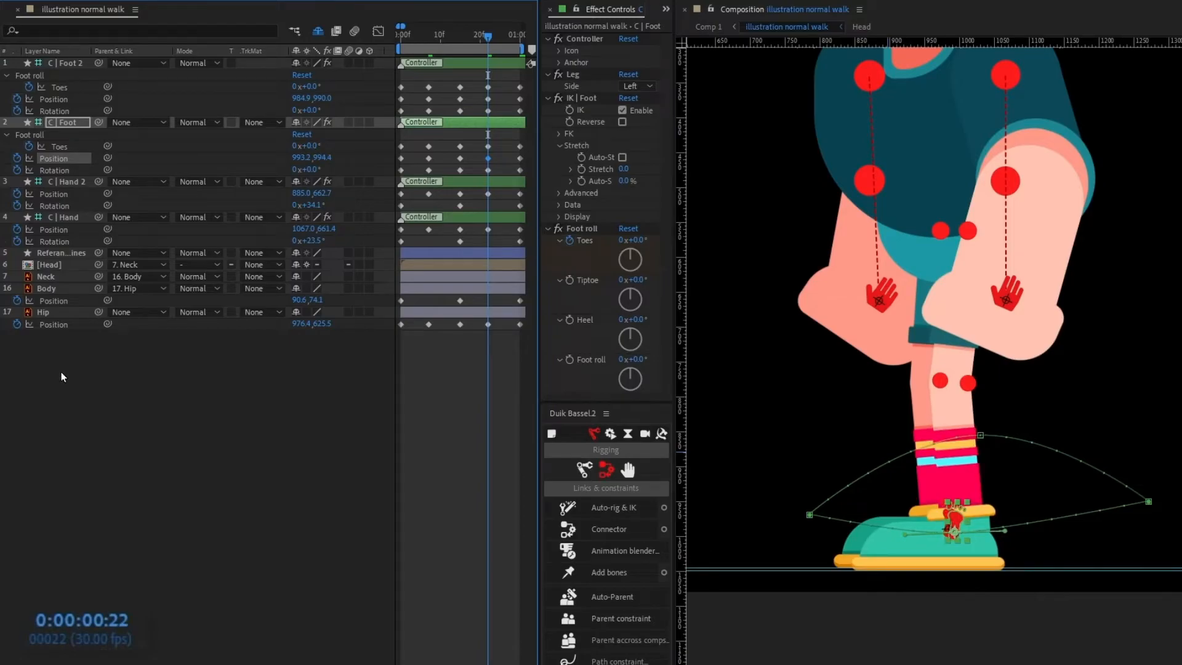
Try nudging the Hip up to 976.4, 623.5 at 0:00:00:22, and lower it again
{"action": "left_click", "coordinate": [79, 313]}
{"action": "key", "text": "Up"}
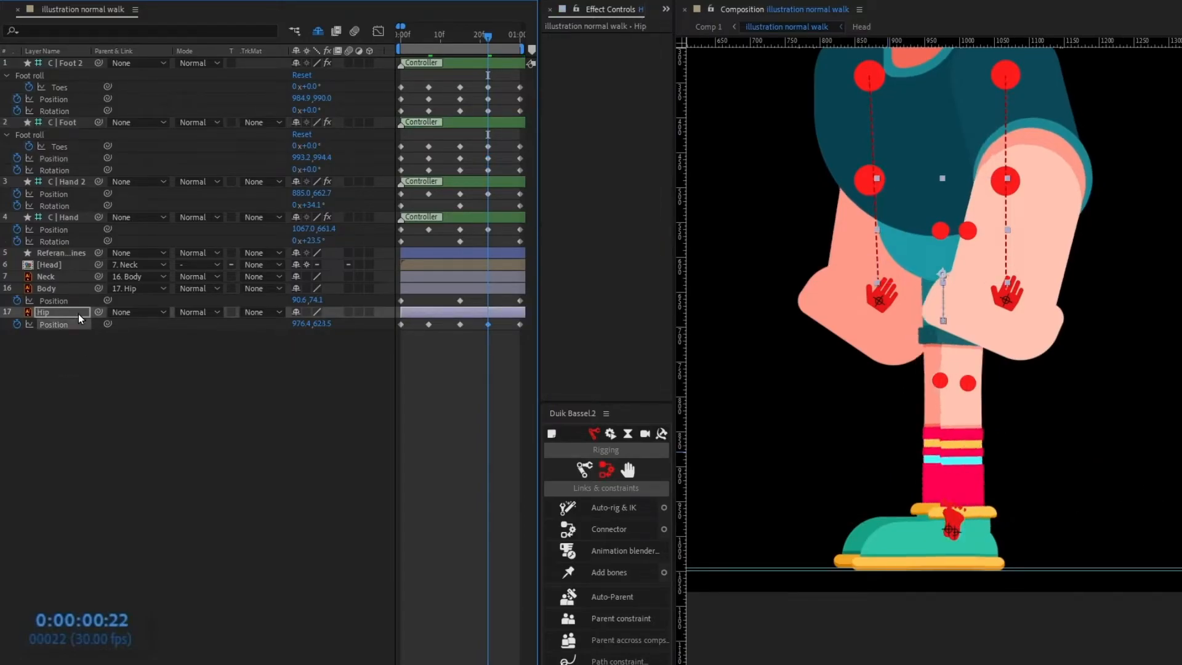
{"action": "key", "text": "Down"}
{"action": "key", "text": "Up"}
{"action": "key", "text": "Down"}
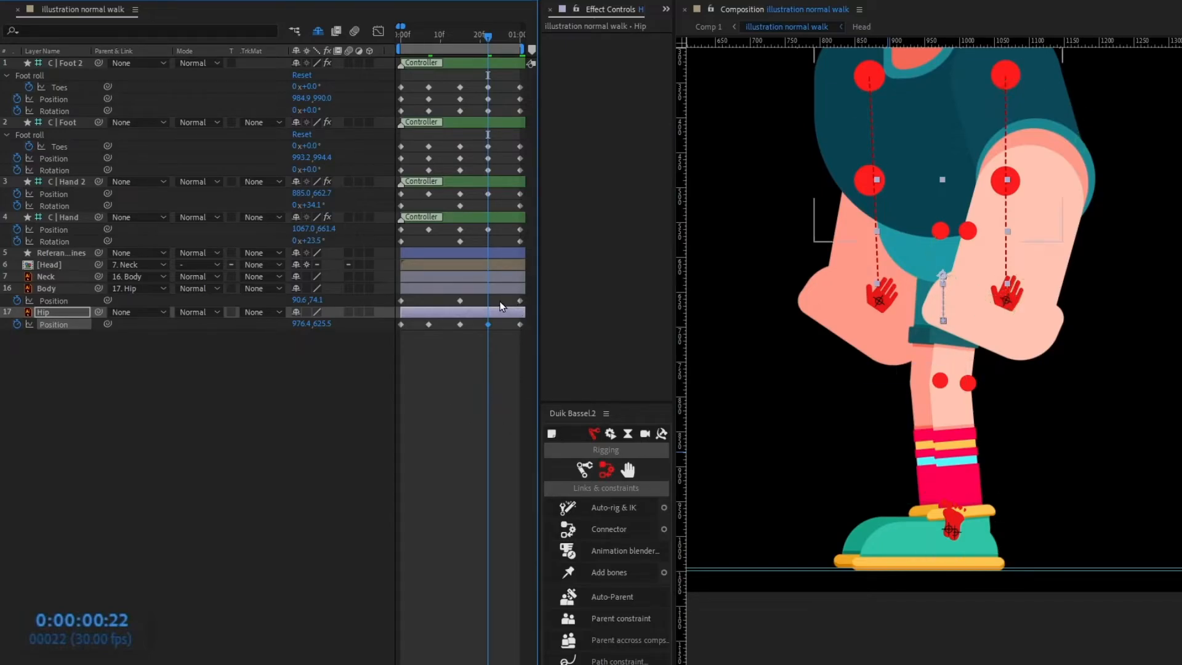
Try raising the C | Foot controller slightly at 0:00:00:22, and restore its position to 993.2, 994.4
{"action": "left_click", "coordinate": [487, 131]}
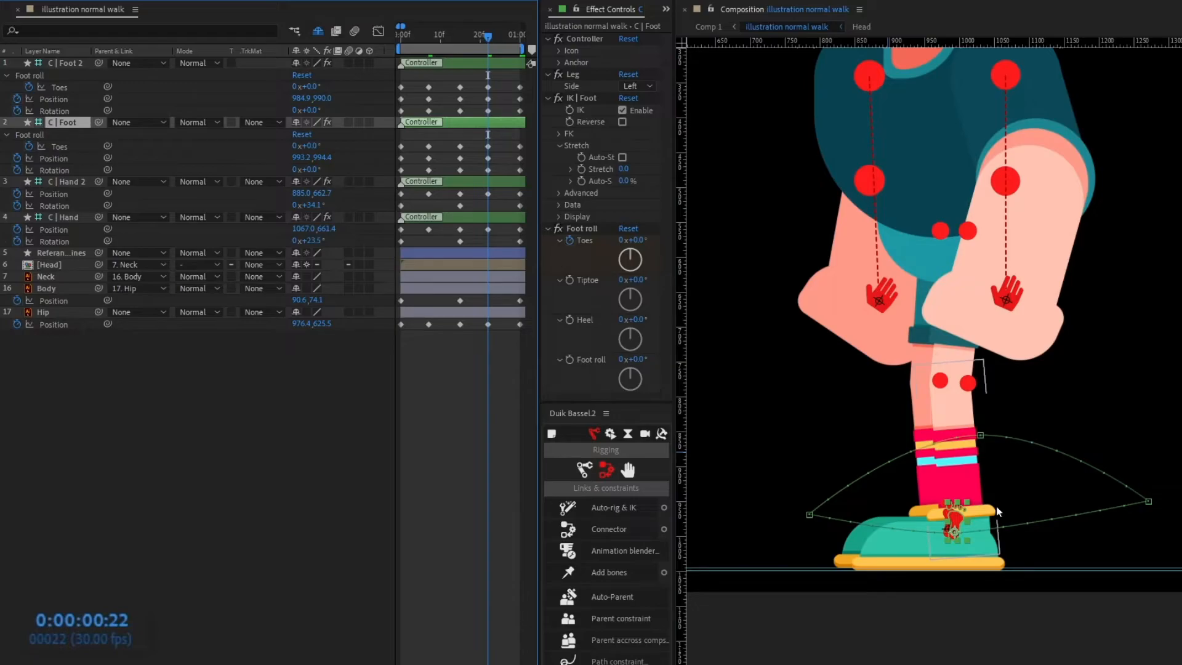
{"action": "key", "text": "Up"}
{"action": "key", "text": "Up"}
{"action": "key", "text": "Up"}
{"action": "key", "text": "Up"}
{"action": "key", "text": "Up"}
{"action": "key", "text": "Up"}
{"action": "key", "text": "Up"}
{"action": "key", "text": "Up"}
{"action": "key", "text": "Up"}
{"action": "key", "text": "Up"}
{"action": "key", "text": "Up"}
{"action": "key", "text": "Up"}
{"action": "key", "text": "Up"}
{"action": "key", "text": "Up"}
{"action": "key", "text": "Up"}
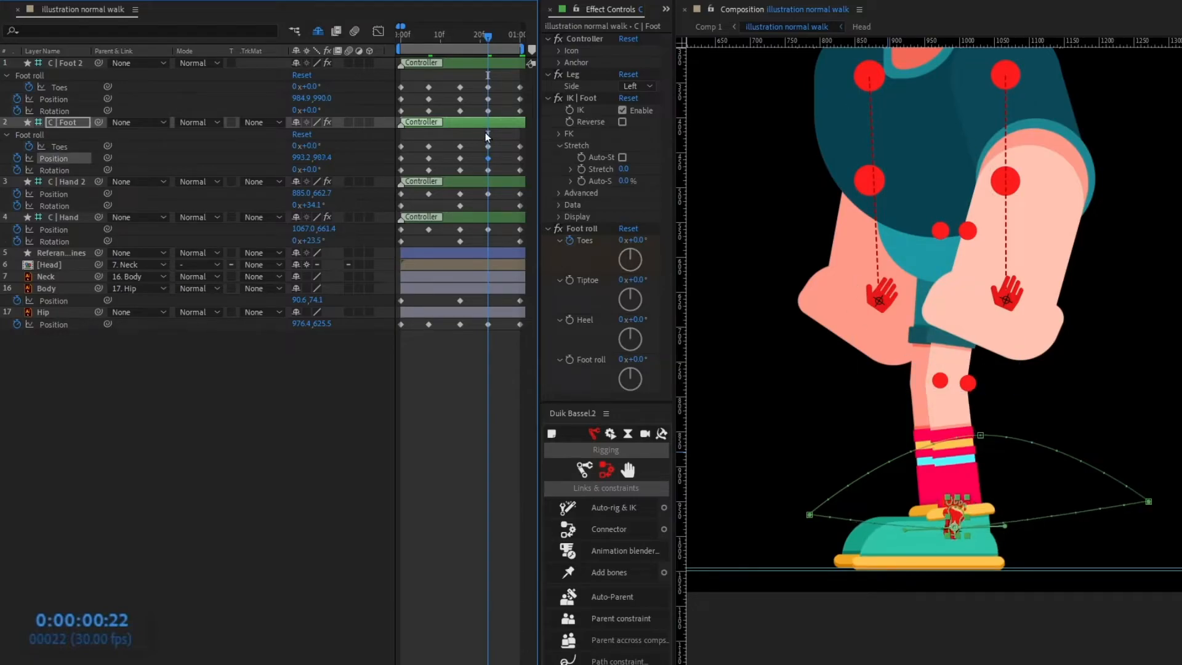
{"action": "key", "text": "Down"}
{"action": "key", "text": "Down"}
{"action": "key", "text": "Down"}
{"action": "key", "text": "Down"}
{"action": "key", "text": "Down"}
{"action": "key", "text": "Down"}
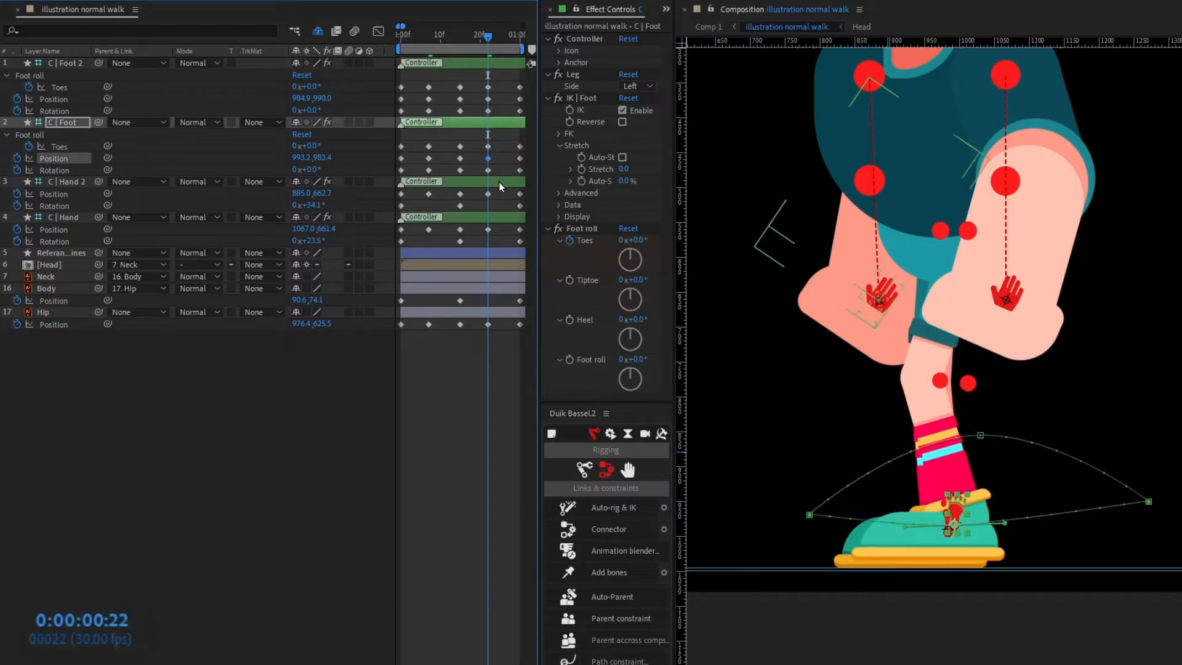
{"action": "key", "text": "Down"}
{"action": "key", "text": "Down"}
{"action": "key", "text": "Down"}
{"action": "key", "text": "Down"}
{"action": "key", "text": "Down"}
{"action": "key", "text": "Down"}
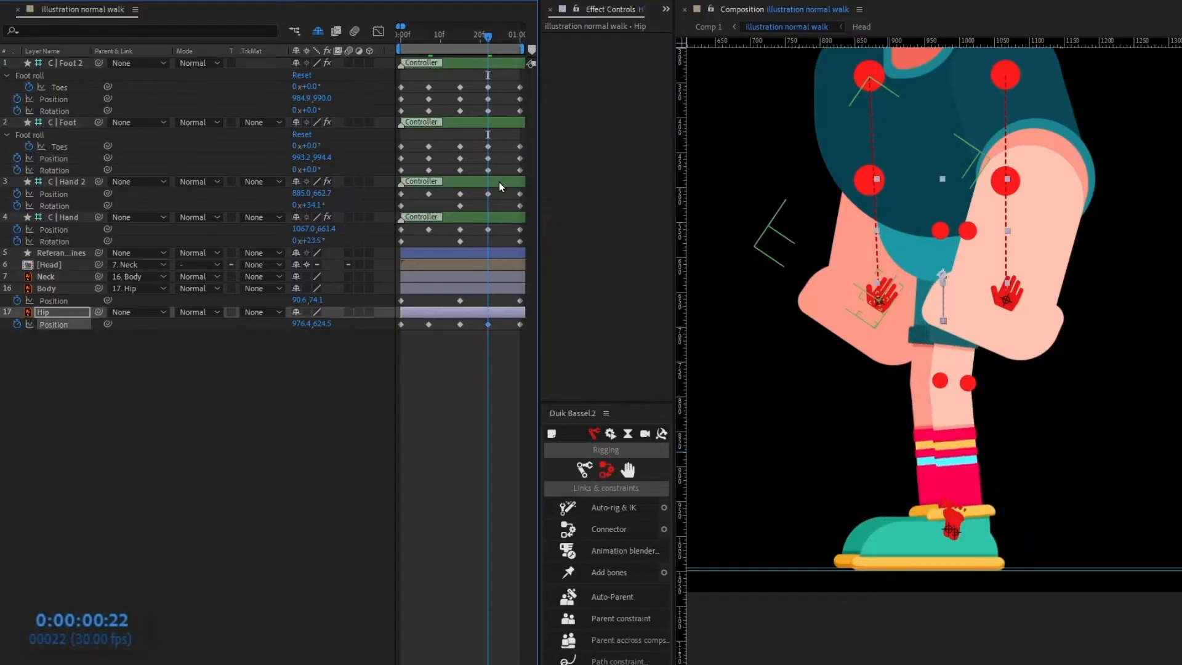
Raise the C | Foot 2 controller to about 1012.9, 835.0 at 0:00:00:22 to lift the passing foot behind the standing leg
{"action": "left_click", "coordinate": [493, 66]}
{"action": "key", "text": "Up"}
{"action": "key", "text": "Up"}
{"action": "key", "text": "Up"}
{"action": "key", "text": "Up"}
{"action": "key", "text": "Up"}
{"action": "key", "text": "Up"}
{"action": "key", "text": "Up"}
{"action": "key", "text": "Up"}
{"action": "key", "text": "Up"}
{"action": "key", "text": "Up"}
{"action": "key", "text": "Up"}
{"action": "key", "text": "Up"}
{"action": "key", "text": "Up"}
{"action": "key", "text": "Up"}
{"action": "key", "text": "Up"}
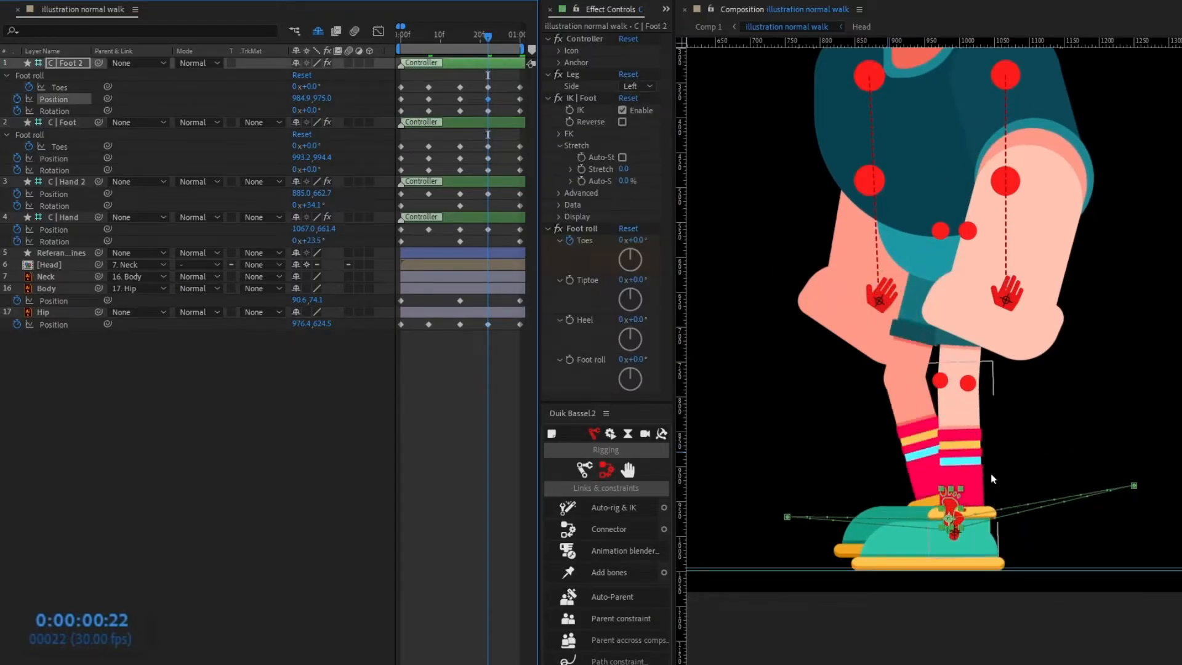
{"action": "left_click_drag", "start_coordinate": [958, 508], "coordinate": [969, 408]}
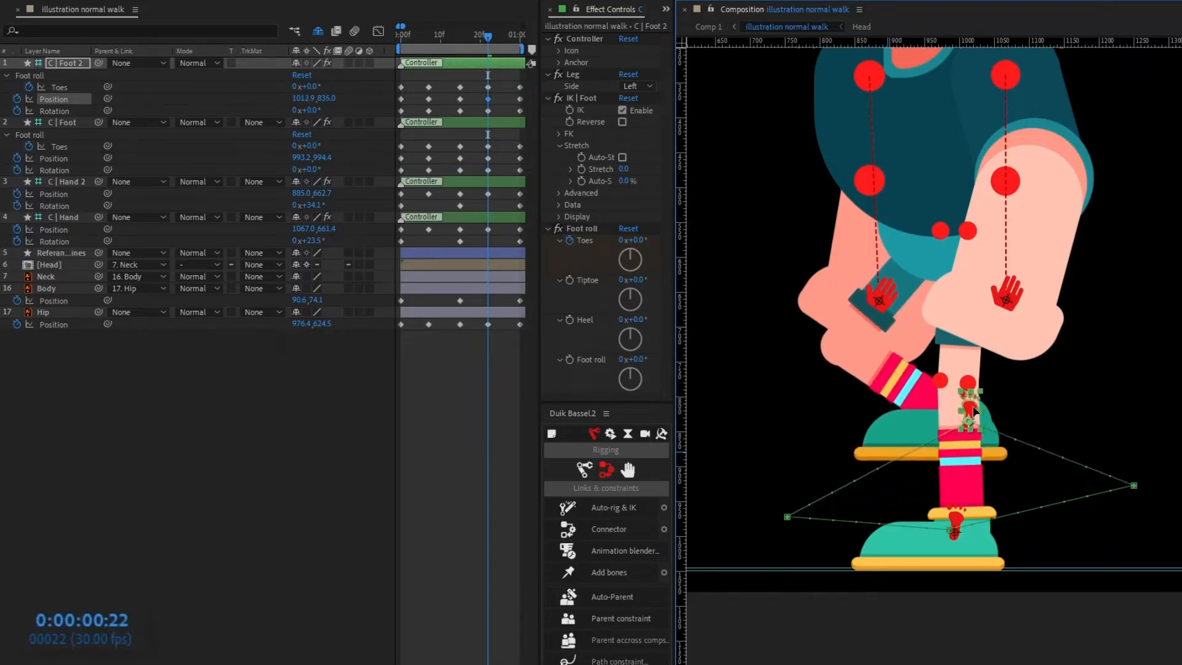
Set C | Foot 2's Rotation to -63° and Foot roll Toes to -50° at 0:00:00:22, and shift it to 1014.9, 837.0
{"action": "mouse_move", "coordinate": [314, 109]}
{"action": "left_mouse_down"}
{"action": "mouse_move", "coordinate": [276, 112]}
{"action": "mouse_move", "coordinate": [310, 93]}
{"action": "mouse_move", "coordinate": [277, 93]}
{"action": "mouse_move", "coordinate": [315, 87]}
{"action": "left_mouse_up"}
{"action": "left_click", "coordinate": [315, 110]}
{"action": "left_click_drag", "start_coordinate": [963, 475], "coordinate": [965, 531]}
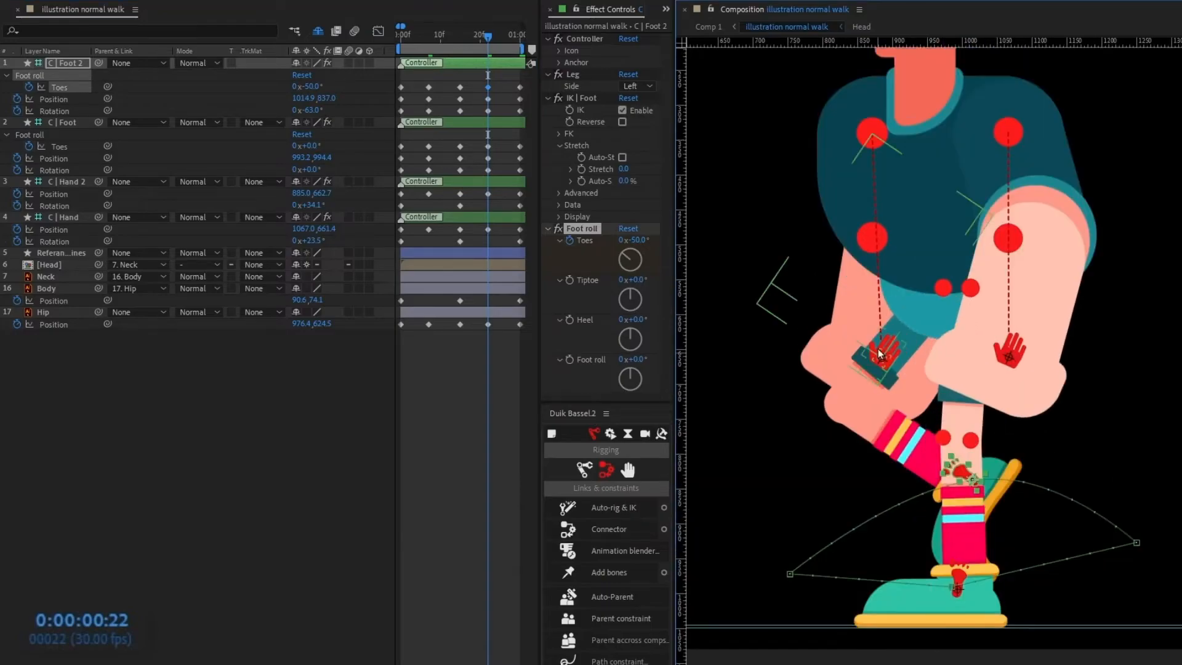
{"action": "scroll", "coordinate": [1117, 371], "scroll_direction": "down", "scroll_amount": 3}
{"action": "scroll", "coordinate": [1107, 354], "scroll_direction": "up", "scroll_amount": 3}
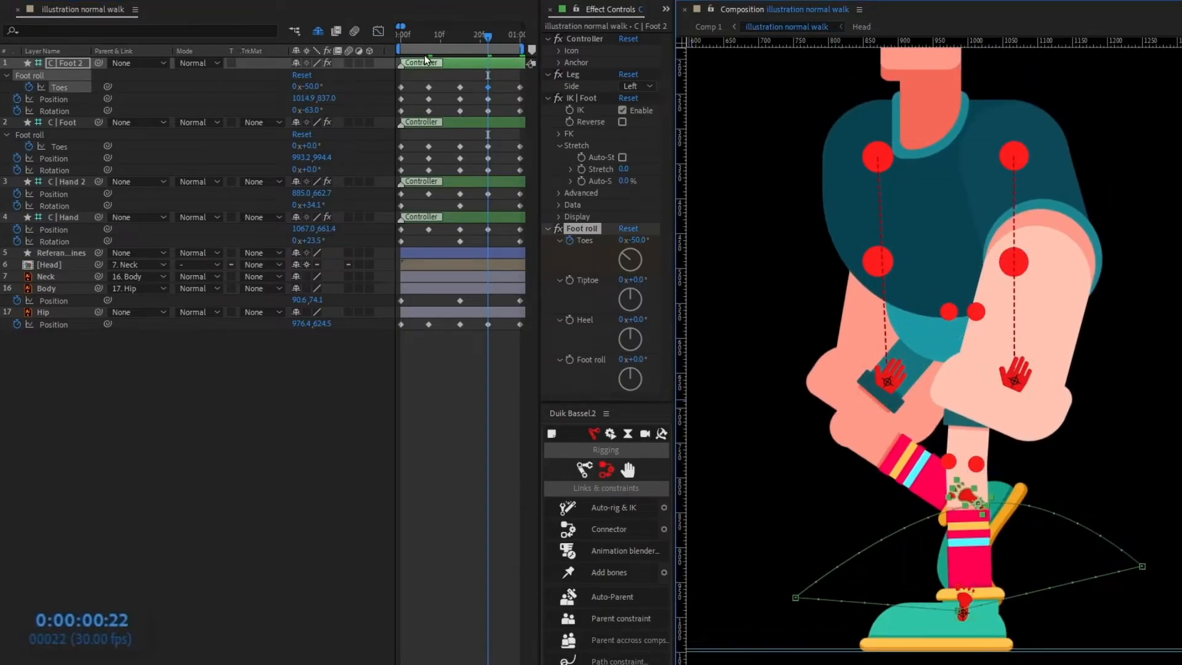
Play back the walk cycle from 0:00:00:00 with the whole character in view
{"action": "left_click_drag", "start_coordinate": [433, 39], "coordinate": [372, 50]}
{"action": "scroll", "coordinate": [1128, 386], "scroll_direction": "down", "scroll_amount": 1}
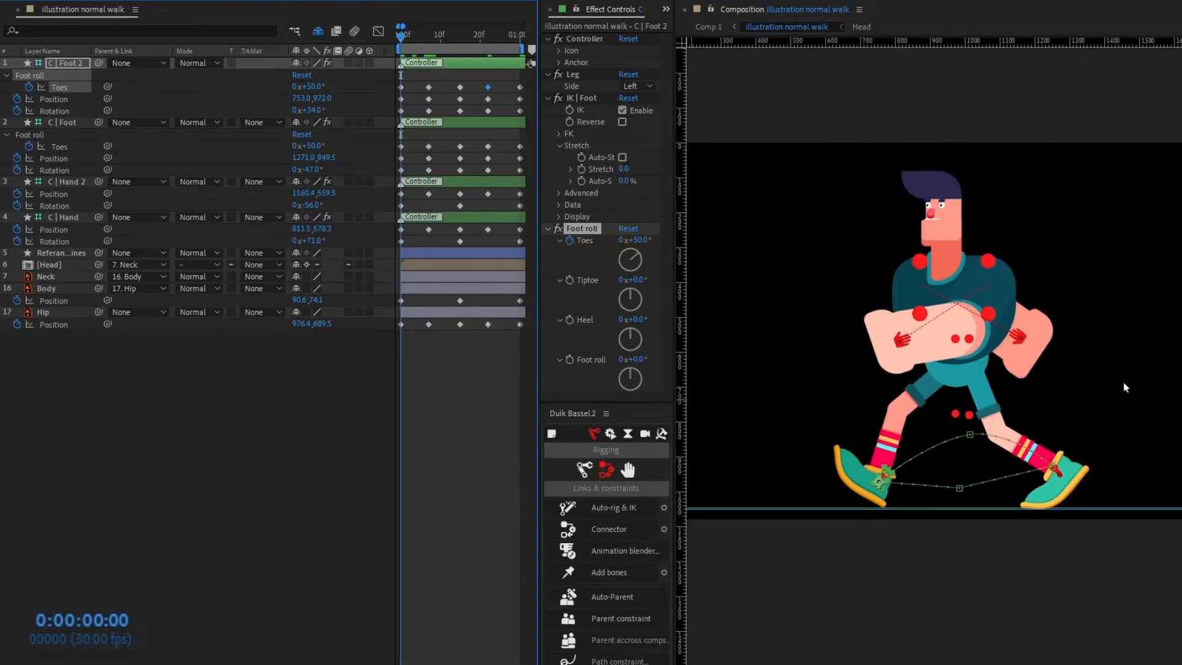
{"action": "key", "text": "space"}
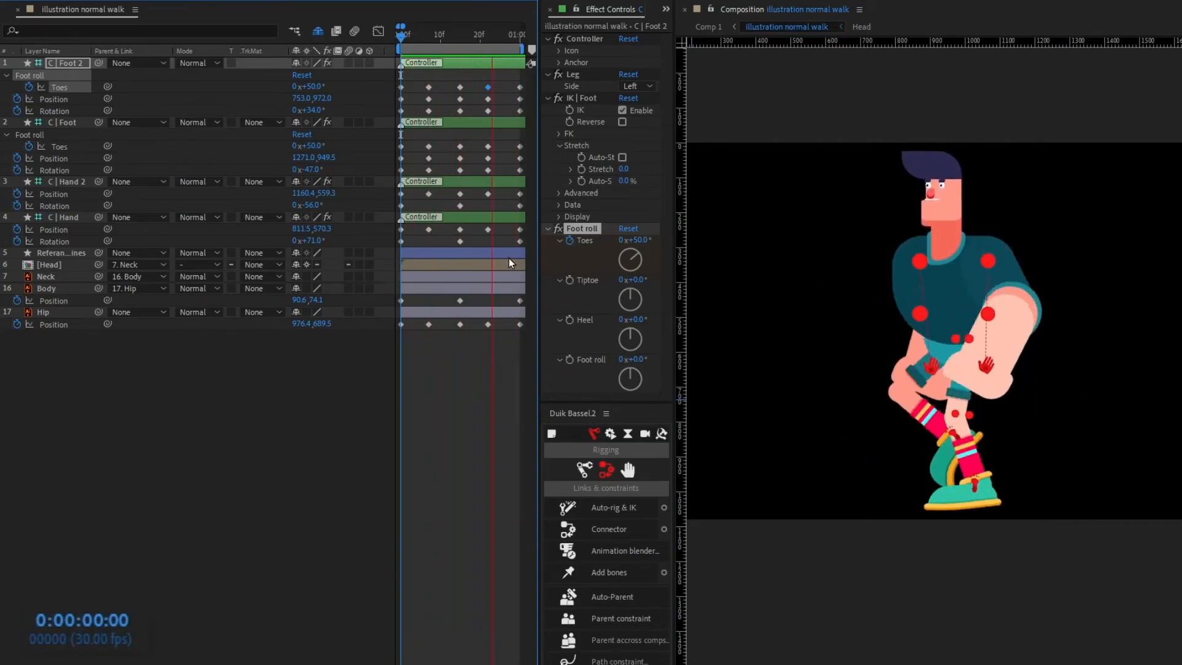
{"action": "key", "text": "space"}
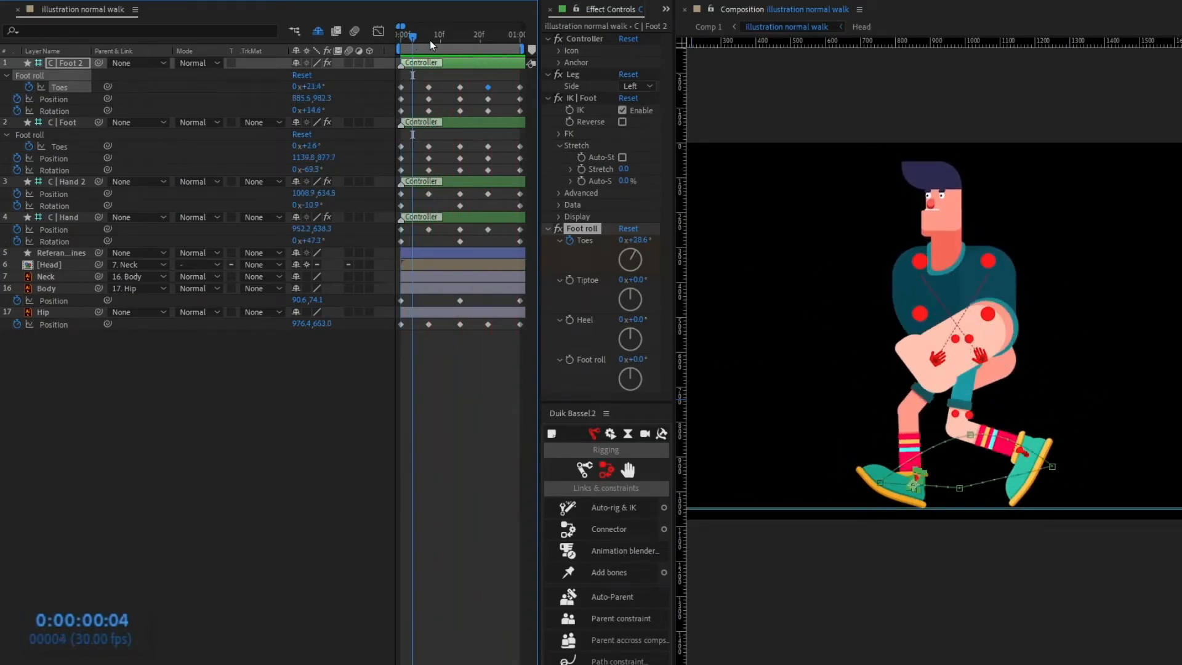
Reshape the C | Hand 2 motion path with its tangent handles around the passing pose at 0:00:00:22
{"action": "left_click_drag", "start_coordinate": [415, 38], "coordinate": [468, 38]}
{"action": "left_click", "coordinate": [482, 43]}
{"action": "key", "text": "k"}
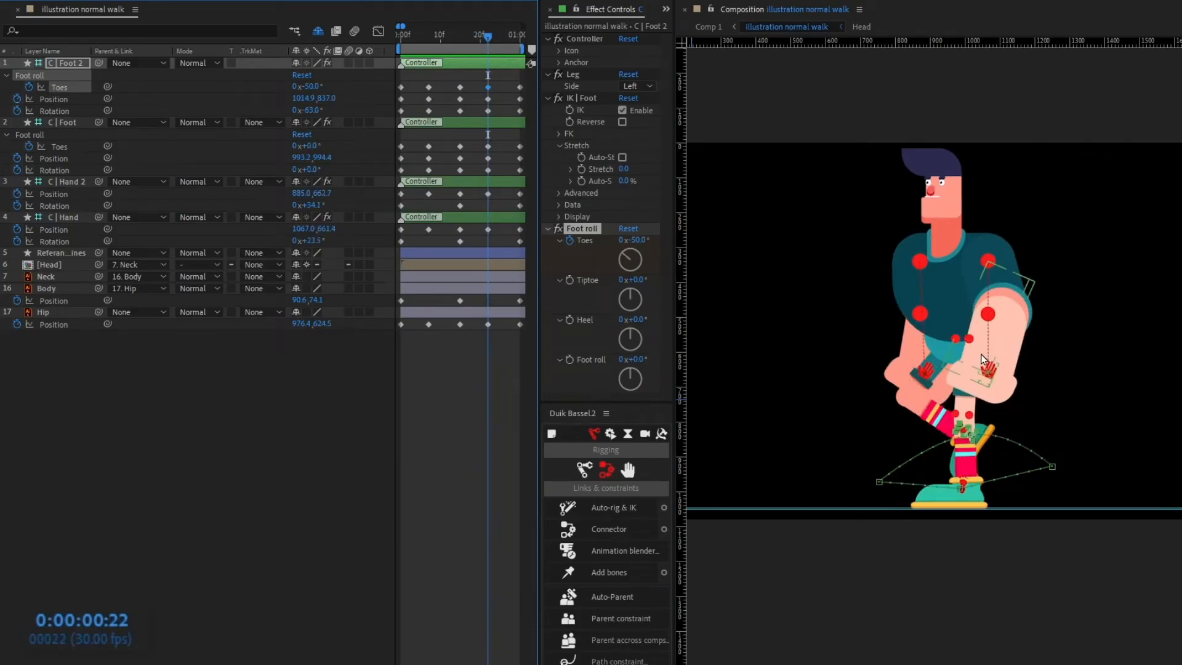
{"action": "scroll", "coordinate": [1026, 356], "scroll_direction": "up", "scroll_amount": 2}
{"action": "scroll", "coordinate": [984, 363], "scroll_direction": "up", "scroll_amount": 2}
{"action": "scroll", "coordinate": [868, 245], "scroll_direction": "down", "scroll_amount": 4}
{"action": "scroll", "coordinate": [868, 245], "scroll_direction": "up", "scroll_amount": 2}
{"action": "left_click", "coordinate": [61, 194]}
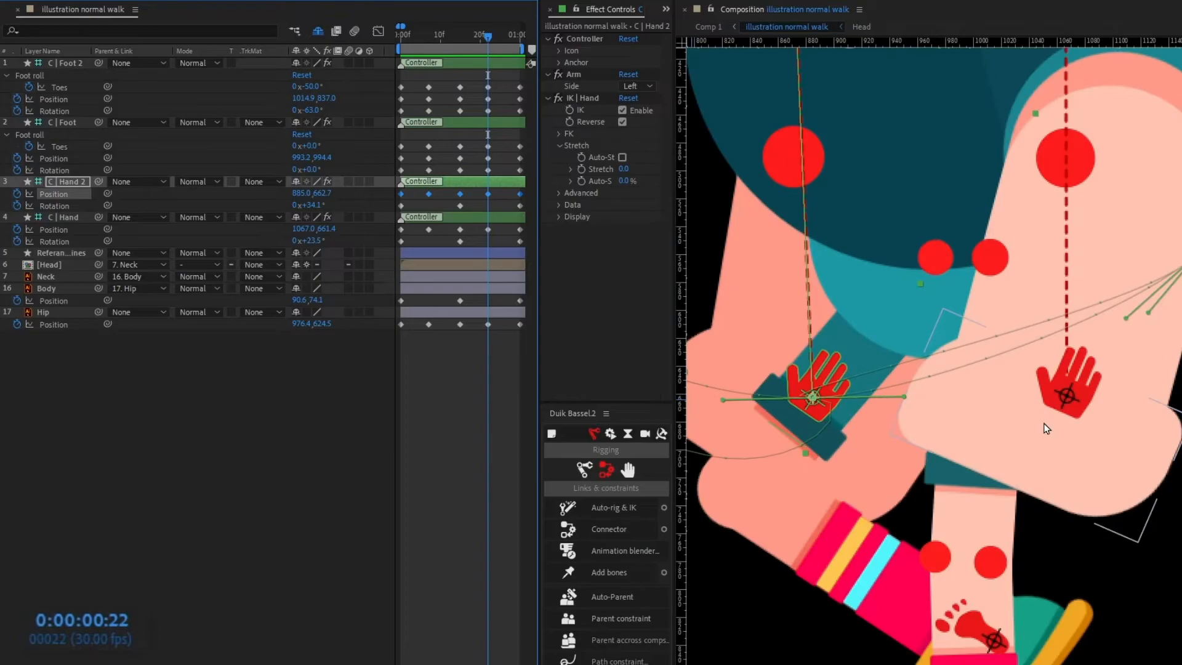
{"action": "scroll", "coordinate": [991, 411], "scroll_direction": "up", "scroll_amount": 3}
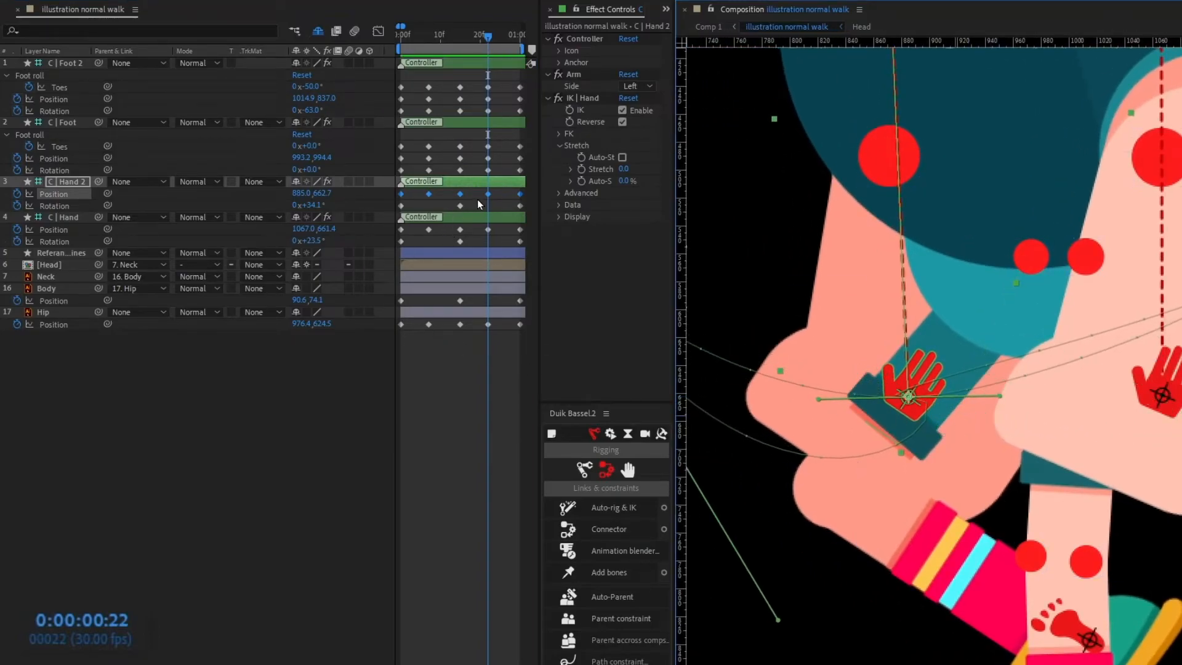
{"action": "left_click", "coordinate": [454, 237]}
{"action": "left_click", "coordinate": [55, 194]}
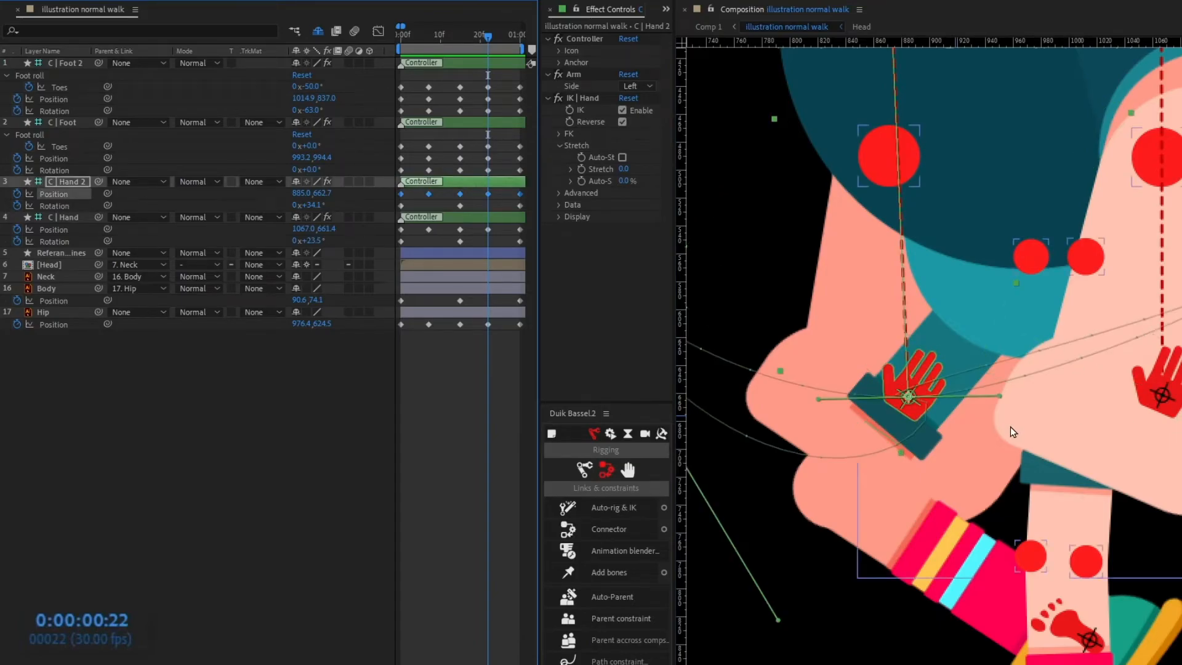
{"action": "scroll", "coordinate": [1010, 427], "scroll_direction": "down", "scroll_amount": 3}
{"action": "left_click_drag", "start_coordinate": [873, 498], "coordinate": [856, 477]}
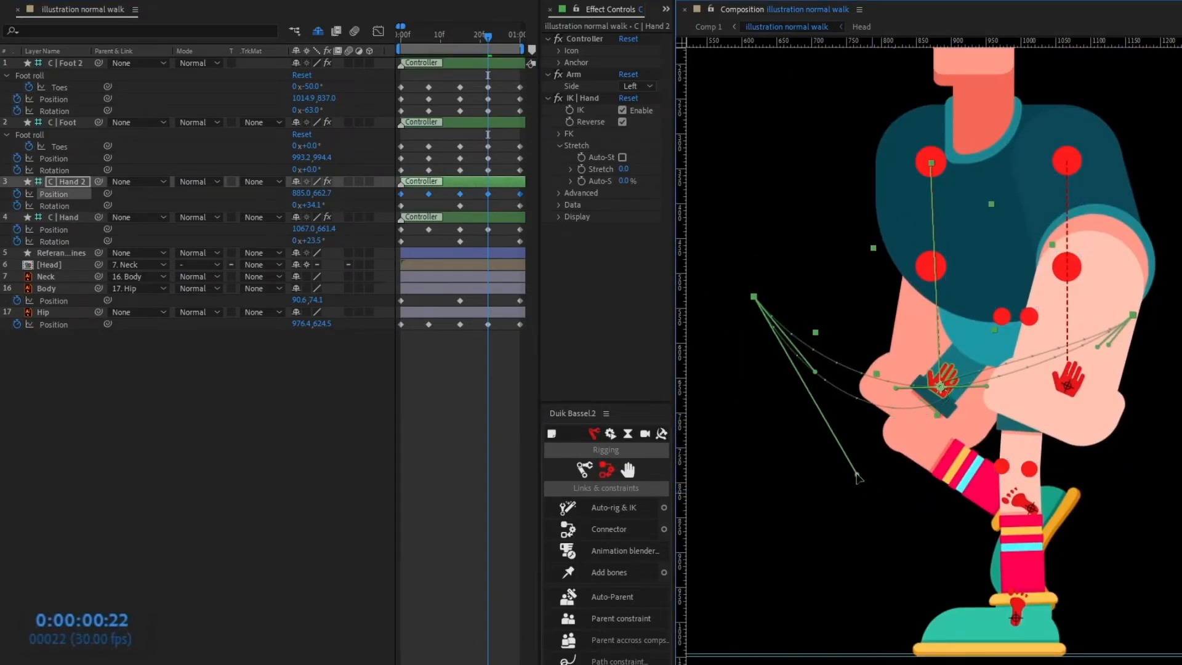
{"action": "key", "text": "ctrl+z"}
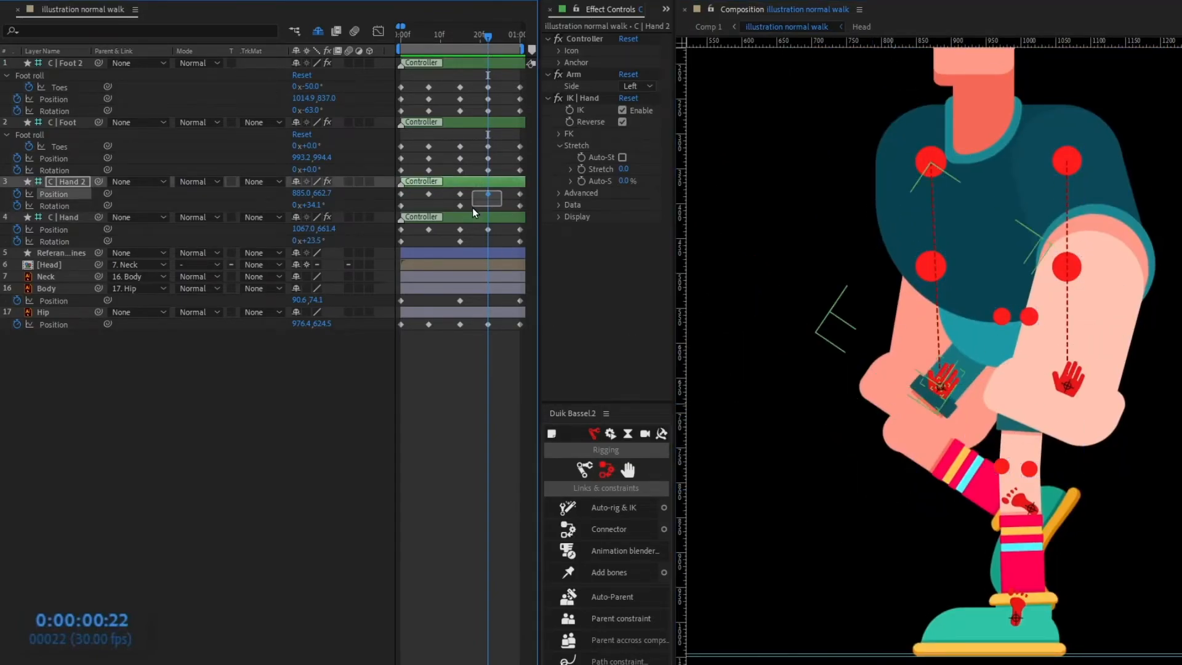
{"action": "left_click_drag", "start_coordinate": [969, 388], "coordinate": [992, 378]}
{"action": "left_click_drag", "start_coordinate": [874, 497], "coordinate": [814, 363]}
Reshape the C | Hand motion path with its tangent handles around the 0:00:00:22 keyframe to smooth the arm swing
{"action": "left_click", "coordinate": [488, 229]}
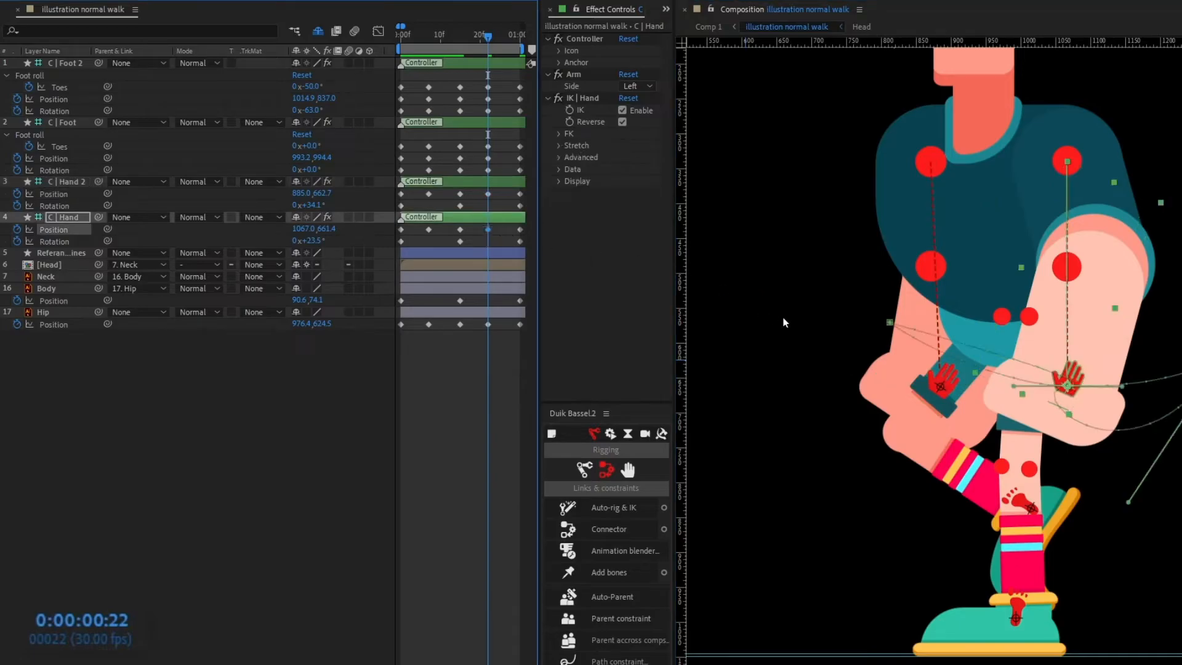
{"action": "left_click_drag", "start_coordinate": [1093, 419], "coordinate": [997, 418]}
{"action": "left_click_drag", "start_coordinate": [1034, 506], "coordinate": [1085, 397]}
{"action": "left_click_drag", "start_coordinate": [918, 386], "coordinate": [895, 386]}
{"action": "left_click_drag", "start_coordinate": [1084, 396], "coordinate": [1038, 409]}
{"action": "scroll", "coordinate": [1066, 379], "scroll_direction": "down", "scroll_amount": 1}
{"action": "scroll", "coordinate": [1066, 379], "scroll_direction": "up", "scroll_amount": 1}
{"action": "scroll", "coordinate": [1008, 379], "scroll_direction": "down", "scroll_amount": 1}
{"action": "scroll", "coordinate": [1008, 379], "scroll_direction": "up", "scroll_amount": 1}
Play back the walk from the first frame to review the arm swing, and return to 0:00:00:00
{"action": "left_click", "coordinate": [417, 38]}
{"action": "key", "text": "space"}
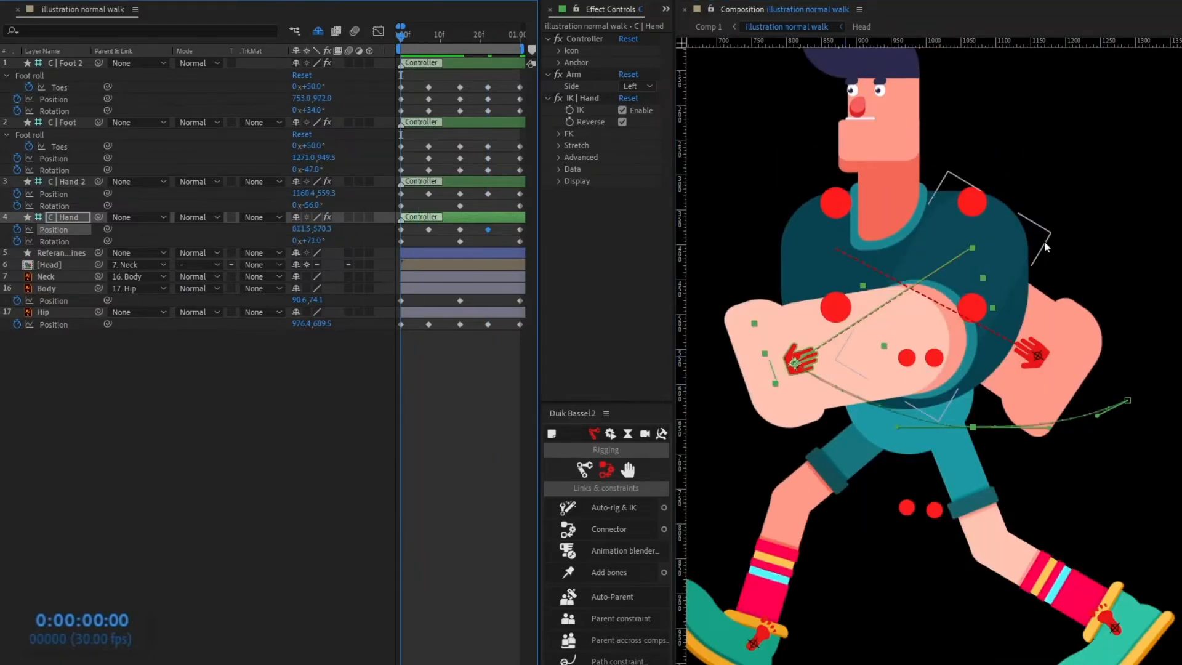
{"action": "scroll", "coordinate": [1042, 250], "scroll_direction": "down", "scroll_amount": 2}
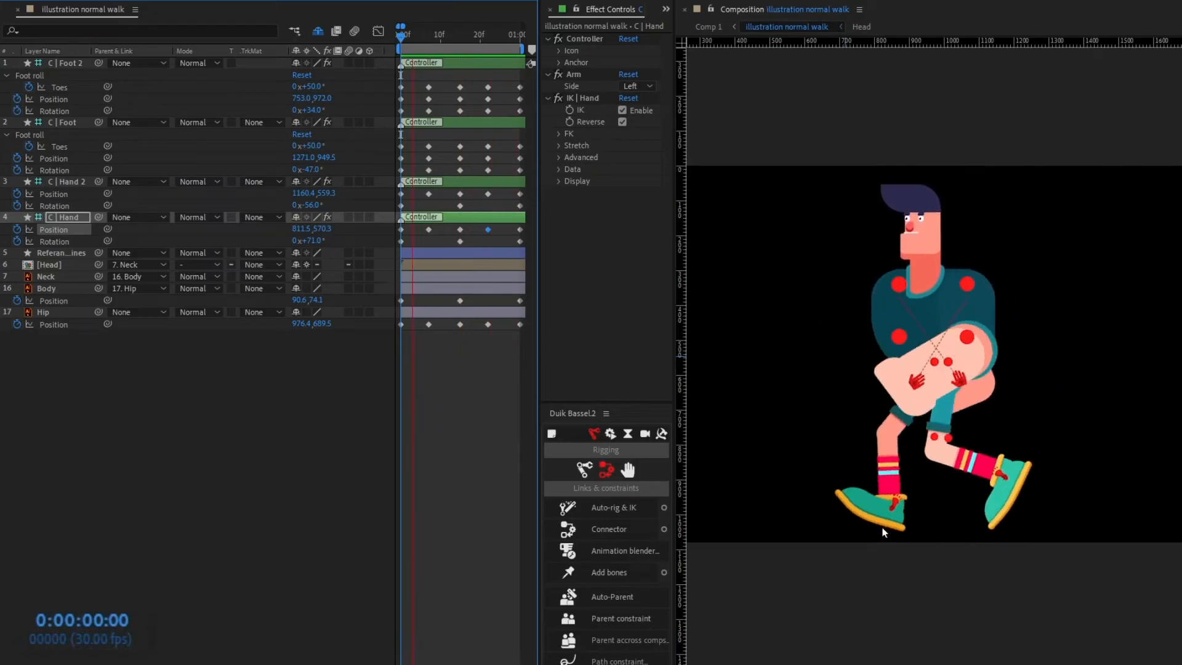
{"action": "left_click", "coordinate": [401, 35]}
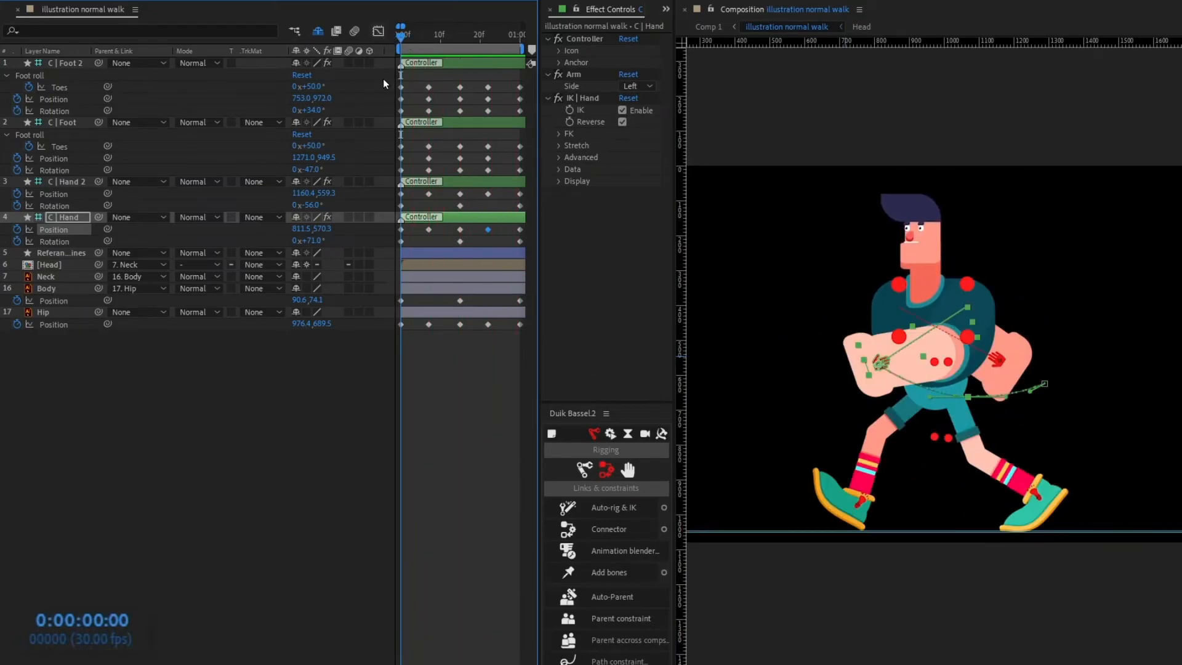
Select C | Foot 2 and step through frames 0 to 8, checking the shoe's contact with the ground guide
{"action": "scroll", "coordinate": [836, 489], "scroll_direction": "up", "scroll_amount": 2}
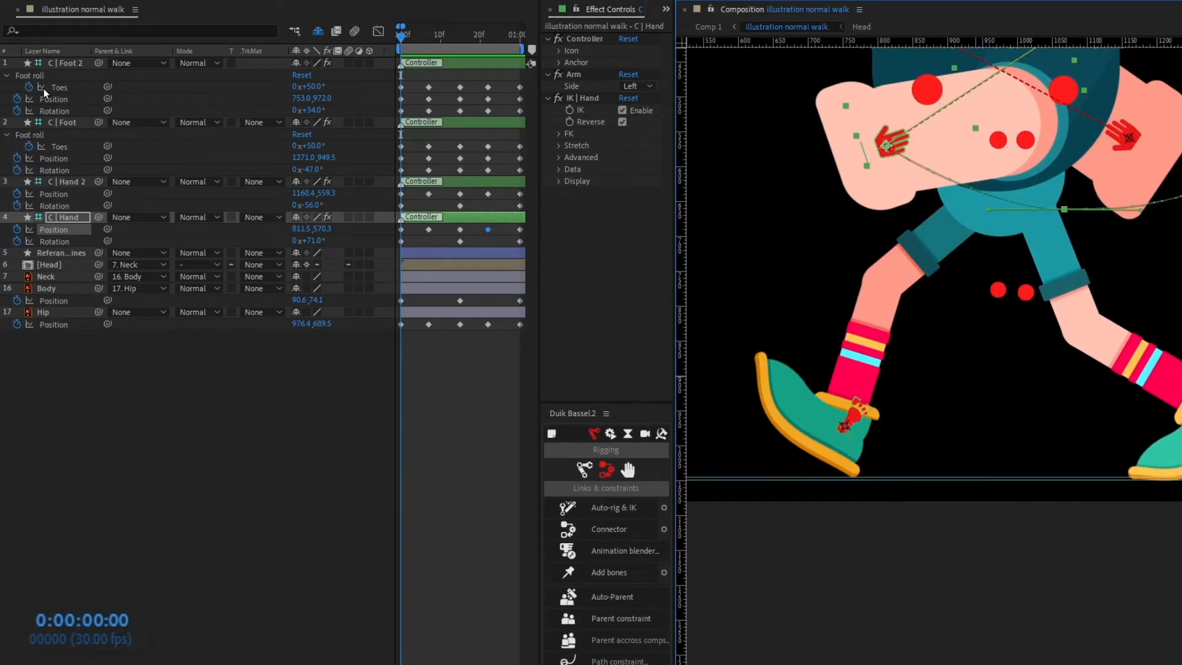
{"action": "left_click", "coordinate": [70, 64]}
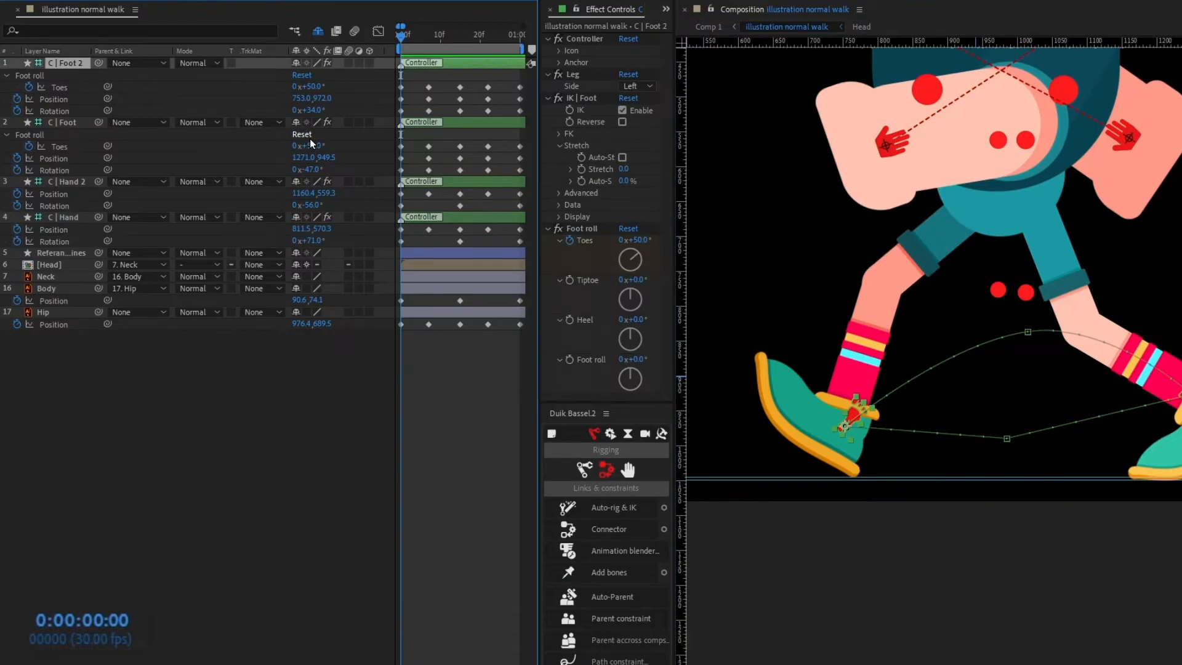
{"action": "key", "text": "Page_Down"}
{"action": "key", "text": "Page_Down"}
{"action": "key", "text": "Page_Down"}
{"action": "key", "text": "Page_Up"}
{"action": "scroll", "coordinate": [995, 392], "scroll_direction": "up", "scroll_amount": 5}
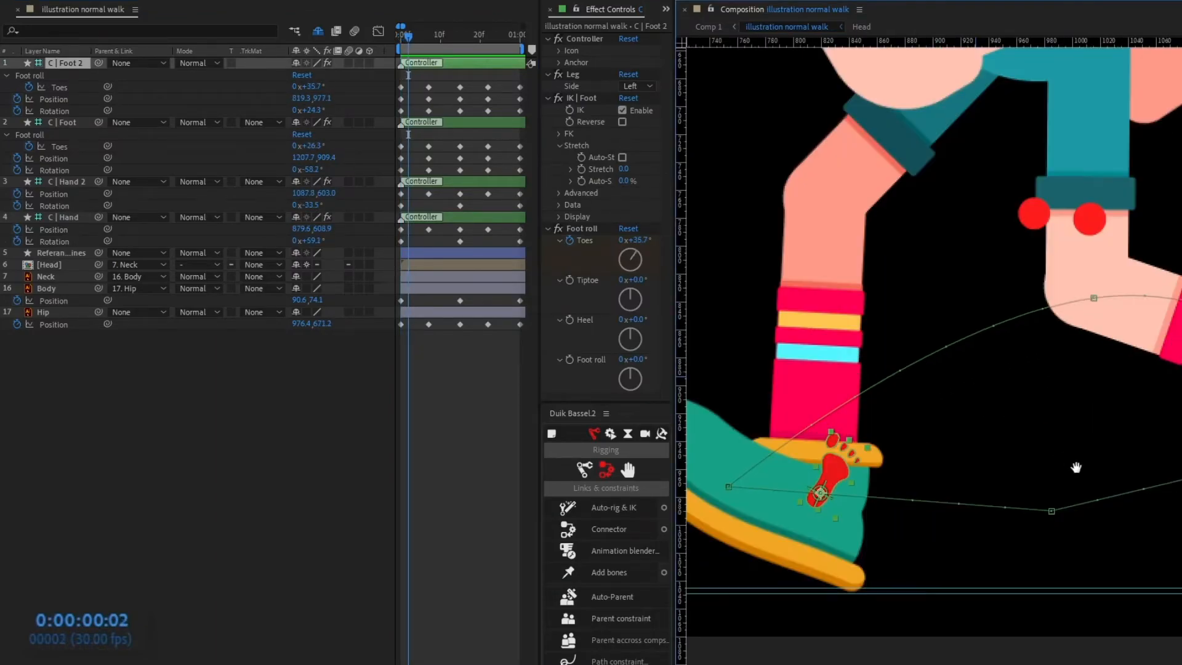
{"action": "scroll", "coordinate": [993, 392], "scroll_direction": "down", "scroll_amount": 4}
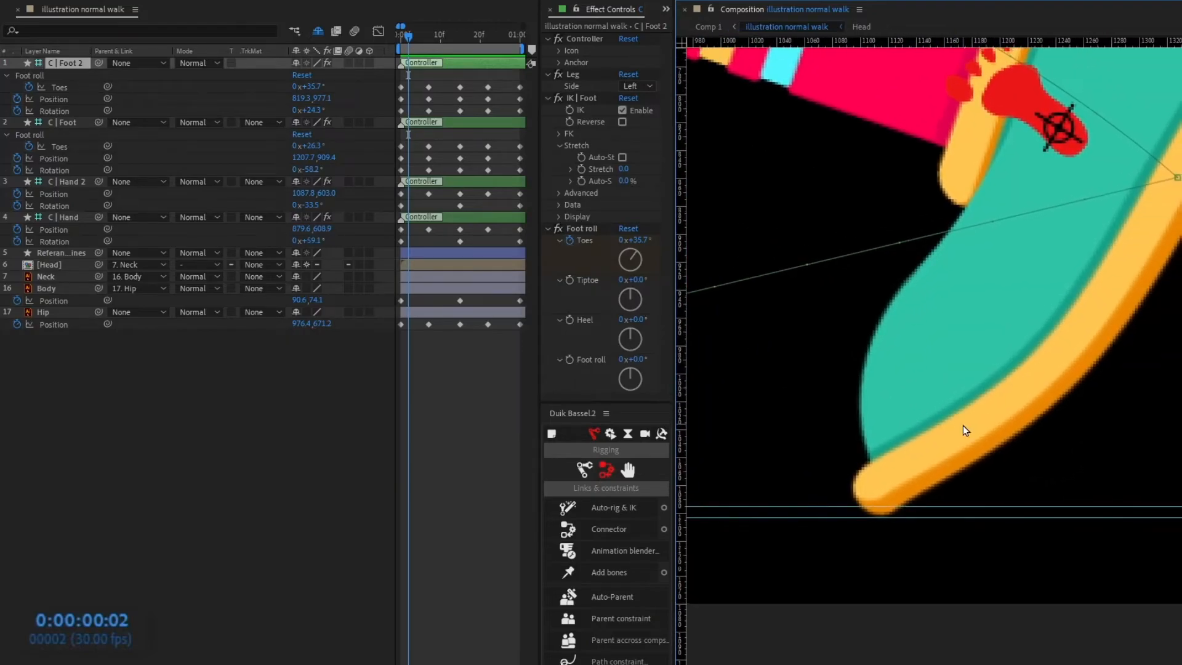
{"action": "left_click_drag", "start_coordinate": [1071, 635], "coordinate": [1015, 558]}
{"action": "key", "text": "Page_Down"}
{"action": "key", "text": "Page_Down"}
{"action": "key", "text": "Page_Down"}
{"action": "key", "text": "Page_Down"}
{"action": "key", "text": "Page_Down"}
{"action": "key", "text": "Page_Down"}
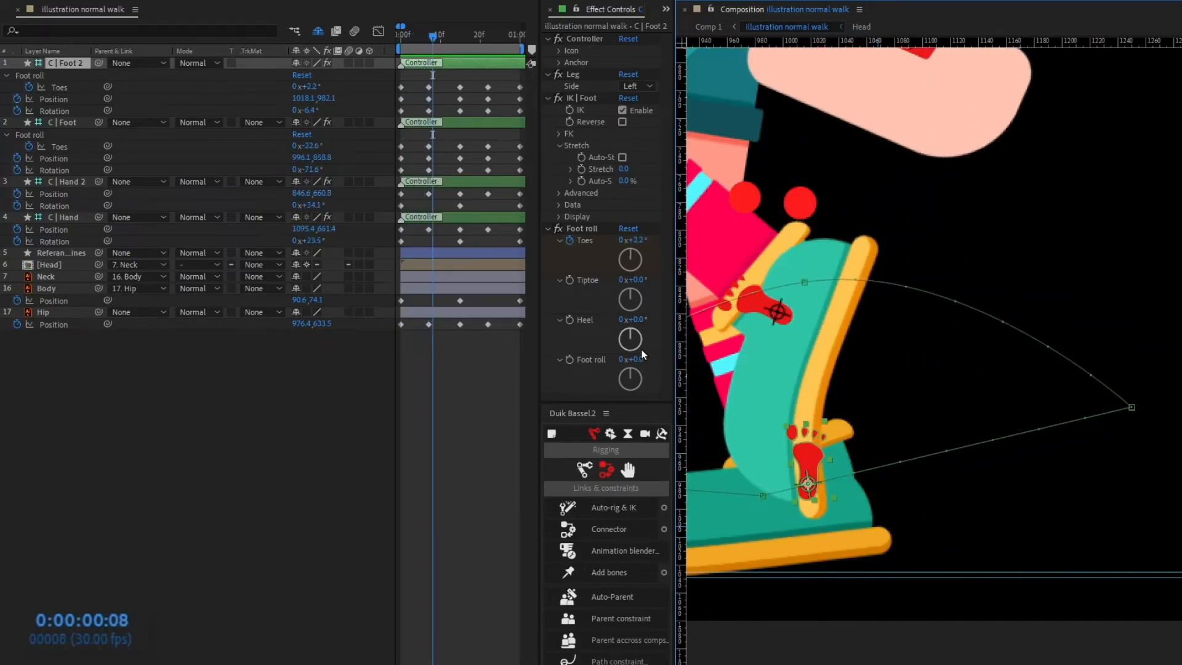
Step on to 0:00:00:16, examining how both shoes meet the ground guide on each frame
{"action": "key", "text": "Page_Down"}
{"action": "left_click_drag", "start_coordinate": [1016, 474], "coordinate": [1168, 468]}
{"action": "left_click_drag", "start_coordinate": [871, 513], "coordinate": [1060, 514]}
{"action": "key", "text": "Page_Down"}
{"action": "key", "text": "Page_Down"}
{"action": "key", "text": "Page_Down"}
{"action": "key", "text": "Page_Down"}
{"action": "key", "text": "Page_Down"}
{"action": "key", "text": "Page_Down"}
{"action": "key", "text": "Page_Down"}
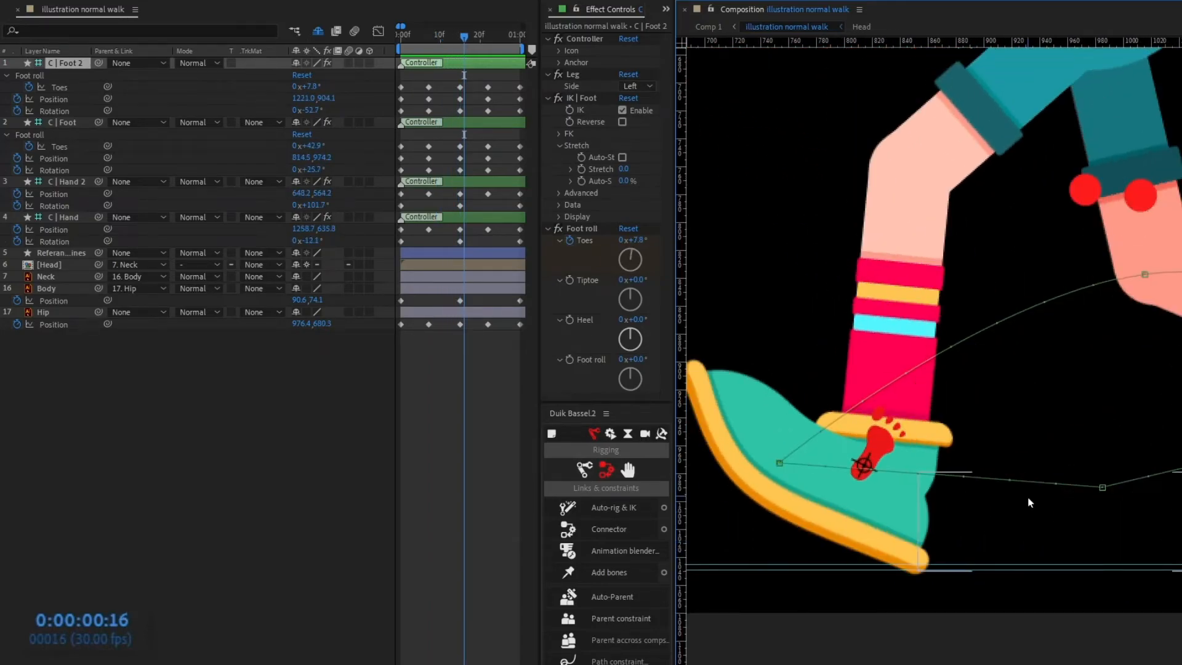
{"action": "key", "text": "Page_Up"}
{"action": "key", "text": "Page_Up"}
{"action": "key", "text": "Page_Down"}
{"action": "key", "text": "Page_Down"}
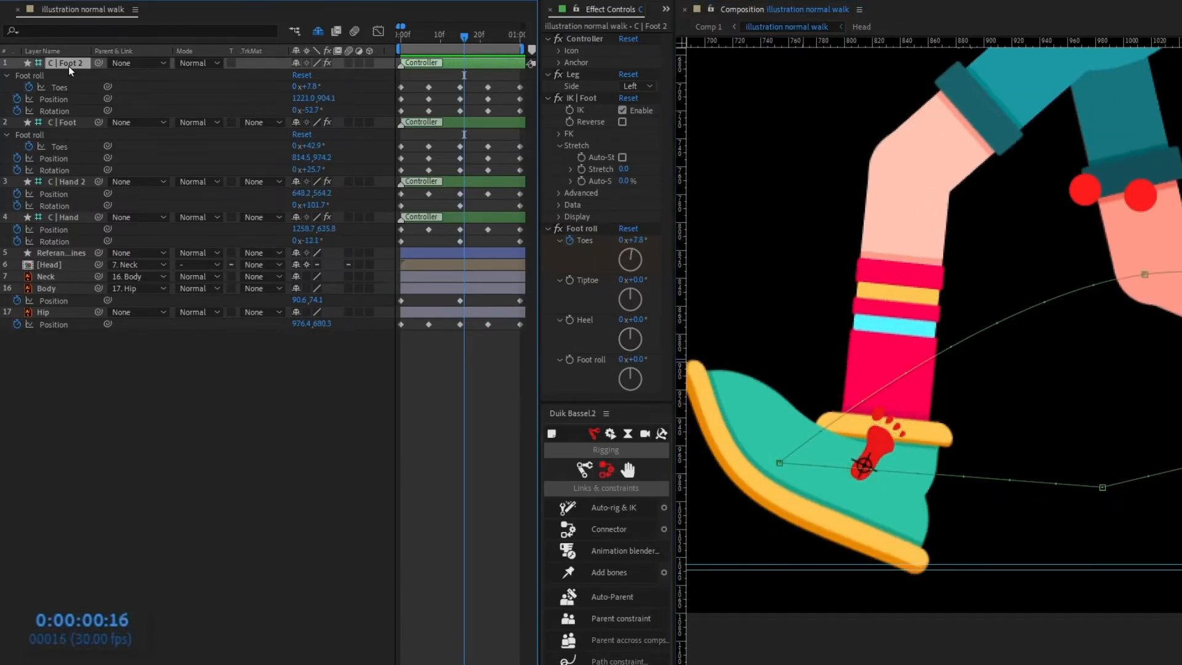
Set C | Foot's Foot roll Toes and Rotation to 0° at 0:00:00:18
{"action": "left_click", "coordinate": [68, 120]}
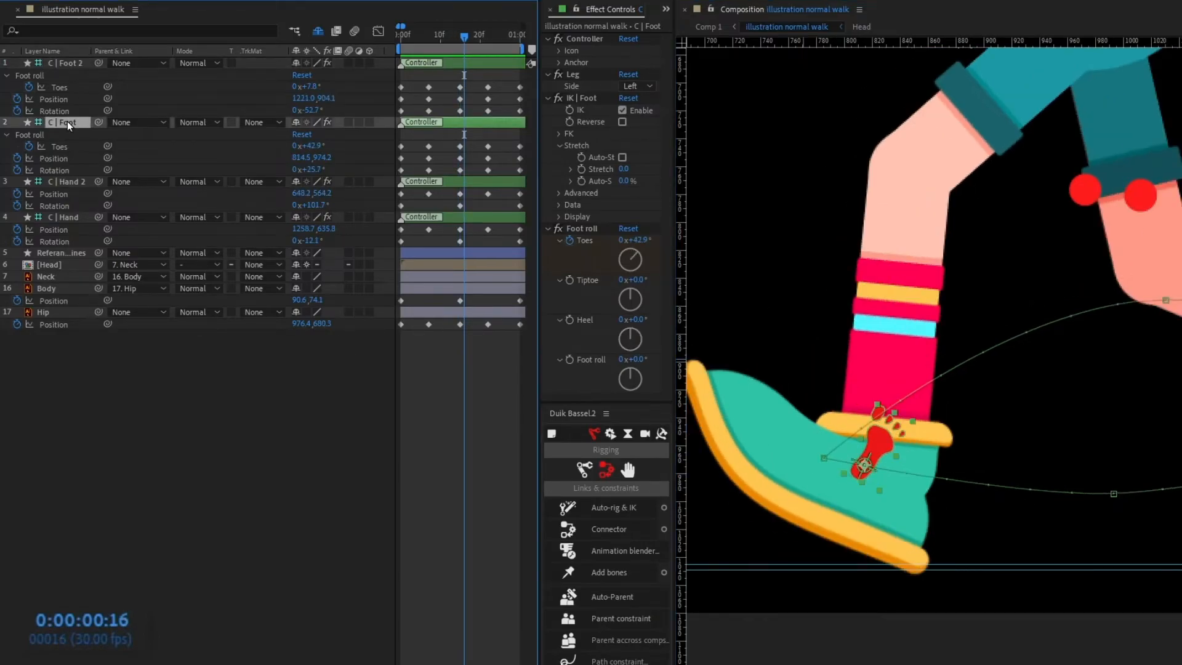
{"action": "key", "text": "Page_Down"}
{"action": "key", "text": "Page_Down"}
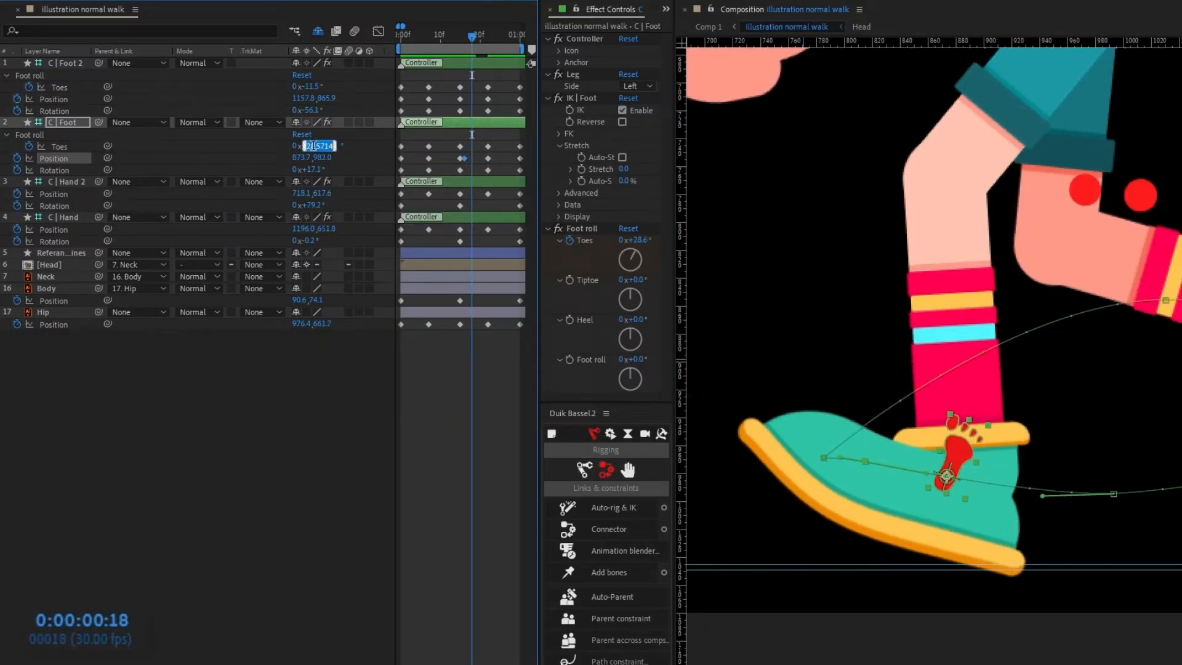
{"action": "key", "text": "Return"}
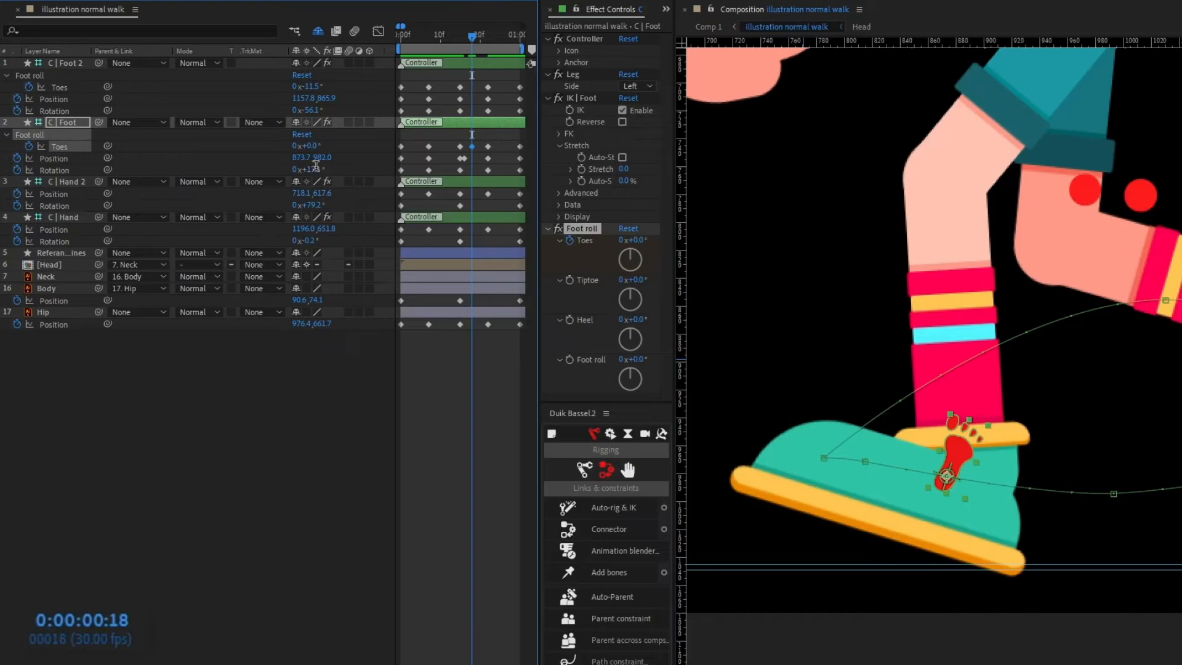
{"action": "type", "text": "0"}
{"action": "key", "text": "Return"}
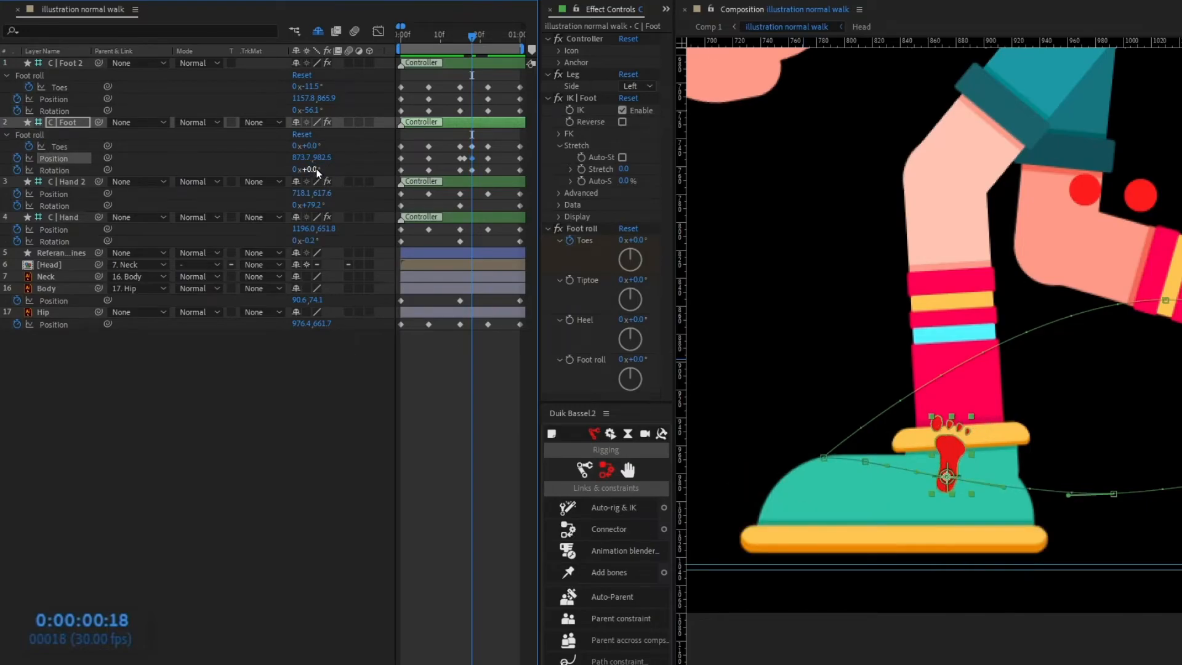
Nudge C | Foot down to 873.7, 994.0 at 0:00:00:18 so the sole rests on the ground guide
{"action": "key", "text": "Down"}
{"action": "key", "text": "Down"}
{"action": "key", "text": "Down"}
{"action": "key", "text": "Down"}
{"action": "key", "text": "Down"}
{"action": "key", "text": "Down"}
{"action": "key", "text": "Down"}
{"action": "key", "text": "Down"}
{"action": "key", "text": "Down"}
{"action": "key", "text": "Down"}
{"action": "key", "text": "Down"}
{"action": "key", "text": "Down"}
{"action": "key", "text": "Down"}
{"action": "key", "text": "Down"}
{"action": "key", "text": "Down"}
{"action": "key", "text": "Down"}
{"action": "key", "text": "Down"}
{"action": "key", "text": "Down"}
{"action": "key", "text": "Down"}
{"action": "key", "text": "Down"}
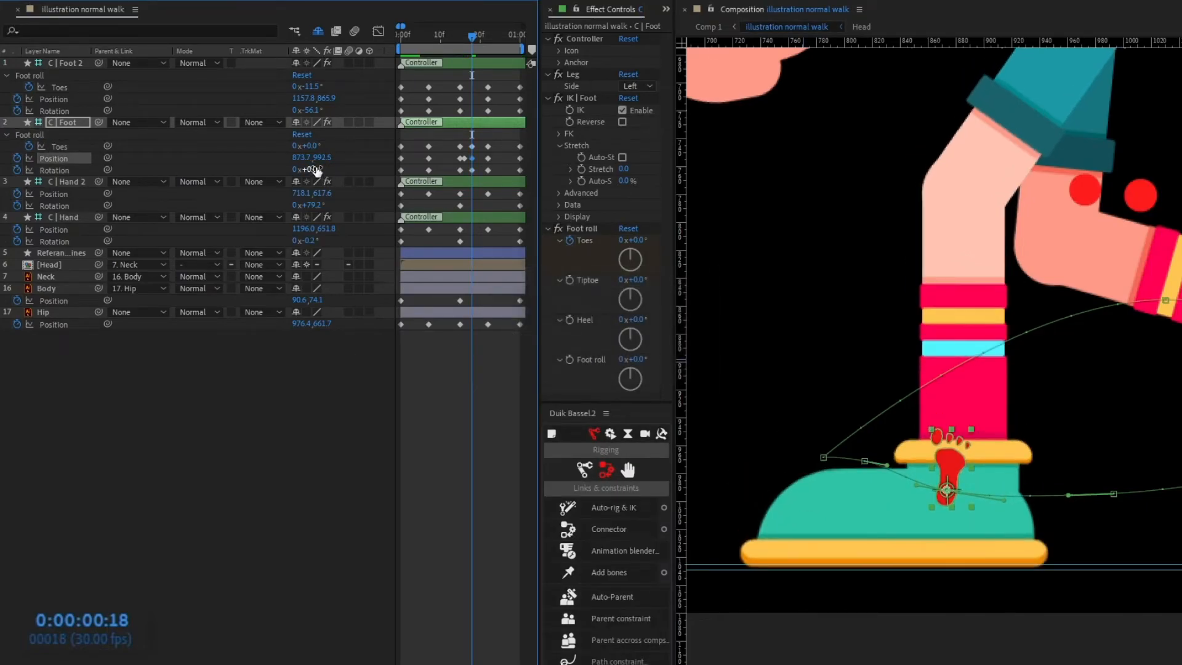
{"action": "key", "text": "Down"}
{"action": "key", "text": "Down"}
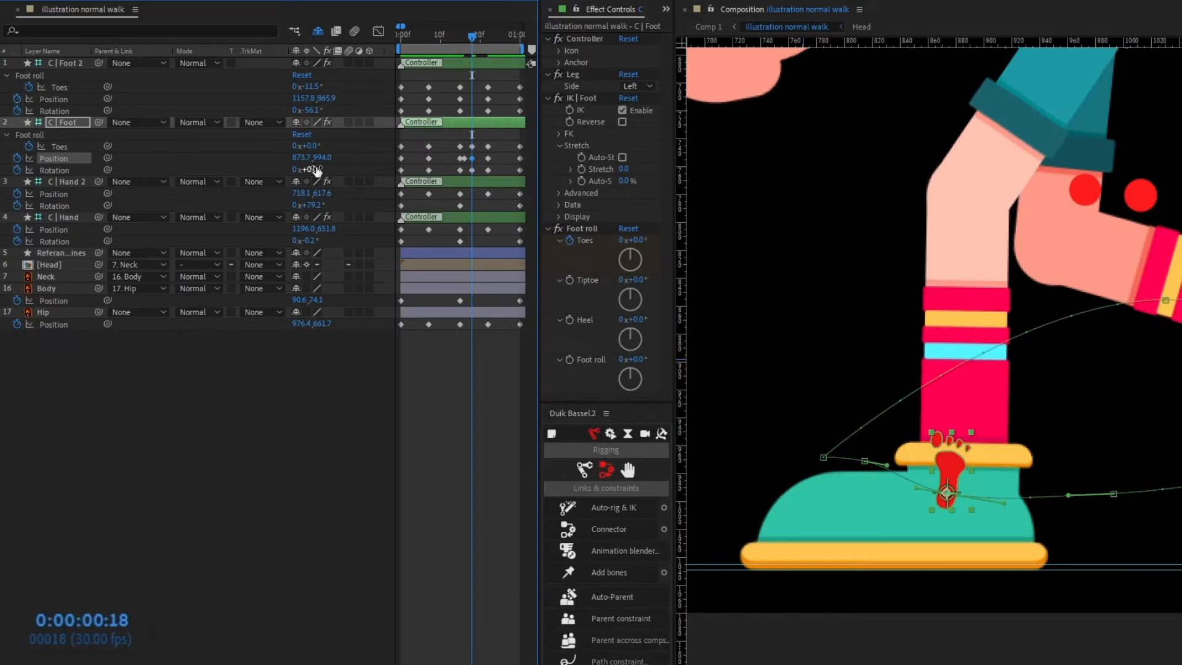
Check the frames around 0:00:00:18 and nudge C | Foot up slightly at 0:00:00:20 to match the ground guide
{"action": "left_click_drag", "start_coordinate": [988, 369], "coordinate": [931, 364]}
{"action": "key", "text": "Page_Up"}
{"action": "key", "text": "Page_Down"}
{"action": "key", "text": "Page_Up"}
{"action": "key", "text": "Page_Up"}
{"action": "key", "text": "Page_Down"}
{"action": "key", "text": "Page_Down"}
{"action": "key", "text": "Page_Down"}
{"action": "key", "text": "Page_Down"}
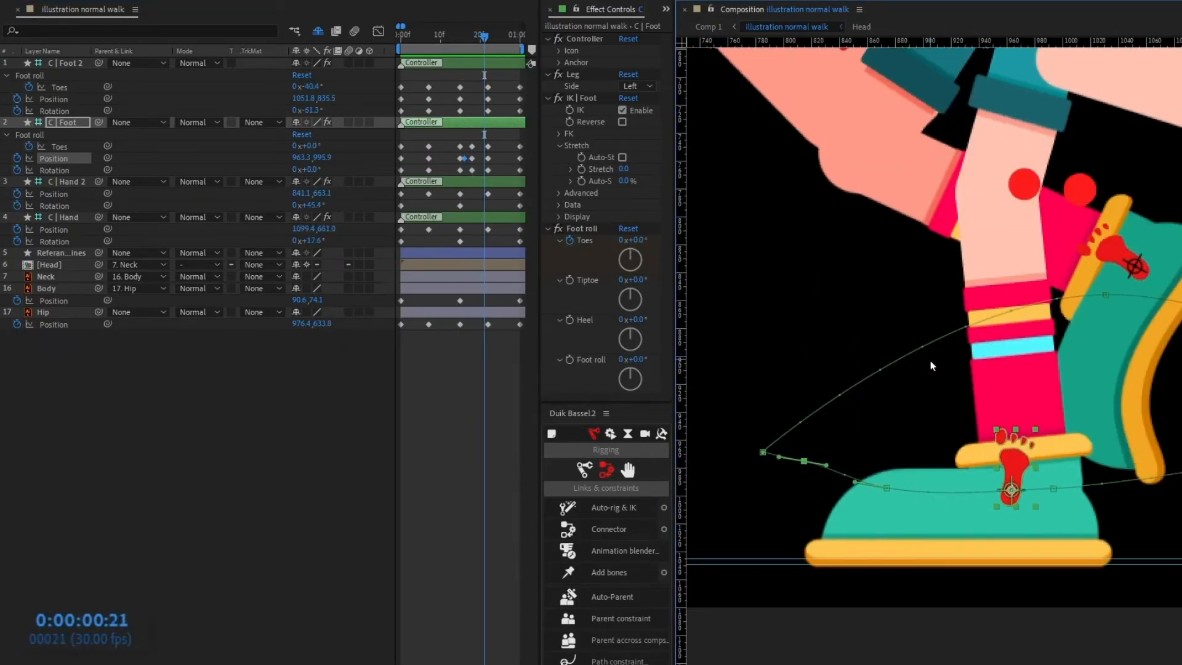
{"action": "key", "text": "Up"}
{"action": "key", "text": "Up"}
{"action": "key", "text": "Up"}
Nudge C | Foot up slightly at 0:00:00:24 so the sole stays on the ground guide
{"action": "key", "text": "Page_Down"}
{"action": "key", "text": "Page_Down"}
{"action": "key", "text": "Page_Down"}
{"action": "key", "text": "Page_Down"}
{"action": "key", "text": "Up"}
{"action": "key", "text": "Up"}
{"action": "key", "text": "Up"}
{"action": "key", "text": "Up"}
{"action": "key", "text": "Up"}
{"action": "key", "text": "Up"}
Nudge C | Foot up slightly at 0:00:00:26 and check the remaining frames to the end of the cycle
{"action": "left_click_drag", "start_coordinate": [1180, 441], "coordinate": [799, 352]}
{"action": "key", "text": "Page_Down"}
{"action": "key", "text": "Page_Down"}
{"action": "key", "text": "Up"}
{"action": "key", "text": "Up"}
{"action": "key", "text": "Up"}
{"action": "key", "text": "Page_Down"}
{"action": "key", "text": "Page_Down"}
{"action": "key", "text": "Page_Down"}
{"action": "key", "text": "Page_Down"}
{"action": "key", "text": "Page_Down"}
{"action": "key", "text": "Page_Down"}
Adjust C | Foot 2's position at 0:00:00:01 to match the ground guide
{"action": "left_click_drag", "start_coordinate": [463, 38], "coordinate": [344, 49]}
{"action": "left_click_drag", "start_coordinate": [695, 395], "coordinate": [1025, 456]}
{"action": "key", "text": "Page_Down"}
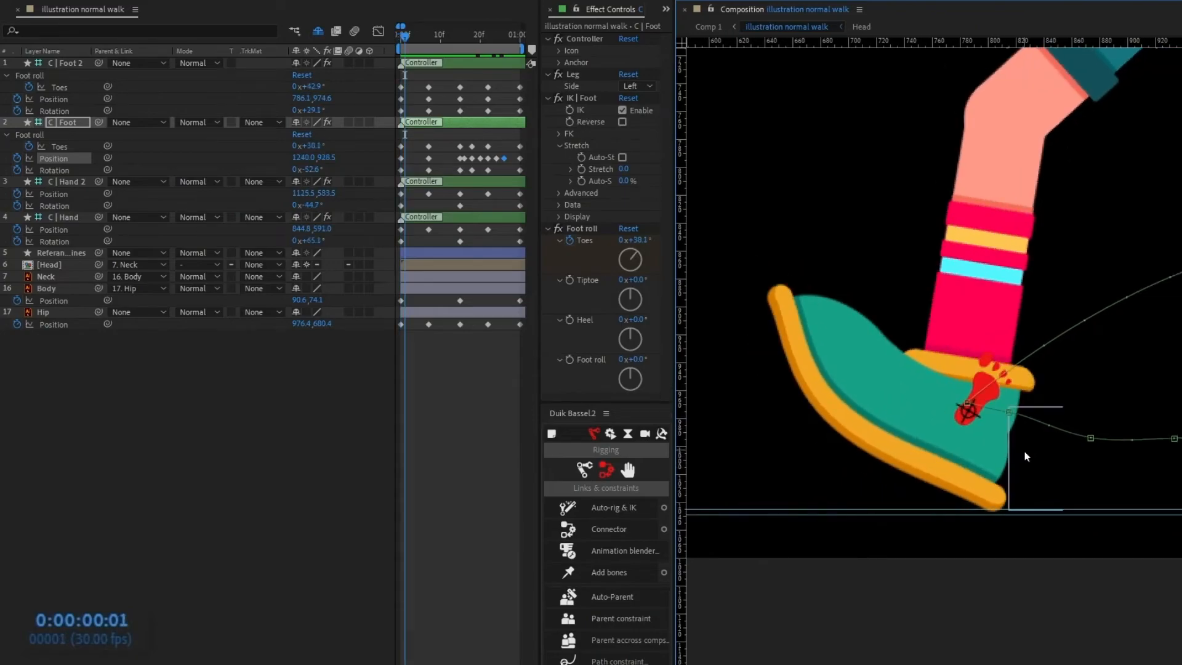
{"action": "left_click", "coordinate": [423, 64]}
At 0:00:00:03, set C | Foot 2's rotation and toes to 0° and nudge the foot down onto the ground guide
{"action": "key", "text": "Page_Down"}
{"action": "key", "text": "Page_Down"}
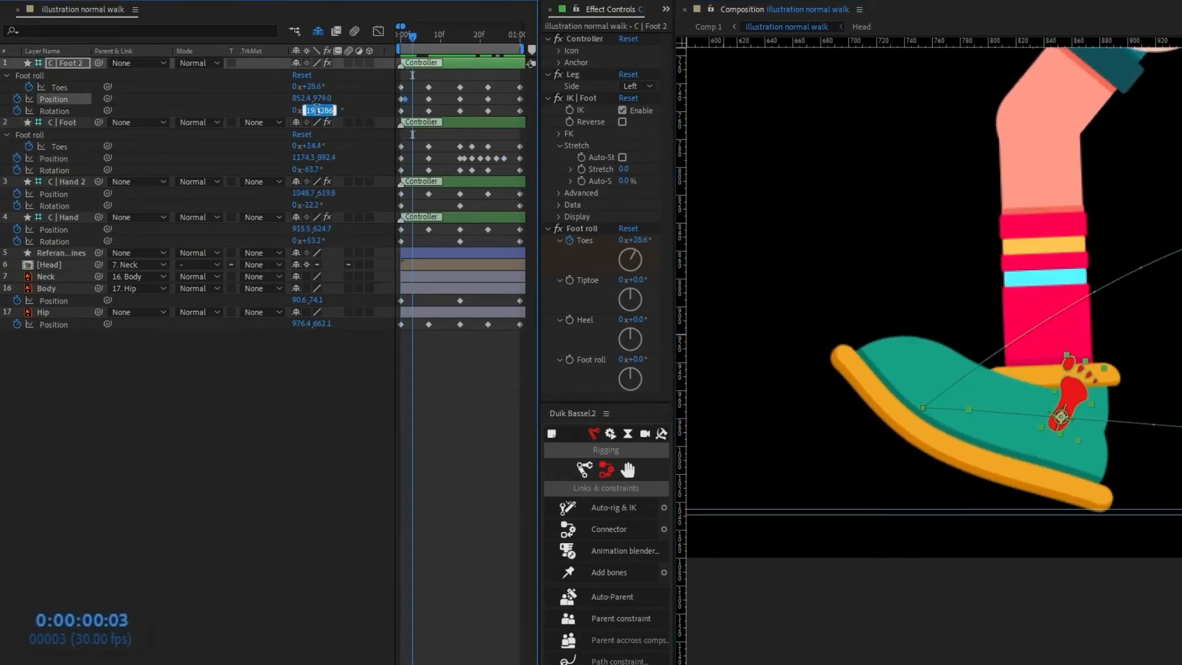
{"action": "left_click", "coordinate": [319, 86]}
{"action": "type", "text": "0"}
{"action": "key", "text": "Return"}
{"action": "key", "text": "shift+Down"}
{"action": "key", "text": "shift+Down"}
{"action": "key", "text": "Down"}
{"action": "key", "text": "Down"}
Step through the frames following 0:00:00:03 to check C | Foot 2's sole against the ground guide
{"action": "left_click_drag", "start_coordinate": [1128, 353], "coordinate": [821, 379]}
{"action": "key", "text": "Page_Down"}
{"action": "key", "text": "Page_Down"}
{"action": "key", "text": "Page_Down"}
{"action": "key", "text": "Page_Down"}
{"action": "key", "text": "Page_Down"}
{"action": "key", "text": "Page_Down"}
{"action": "key", "text": "Page_Down"}
{"action": "key", "text": "Page_Down"}
{"action": "key", "text": "Page_Down"}
{"action": "key", "text": "Page_Down"}
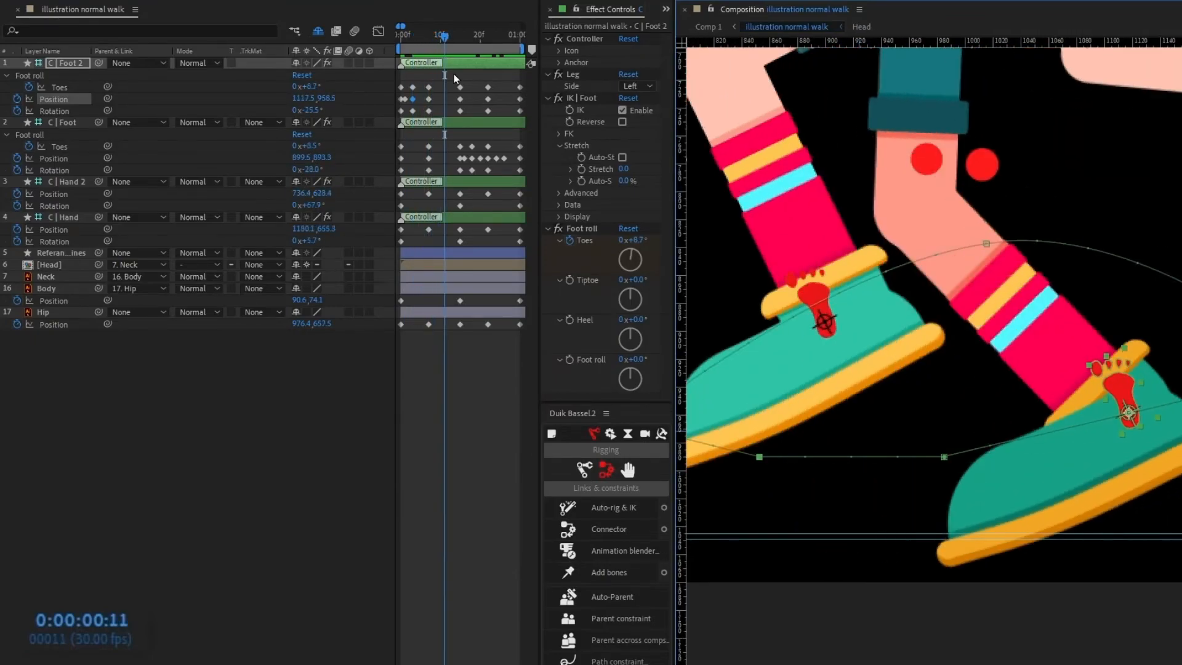
{"action": "key", "text": "Page_Up"}
{"action": "key", "text": "Page_Down"}
{"action": "key", "text": "Page_Down"}
{"action": "key", "text": "Page_Down"}
{"action": "key", "text": "Page_Up"}
{"action": "key", "text": "Page_Up"}
{"action": "key", "text": "Page_Up"}
{"action": "key", "text": "Page_Up"}
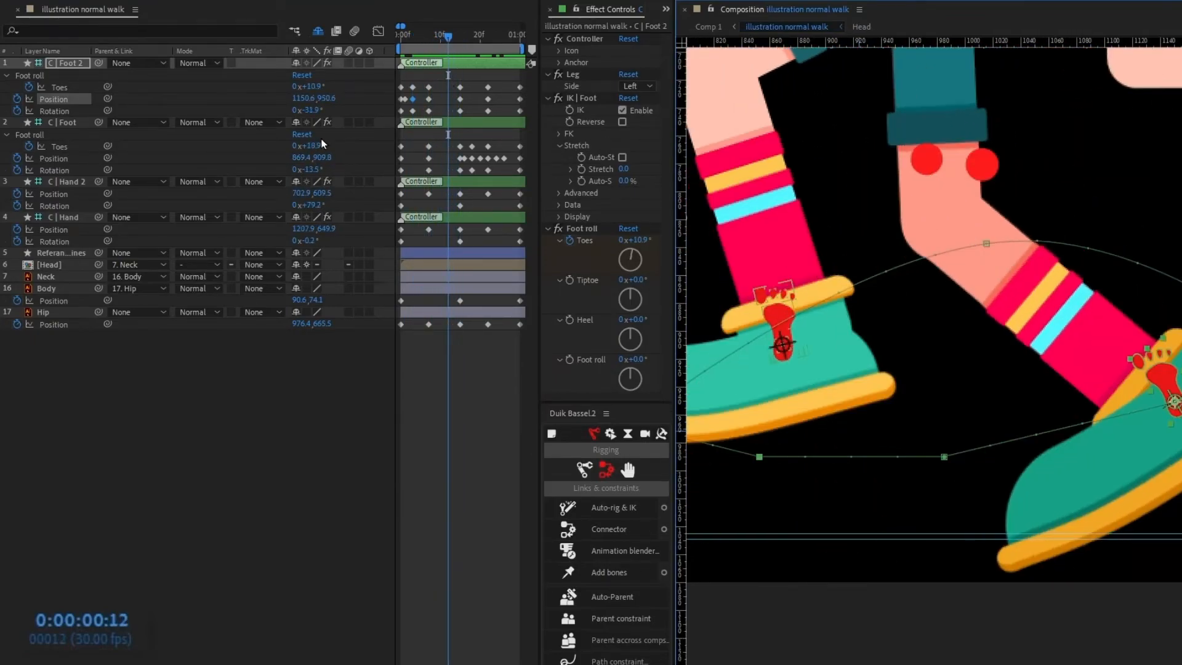
Set C | Foot 2's rotation and toes to 0° at 0:00:00:11 so the foot is flat
{"action": "left_click", "coordinate": [312, 111]}
{"action": "type", "text": "0"}
{"action": "key", "text": "Return"}
{"action": "left_click", "coordinate": [310, 86]}
{"action": "type", "text": "0"}
{"action": "key", "text": "Return"}
Nudge C | Foot 2 down to 1117.5, 990.0 at 0:00:00:11 so the sole rests on the ground guide
{"action": "key", "text": "shift+Down"}
{"action": "key", "text": "shift+Down"}
{"action": "key", "text": "shift+Down"}
{"action": "key", "text": "shift+Down"}
{"action": "key", "text": "shift+Down"}
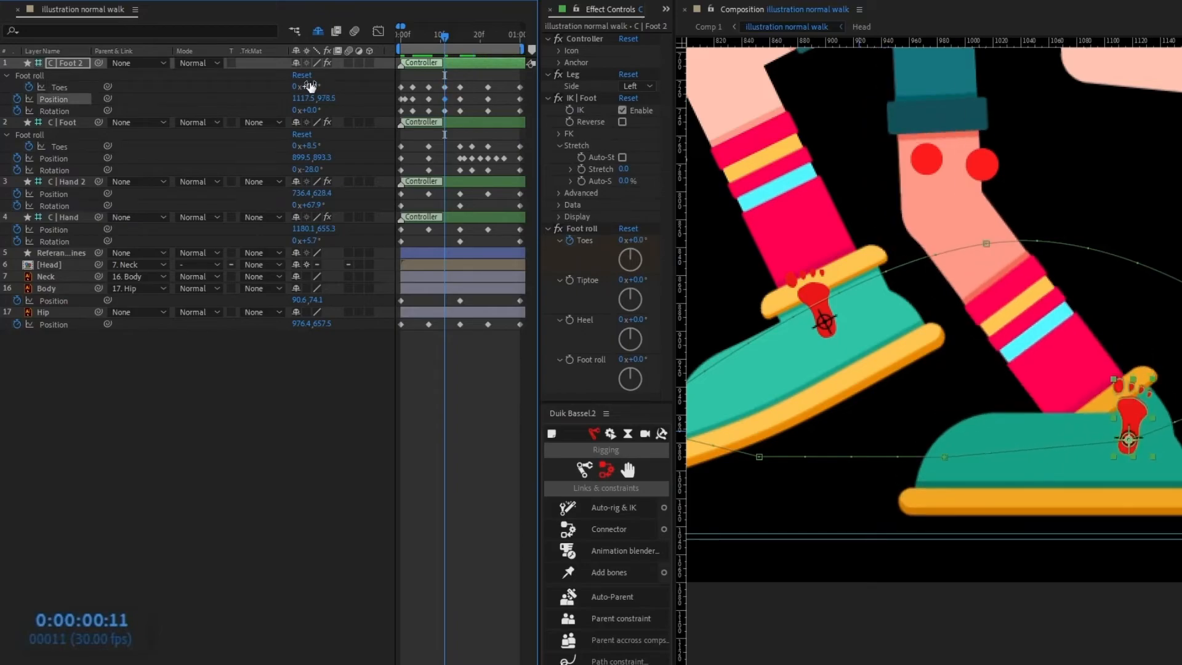
{"action": "key", "text": "Down"}
{"action": "key", "text": "Down"}
{"action": "key", "text": "Down"}
{"action": "key", "text": "Down"}
{"action": "key", "text": "Down"}
{"action": "key", "text": "Down"}
{"action": "key", "text": "Down"}
{"action": "key", "text": "Page_Down"}
{"action": "key", "text": "Page_Up"}
Adjust C | Foot 2's position at 0:00:00:12, 0:00:00:14 and 0:00:00:15 to keep the sole's contact on the ground guide
{"action": "key", "text": "Page_Down"}
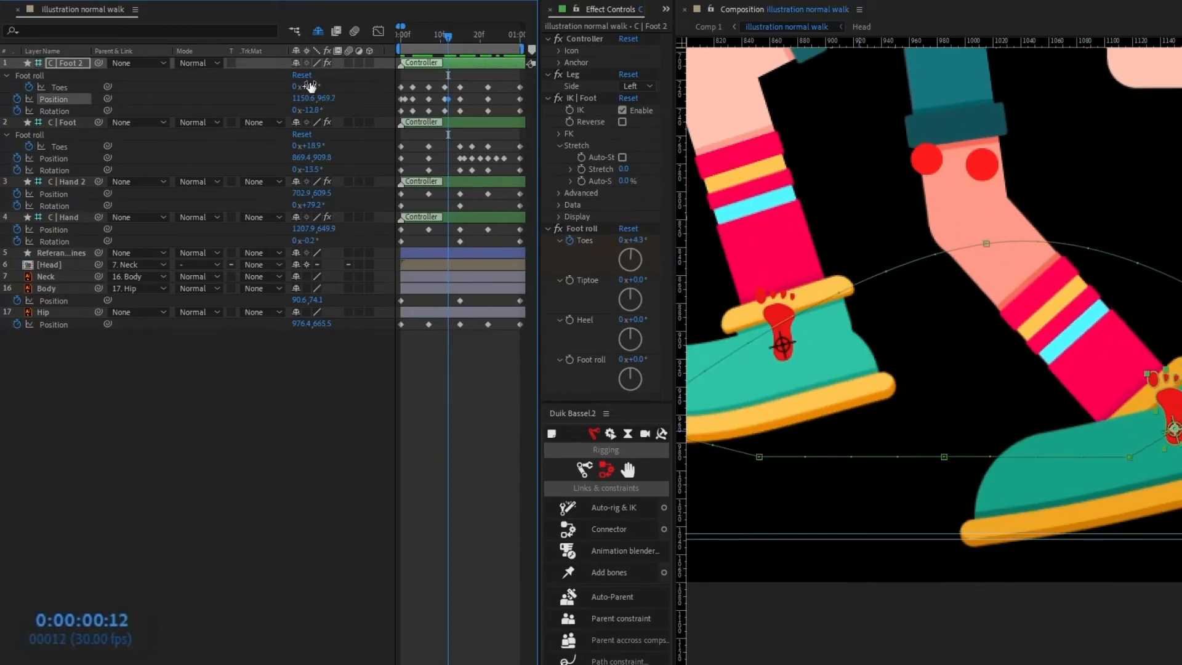
{"action": "key", "text": "Page_Down"}
{"action": "key", "text": "Page_Down"}
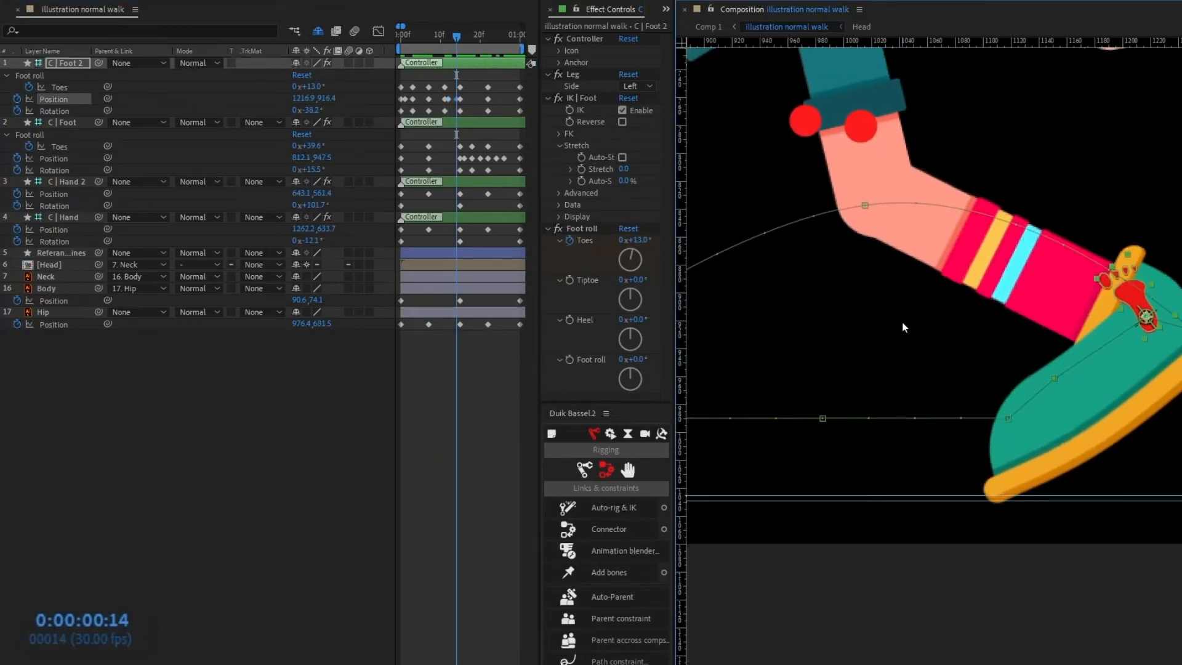
{"action": "key", "text": "Page_Down"}
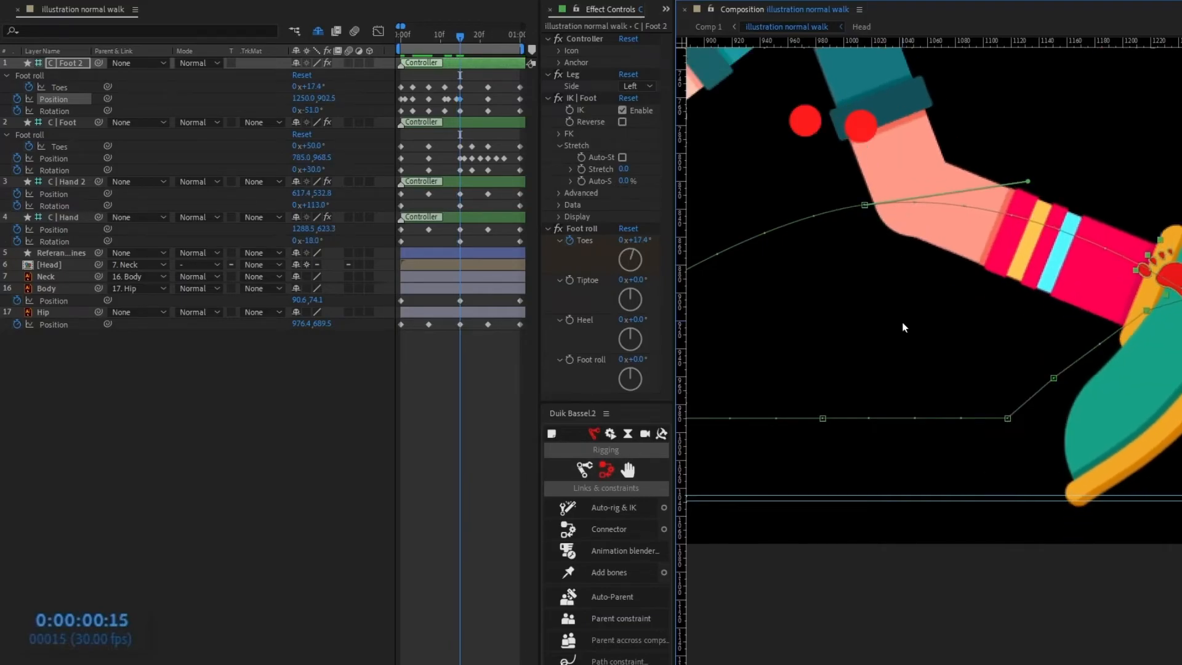
Step through the remaining frames of the cycle to check both feet against the ground guide
{"action": "key", "text": "Page_Down"}
{"action": "key", "text": "Page_Down"}
{"action": "key", "text": "Page_Down"}
{"action": "key", "text": "Page_Down"}
{"action": "scroll", "coordinate": [1083, 442], "scroll_direction": "down", "scroll_amount": 1}
{"action": "key", "text": "Page_Down"}
{"action": "key", "text": "Page_Down"}
{"action": "key", "text": "Page_Down"}
{"action": "key", "text": "Page_Down"}
{"action": "key", "text": "Page_Down"}
{"action": "key", "text": "Page_Down"}
{"action": "key", "text": "Page_Down"}
{"action": "key", "text": "Page_Down"}
{"action": "key", "text": "Page_Down"}
{"action": "key", "text": "Page_Down"}
{"action": "key", "text": "Page_Down"}
{"action": "key", "text": "Page_Down"}
{"action": "key", "text": "Page_Down"}
{"action": "key", "text": "Page_Down"}
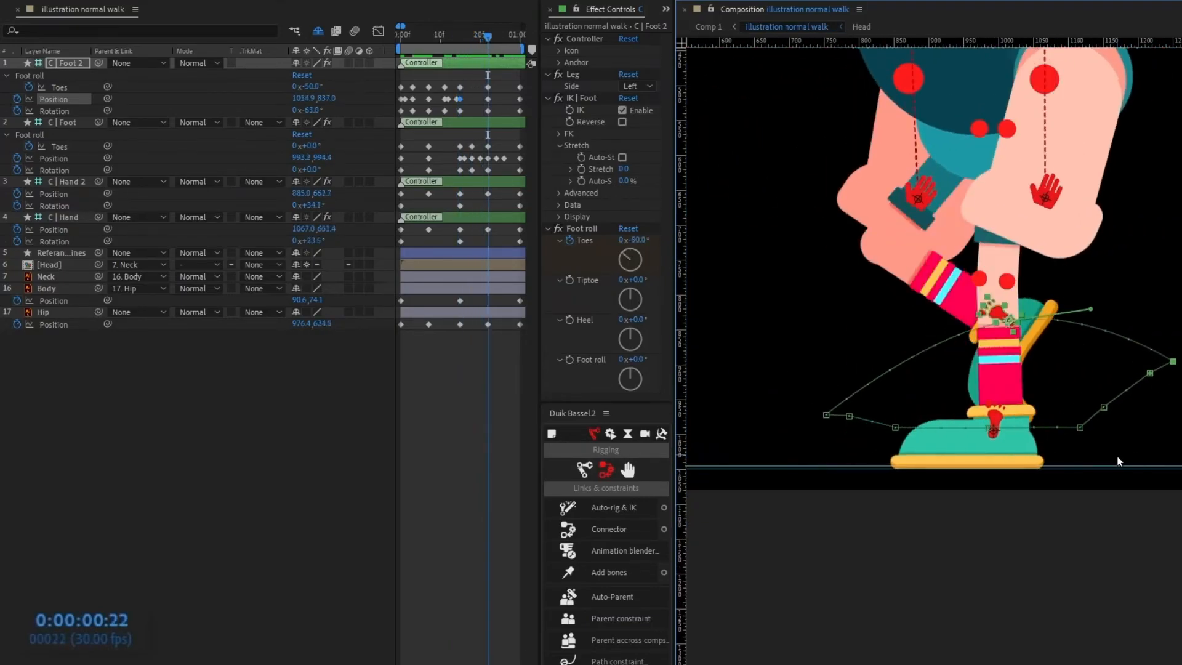
Preview the walk cycle from the first frame, checking the feet up close and the whole figure
{"action": "key", "text": "Home"}
{"action": "scroll", "coordinate": [926, 253], "scroll_direction": "down", "scroll_amount": 1}
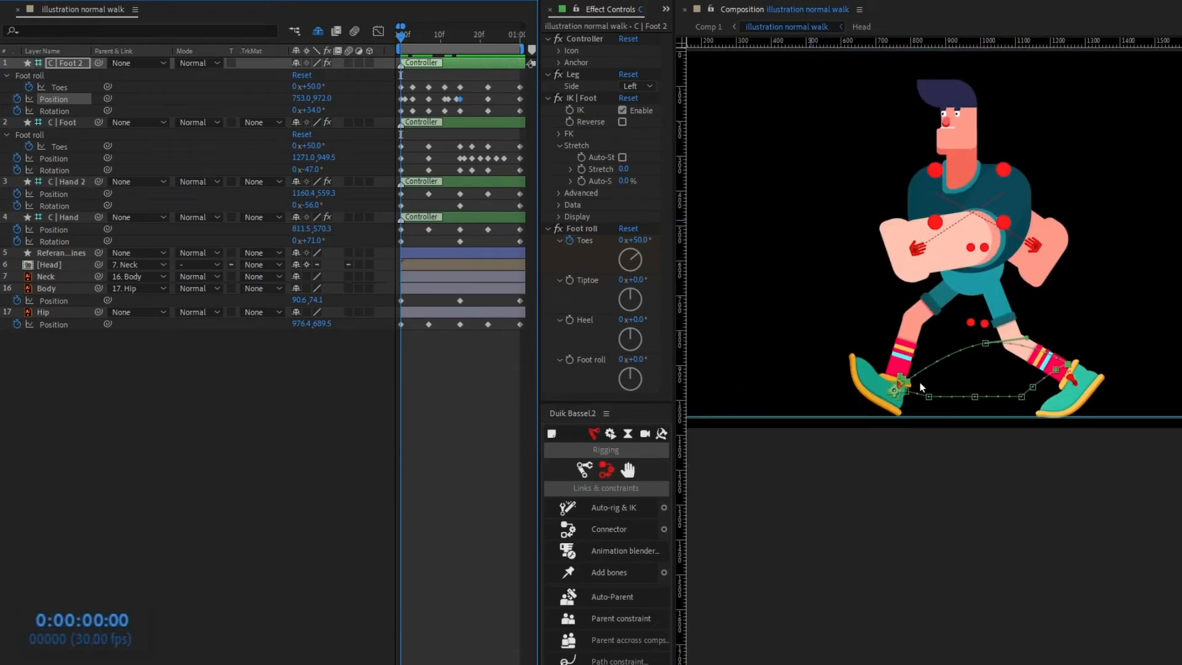
{"action": "scroll", "coordinate": [922, 387], "scroll_direction": "up", "scroll_amount": 2}
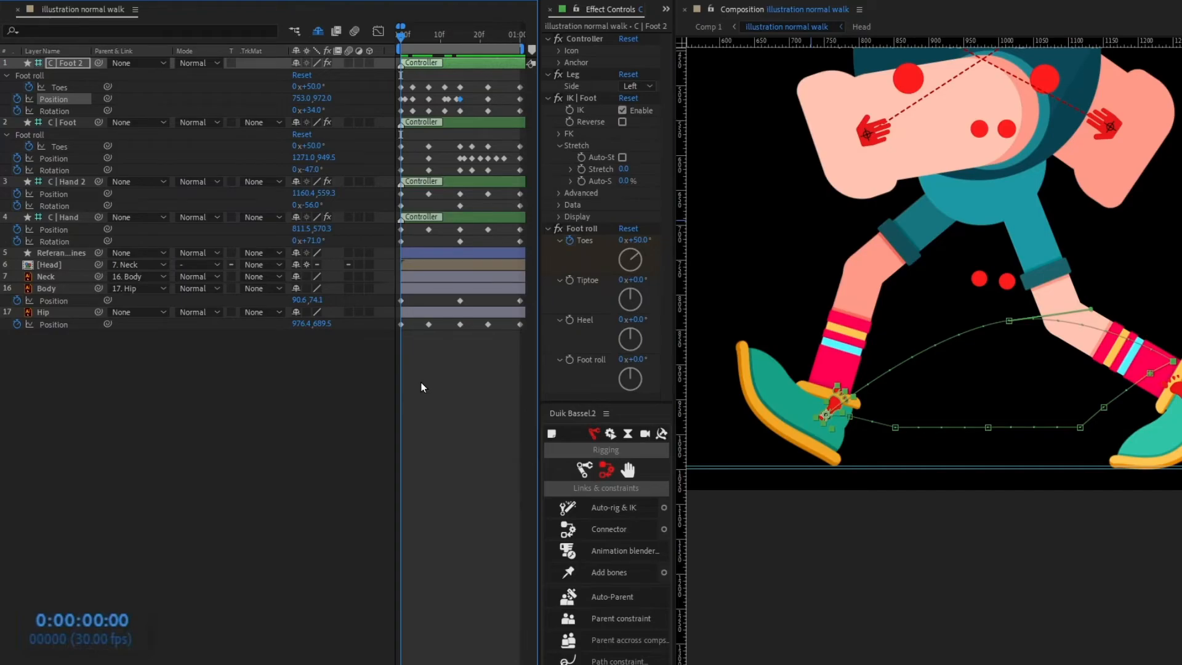
{"action": "key", "text": "space"}
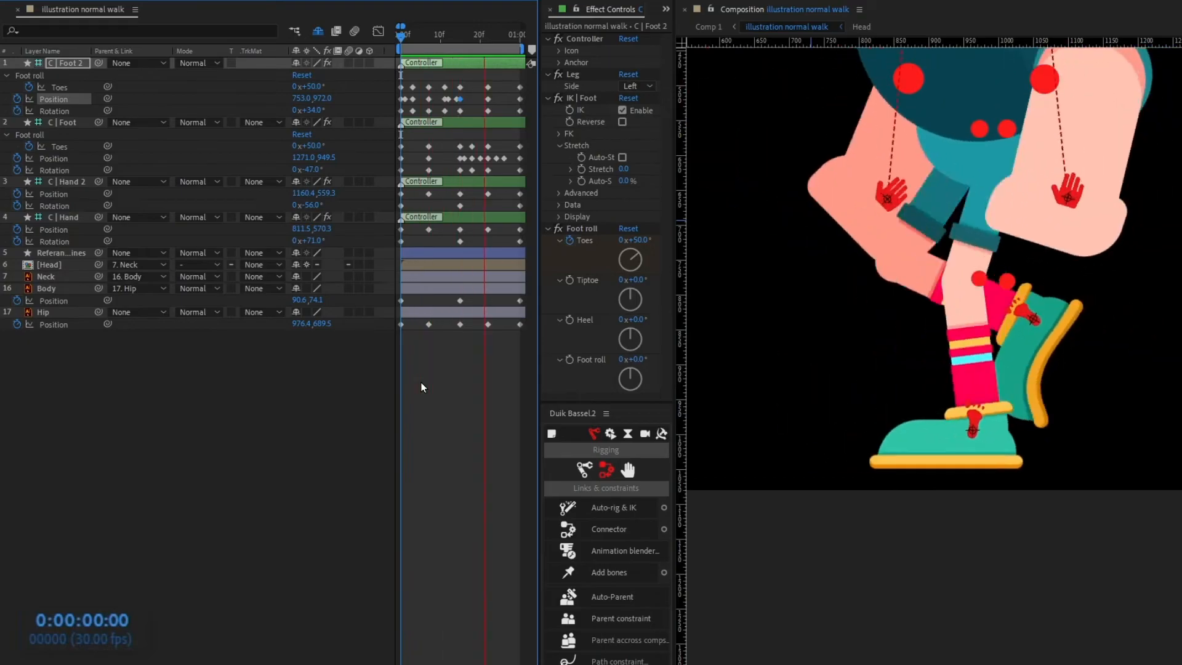
{"action": "scroll", "coordinate": [1093, 477], "scroll_direction": "down", "scroll_amount": 2}
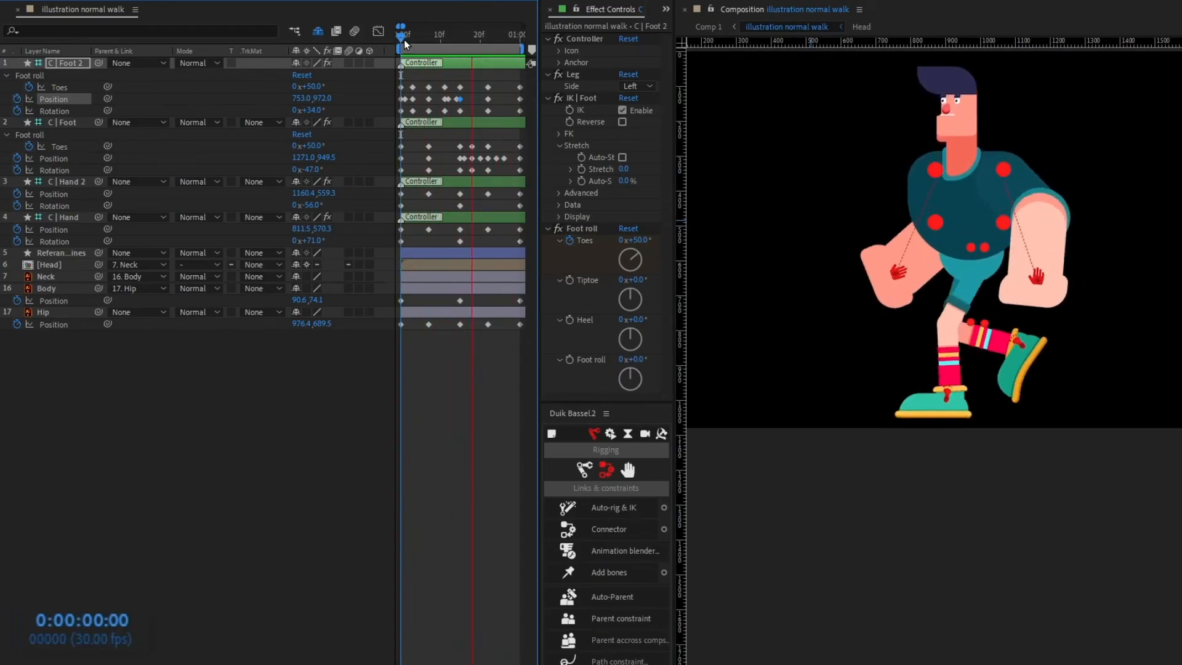
{"action": "key", "text": "space"}
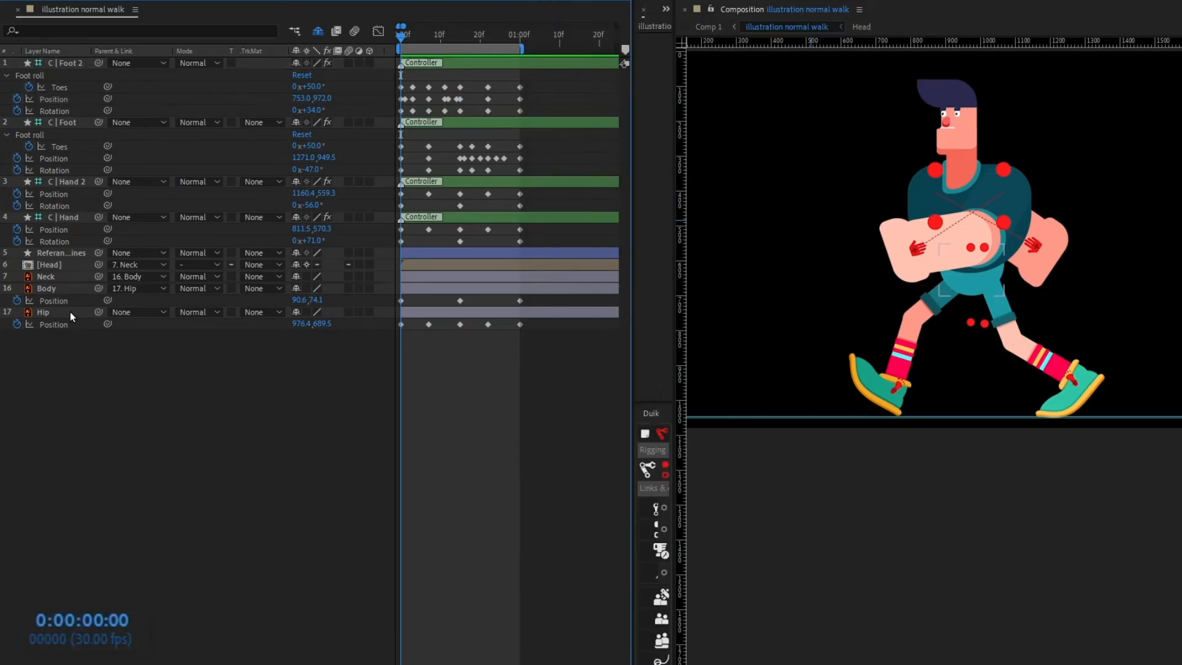
Add rotation keyframes at the first frame for the Hip, Body, Neck and Head layers
{"action": "left_click", "coordinate": [69, 312]}
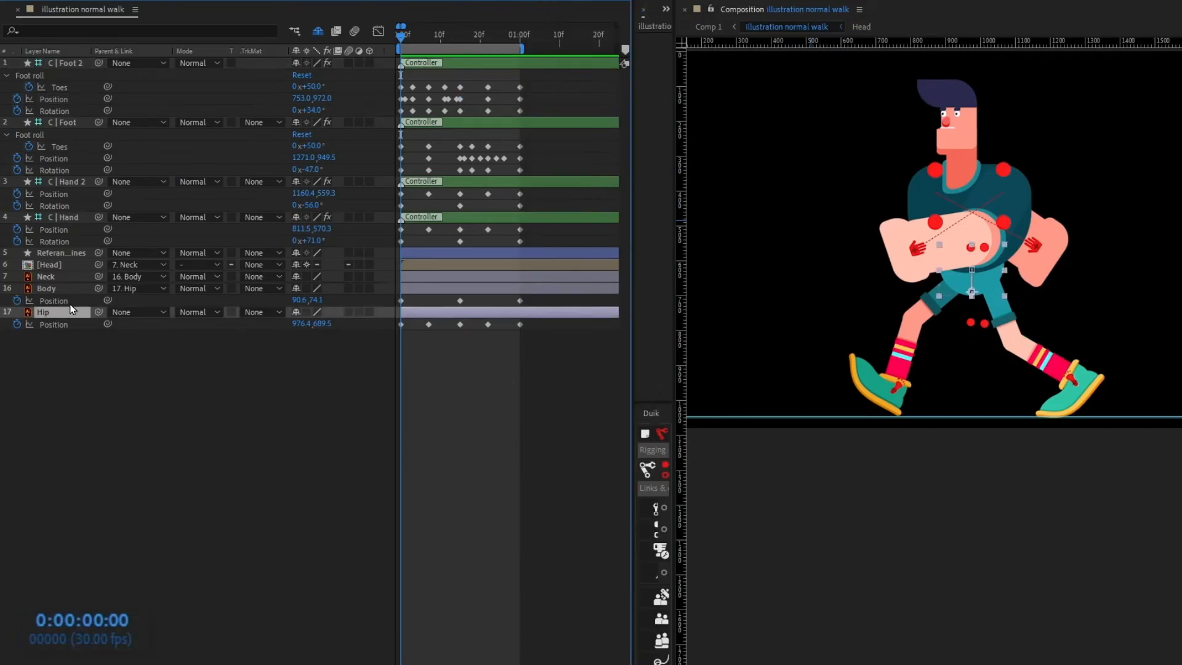
{"action": "key", "text": "r"}
{"action": "left_click", "coordinate": [20, 327]}
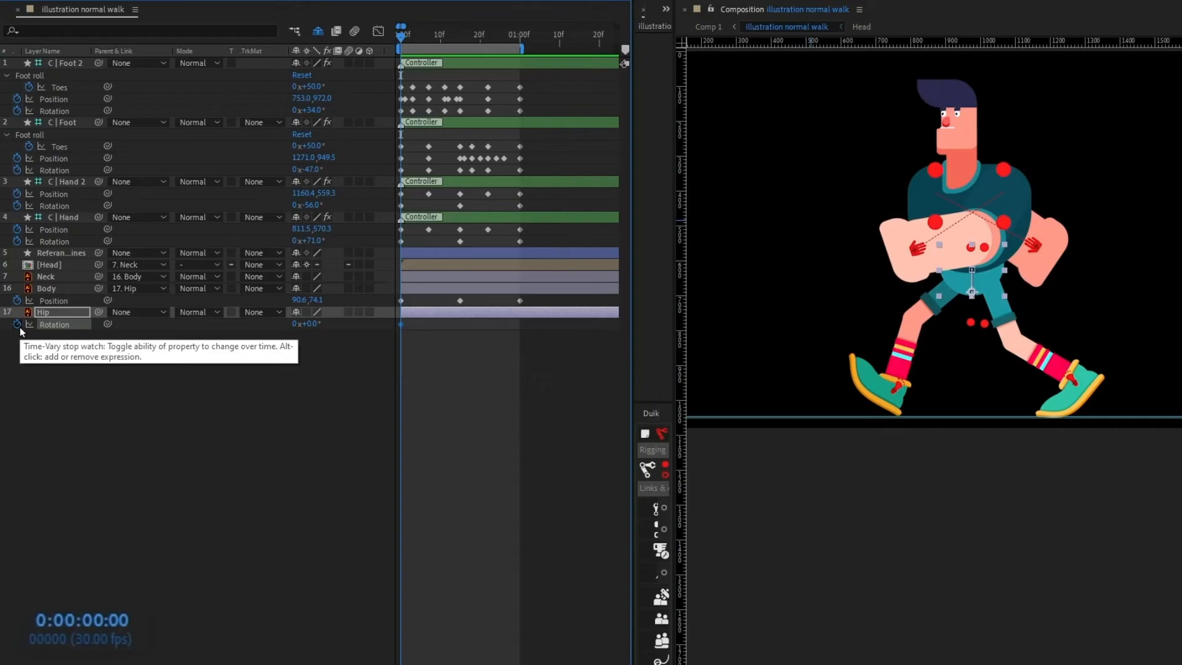
{"action": "left_click", "coordinate": [62, 294]}
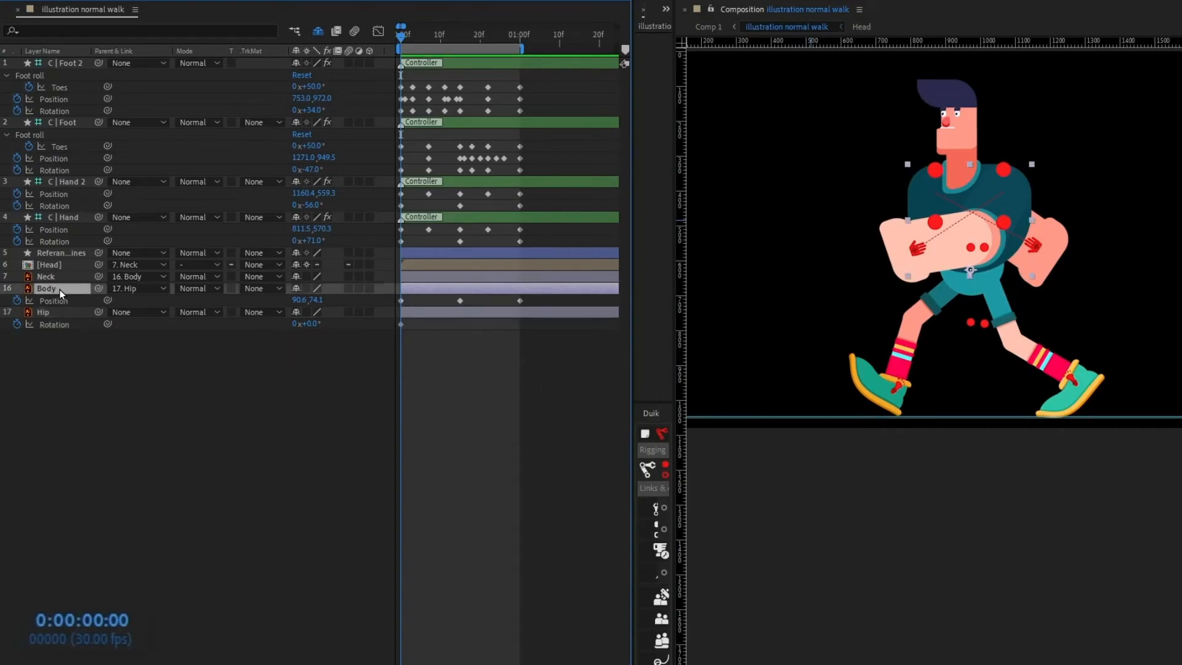
{"action": "key", "text": "r"}
{"action": "left_click", "coordinate": [18, 301]}
{"action": "left_click", "coordinate": [52, 277]}
{"action": "left_click", "coordinate": [61, 268], "text": "shift"}
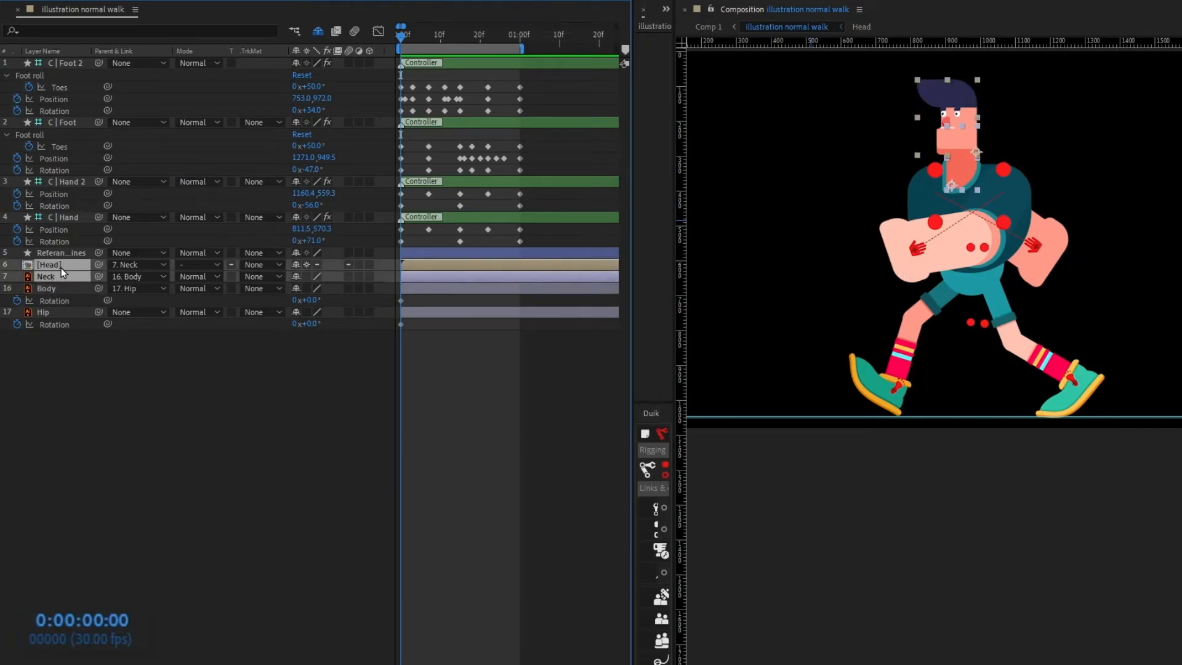
{"action": "key", "text": "r"}
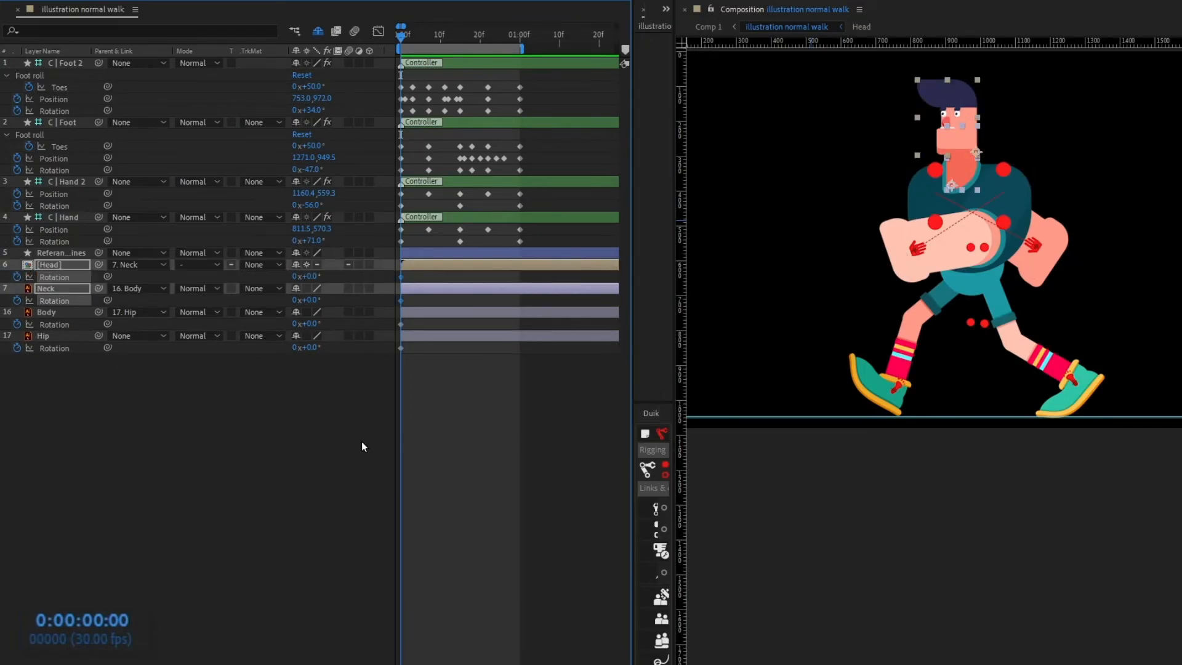
Copy the Head, Neck, Body and Hip rotation keyframes from the first frame to the passing pose at 0:00:00:07
{"action": "key", "text": "space"}
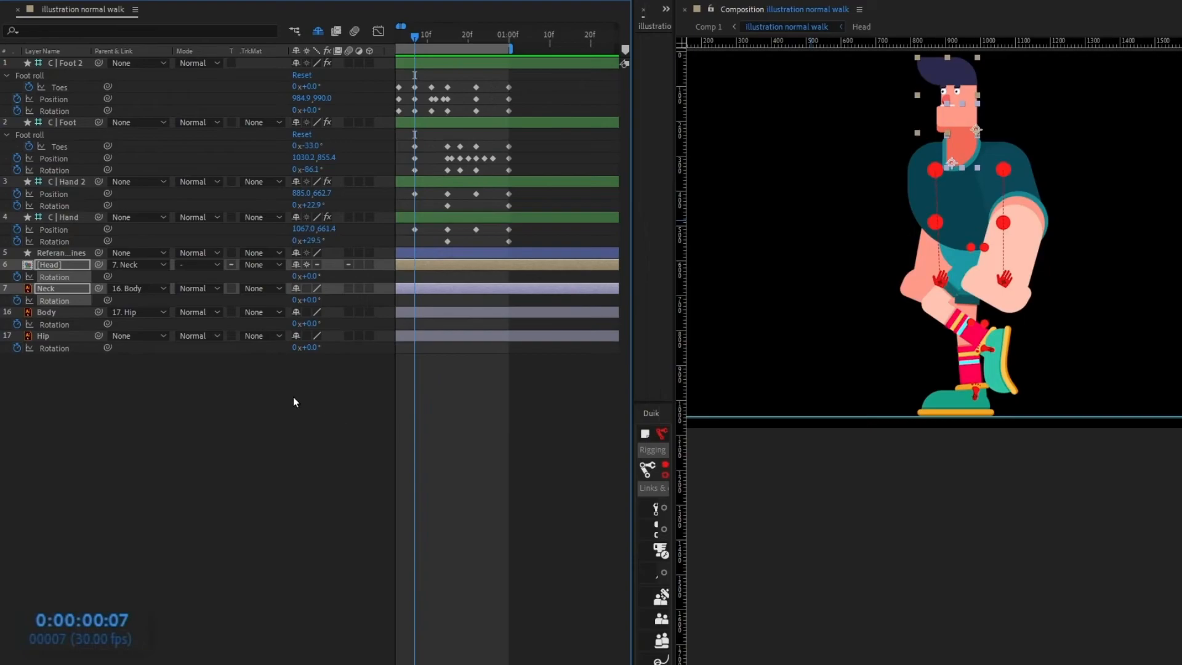
{"action": "left_click_drag", "start_coordinate": [464, 460], "coordinate": [561, 451]}
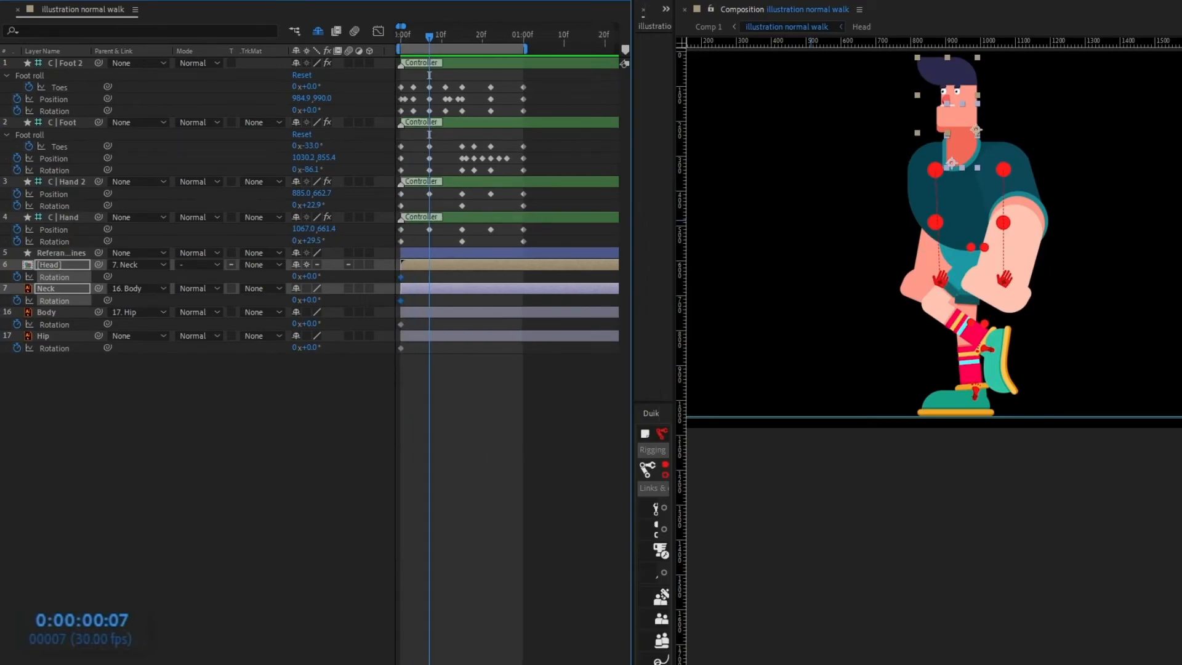
{"action": "left_click_drag", "start_coordinate": [406, 302], "coordinate": [397, 352]}
{"action": "key", "text": "ctrl+c"}
{"action": "key", "text": "ctrl+v"}
{"action": "left_click", "coordinate": [199, 422]}
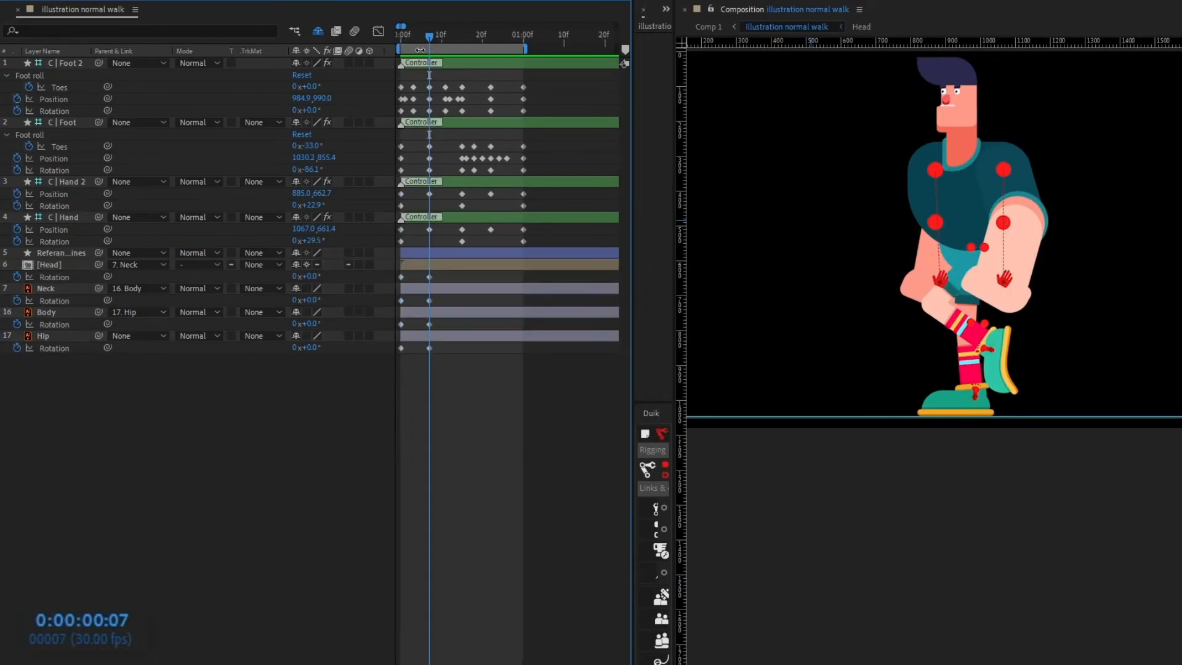
Set the rotation of Head, Neck, Body and Hip together to -3° at the first frame
{"action": "left_click", "coordinate": [404, 39]}
{"action": "mouse_move", "coordinate": [408, 50]}
{"action": "left_mouse_down"}
{"action": "mouse_move", "coordinate": [430, 47]}
{"action": "mouse_move", "coordinate": [401, 46]}
{"action": "left_mouse_up"}
{"action": "left_click", "coordinate": [80, 336]}
{"action": "left_click", "coordinate": [62, 265], "text": "shift"}
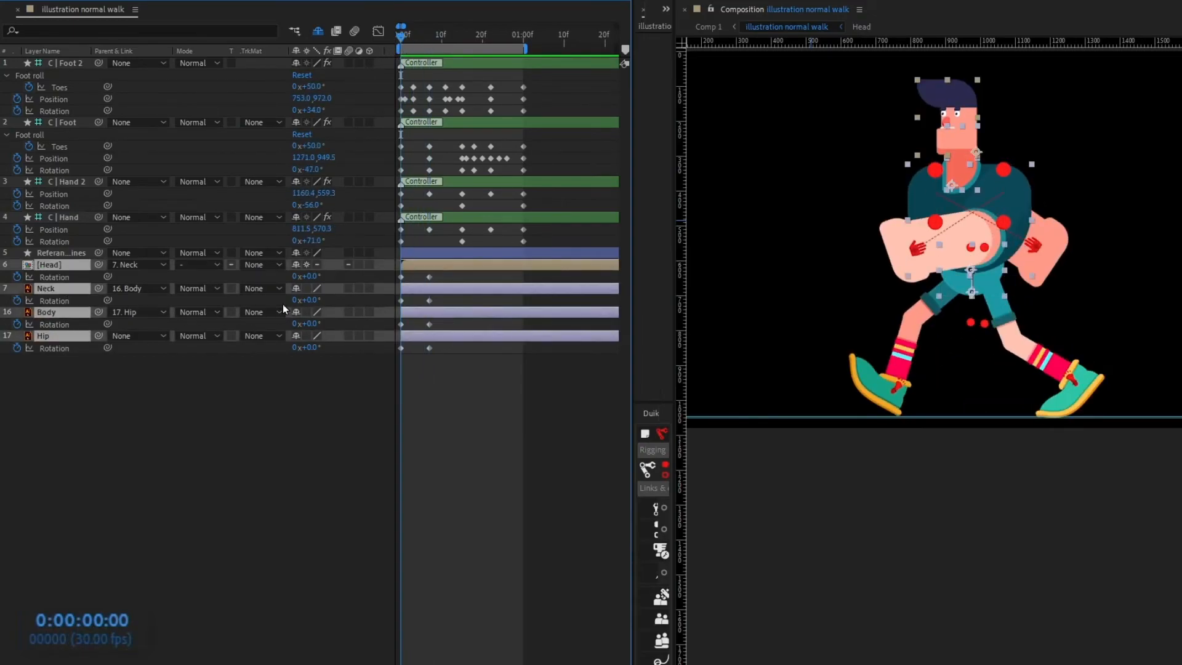
{"action": "left_click", "coordinate": [312, 276]}
{"action": "type", "text": "-3"}
{"action": "key", "text": "Return"}
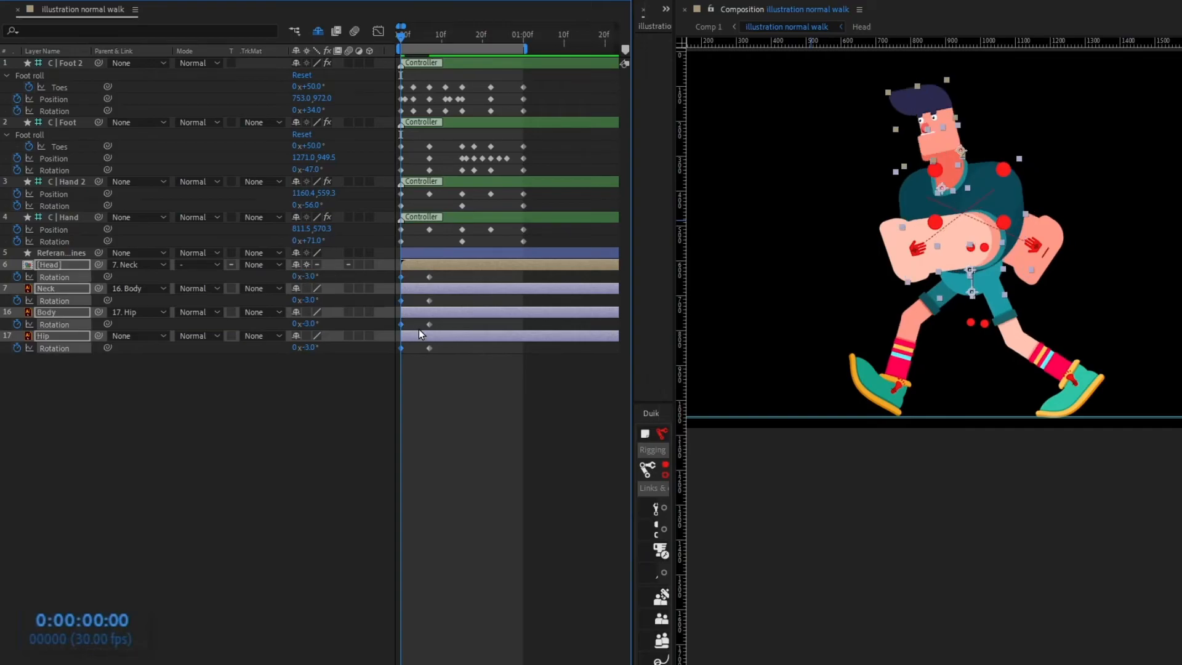
Set the Neck's rotation to -2° at the first frame
{"action": "left_click", "coordinate": [365, 352]}
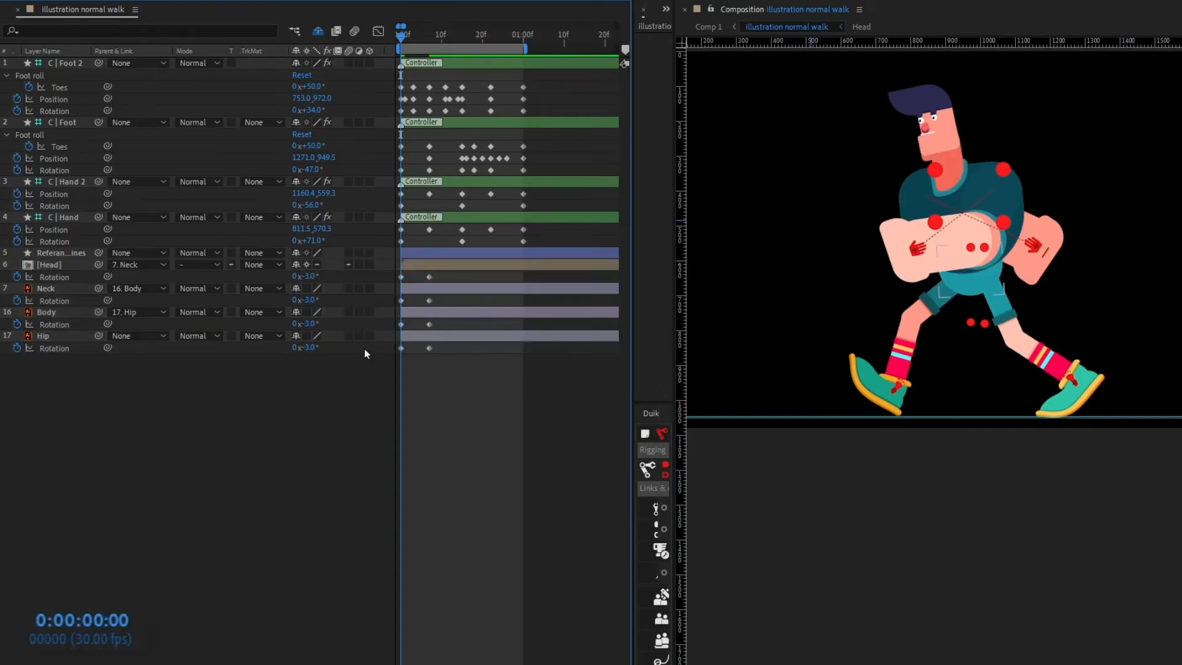
{"action": "left_click", "coordinate": [311, 299]}
{"action": "type", "text": "-2"}
{"action": "key", "text": "Return"}
Set the rotation of Head, Neck, Body and Hip together to 1° at 0:00:00:07
{"action": "left_click", "coordinate": [459, 390]}
{"action": "key", "text": "k"}
{"action": "key", "text": "k"}
{"action": "key", "text": "k"}
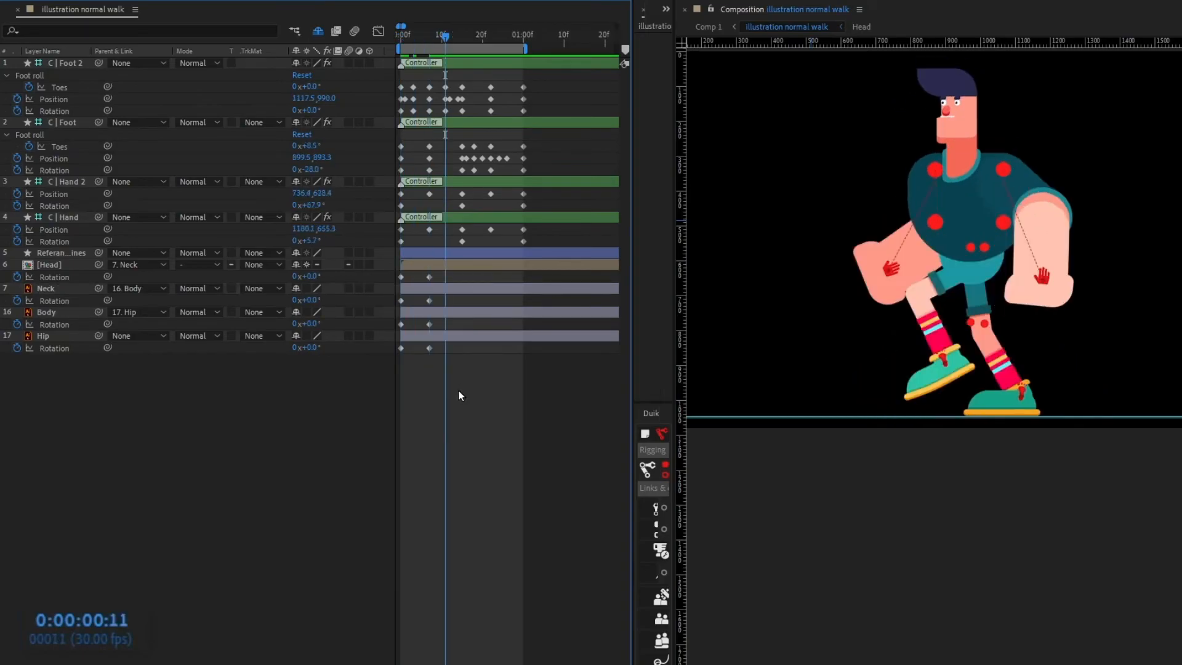
{"action": "left_click", "coordinate": [61, 263]}
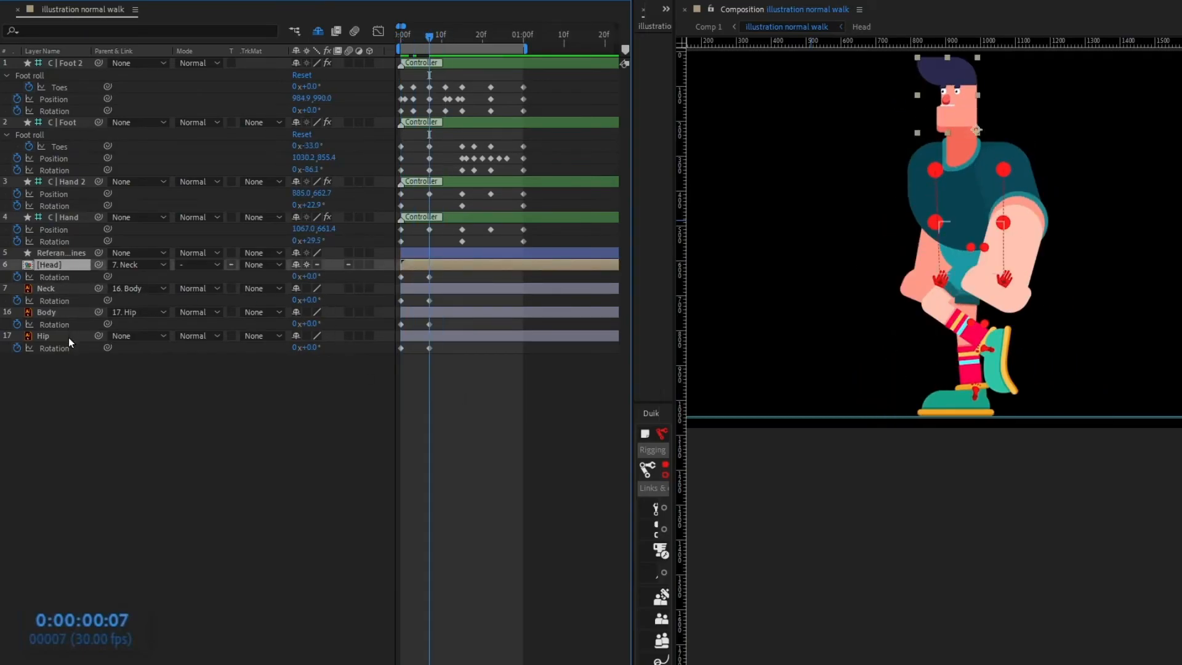
{"action": "left_click", "coordinate": [68, 335], "text": "shift"}
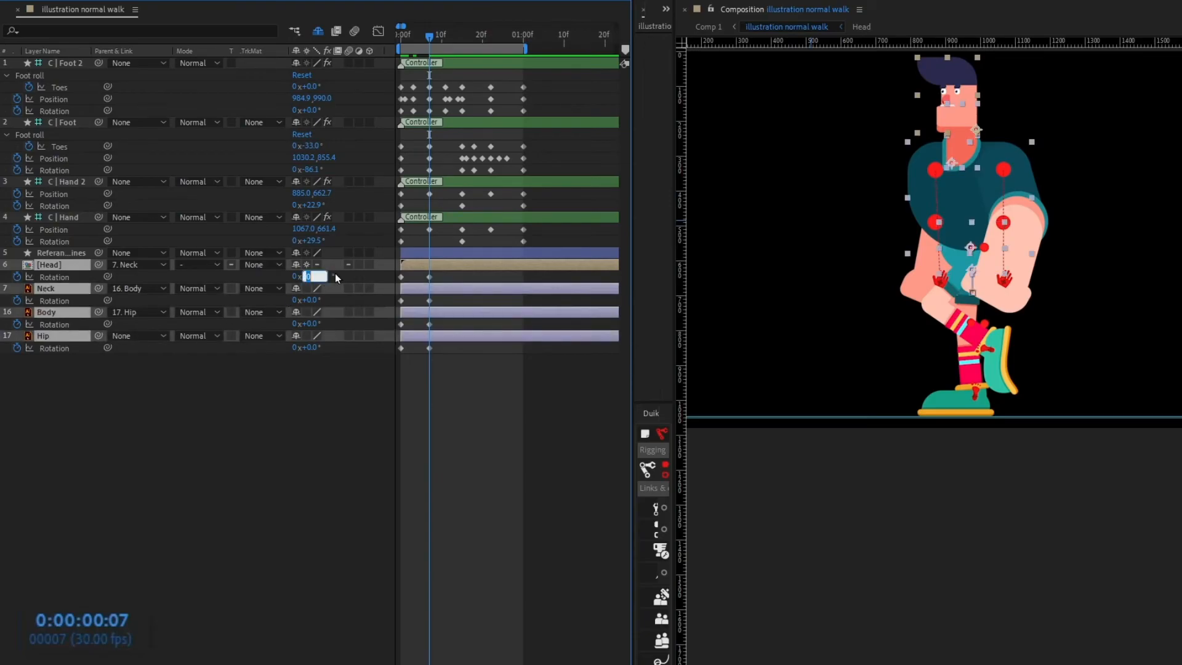
{"action": "type", "text": "1"}
{"action": "key", "text": "Return"}
Copy the first-frame rotation keyframes of Head, Neck, Body and Hip to 0:00:00:15, one layer at a time
{"action": "key", "text": "k"}
{"action": "key", "text": "k"}
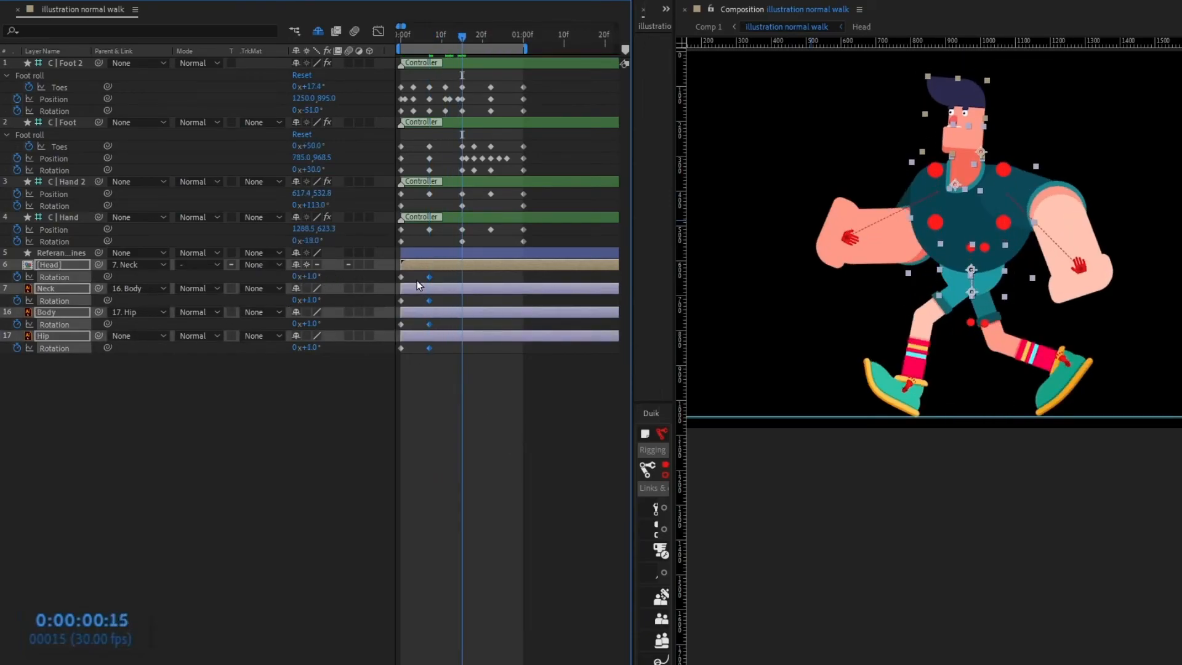
{"action": "left_click_drag", "start_coordinate": [410, 275], "coordinate": [396, 283]}
{"action": "key", "text": "ctrl+c"}
{"action": "key", "text": "ctrl+v"}
{"action": "left_click_drag", "start_coordinate": [411, 296], "coordinate": [384, 351]}
{"action": "key", "text": "ctrl+c"}
{"action": "key", "text": "ctrl+v"}
{"action": "key", "text": "ctrl+c"}
{"action": "key", "text": "ctrl+v"}
{"action": "key", "text": "ctrl+c"}
{"action": "key", "text": "ctrl+v"}
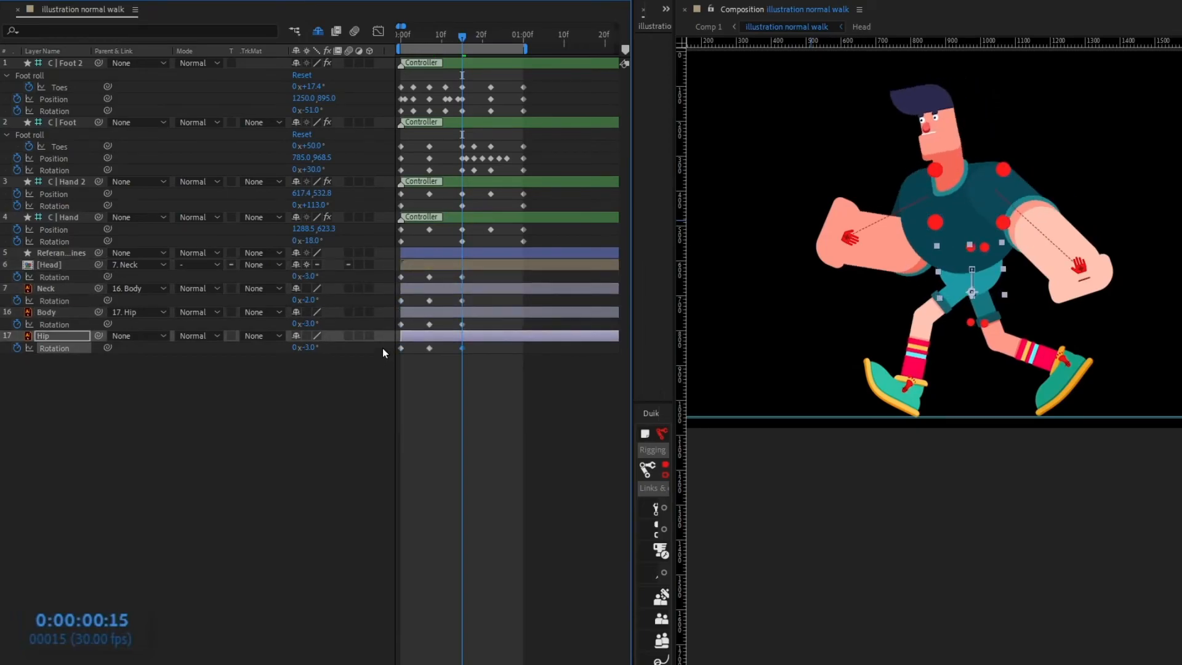
Copy the 0:00:00:07 rotation keyframes of Head, Neck, Body and Hip to 0:00:00:22, one layer at a time
{"action": "key", "text": "k"}
{"action": "key", "text": "k"}
{"action": "key", "text": "k"}
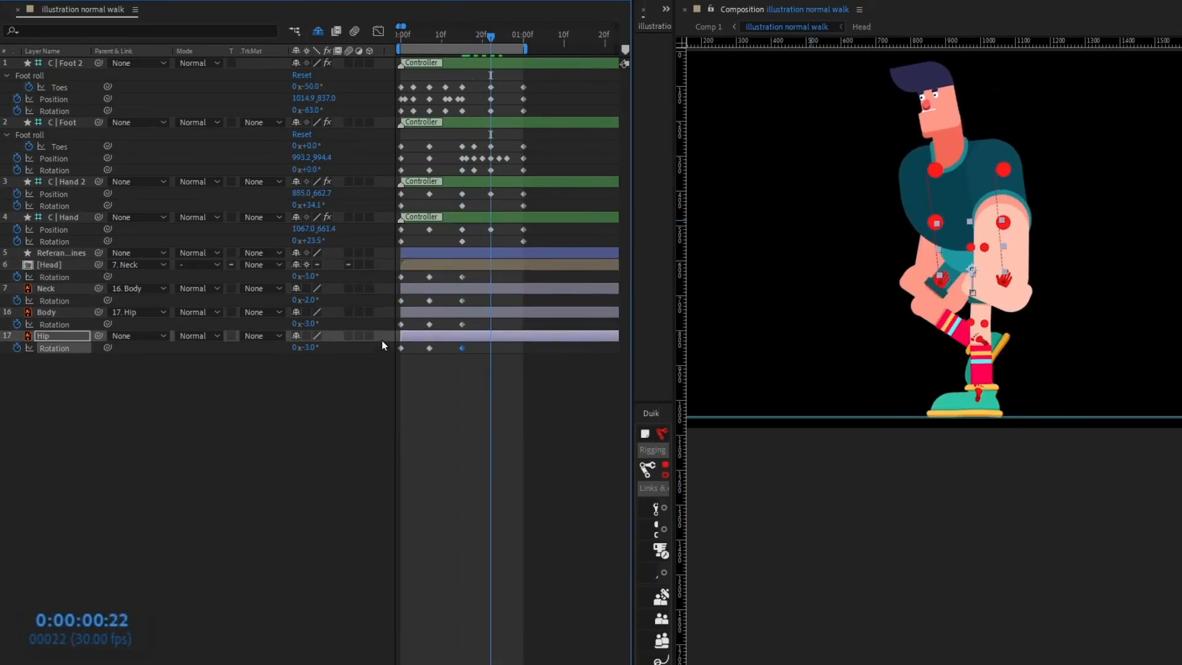
{"action": "left_click_drag", "start_coordinate": [441, 274], "coordinate": [425, 279]}
{"action": "key", "text": "ctrl+c"}
{"action": "key", "text": "ctrl+v"}
{"action": "left_click", "coordinate": [429, 300]}
{"action": "key", "text": "ctrl+c"}
{"action": "key", "text": "ctrl+v"}
{"action": "left_click", "coordinate": [429, 324]}
{"action": "key", "text": "ctrl+c"}
{"action": "key", "text": "ctrl+v"}
{"action": "left_click", "coordinate": [429, 348]}
{"action": "key", "text": "ctrl+c"}
{"action": "key", "text": "ctrl+v"}
{"action": "key", "text": "space"}
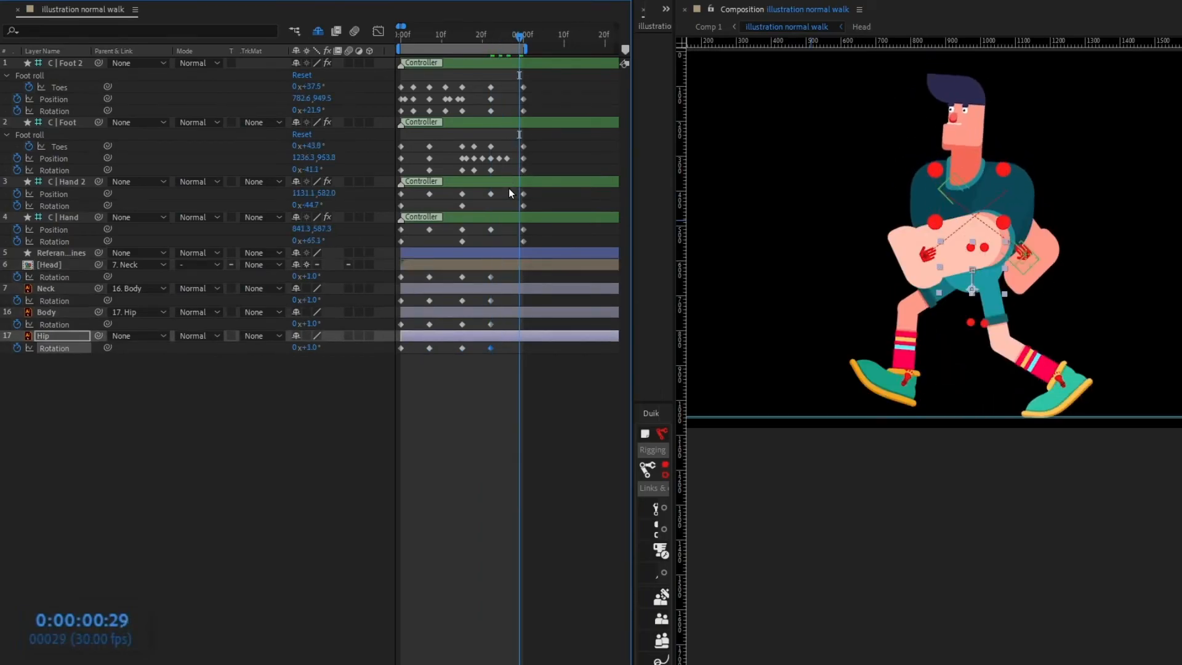
Copy the first-frame rotation keyframes of Head, Neck, Body and Hip to 0:00:01:00, one layer at a time
{"action": "left_click_drag", "start_coordinate": [412, 278], "coordinate": [393, 344]}
{"action": "key", "text": "ctrl+c"}
{"action": "key", "text": "ctrl+v"}
{"action": "key", "text": "ctrl+c"}
{"action": "key", "text": "ctrl+v"}
{"action": "key", "text": "ctrl+c"}
{"action": "key", "text": "ctrl+v"}
{"action": "key", "text": "ctrl+c"}
{"action": "key", "text": "ctrl+v"}
Apply Easy Ease to all rotation keyframes of Head, Neck, Body and Hip and preview the walk cycle
{"action": "left_click_drag", "start_coordinate": [524, 271], "coordinate": [377, 362]}
{"action": "key", "text": "F9"}
{"action": "key", "text": "minus"}
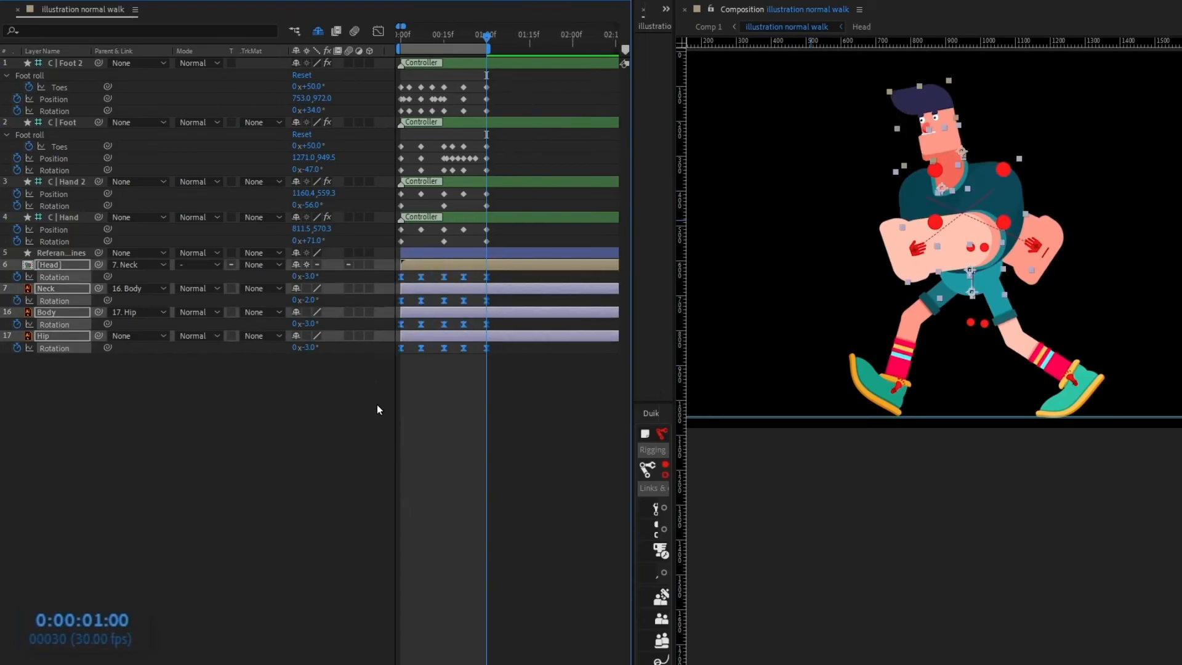
{"action": "key", "text": "space"}
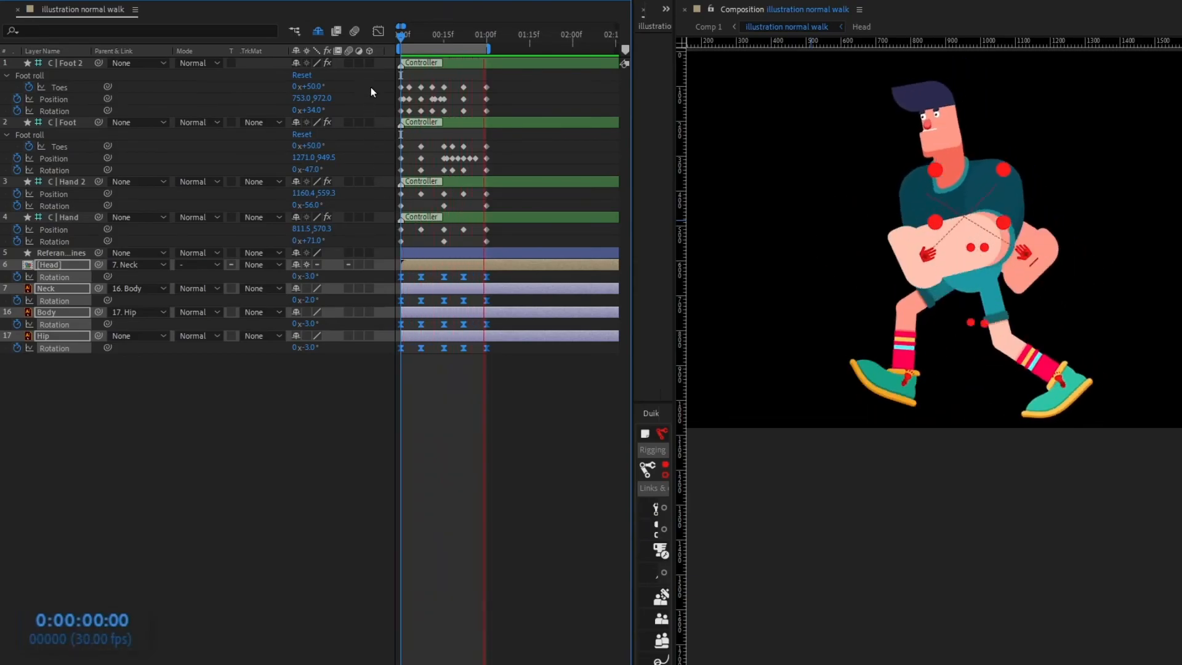
{"action": "key", "text": "space"}
Add the expression loopIn()+loopOut()-value; to the Hip layer's rotation
{"action": "left_click", "coordinate": [35, 403]}
{"action": "left_click", "coordinate": [18, 348], "text": "alt"}
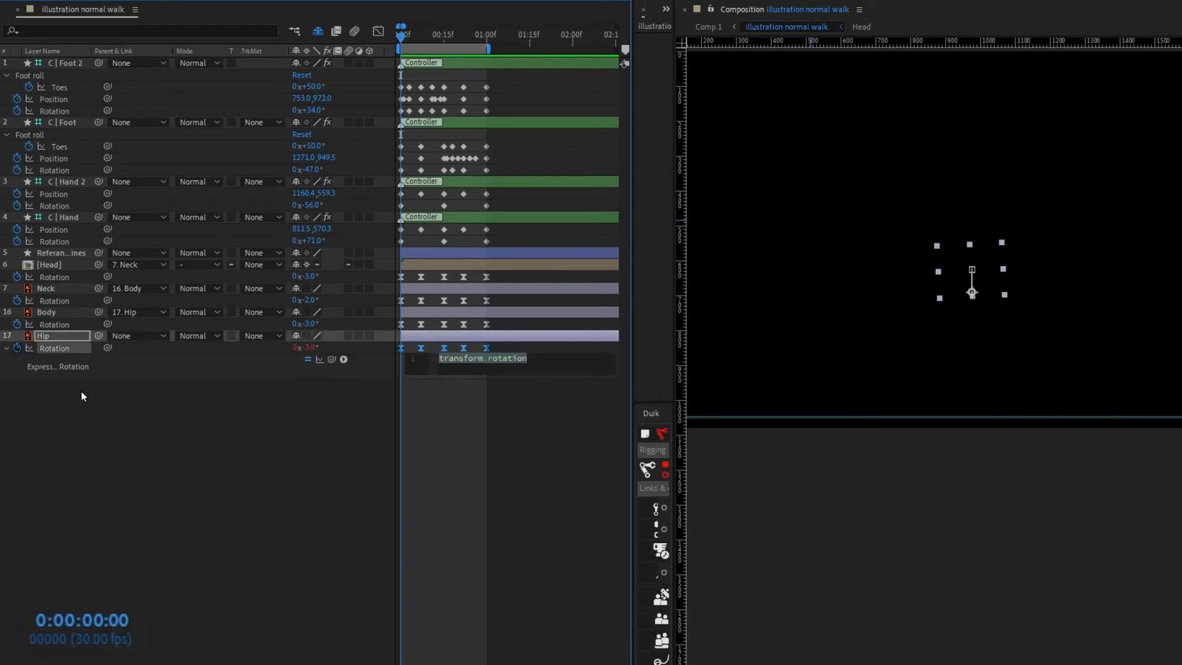
{"action": "type", "text": "loopIn()"}
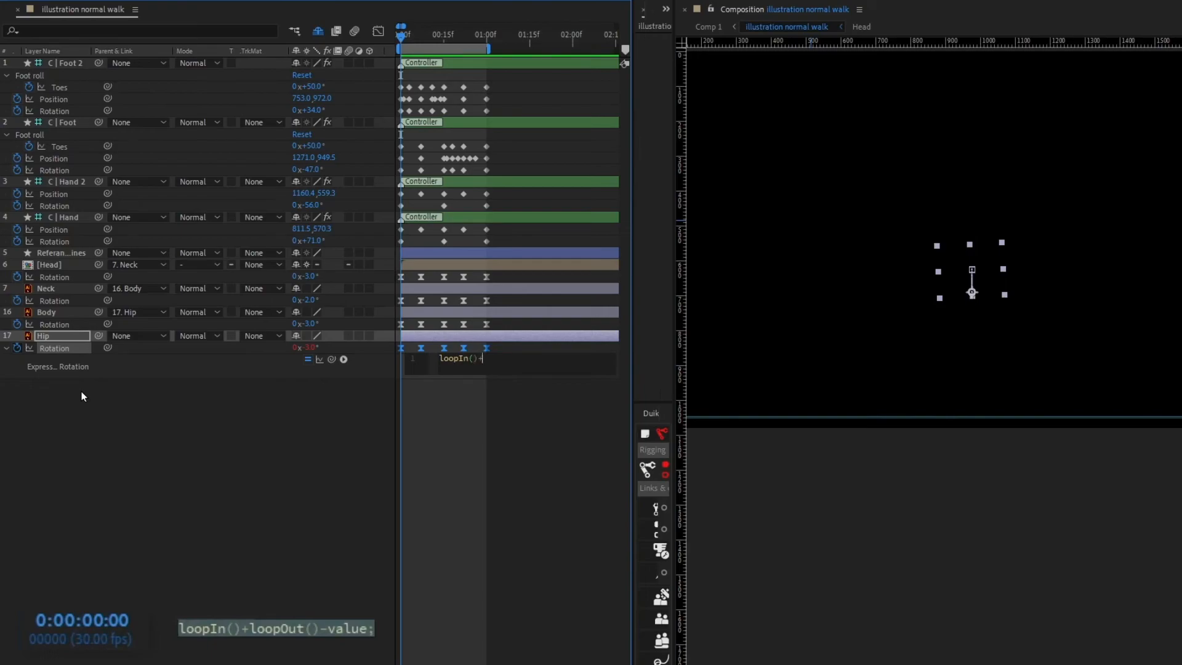
{"action": "type", "text": "+loop"}
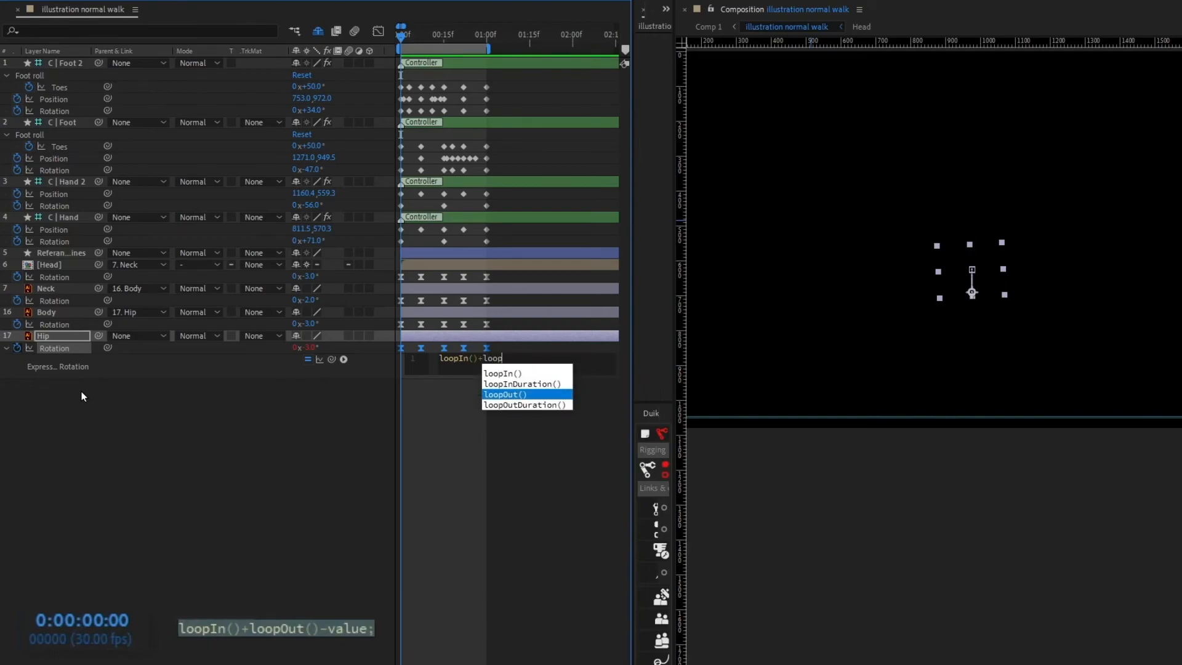
{"action": "type", "text": "Out()-value;"}
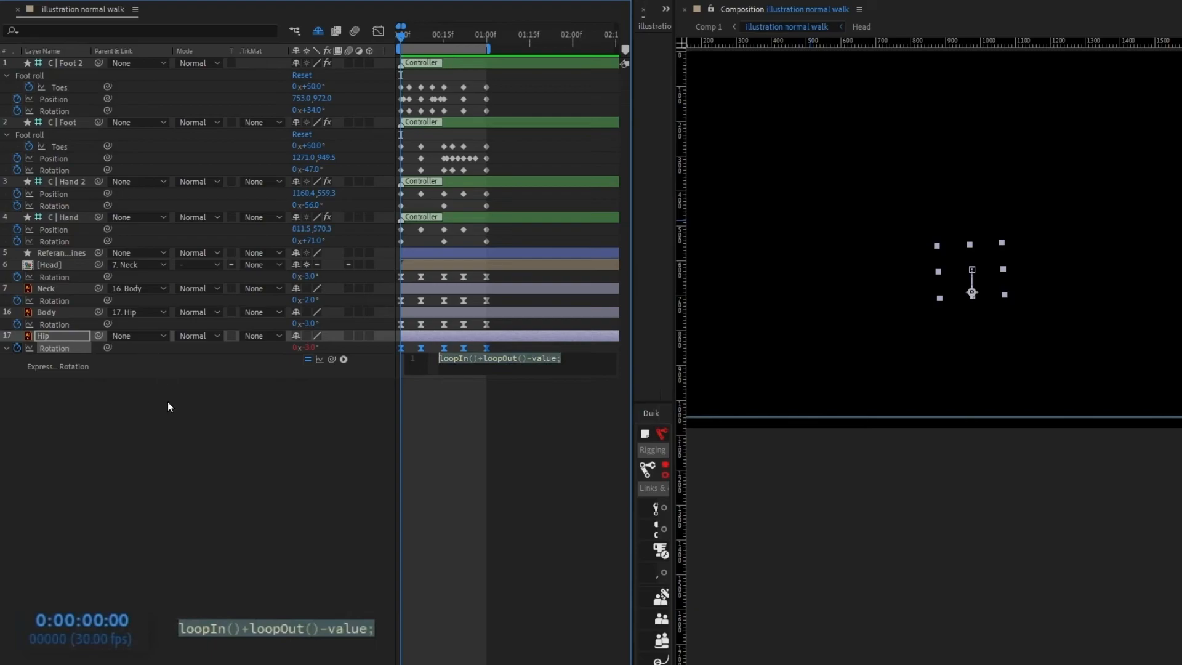
{"action": "left_click", "coordinate": [532, 427]}
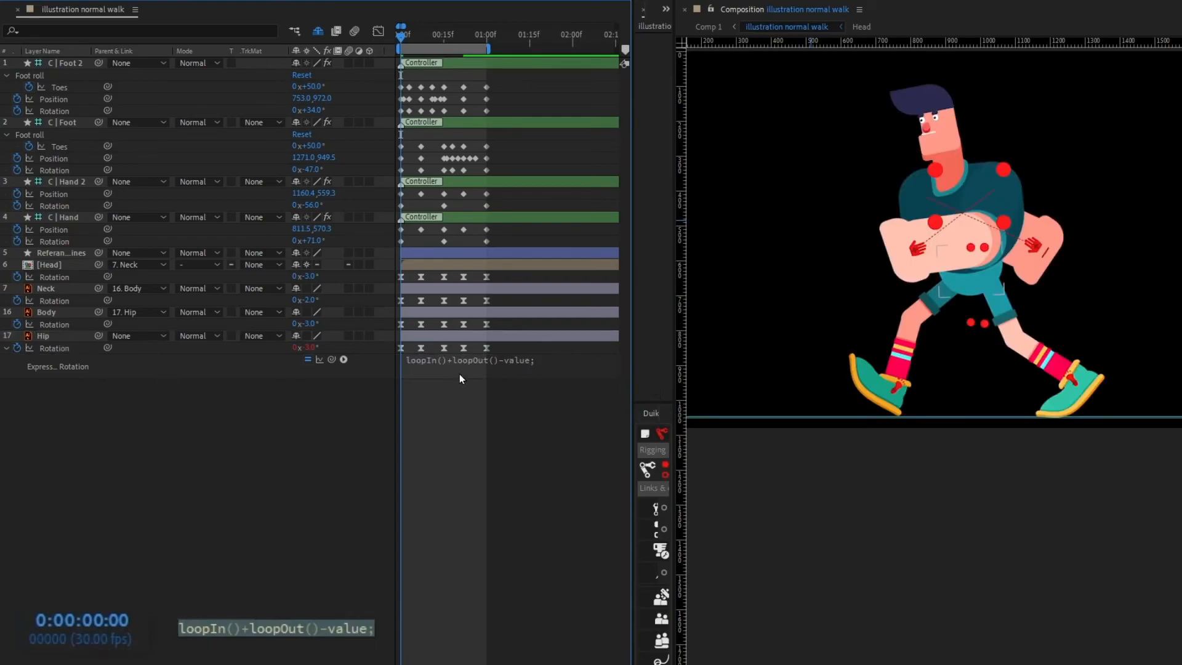
Apply the same expression, loopIn()+loopOut()-value;, to the rotation of Body, Neck and Head
{"action": "left_click", "coordinate": [17, 324], "text": "alt"}
{"action": "key", "text": "ctrl+v"}
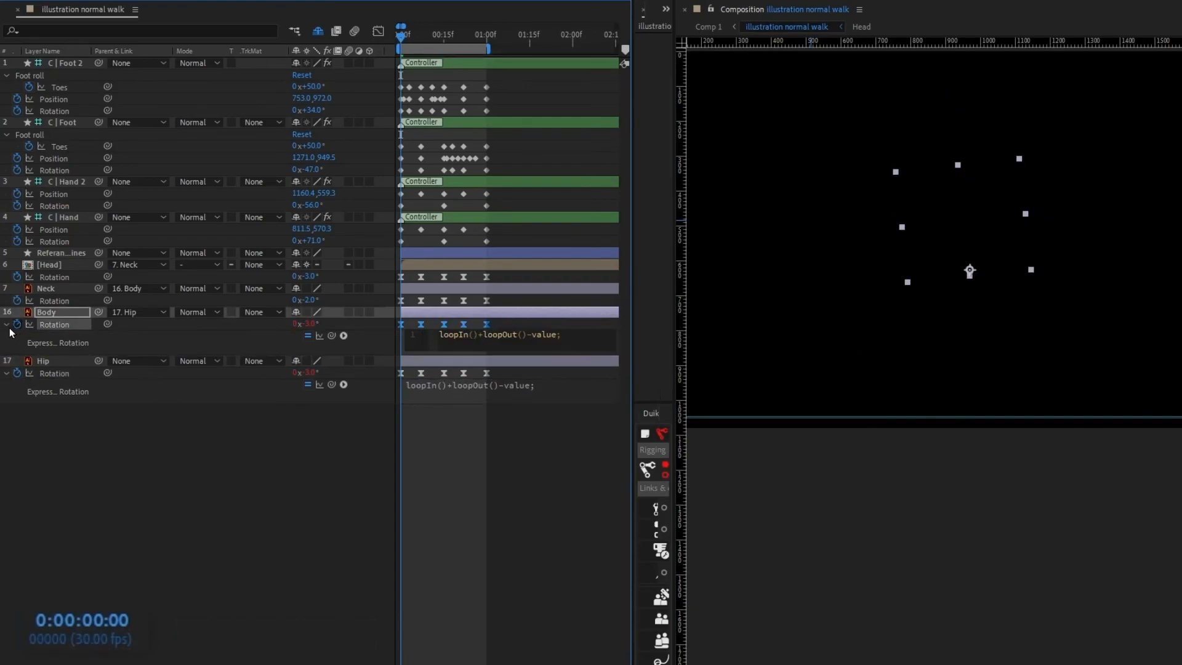
{"action": "left_click", "coordinate": [17, 301], "text": "alt"}
{"action": "key", "text": "ctrl+v"}
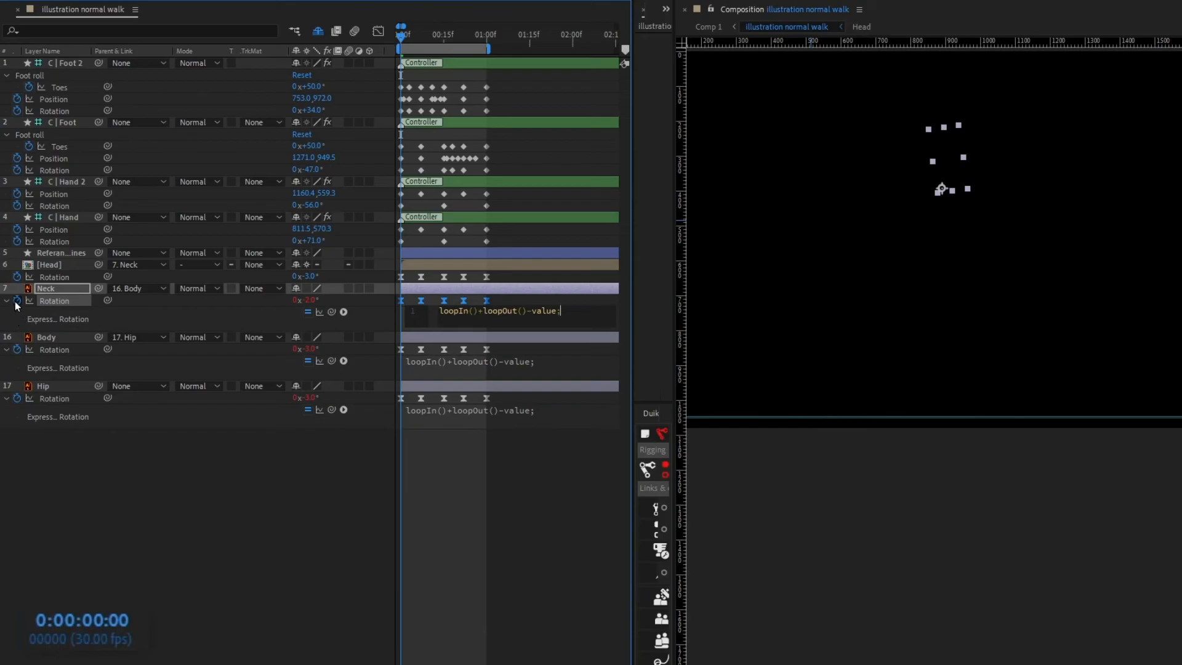
{"action": "left_click", "coordinate": [17, 276], "text": "alt"}
{"action": "key", "text": "ctrl+v"}
{"action": "left_click", "coordinate": [507, 271]}
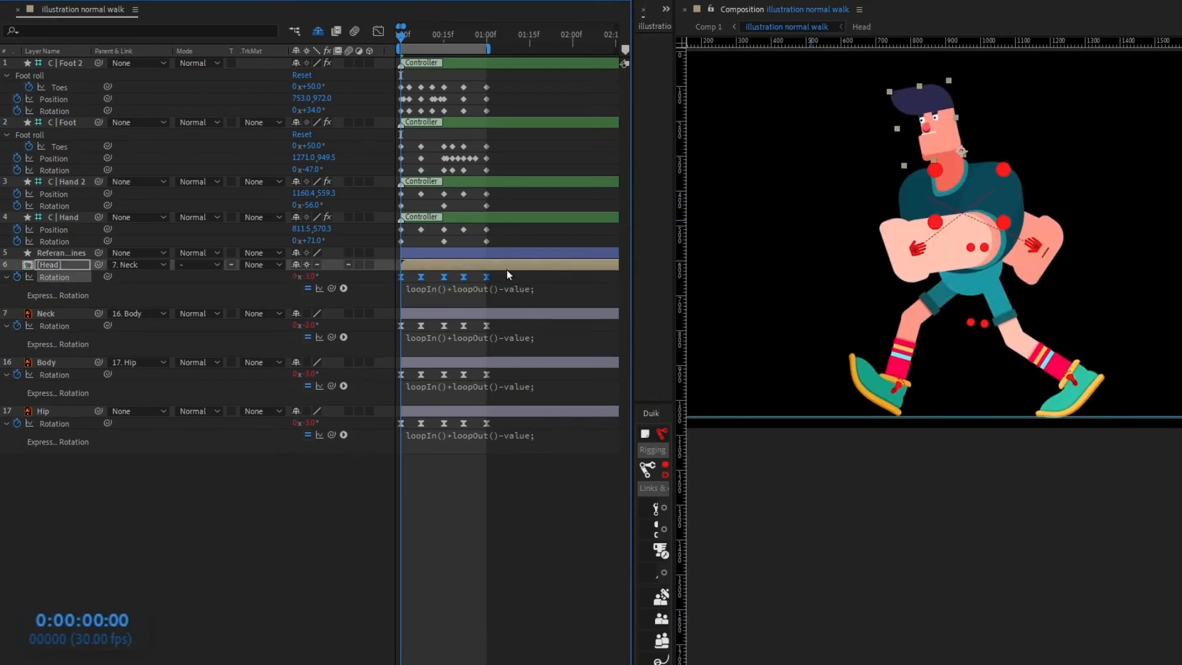
Delay the rotation keyframes of Head, Neck, Body and Hip by two frames, and those of Head, Neck and Body by another two
{"action": "left_click_drag", "start_coordinate": [524, 276], "coordinate": [391, 448]}
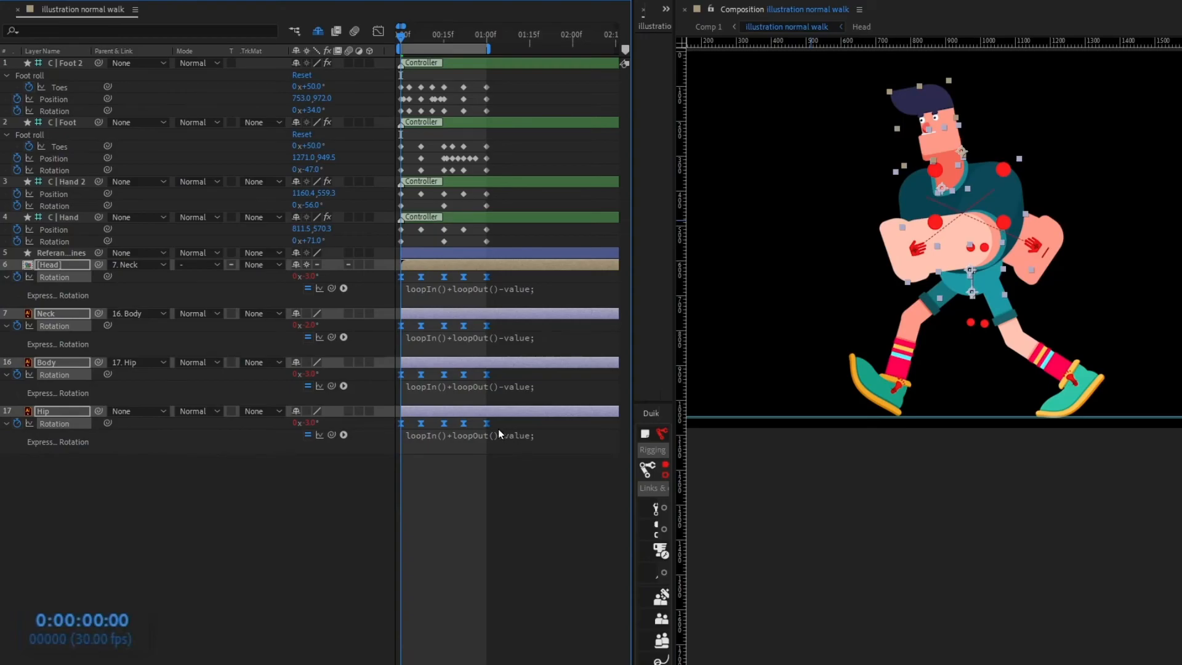
{"action": "key", "text": "equal"}
{"action": "left_click_drag", "start_coordinate": [401, 423], "coordinate": [413, 424]}
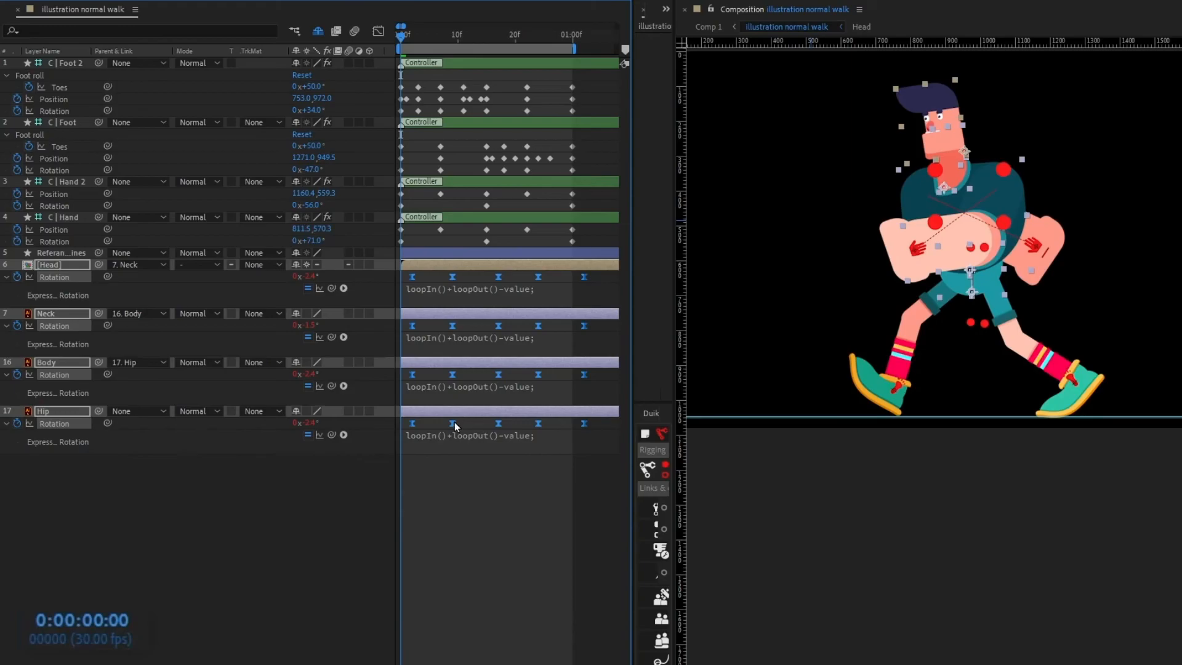
{"action": "left_click_drag", "start_coordinate": [594, 422], "coordinate": [403, 450]}
{"action": "left_click_drag", "start_coordinate": [411, 375], "coordinate": [423, 376]}
{"action": "scroll", "coordinate": [472, 407], "scroll_direction": "right", "scroll_amount": 3}
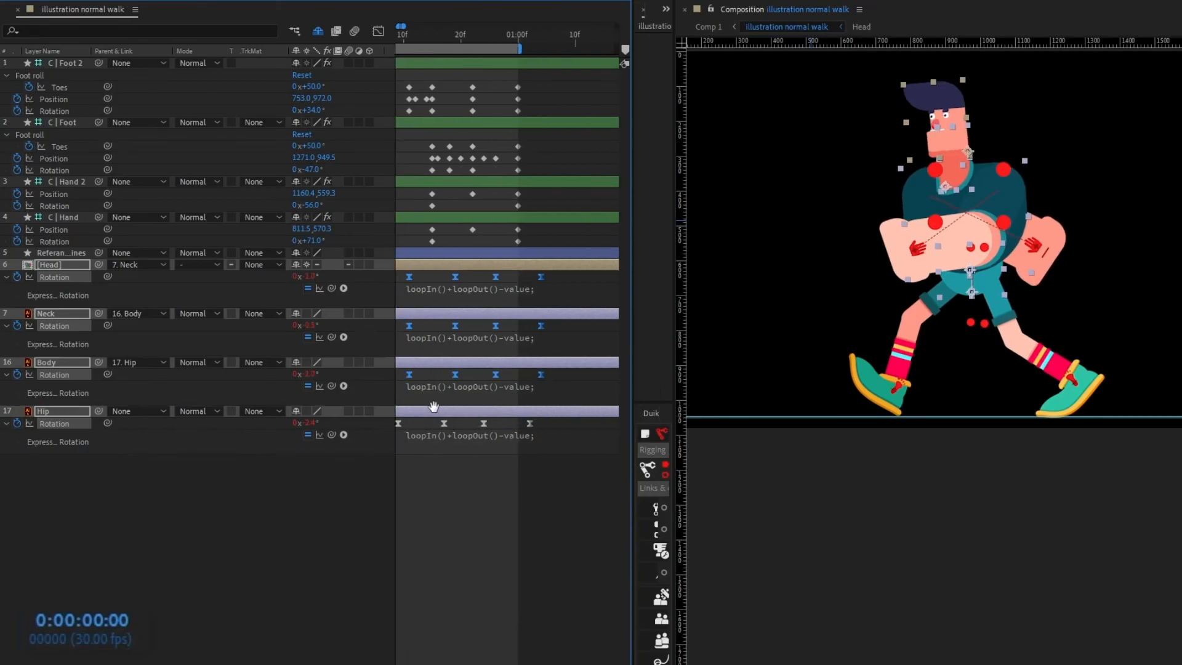
{"action": "scroll", "coordinate": [473, 406], "scroll_direction": "left", "scroll_amount": 3}
Delay the Neck and Head rotation keyframes by two more frames and Head's by another two, previewing the staggered walk
{"action": "left_click_drag", "start_coordinate": [597, 369], "coordinate": [401, 398]}
{"action": "left_click_drag", "start_coordinate": [424, 326], "coordinate": [429, 334]}
{"action": "left_click", "coordinate": [445, 337]}
{"action": "left_click", "coordinate": [455, 322]}
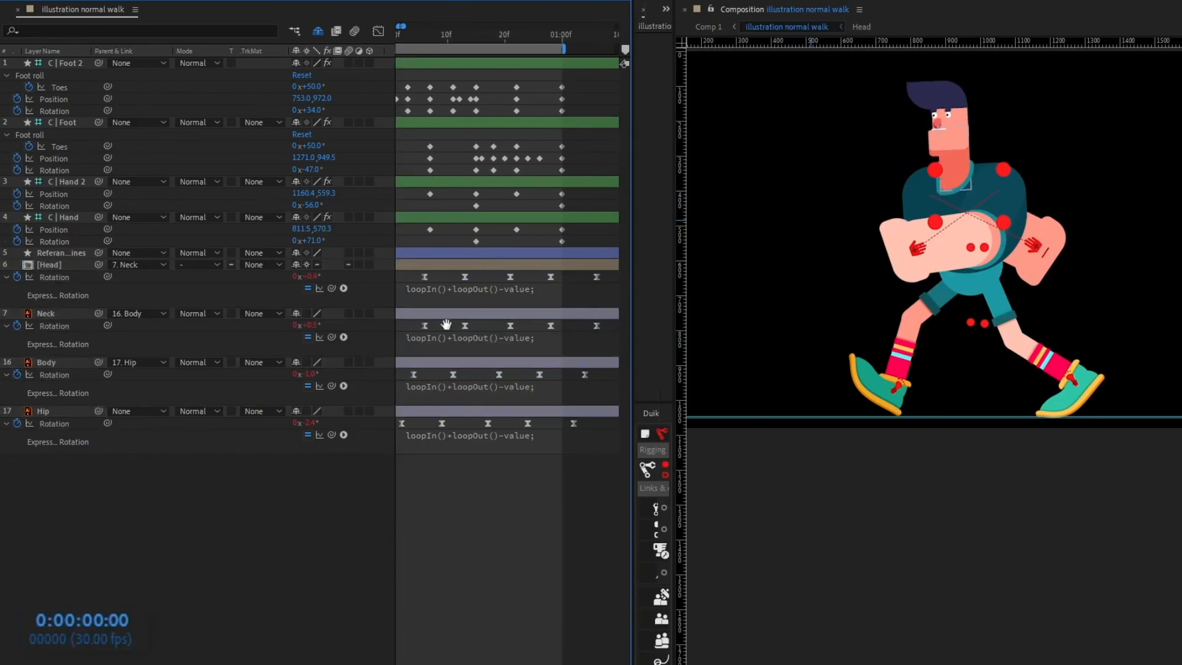
{"action": "left_click_drag", "start_coordinate": [603, 278], "coordinate": [438, 280]}
{"action": "key", "text": "minus"}
{"action": "key", "text": "space"}
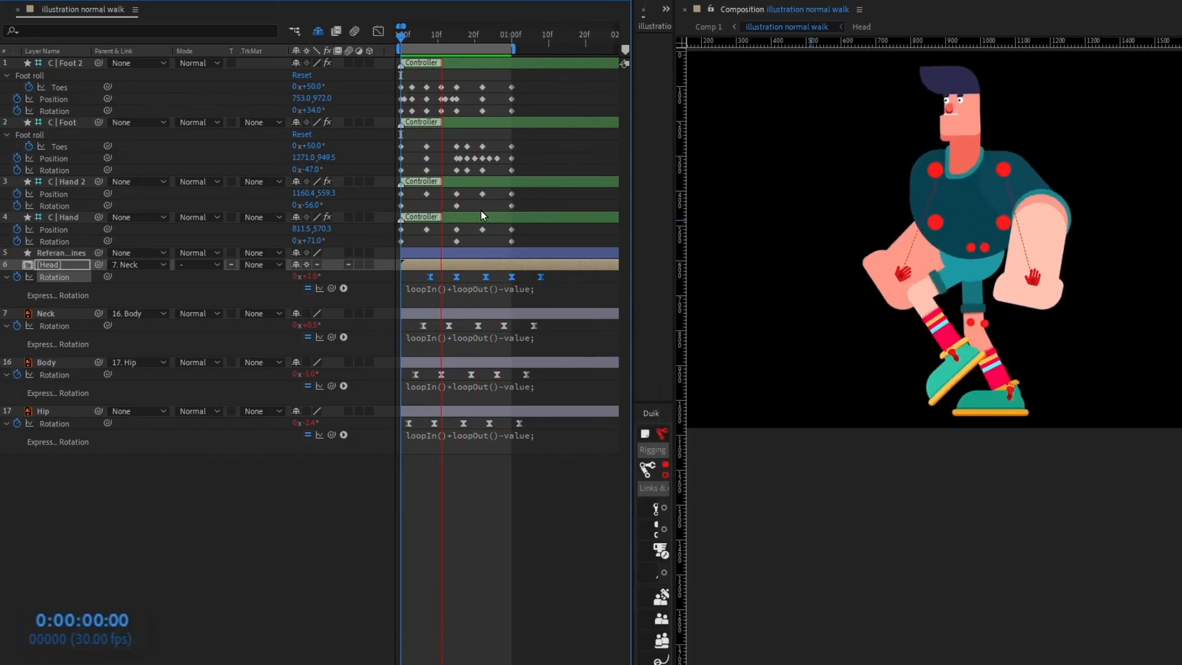
{"action": "key", "text": "space"}
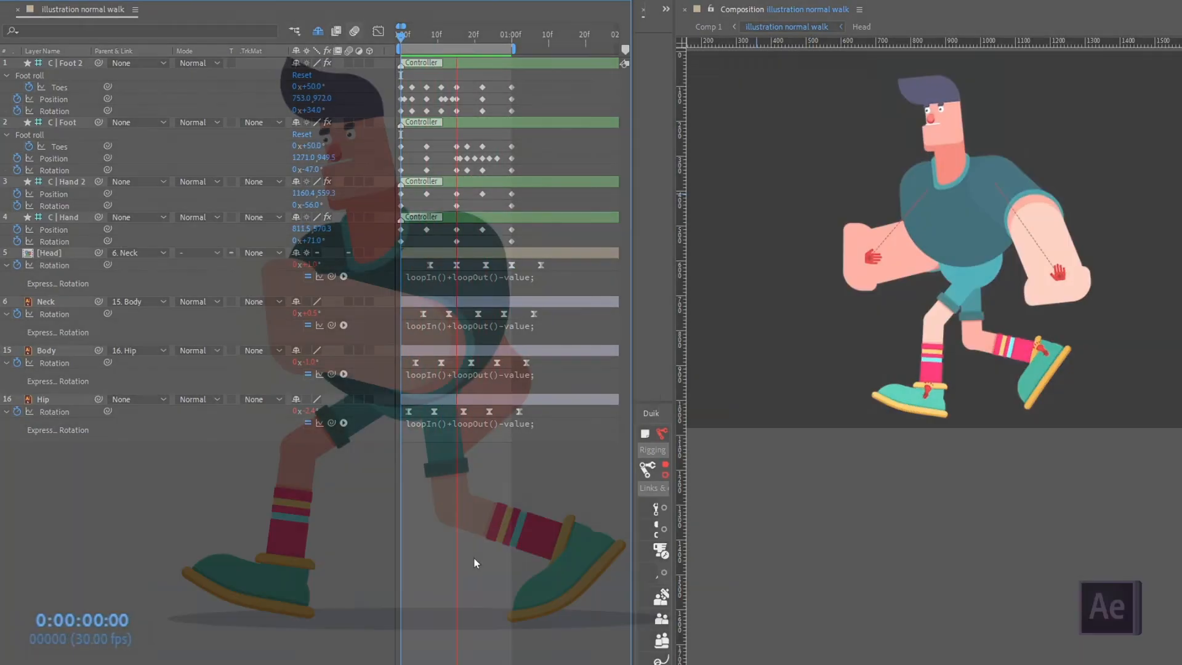